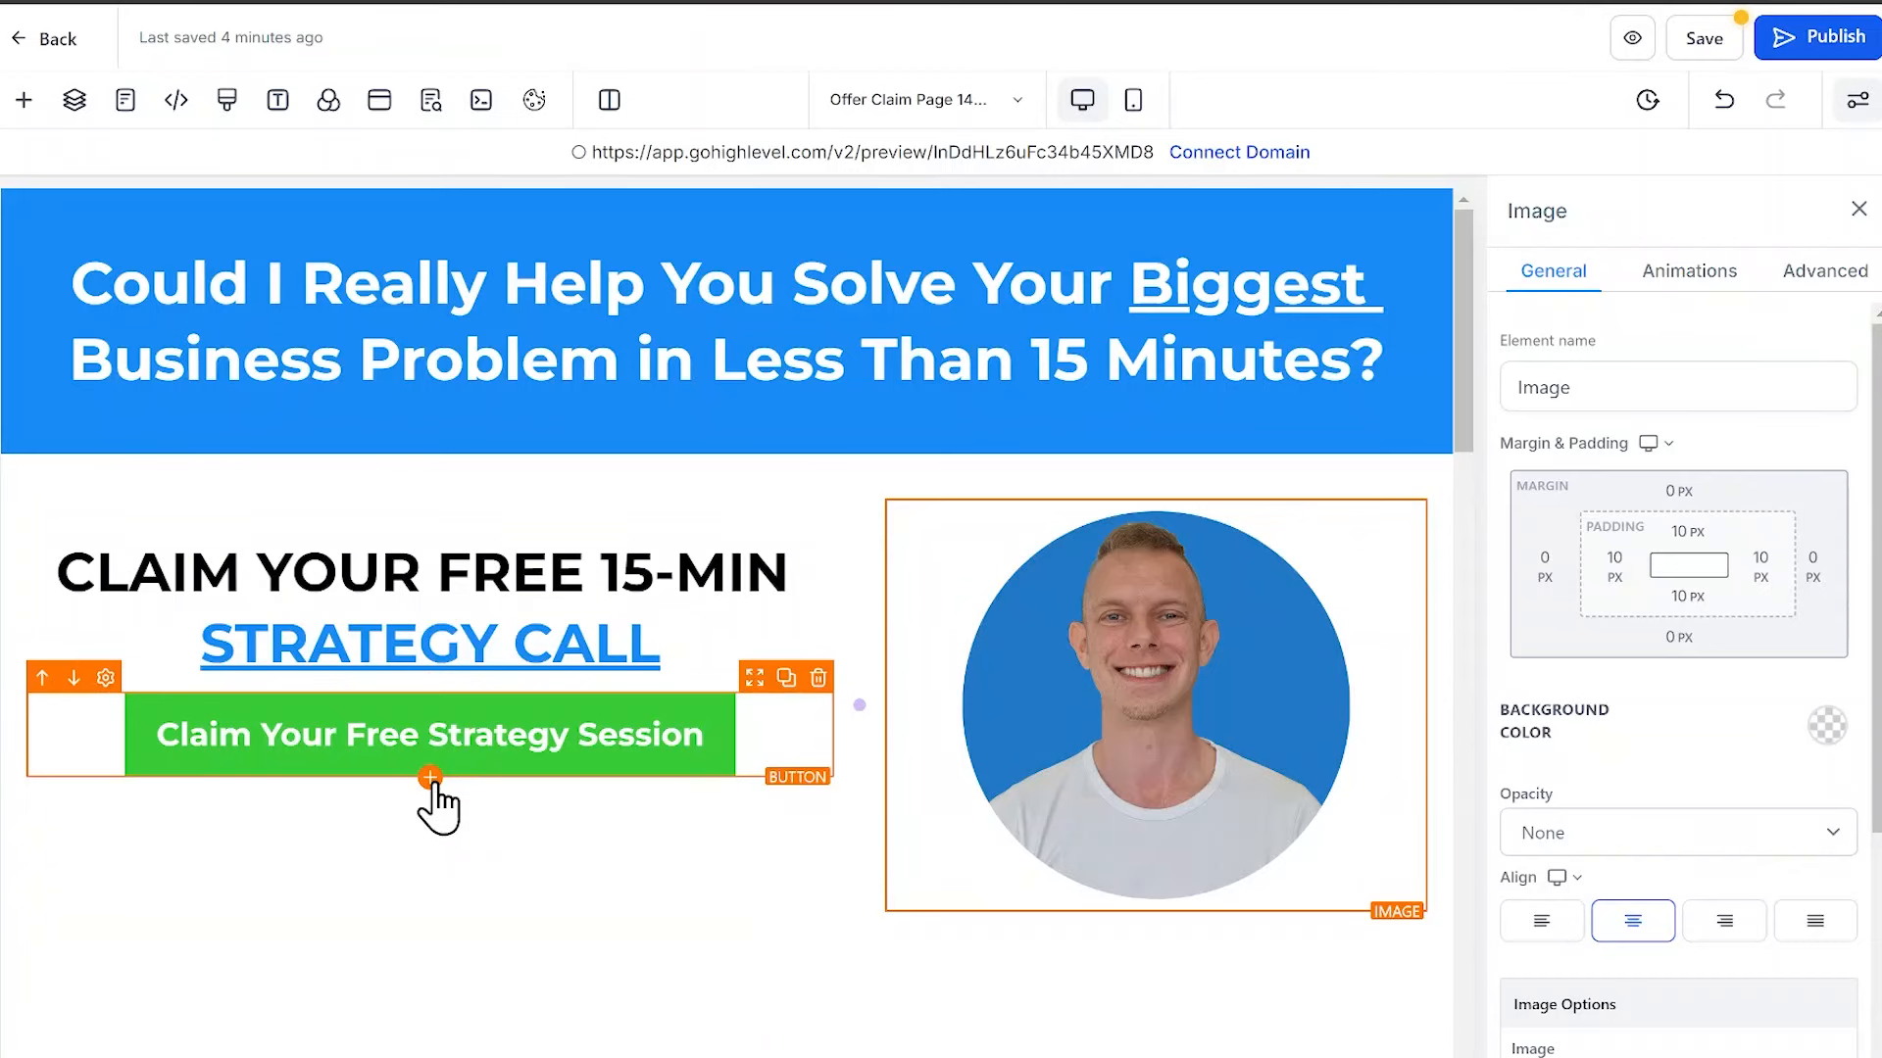
{"action": "left_click", "coordinate": [430, 778]}
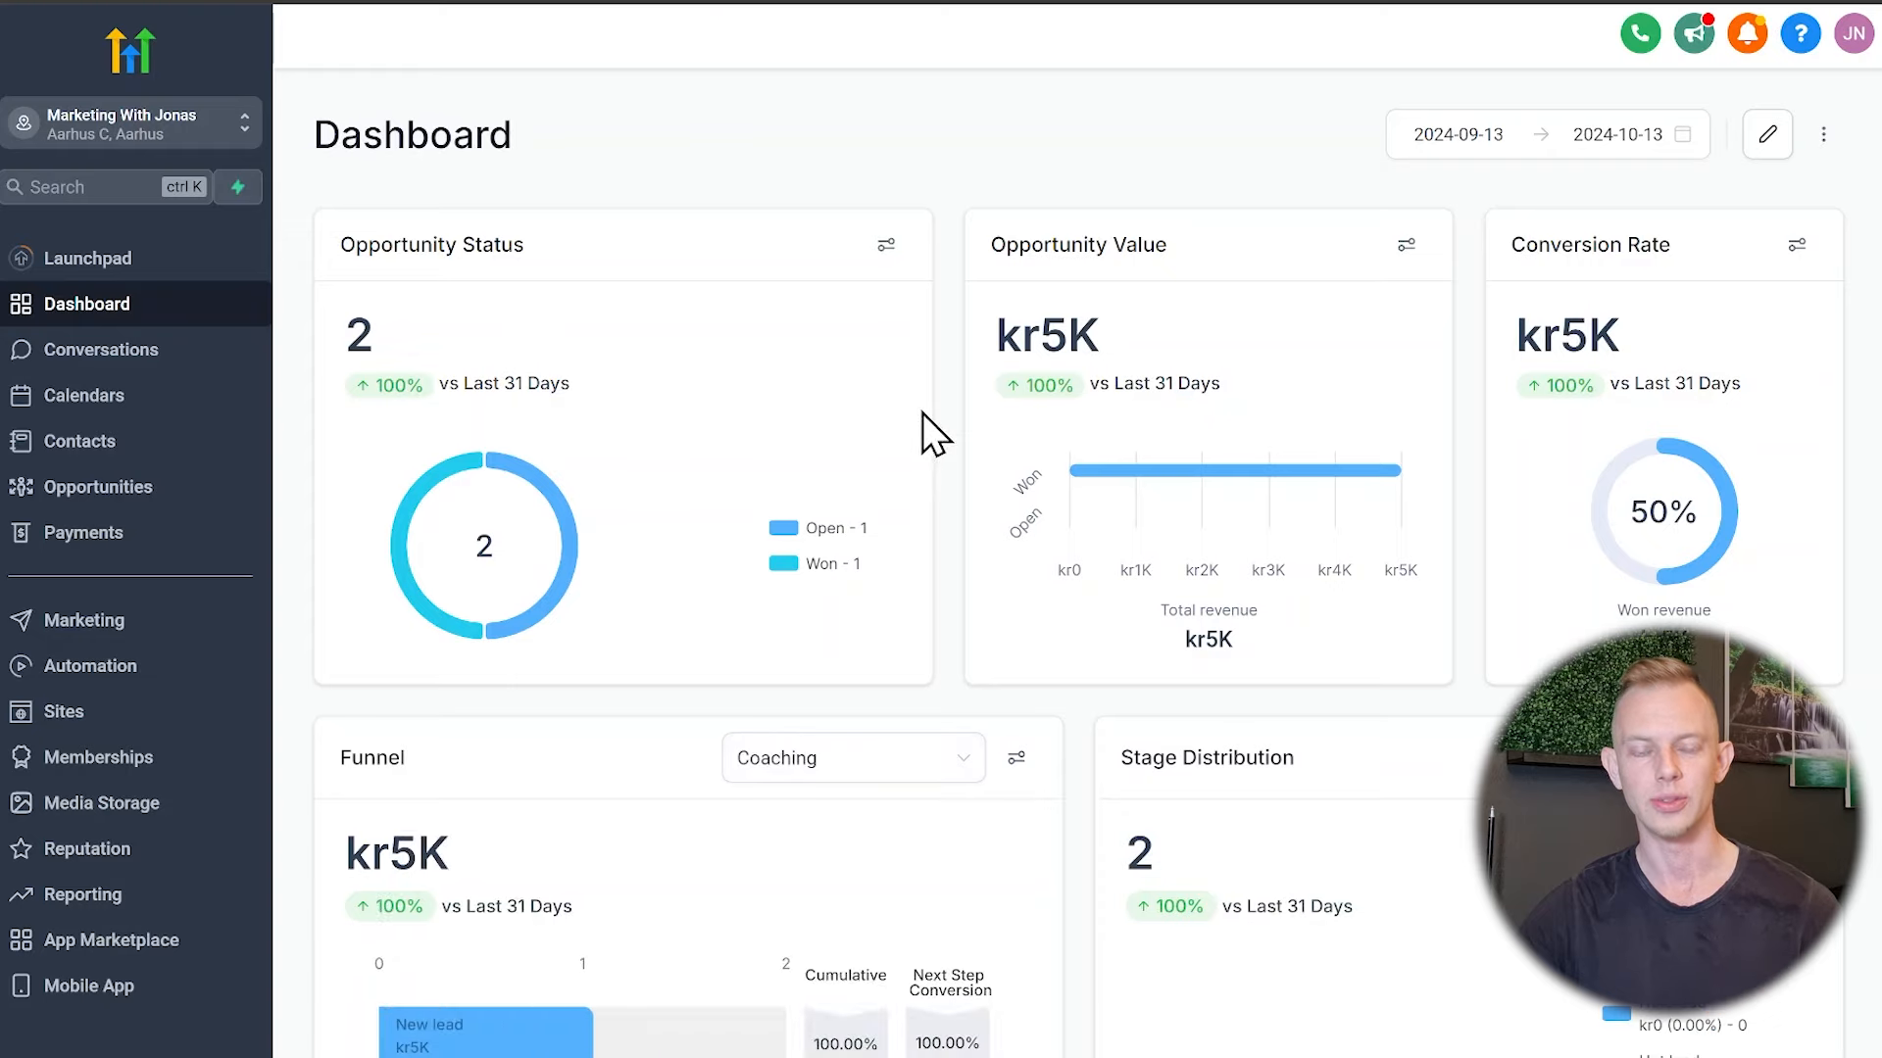
Look through the Automation, Marketing and Sites sections, and return to the dashboard
{"action": "left_click", "coordinate": [109, 670]}
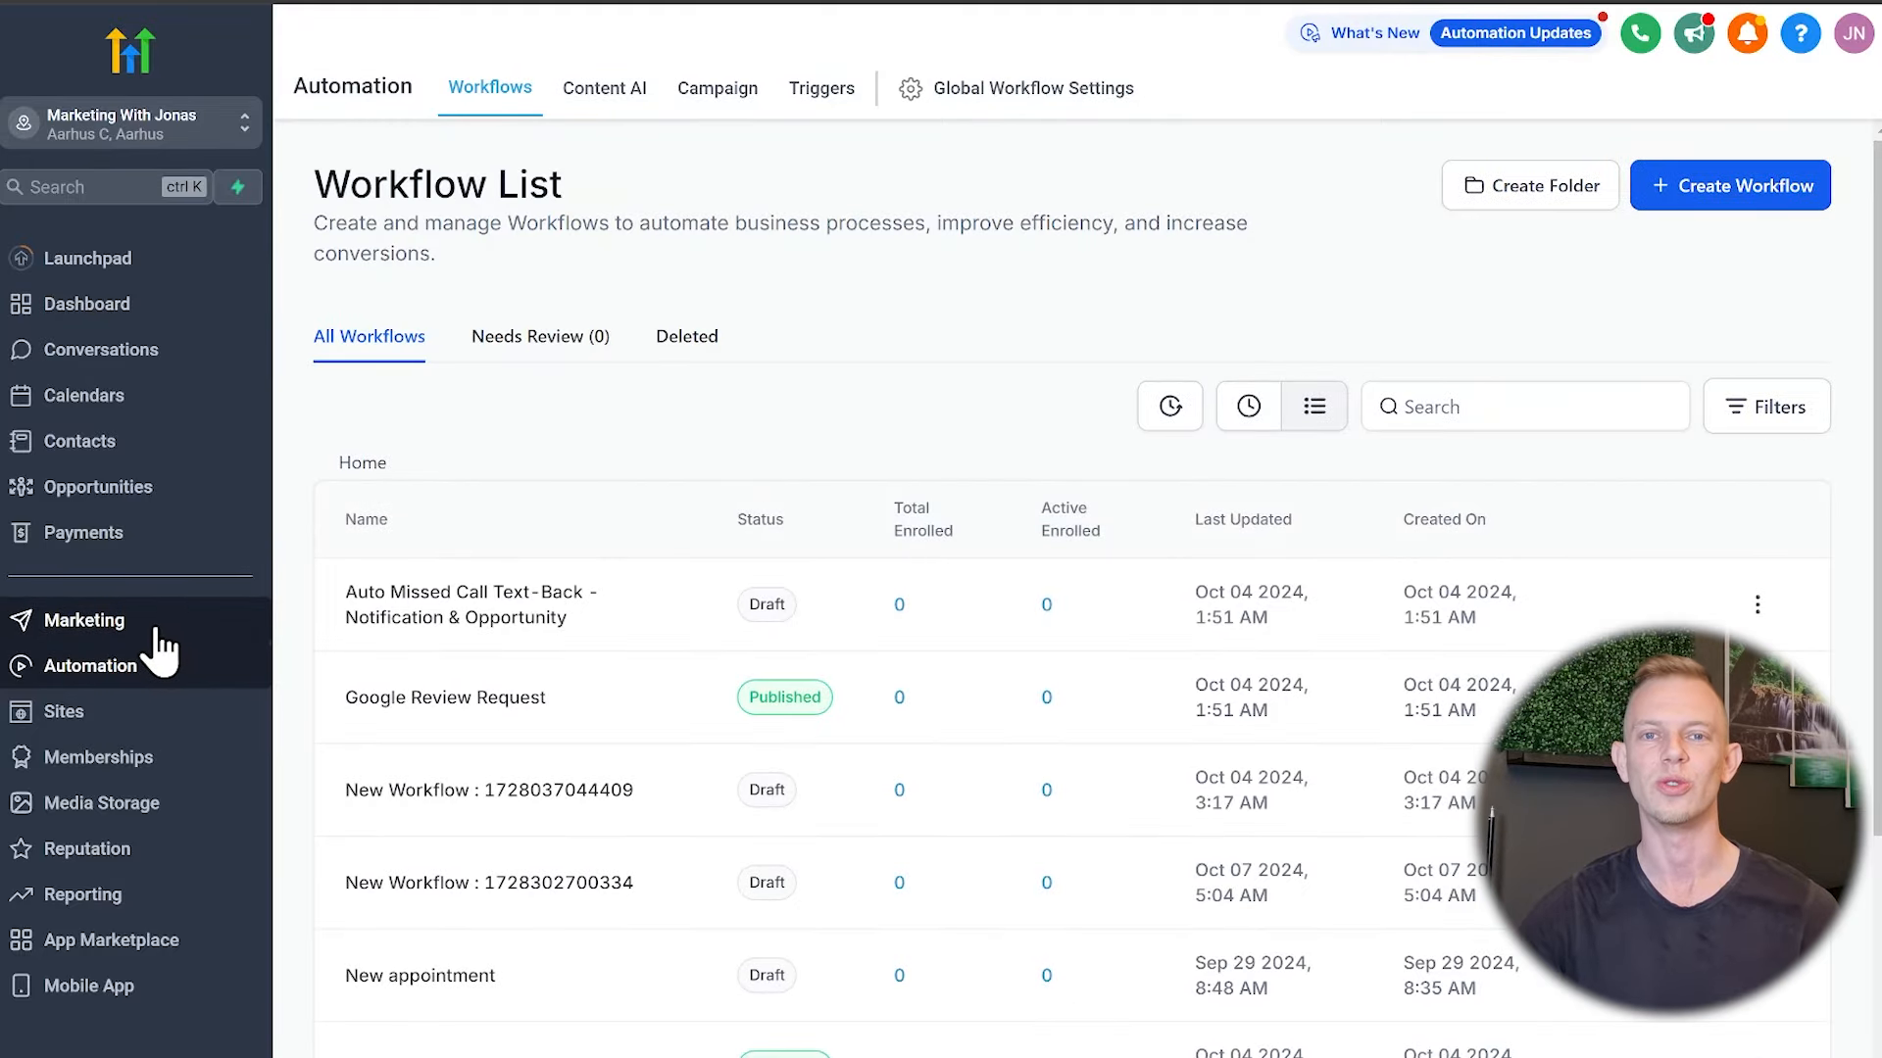
{"action": "left_click", "coordinate": [157, 627]}
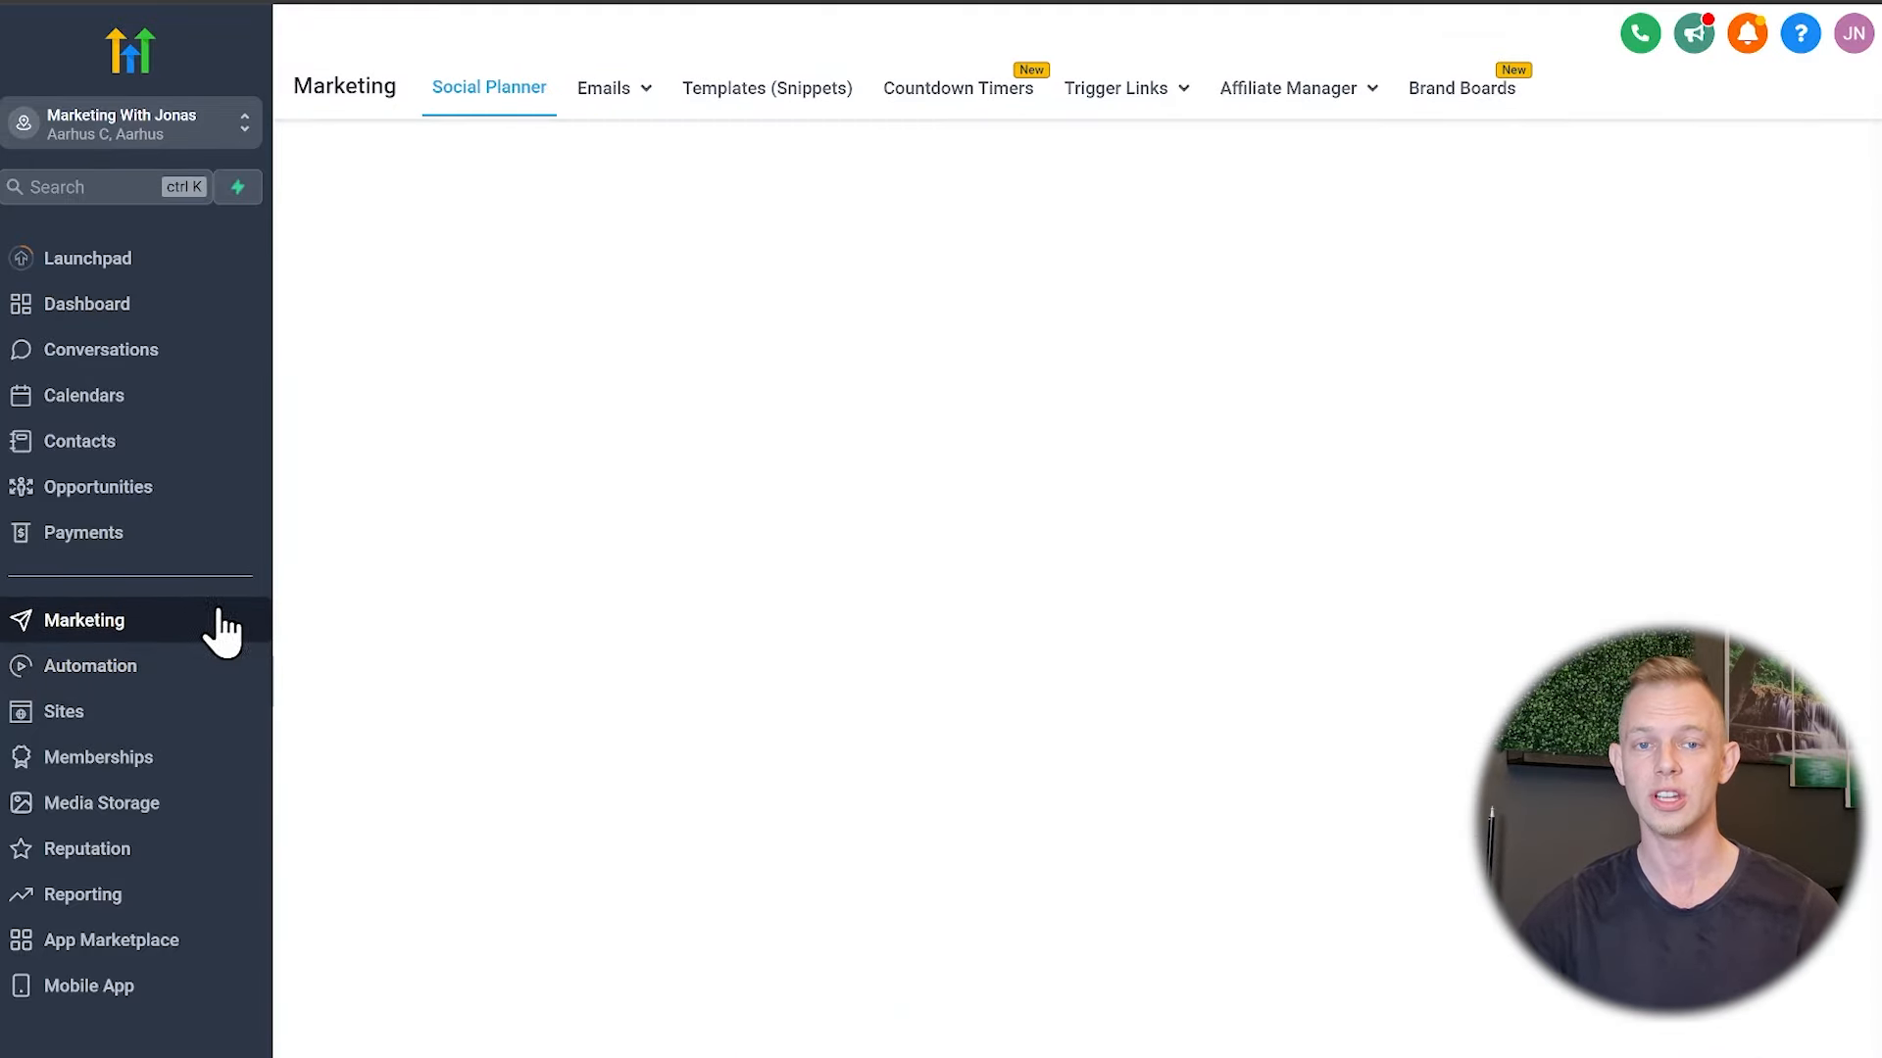
{"action": "left_click", "coordinate": [122, 721]}
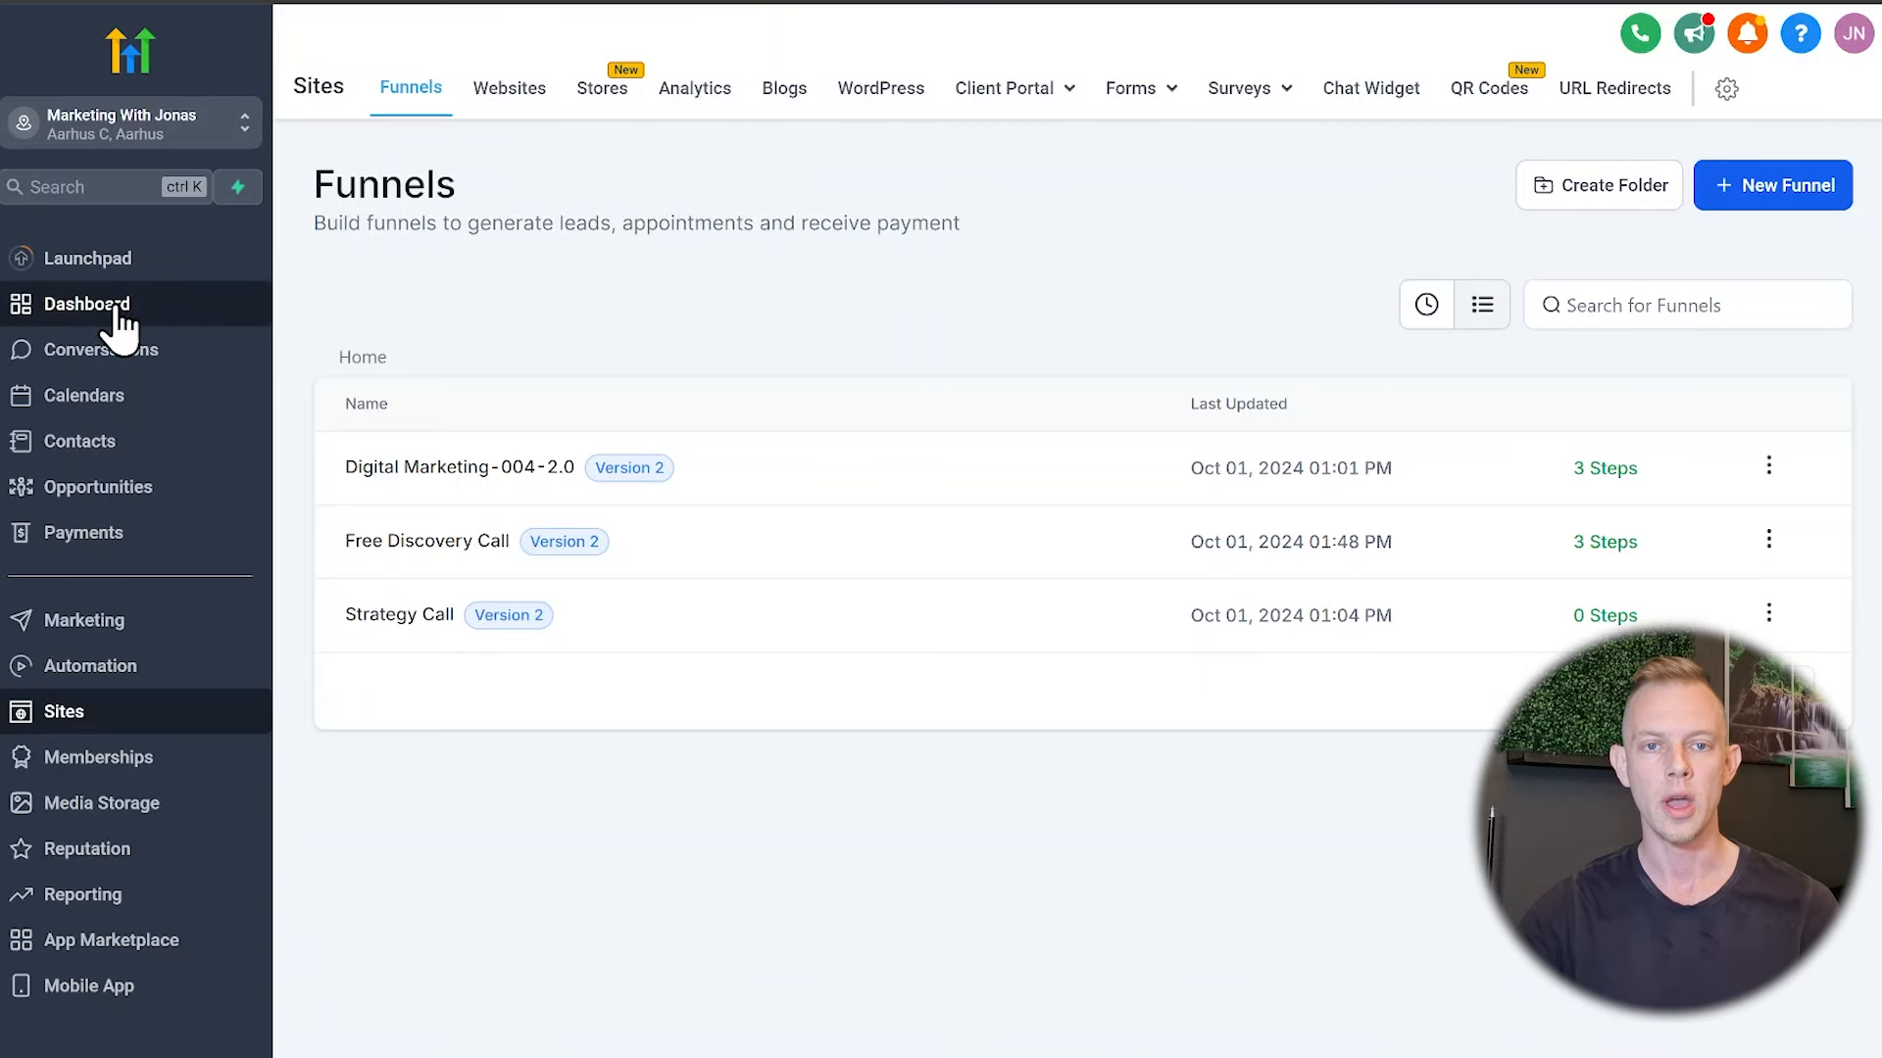
{"action": "left_click", "coordinate": [225, 306]}
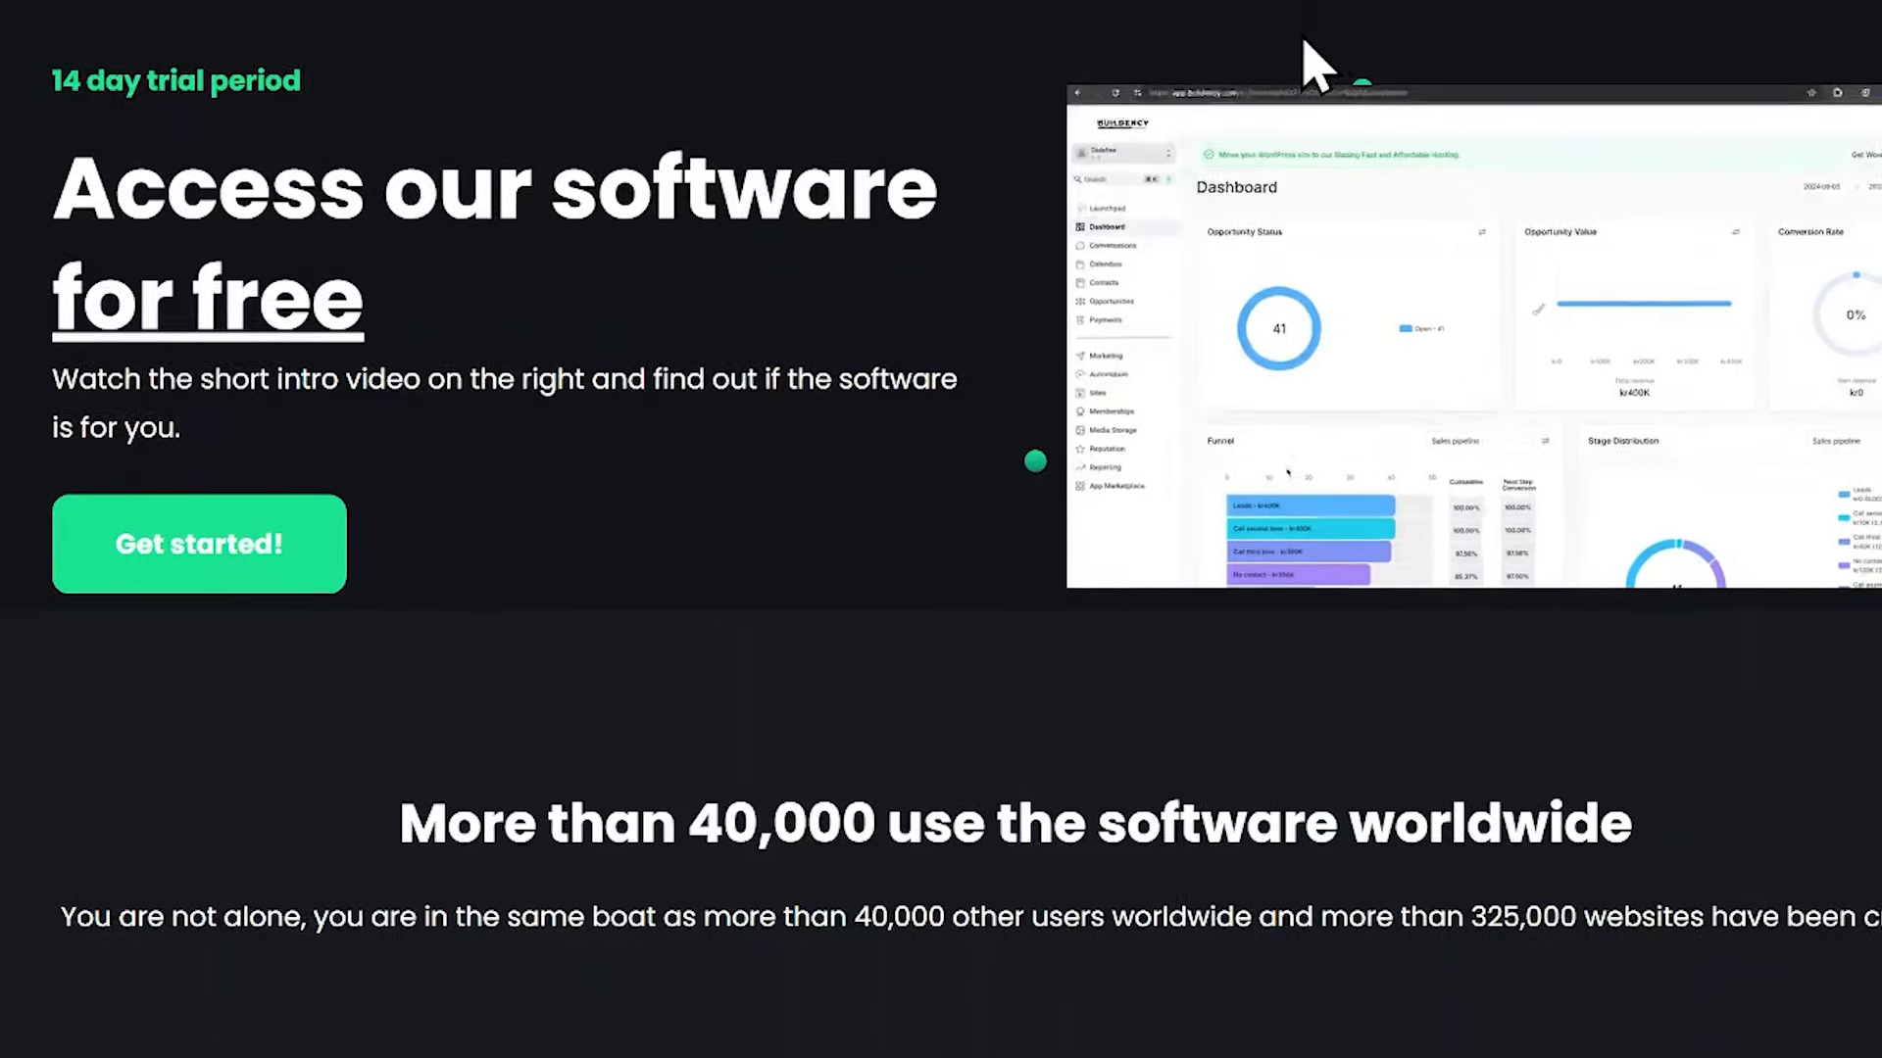
Show the intro video on the 14-day trial page in full screen
{"action": "mouse_move", "coordinate": [1705, 615]}
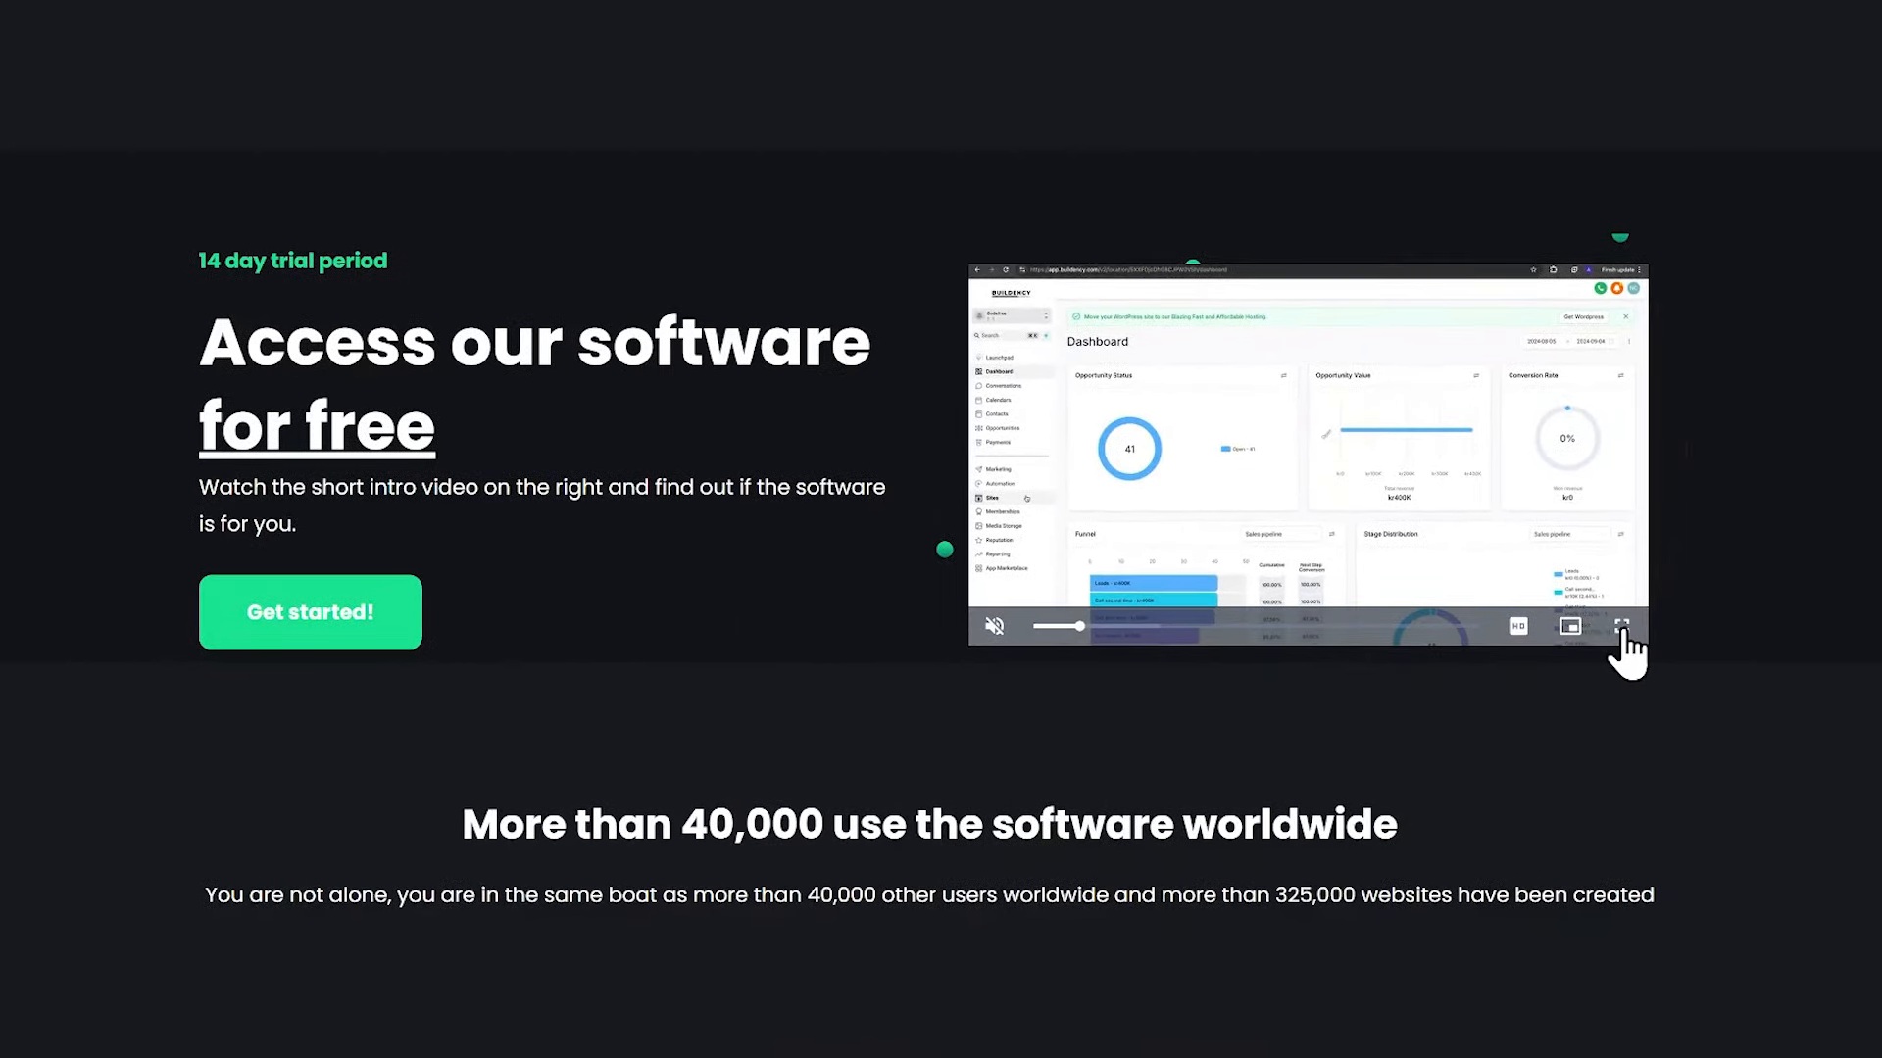
{"action": "left_click", "coordinate": [1622, 637]}
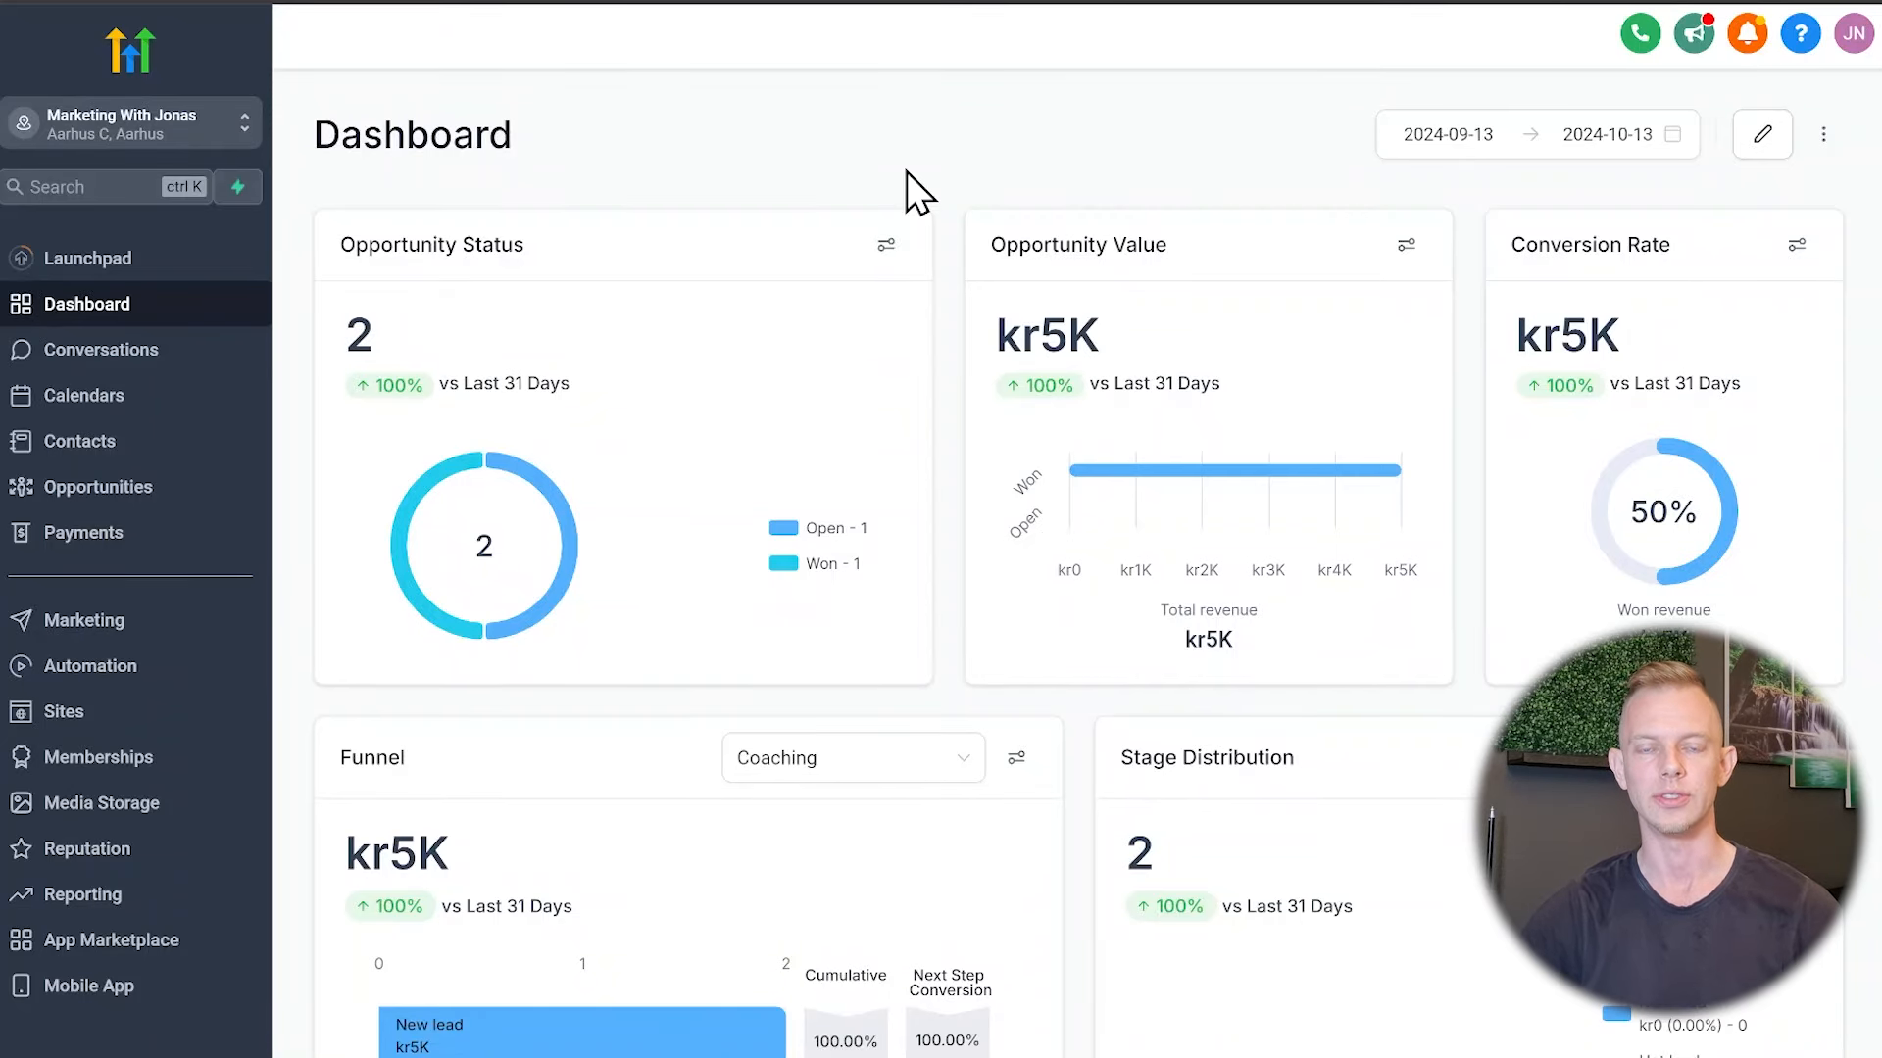
Switch to the agency view and look over the Agency Dashboard and the list of sub-accounts
{"action": "left_click", "coordinate": [202, 149]}
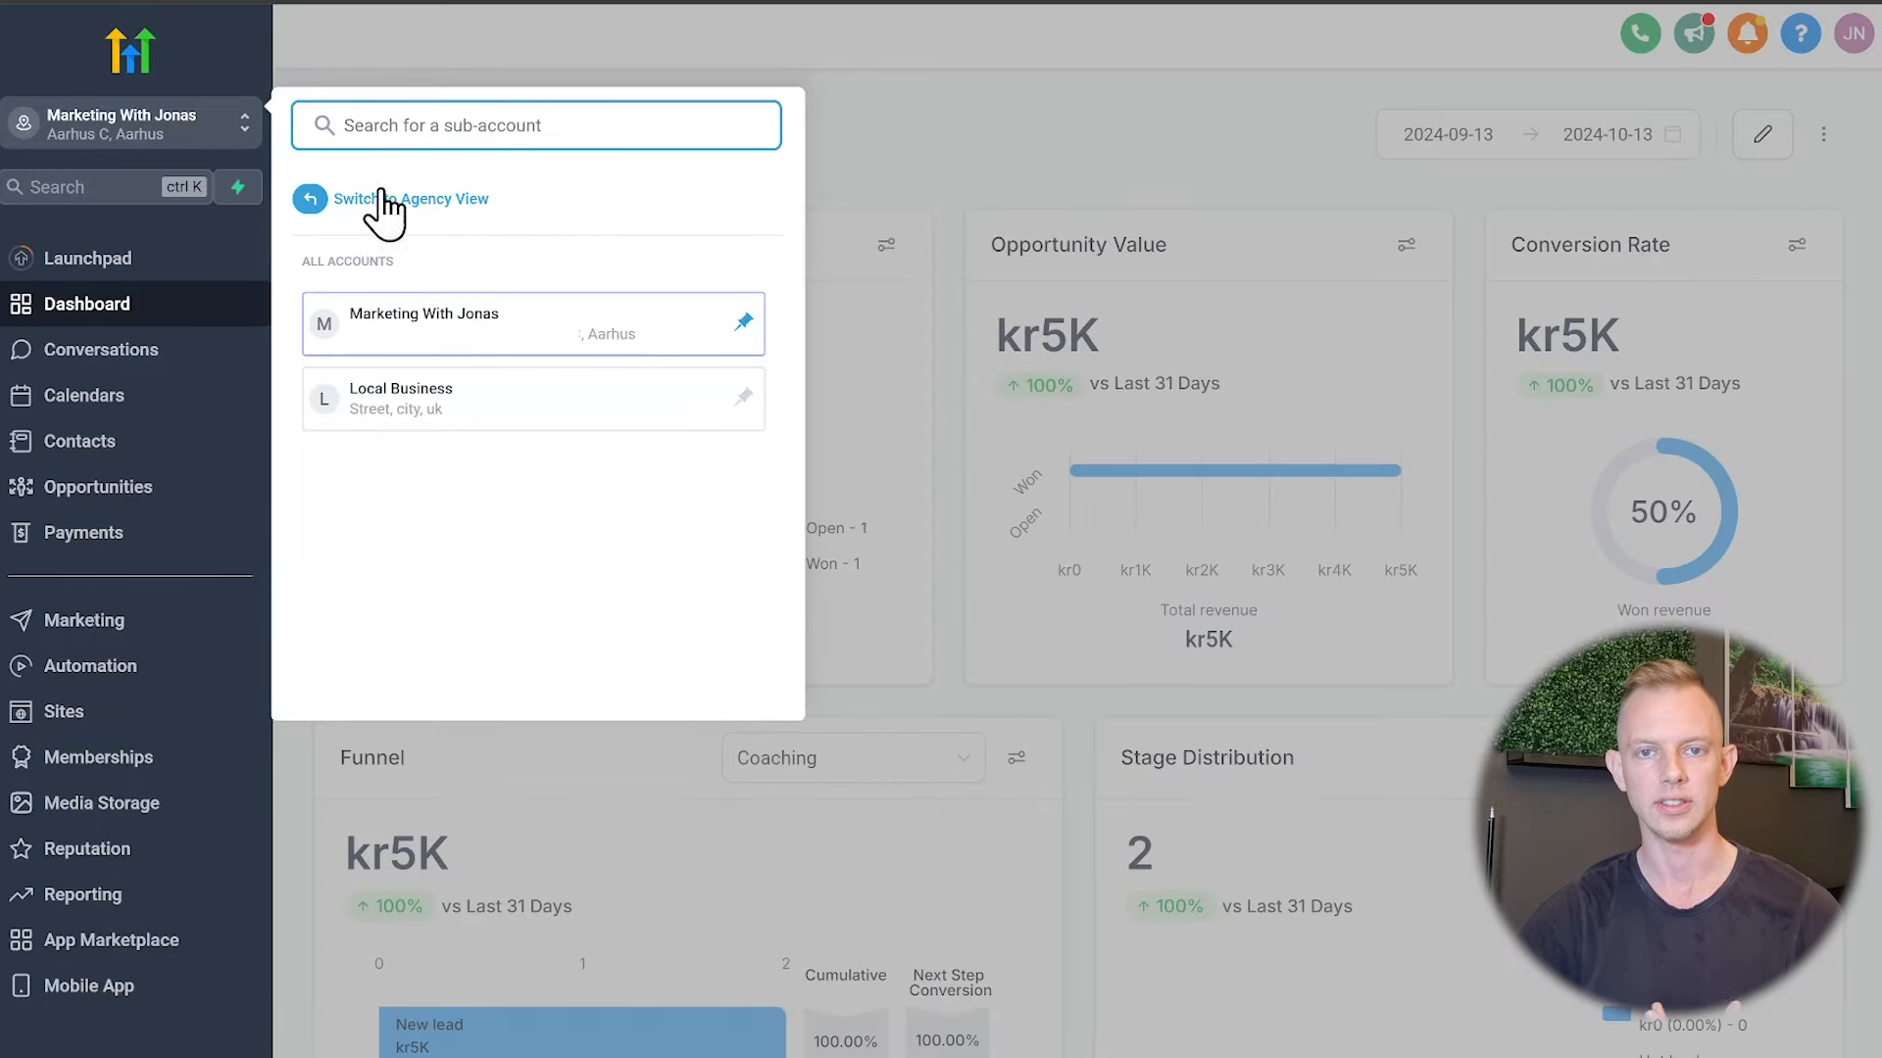
{"action": "left_click", "coordinate": [404, 200]}
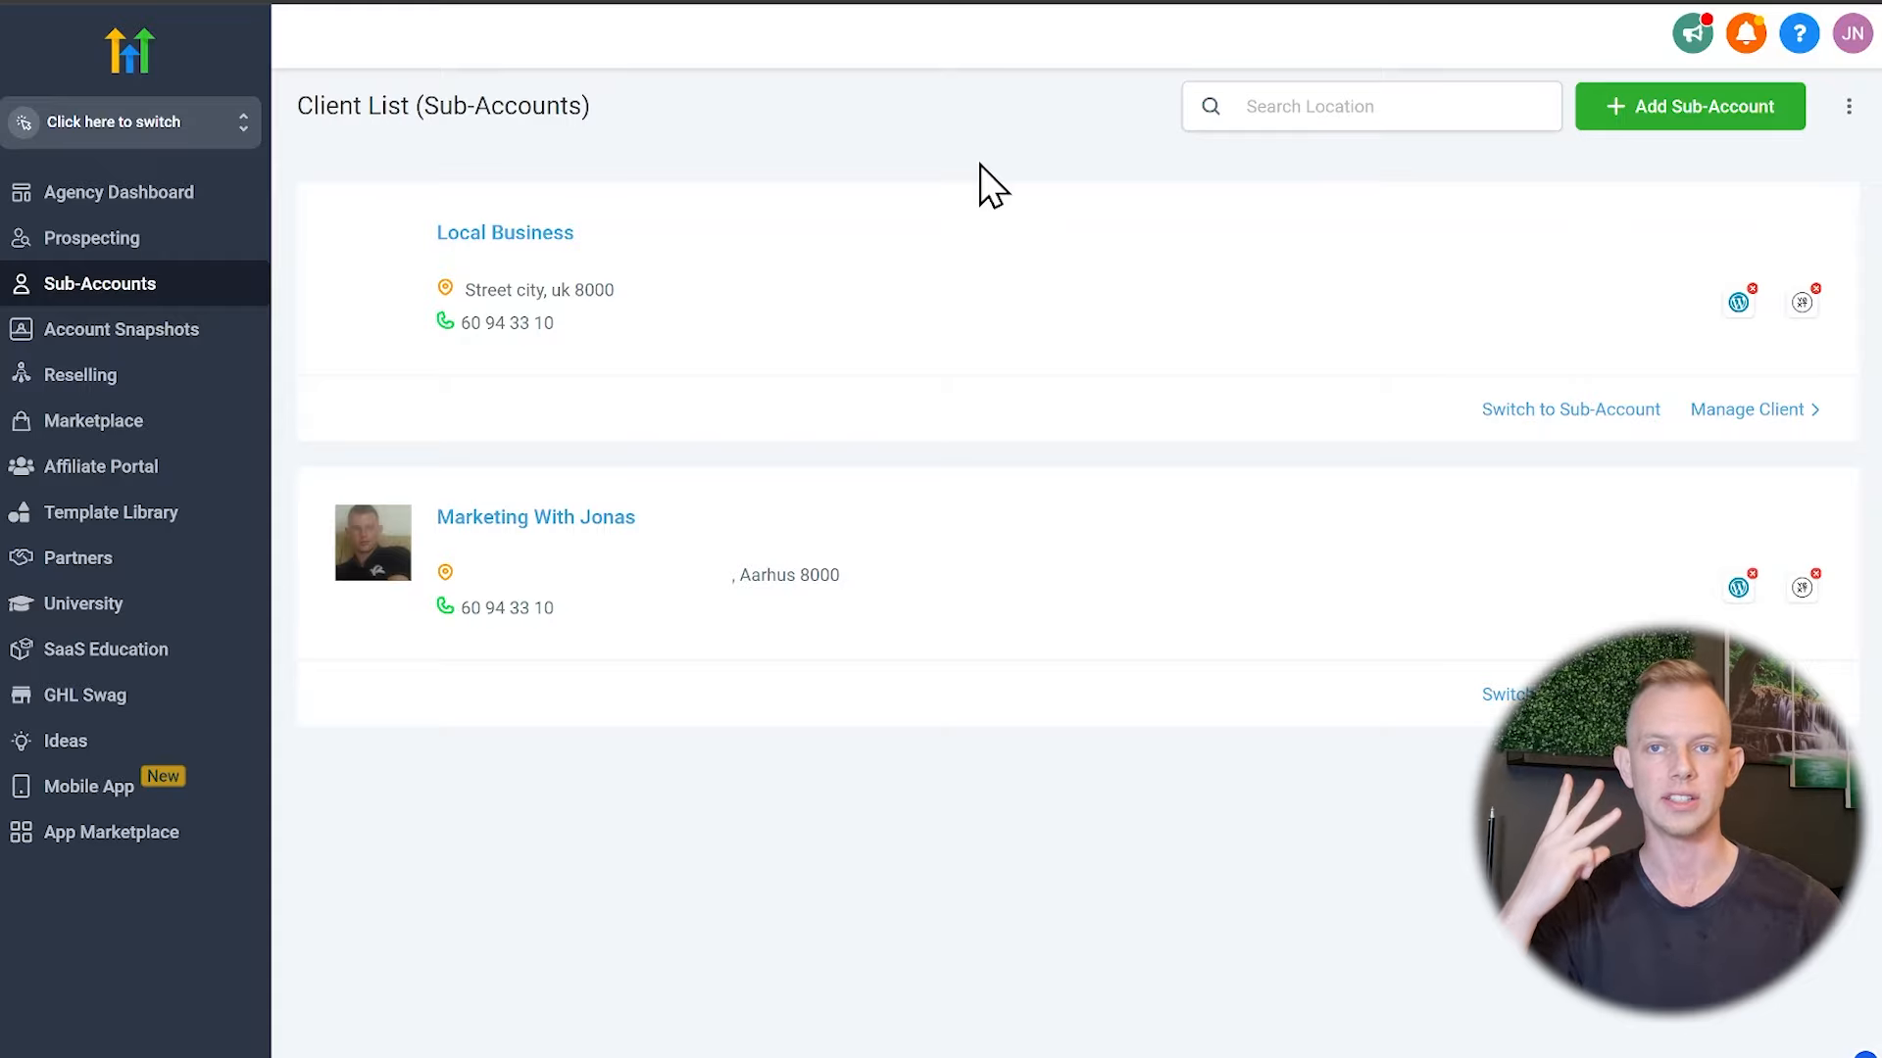
{"action": "left_click", "coordinate": [113, 193]}
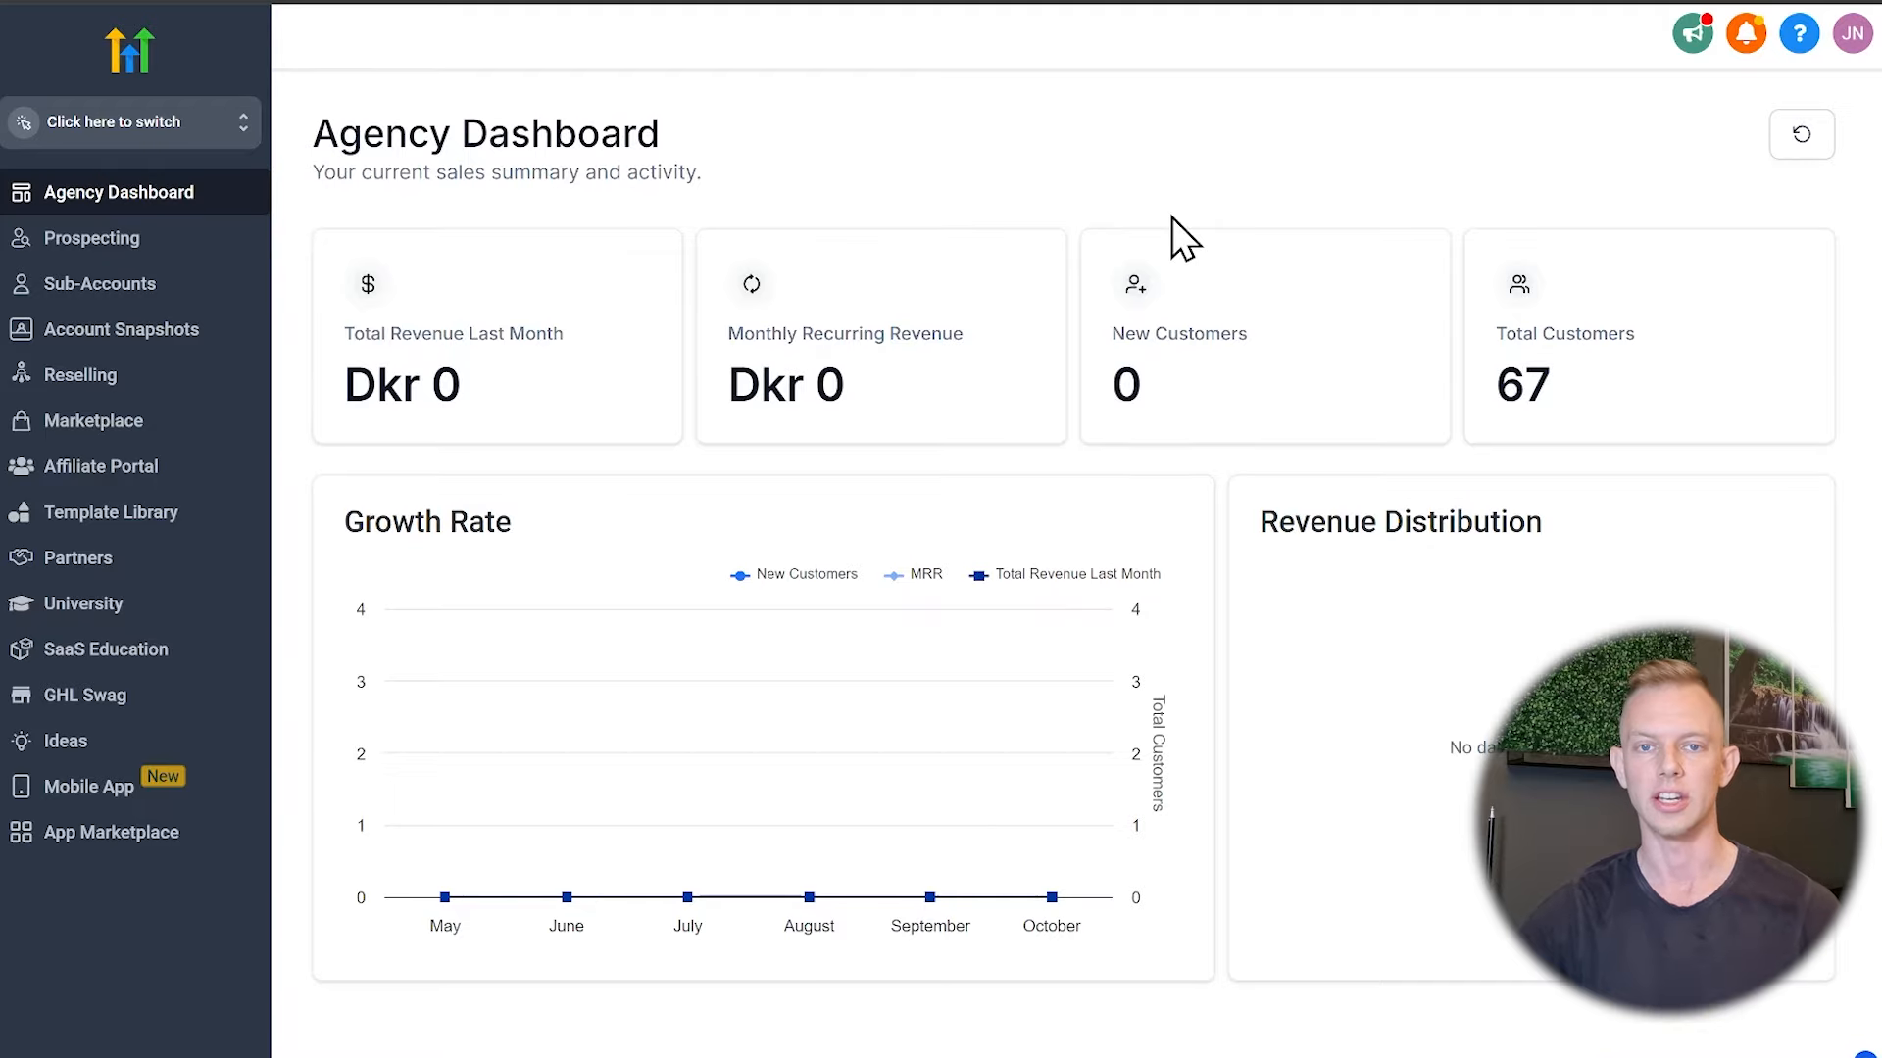
{"action": "left_click", "coordinate": [54, 286]}
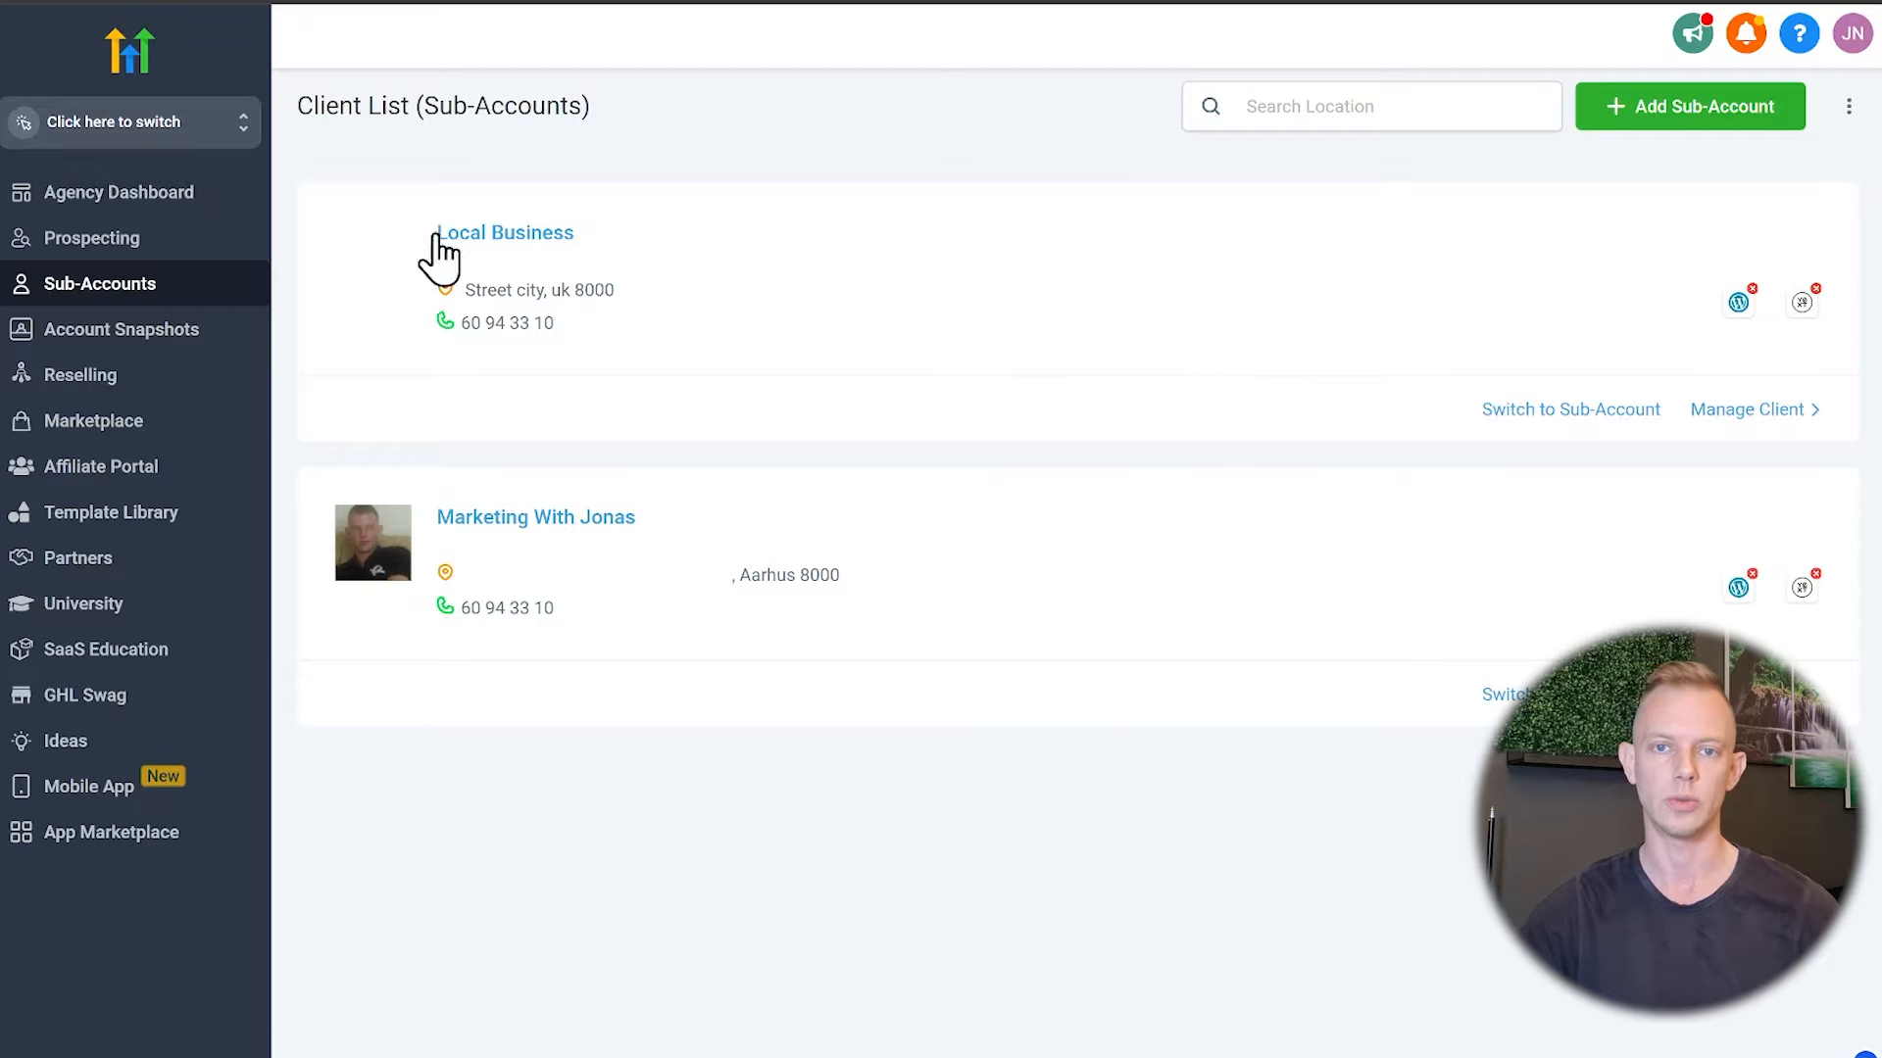
Return to the Marketing With Jonas sub-account and open its Launchpad
{"action": "left_click", "coordinate": [211, 147]}
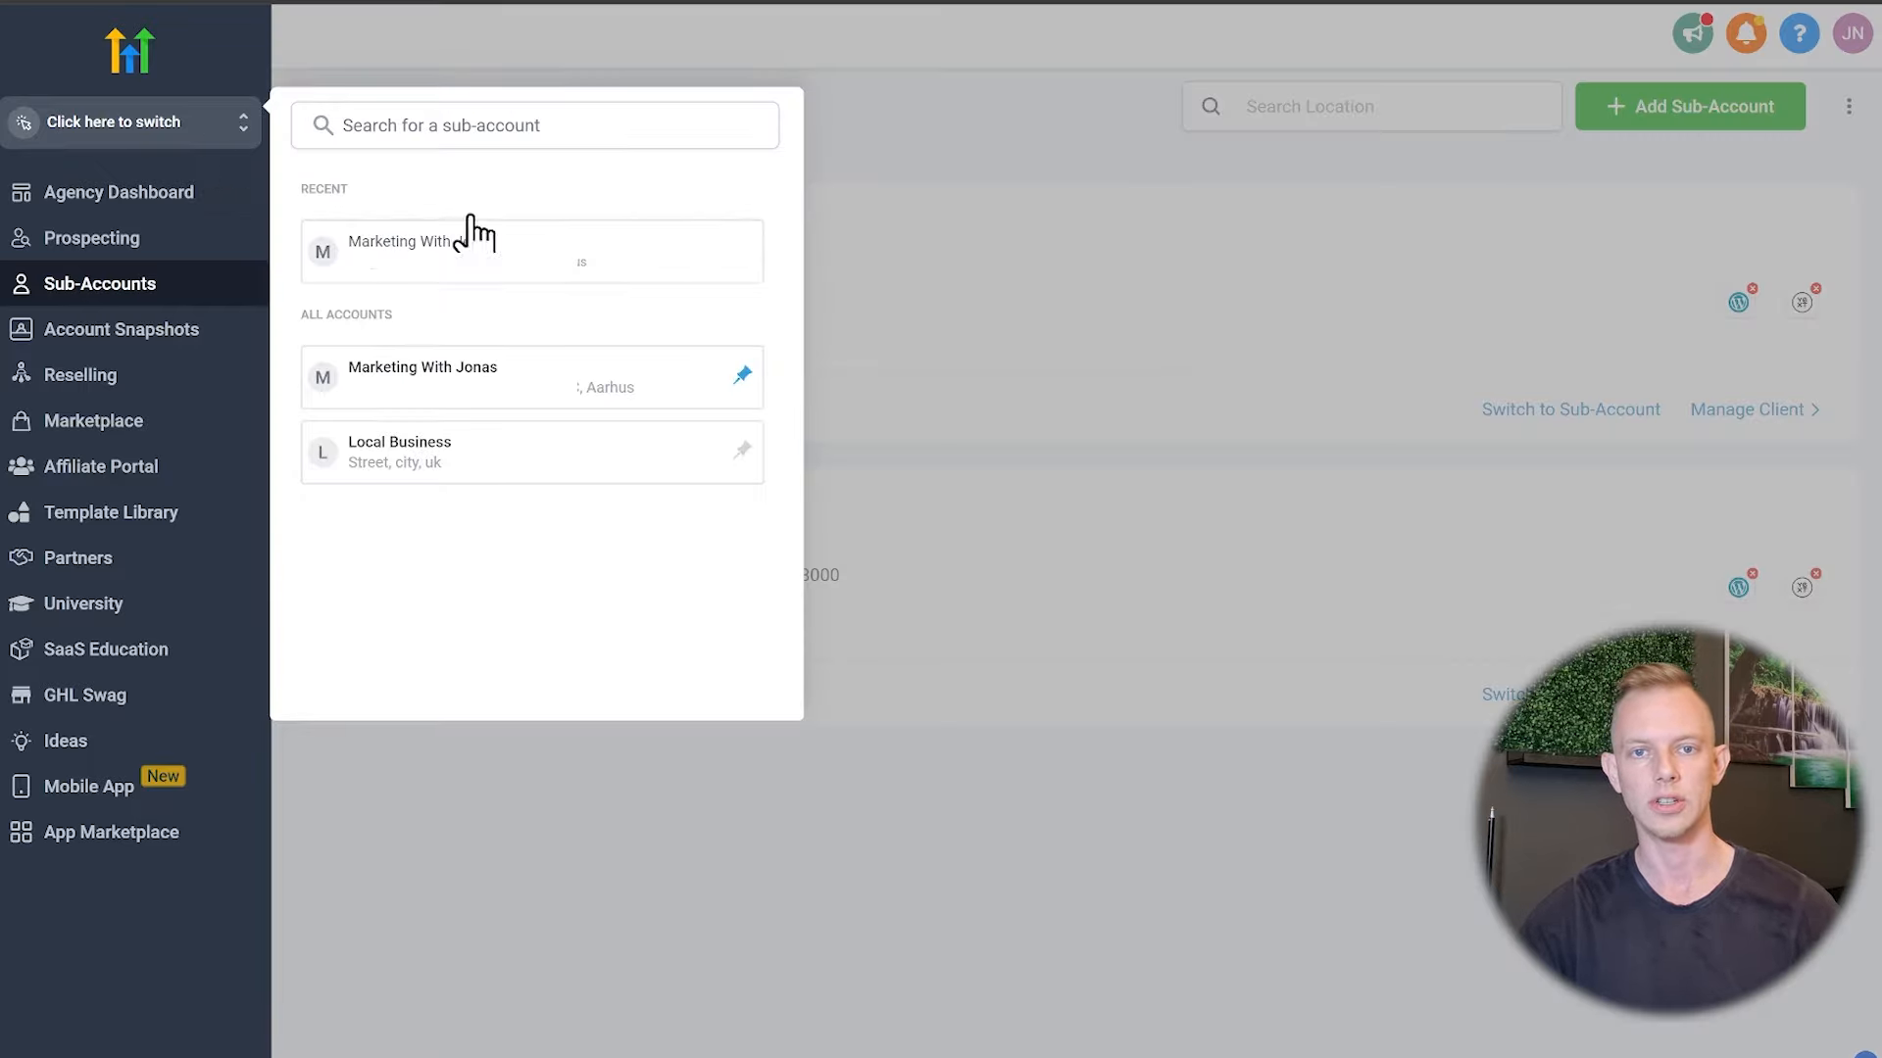
{"action": "left_click", "coordinate": [457, 274]}
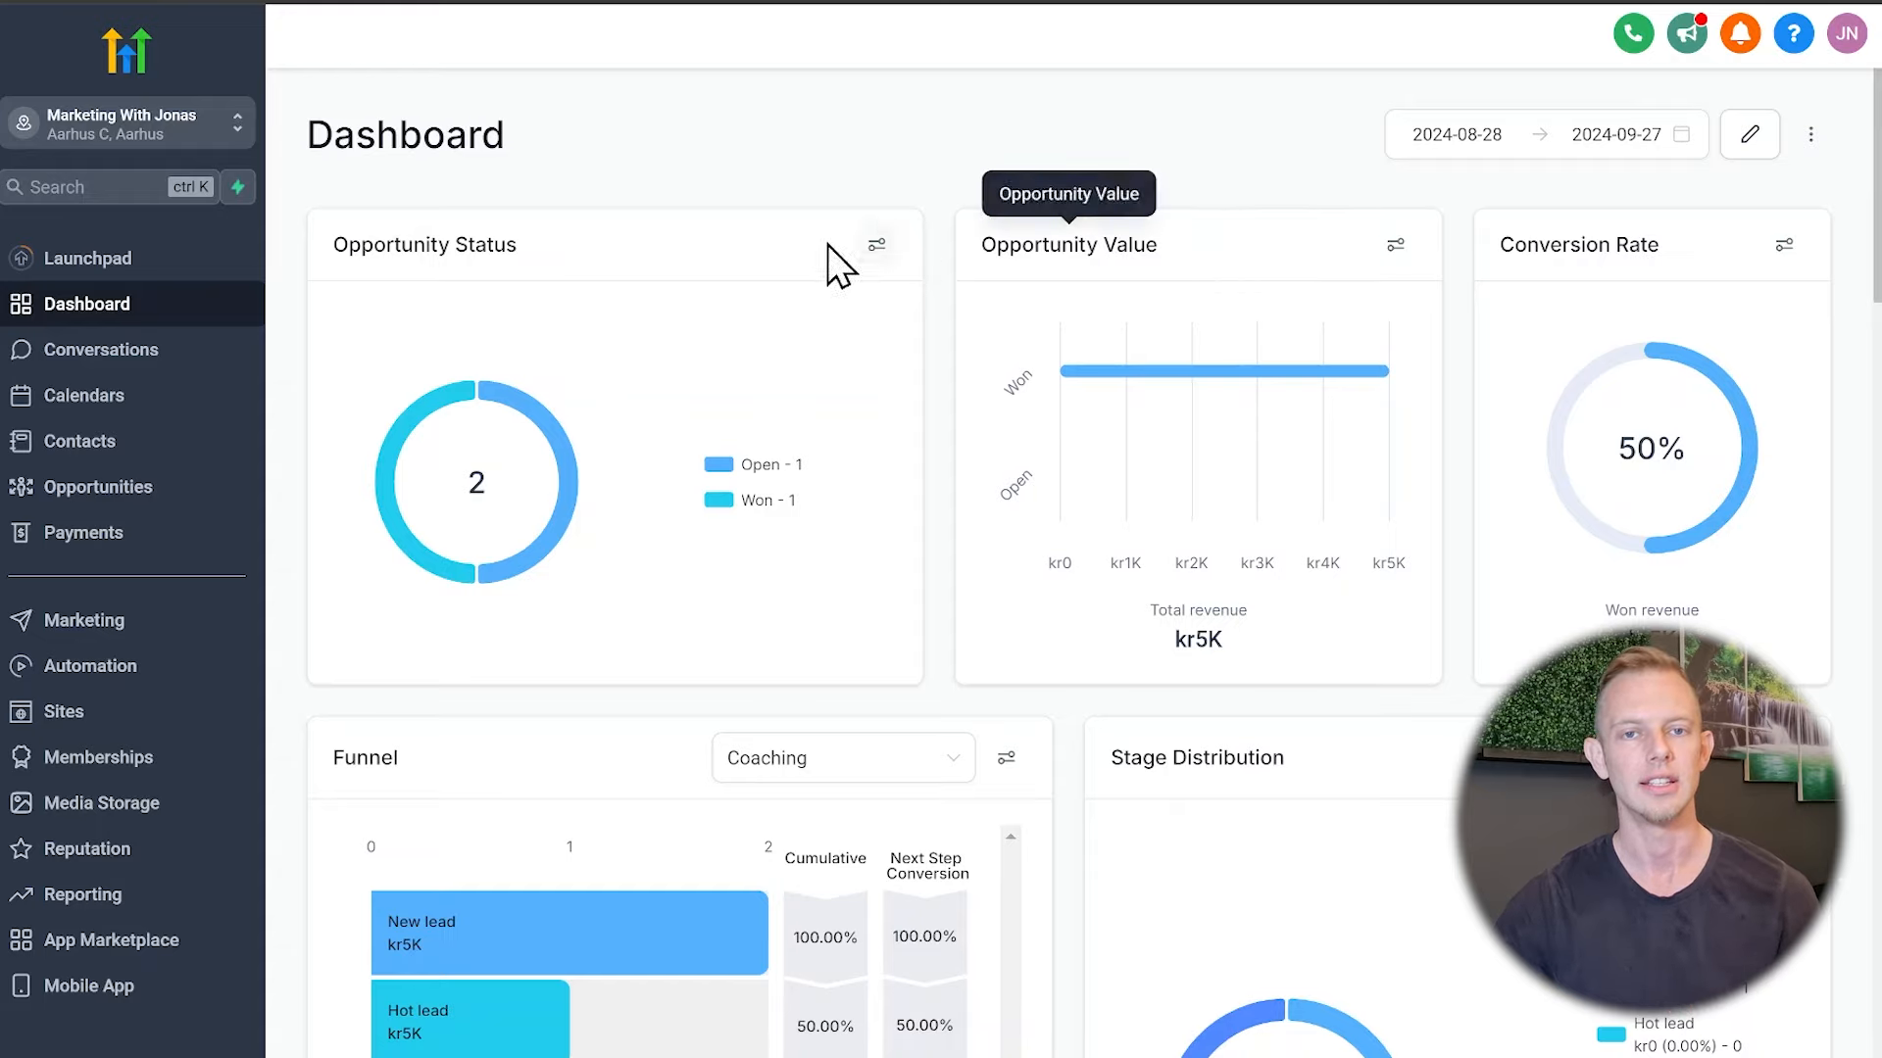
{"action": "left_click", "coordinate": [138, 276]}
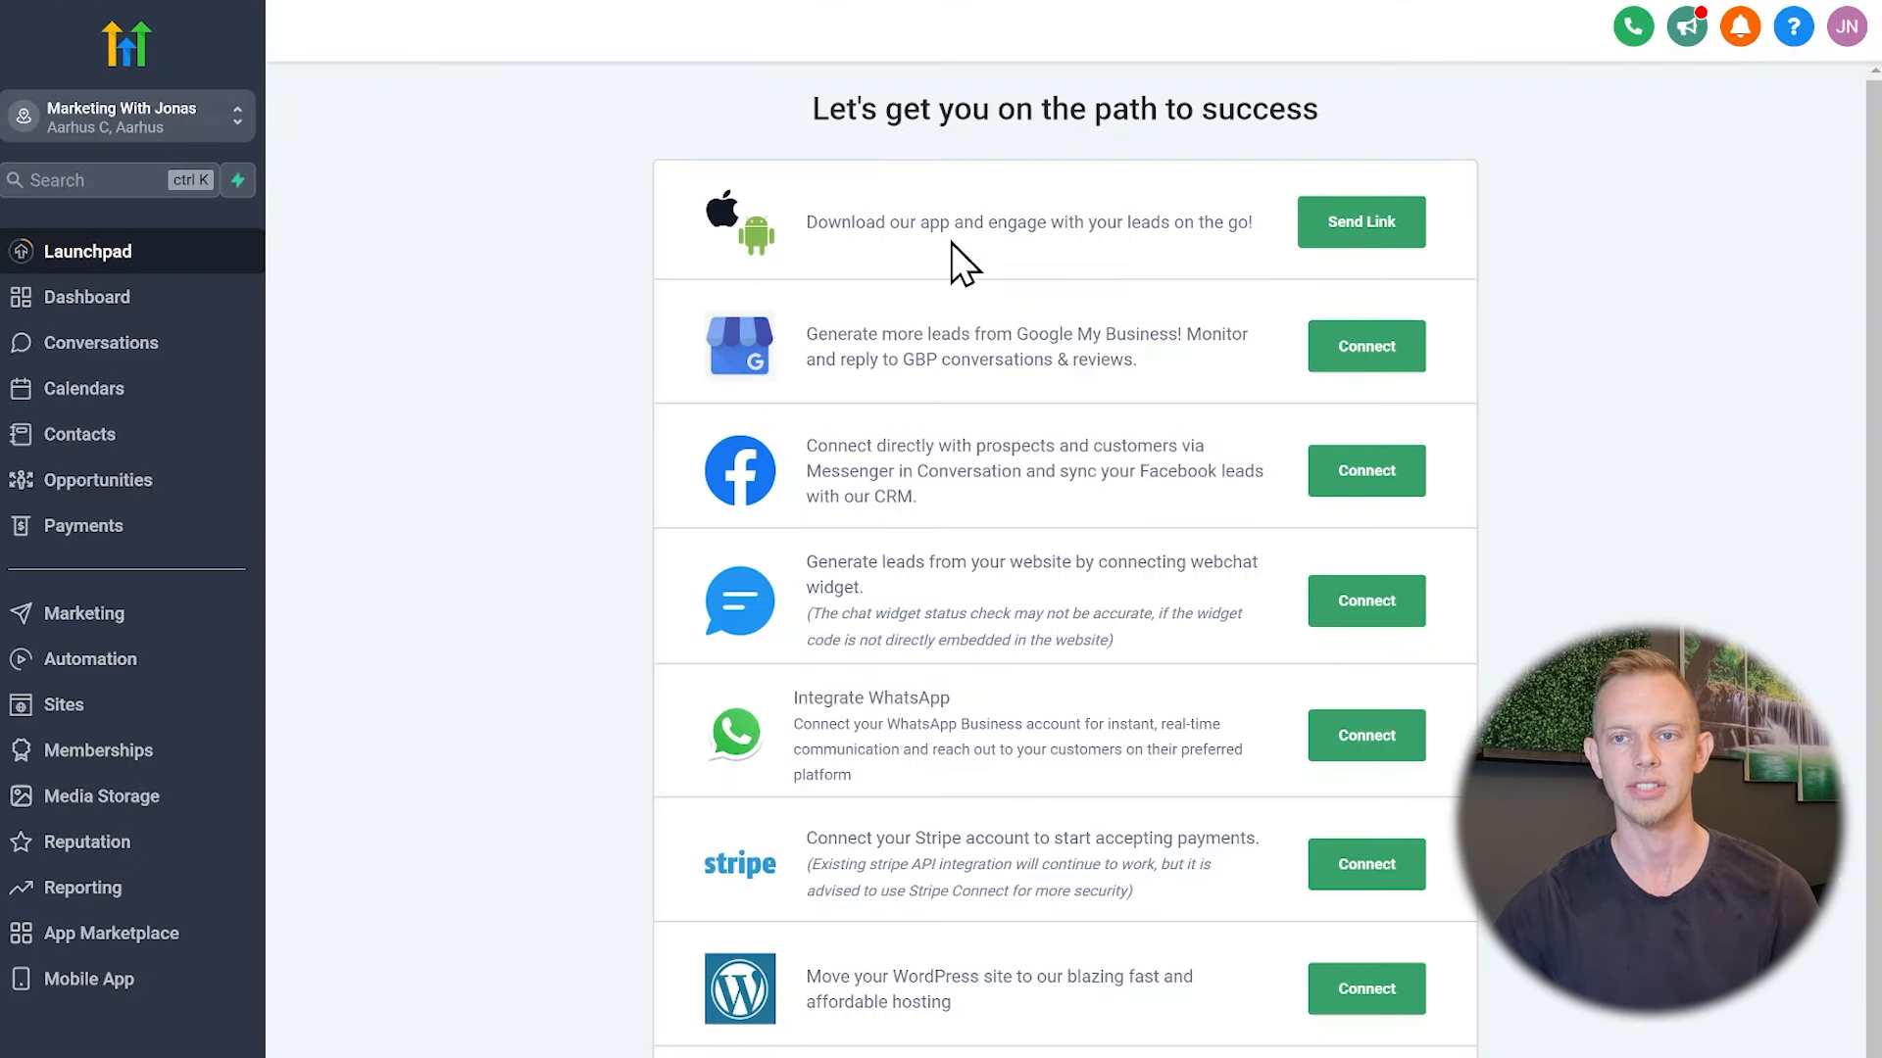
Send the mobile app download link to the prefilled mobile number
{"action": "left_click", "coordinate": [1363, 224]}
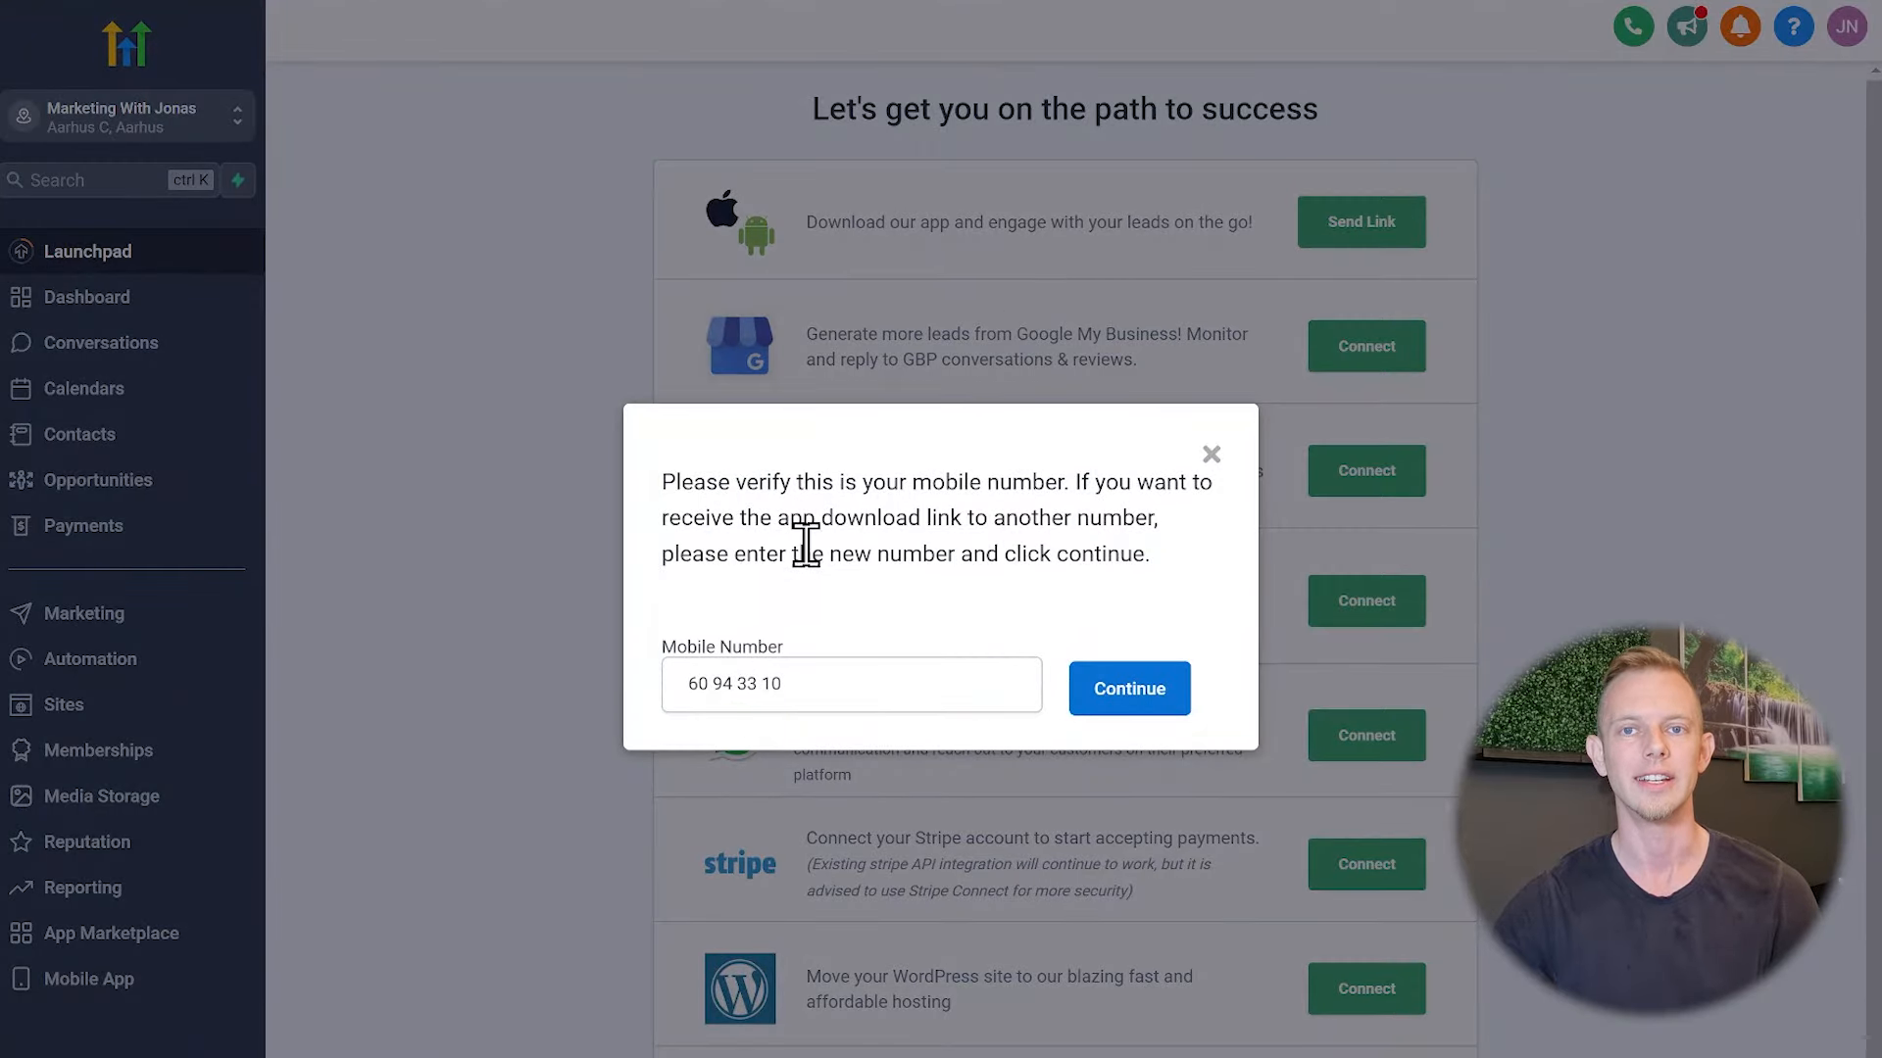
{"action": "left_click", "coordinate": [1121, 703]}
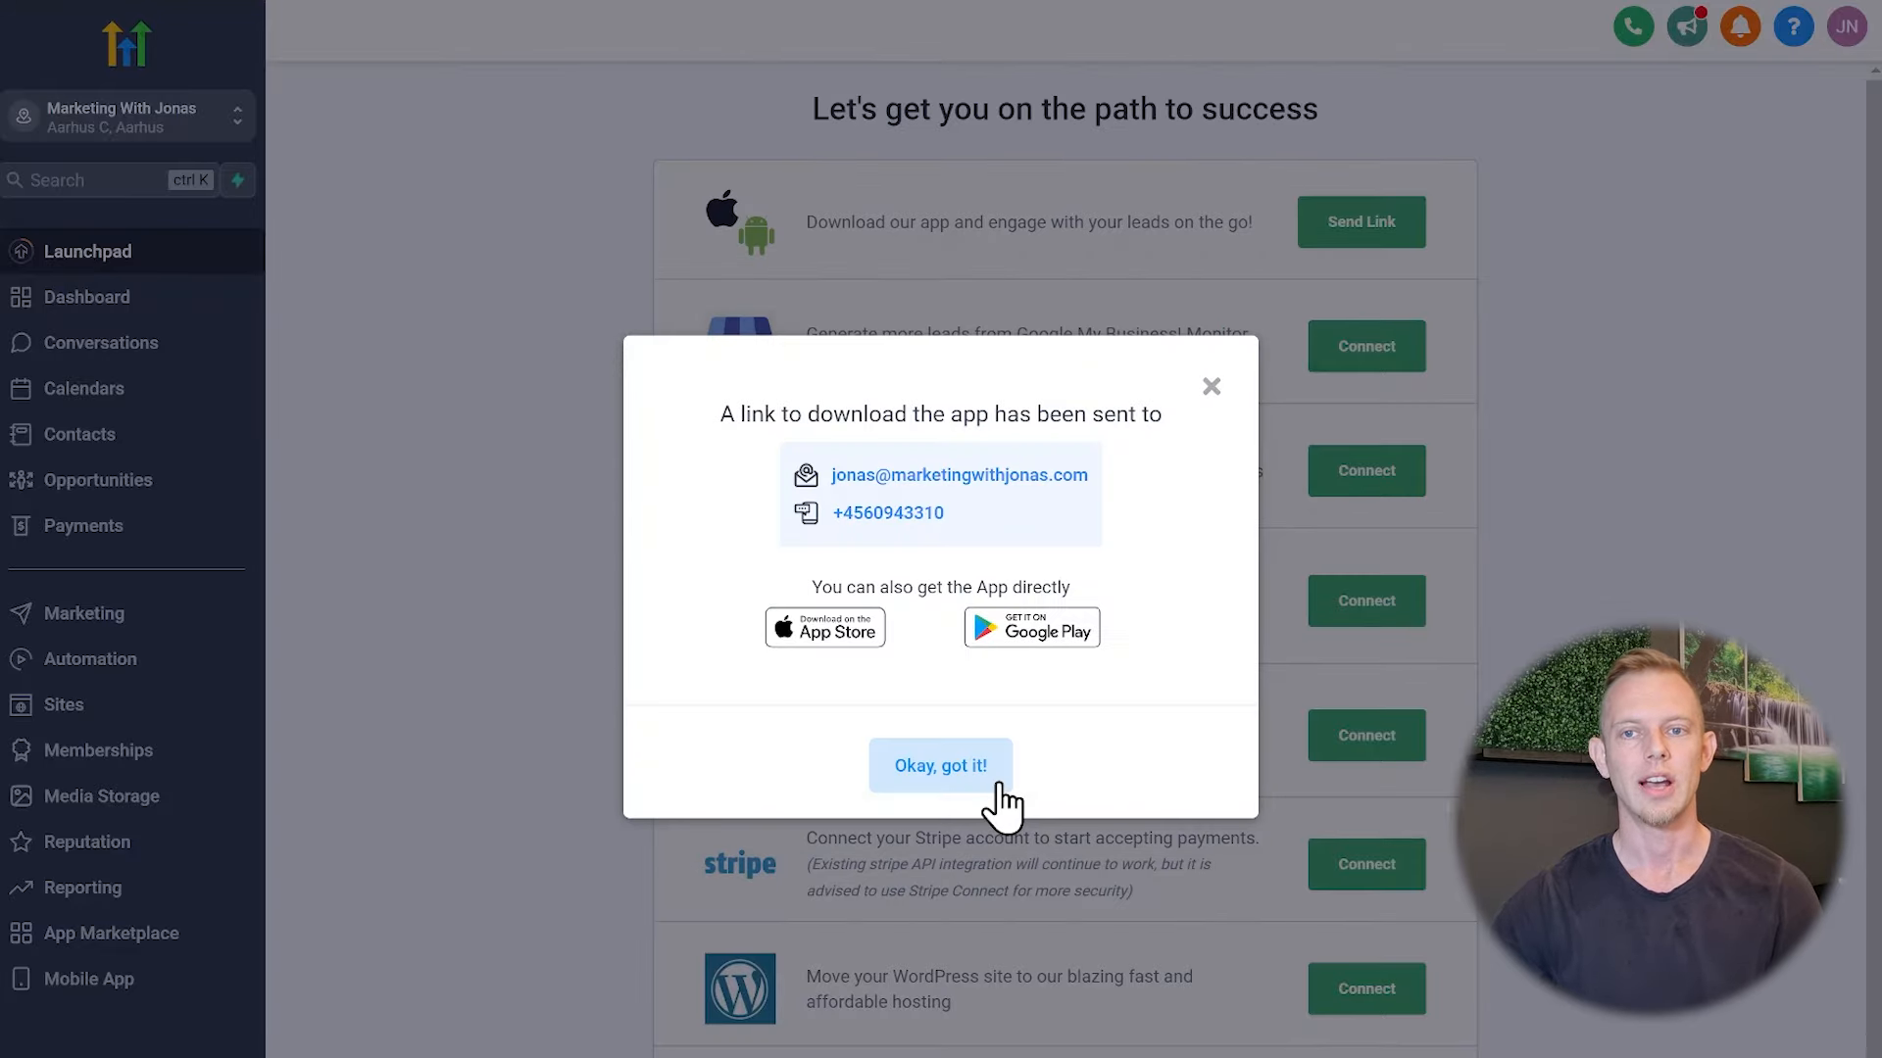
{"action": "left_click", "coordinate": [999, 784]}
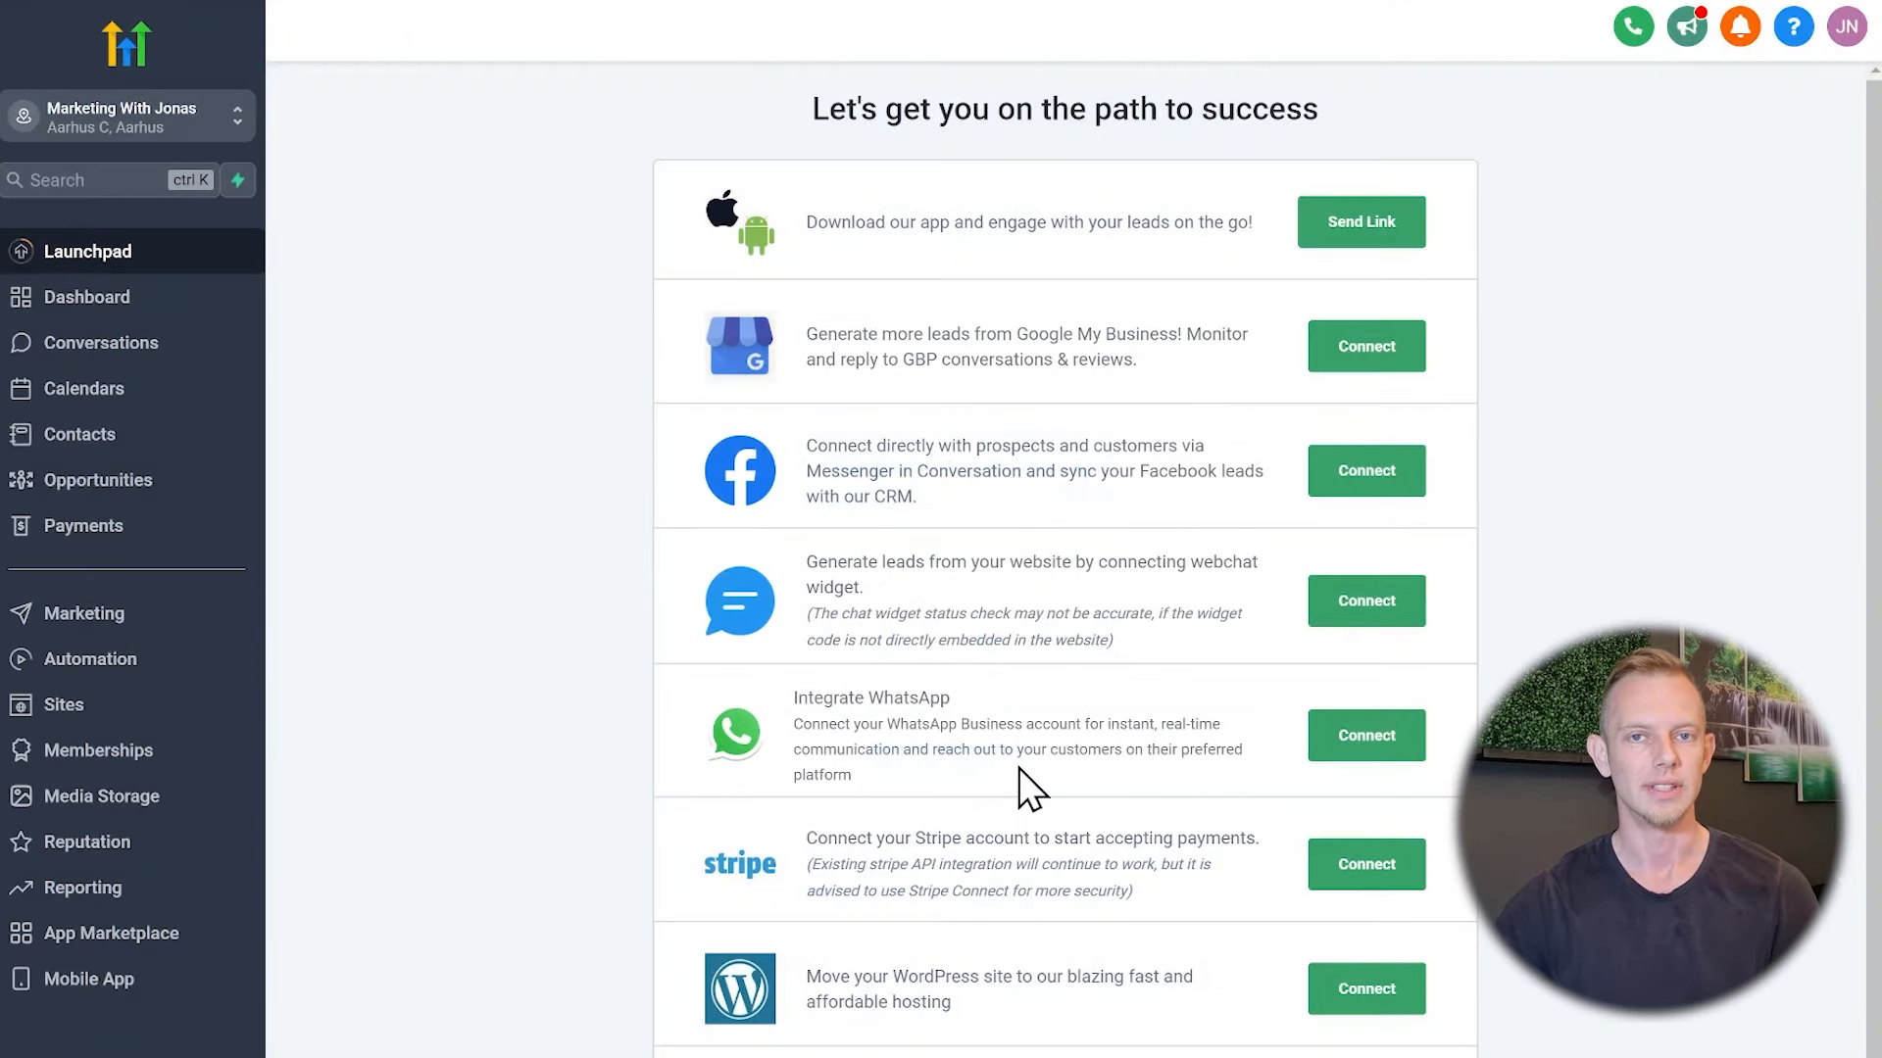
Connect the business Google account for Google My Business, granting Lead Connector the requested access and making the account primary
{"action": "left_click", "coordinate": [1340, 363]}
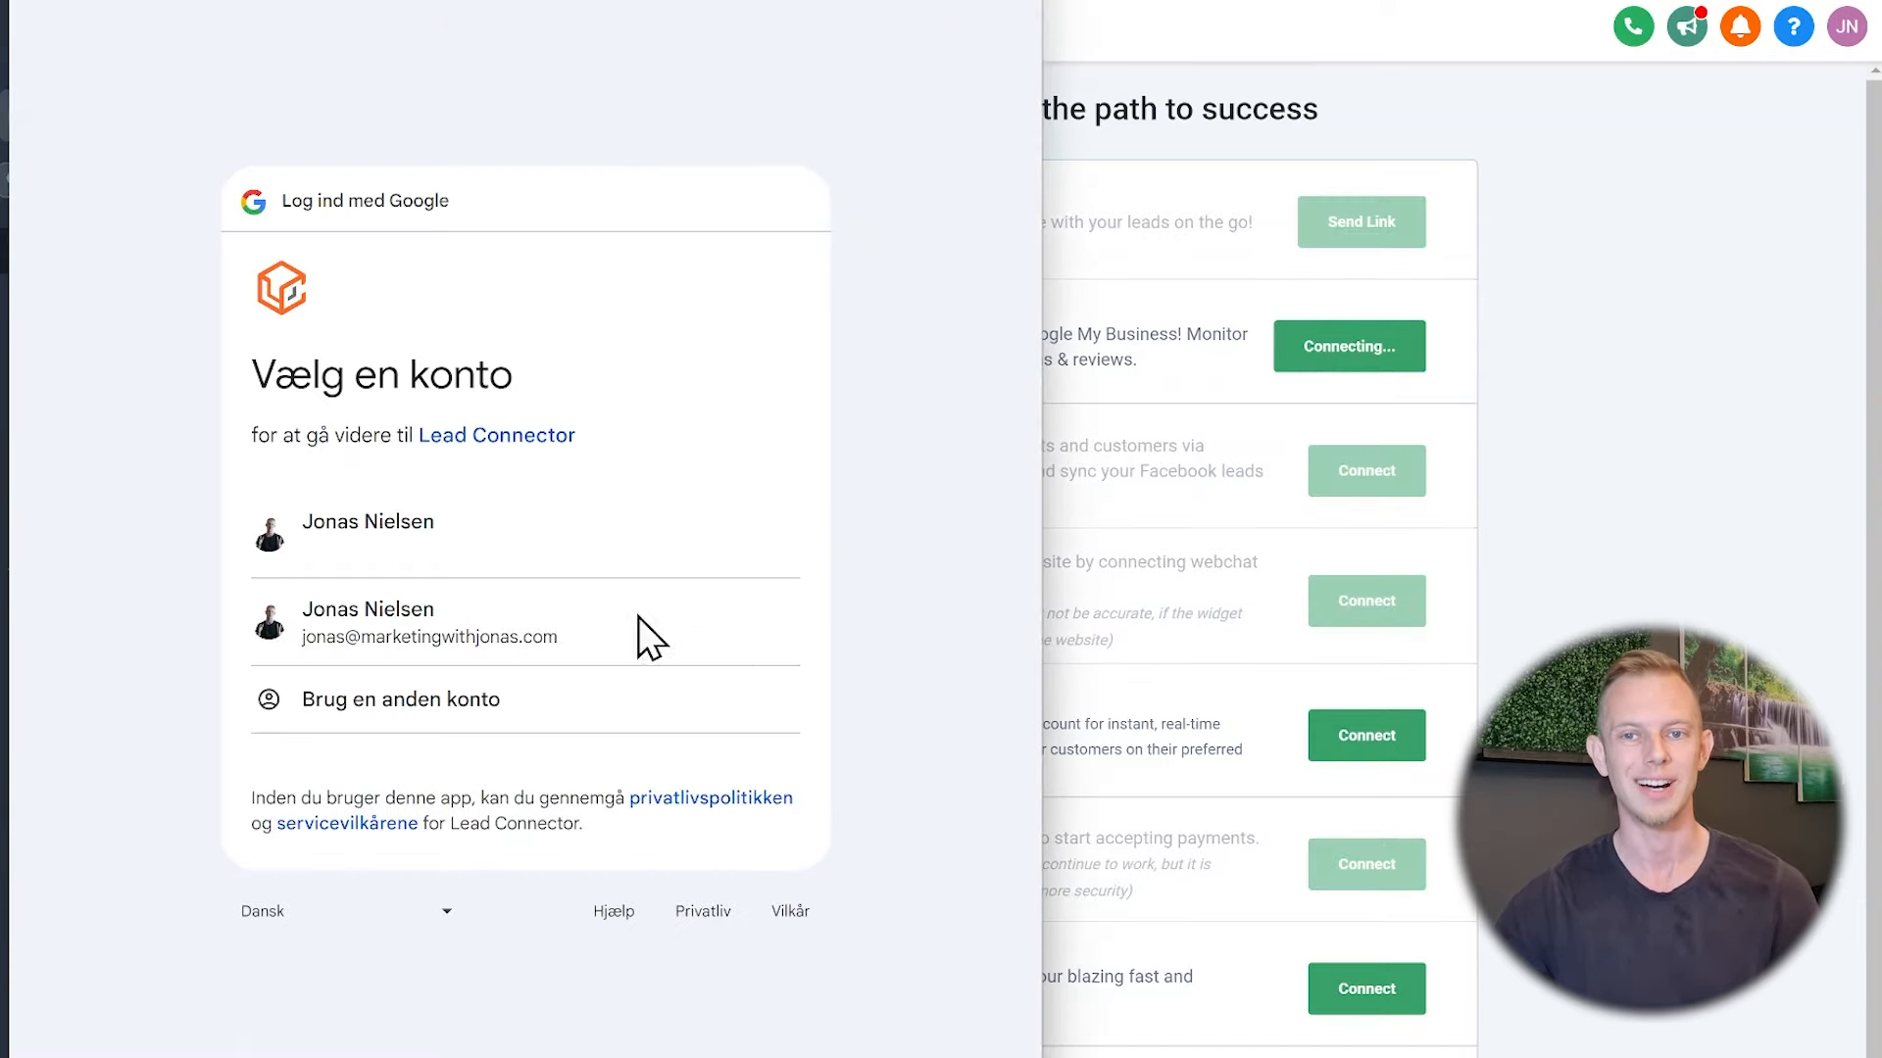
{"action": "left_click", "coordinate": [502, 632]}
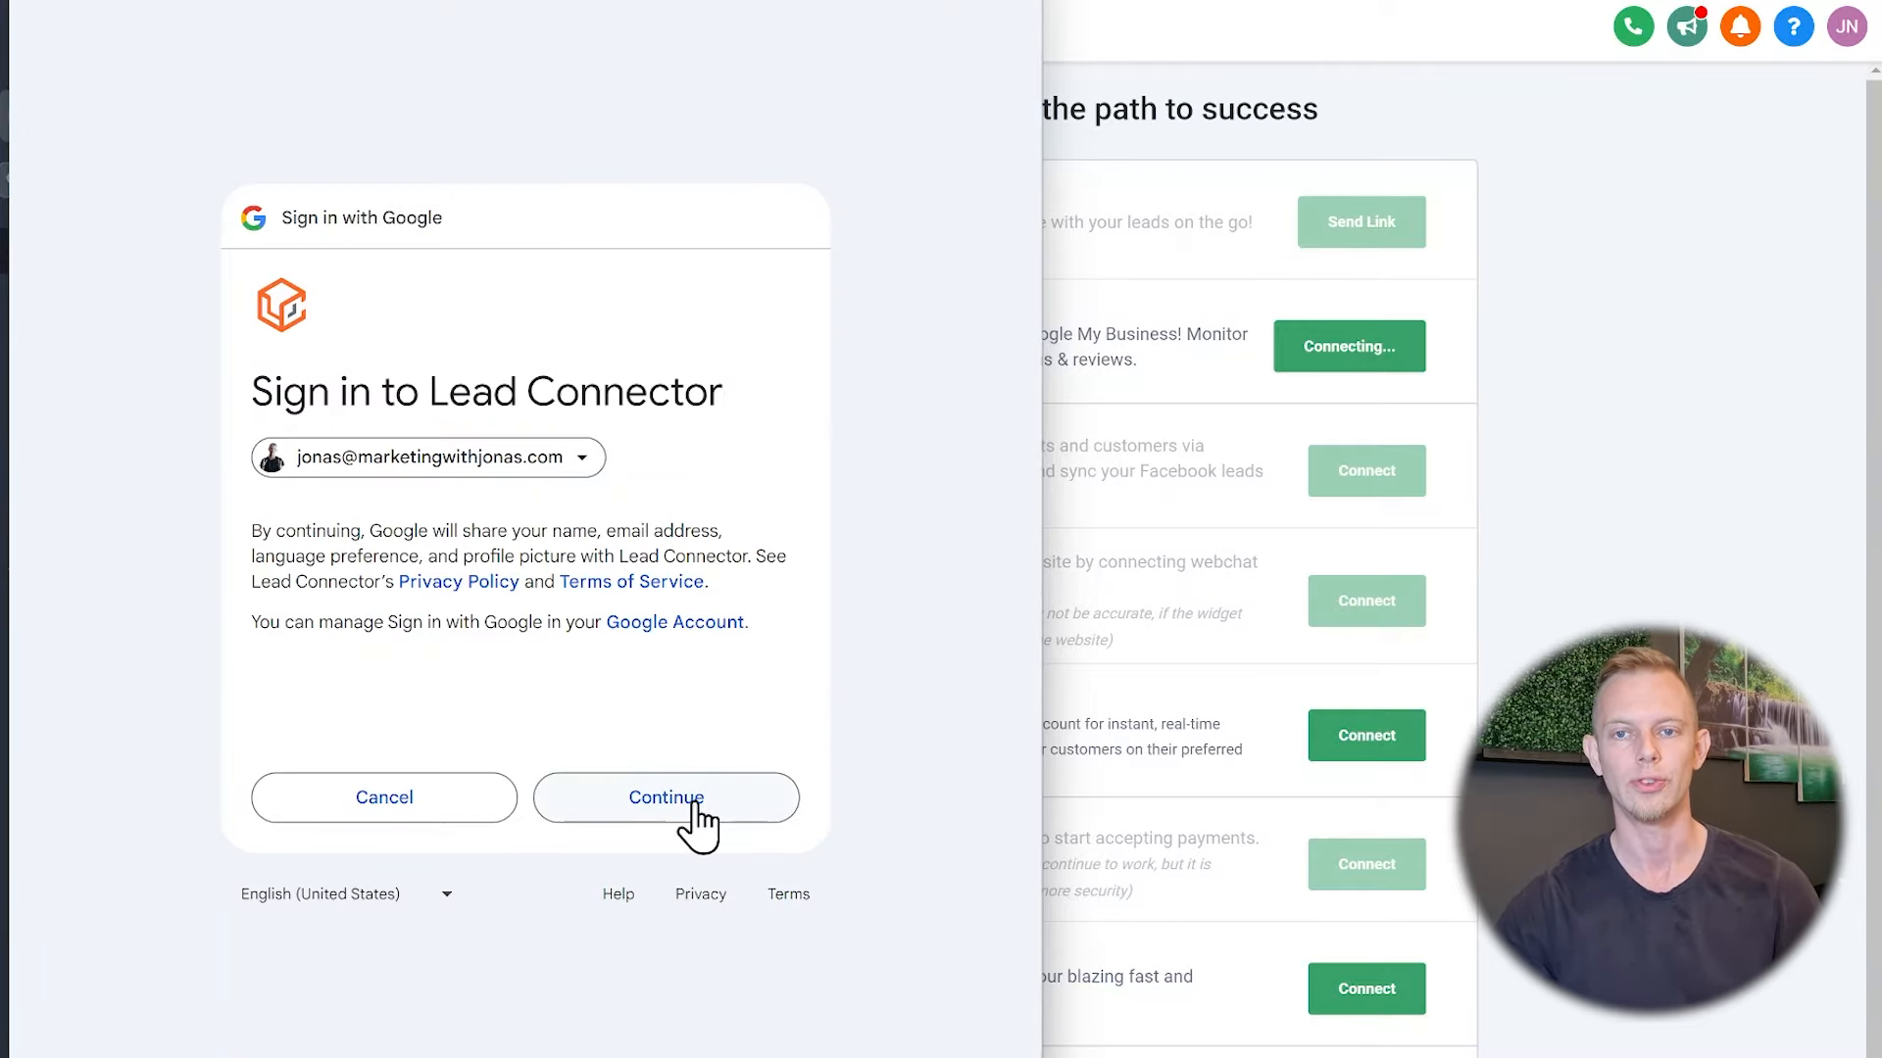
{"action": "left_click", "coordinate": [694, 805]}
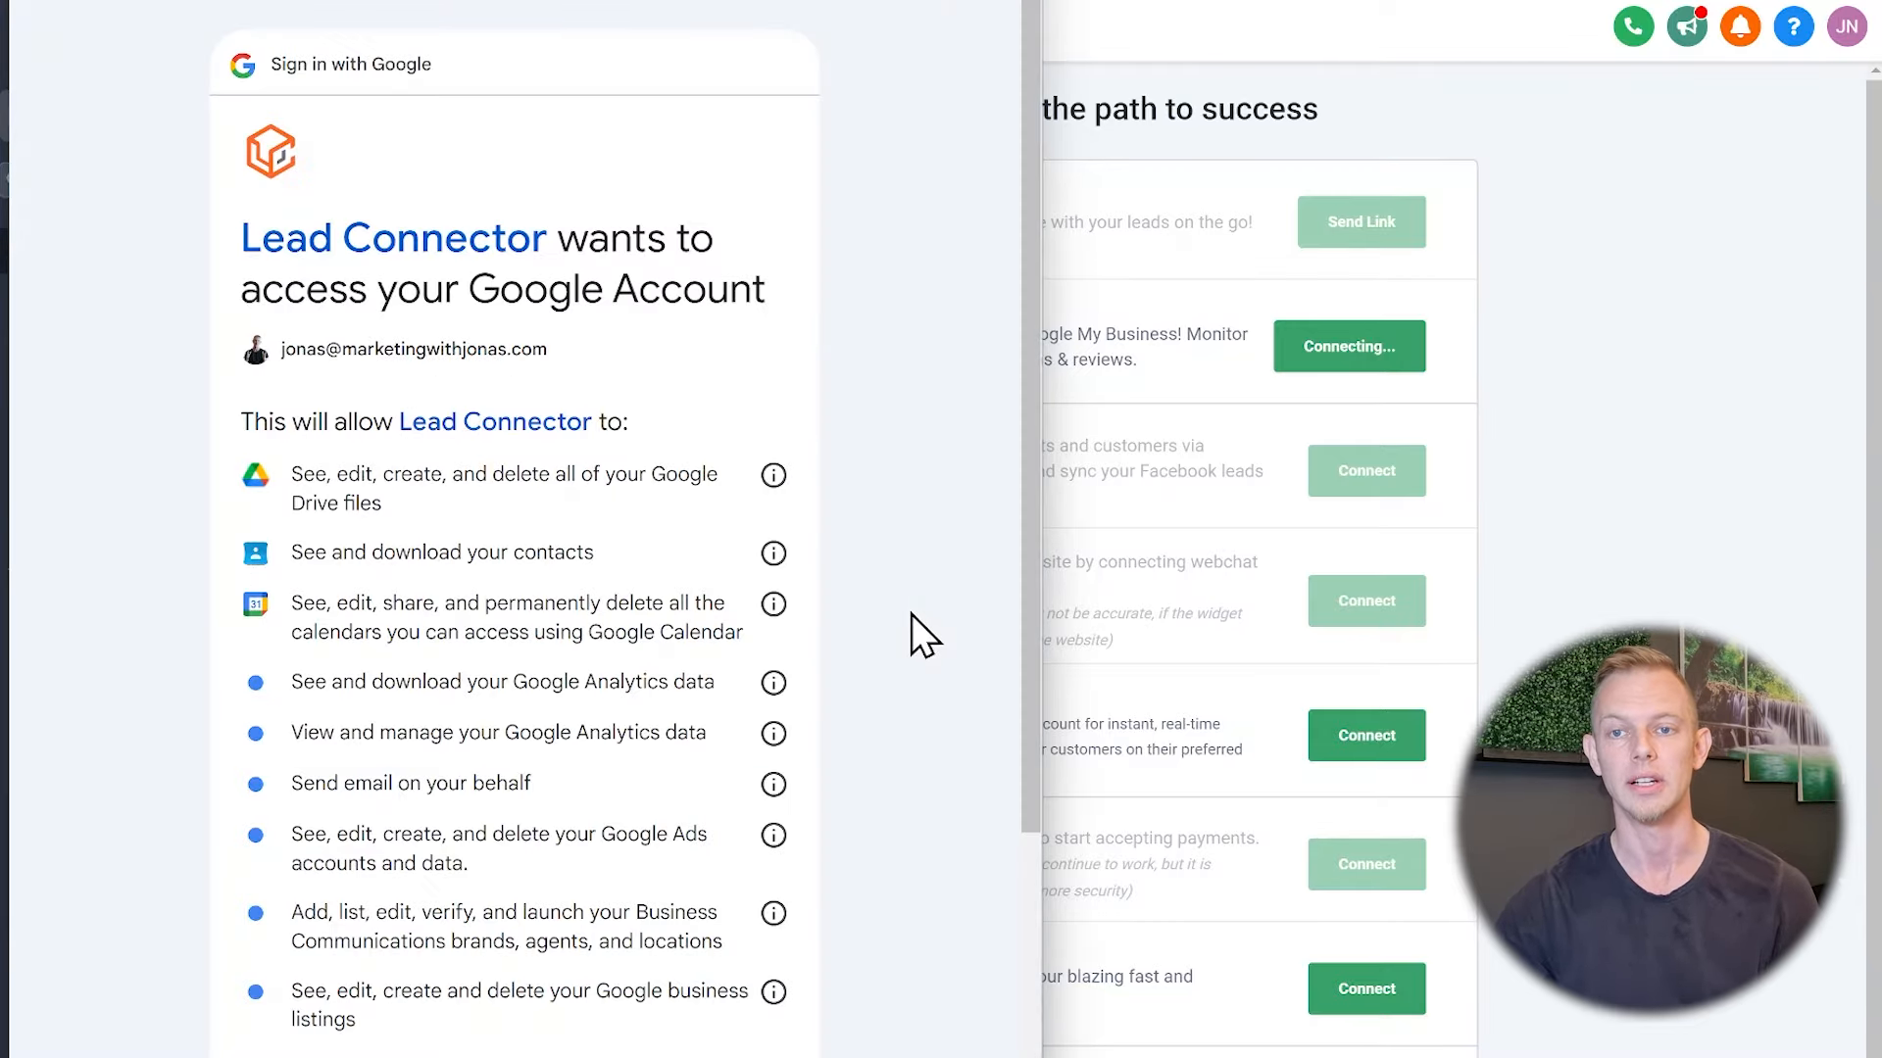
{"action": "left_click_drag", "start_coordinate": [1029, 541], "coordinate": [1005, 854]}
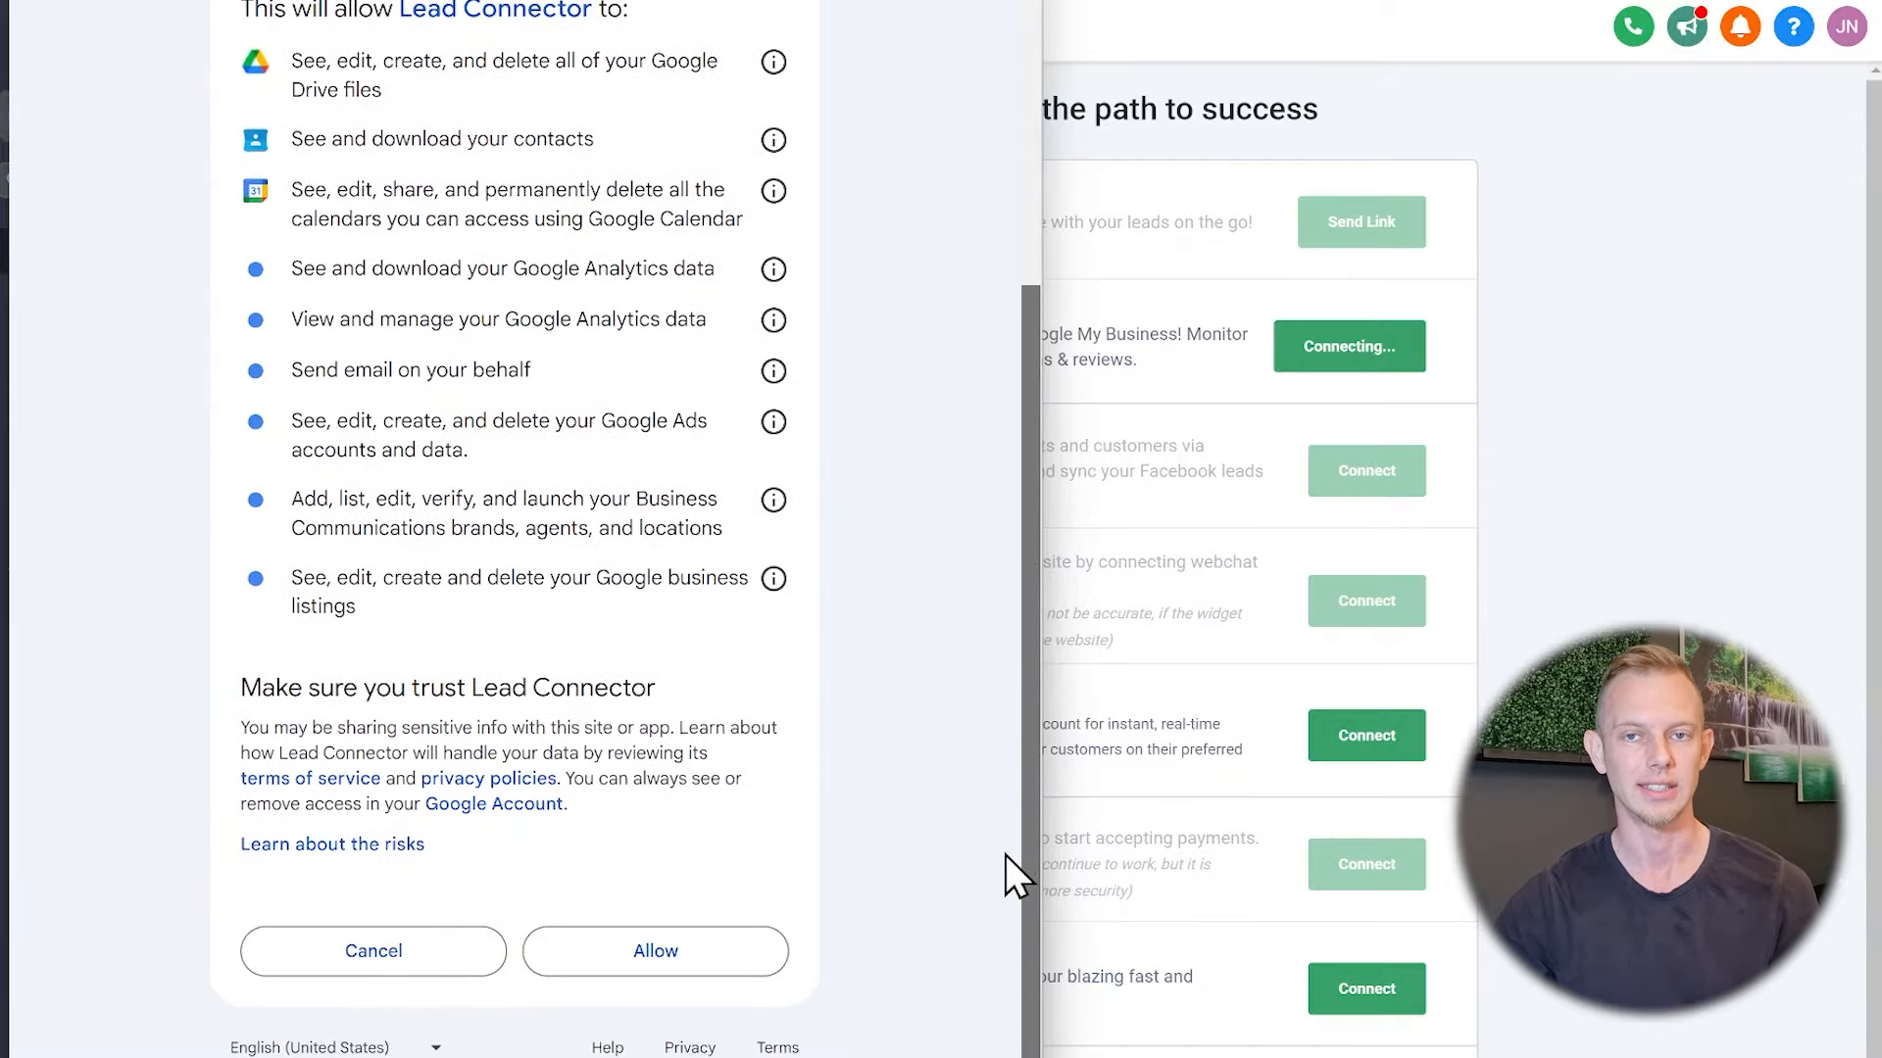
{"action": "left_click", "coordinate": [694, 947]}
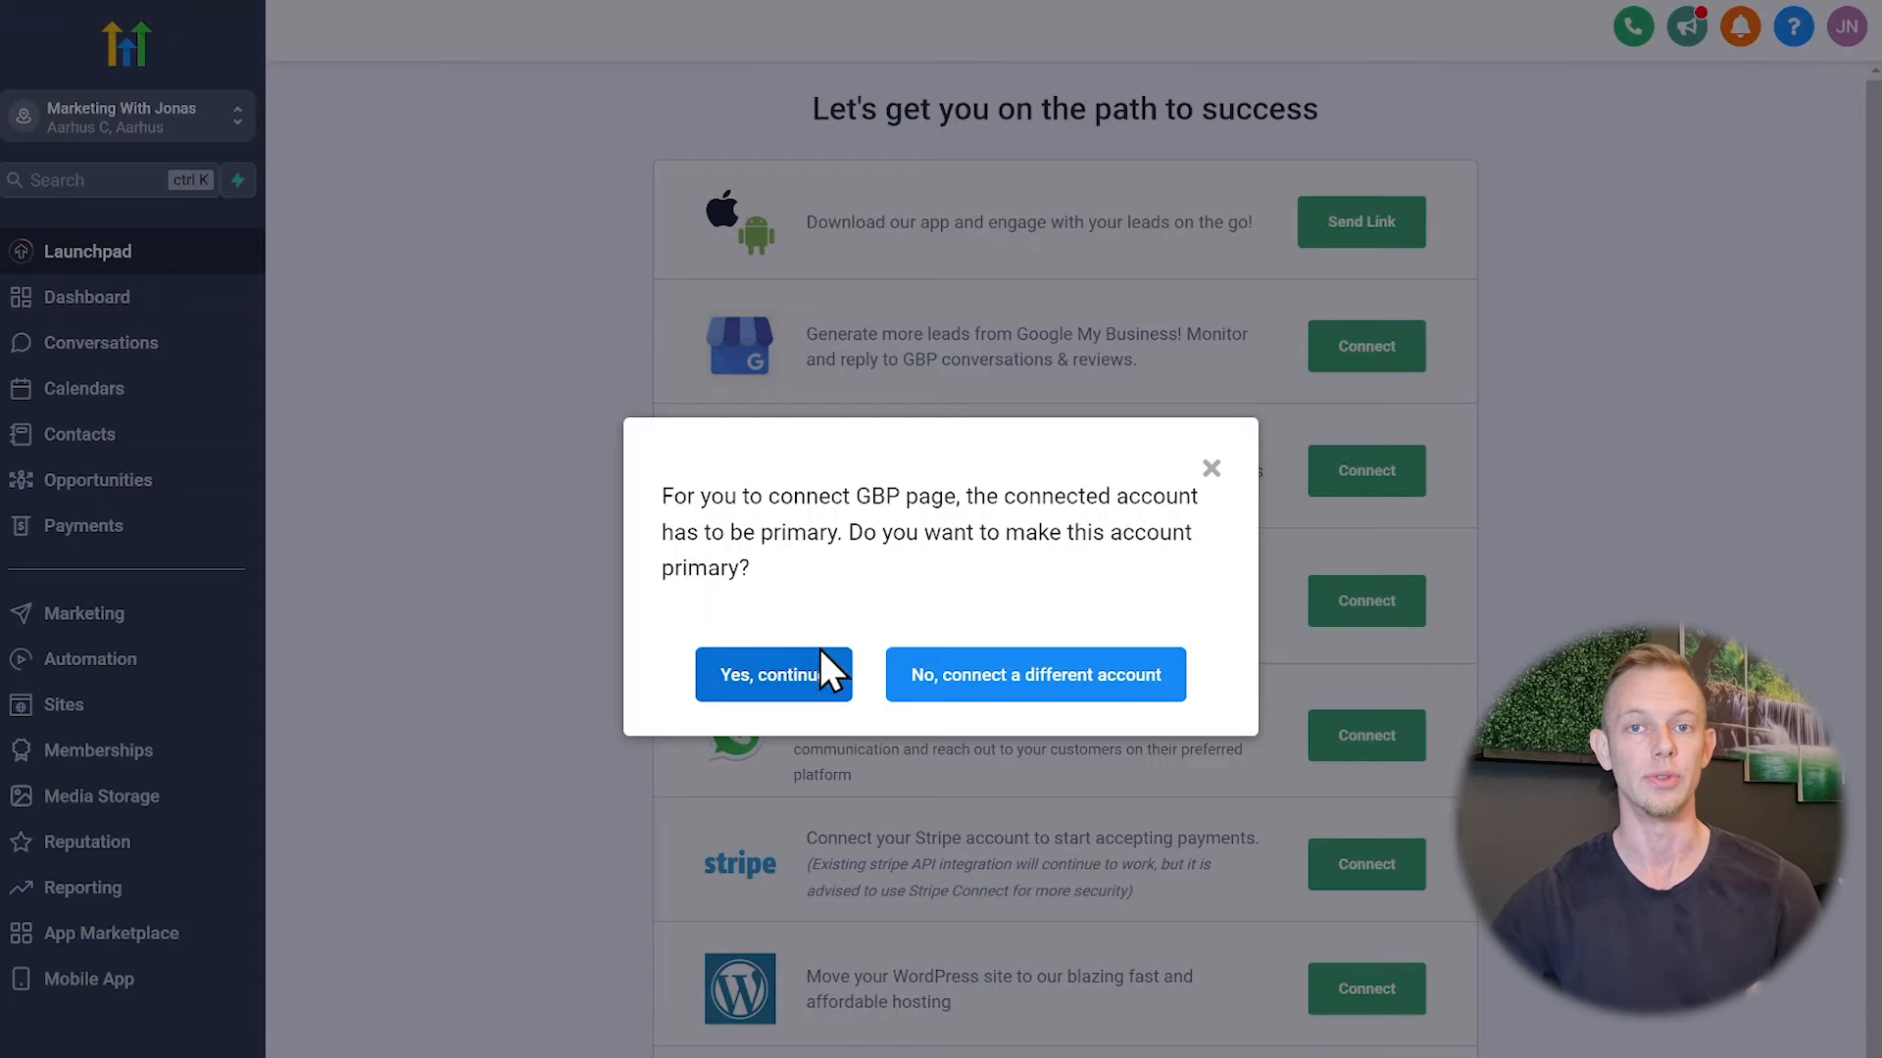
{"action": "left_click", "coordinate": [806, 674]}
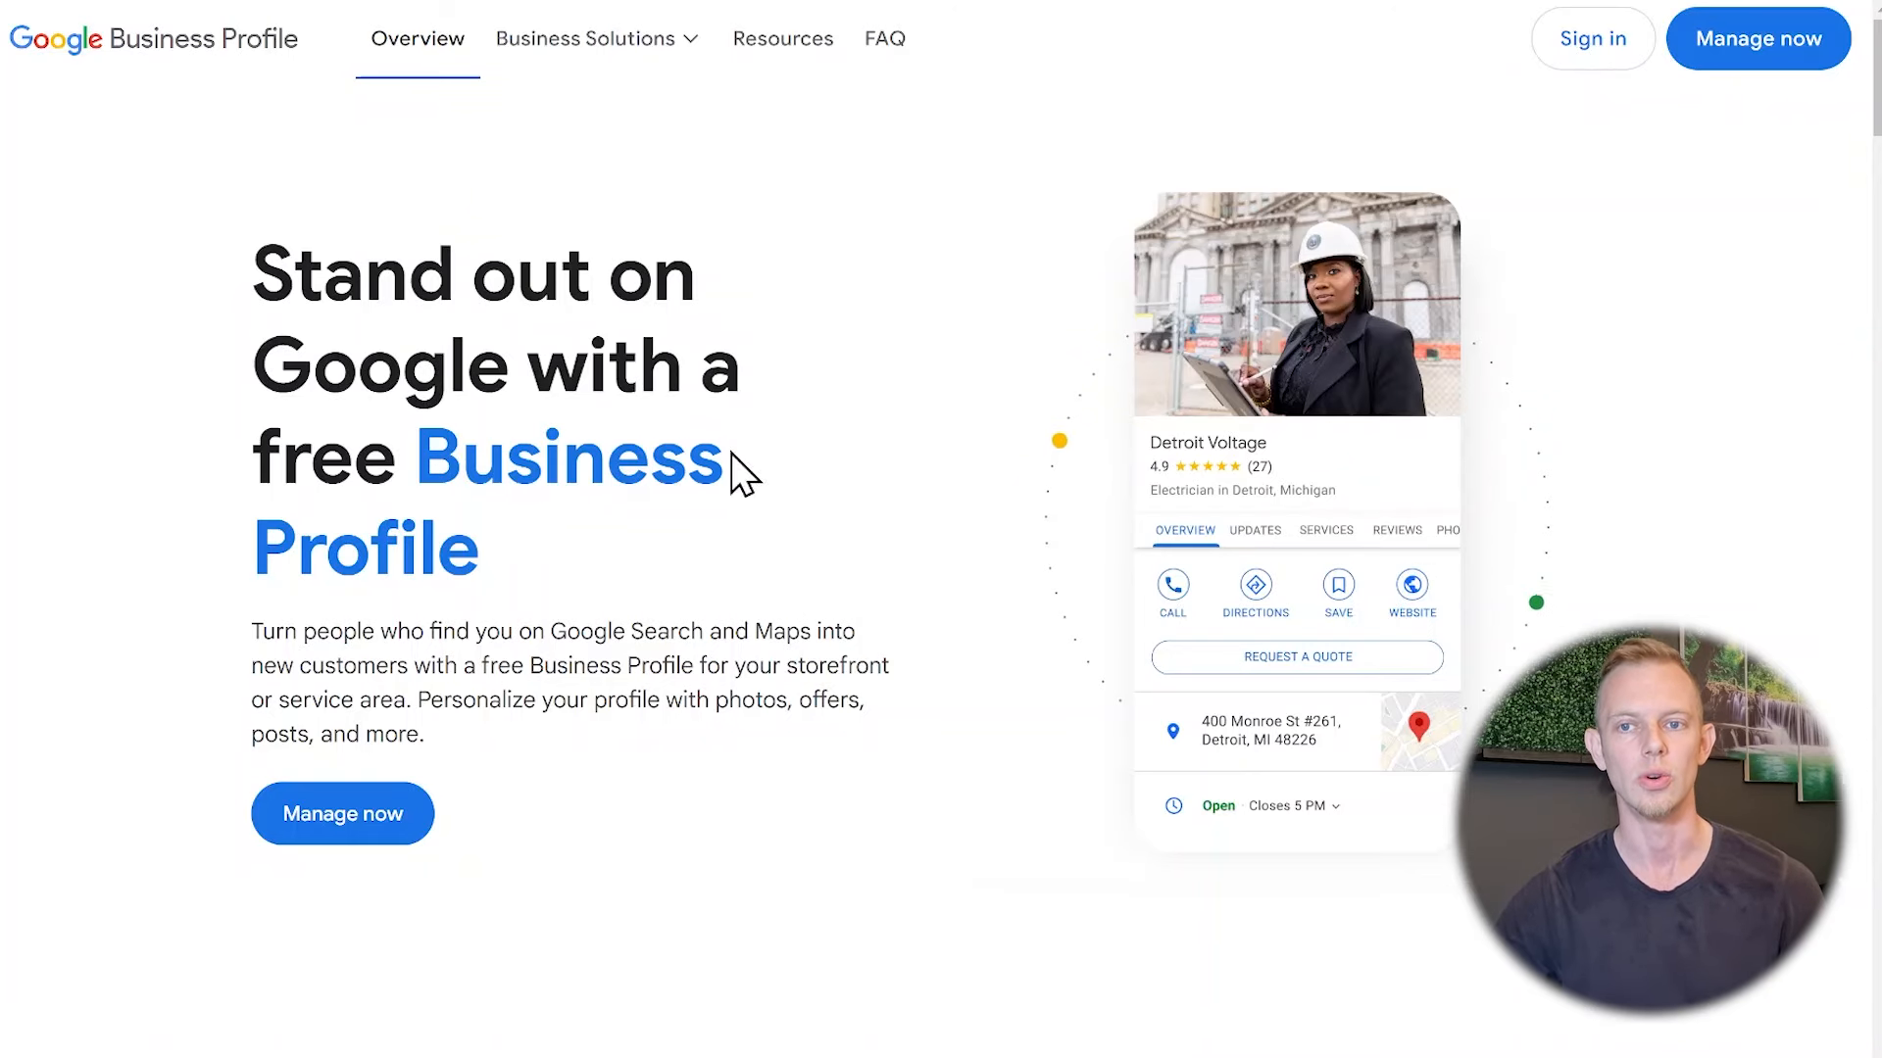
Start a Google Business Profile under the new business name "Marketing With Jonas" and select Service business as its type
{"action": "left_click", "coordinate": [1592, 59]}
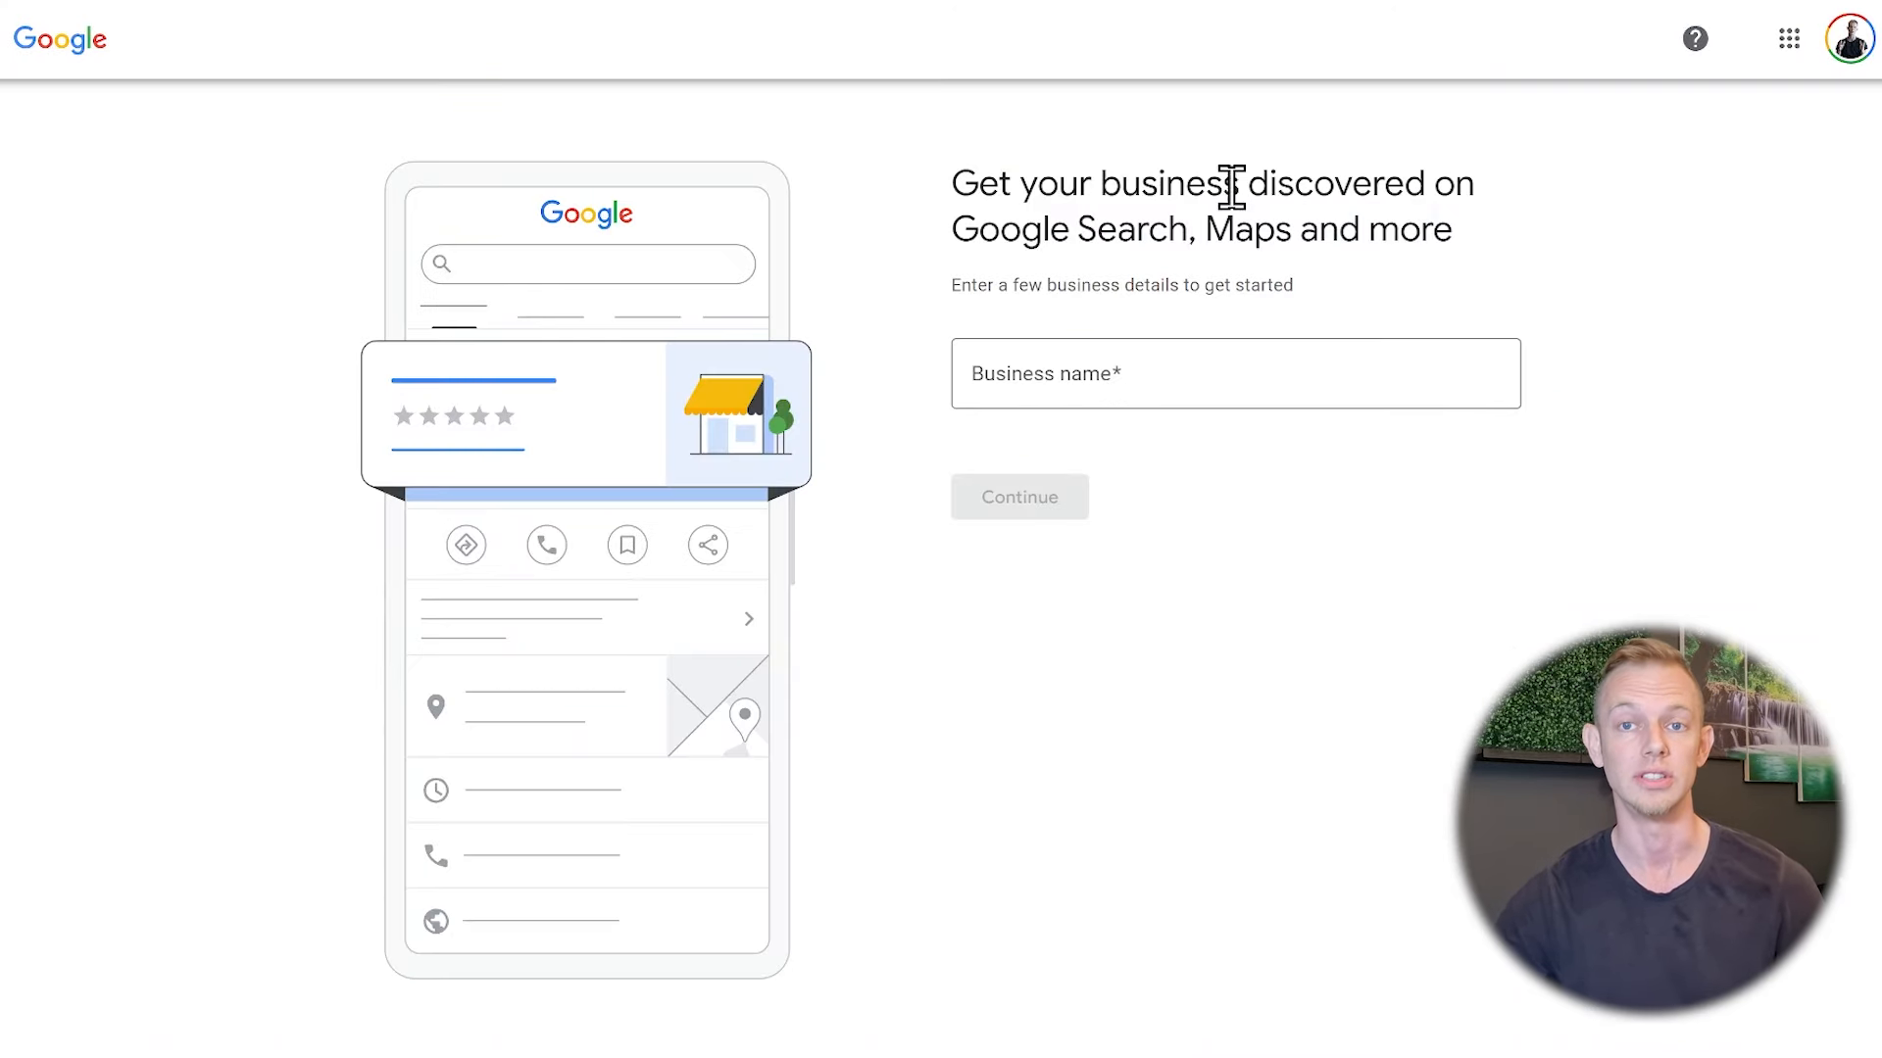
{"action": "left_click", "coordinate": [1232, 389]}
{"action": "type", "text": "Mar"}
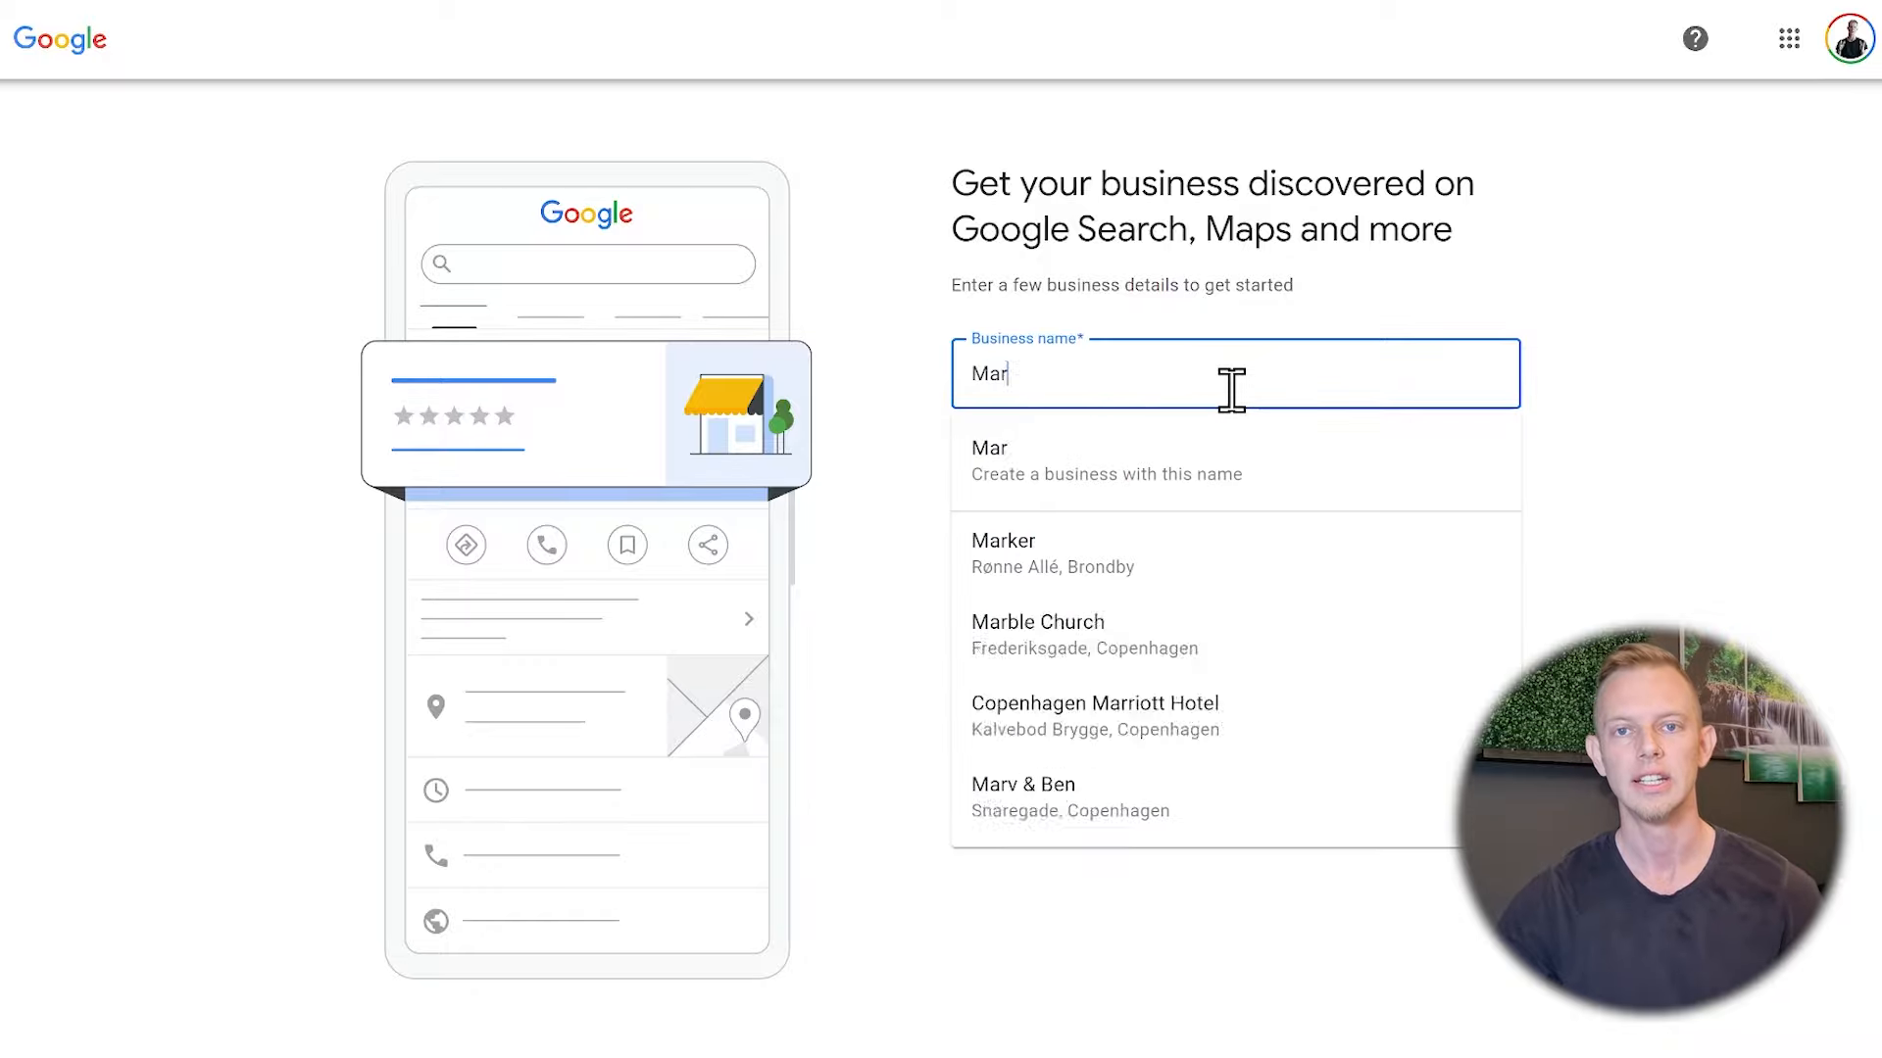
{"action": "type", "text": "keting With Jonas"}
{"action": "left_click", "coordinate": [1058, 461]}
{"action": "left_click", "coordinate": [1011, 495]}
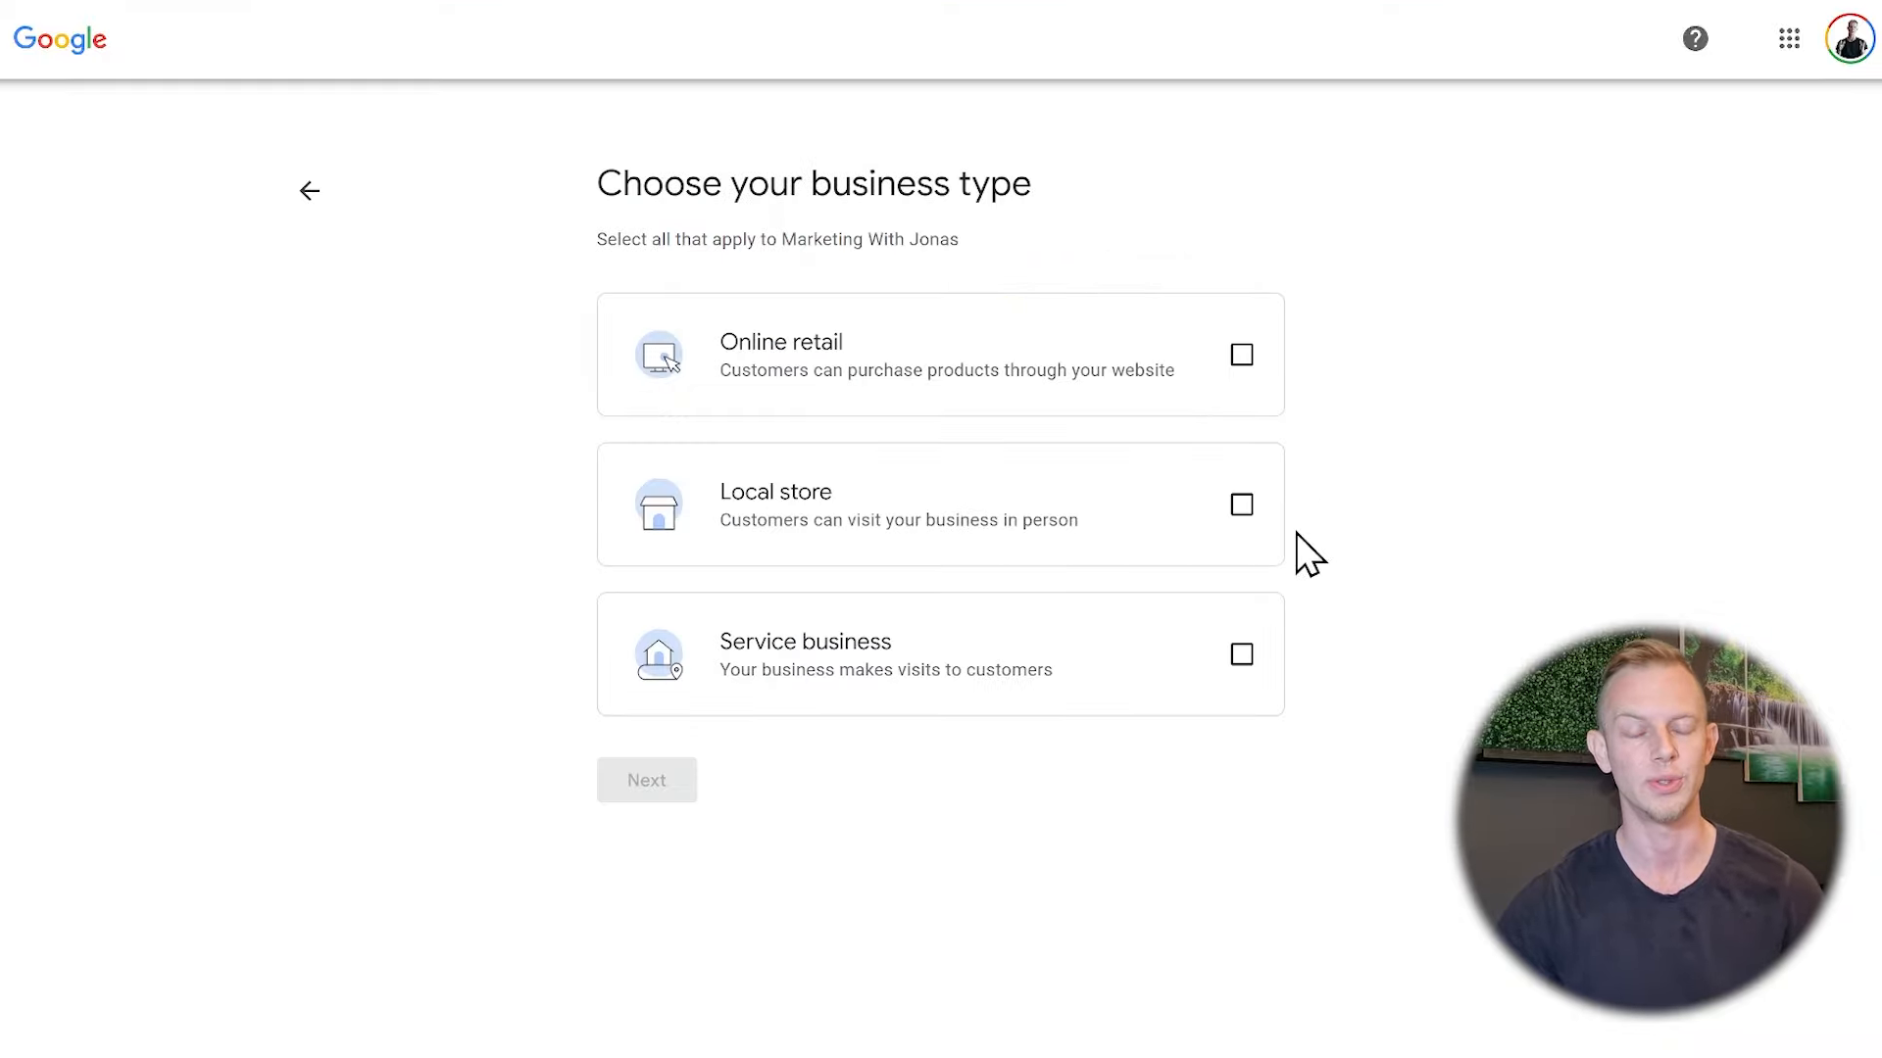
{"action": "left_click", "coordinate": [1127, 671]}
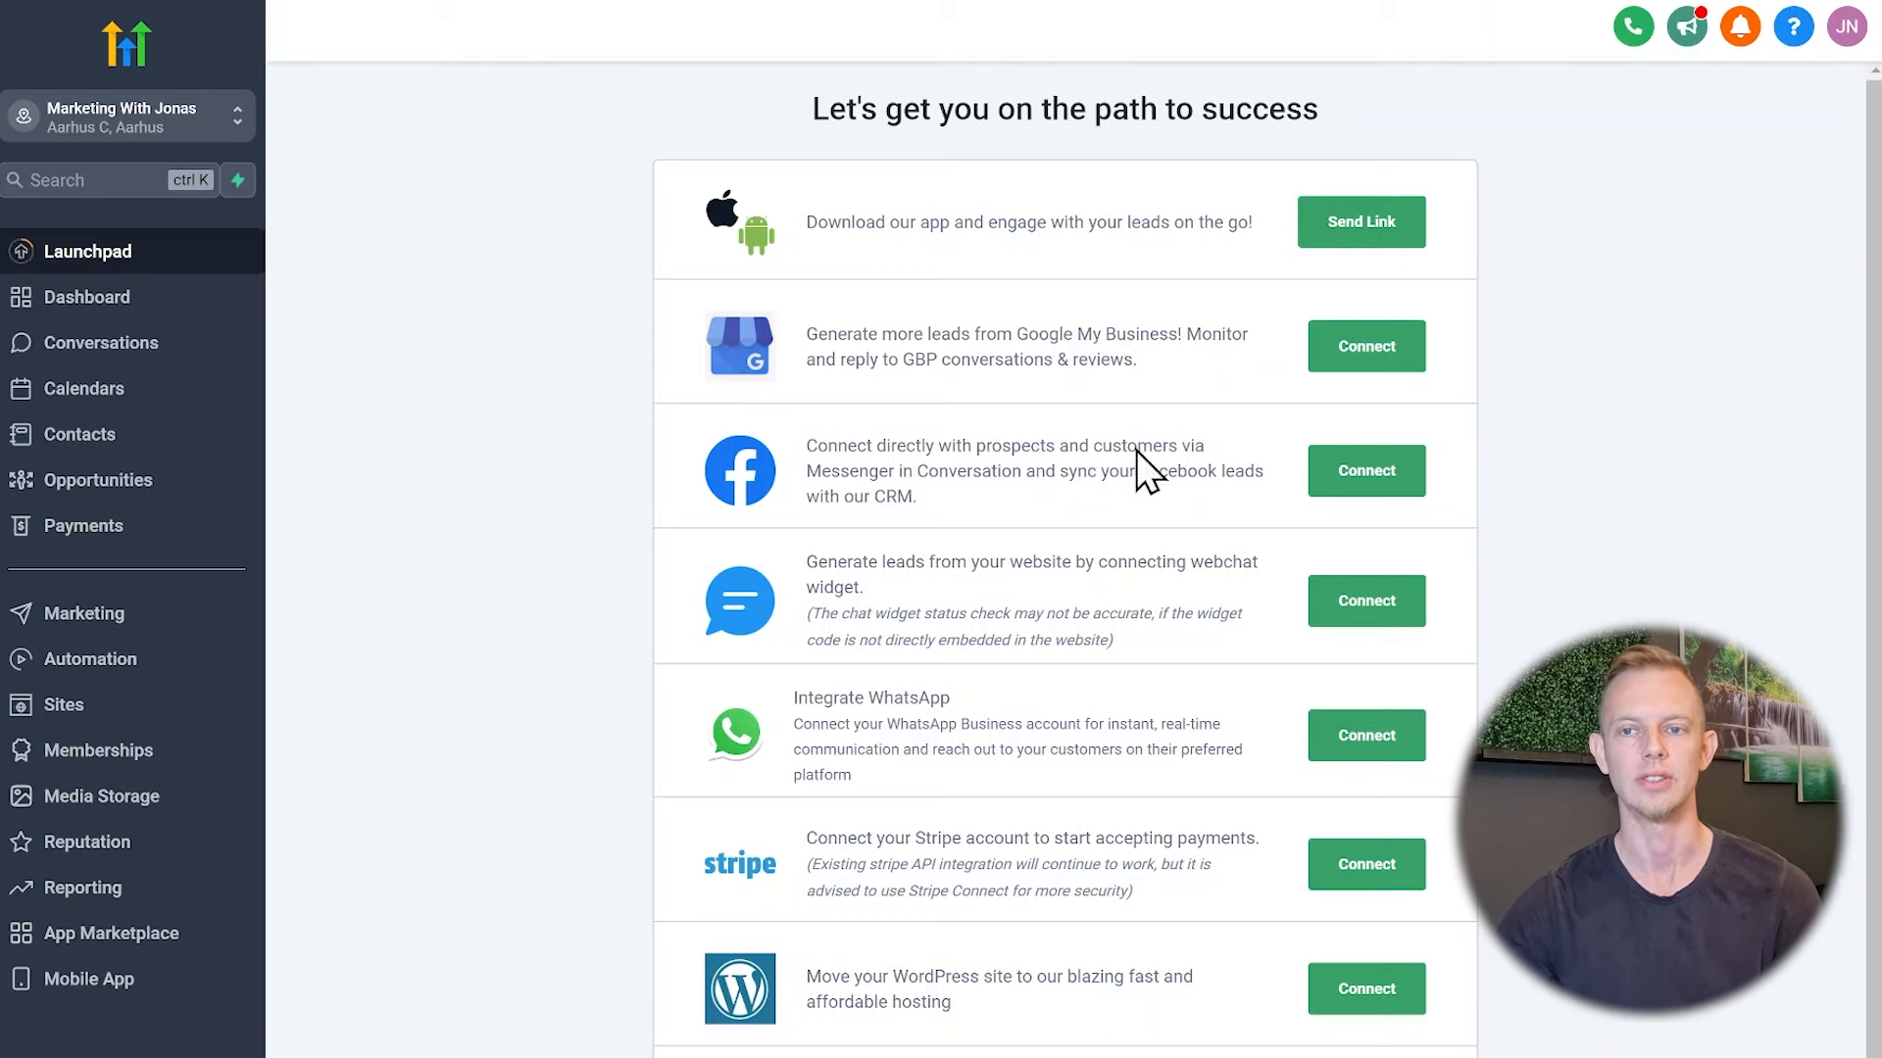
Connect Facebook from the Launchpad, accepting the permissions notice and linking the preselected business page to this location
{"action": "left_click", "coordinate": [1385, 485]}
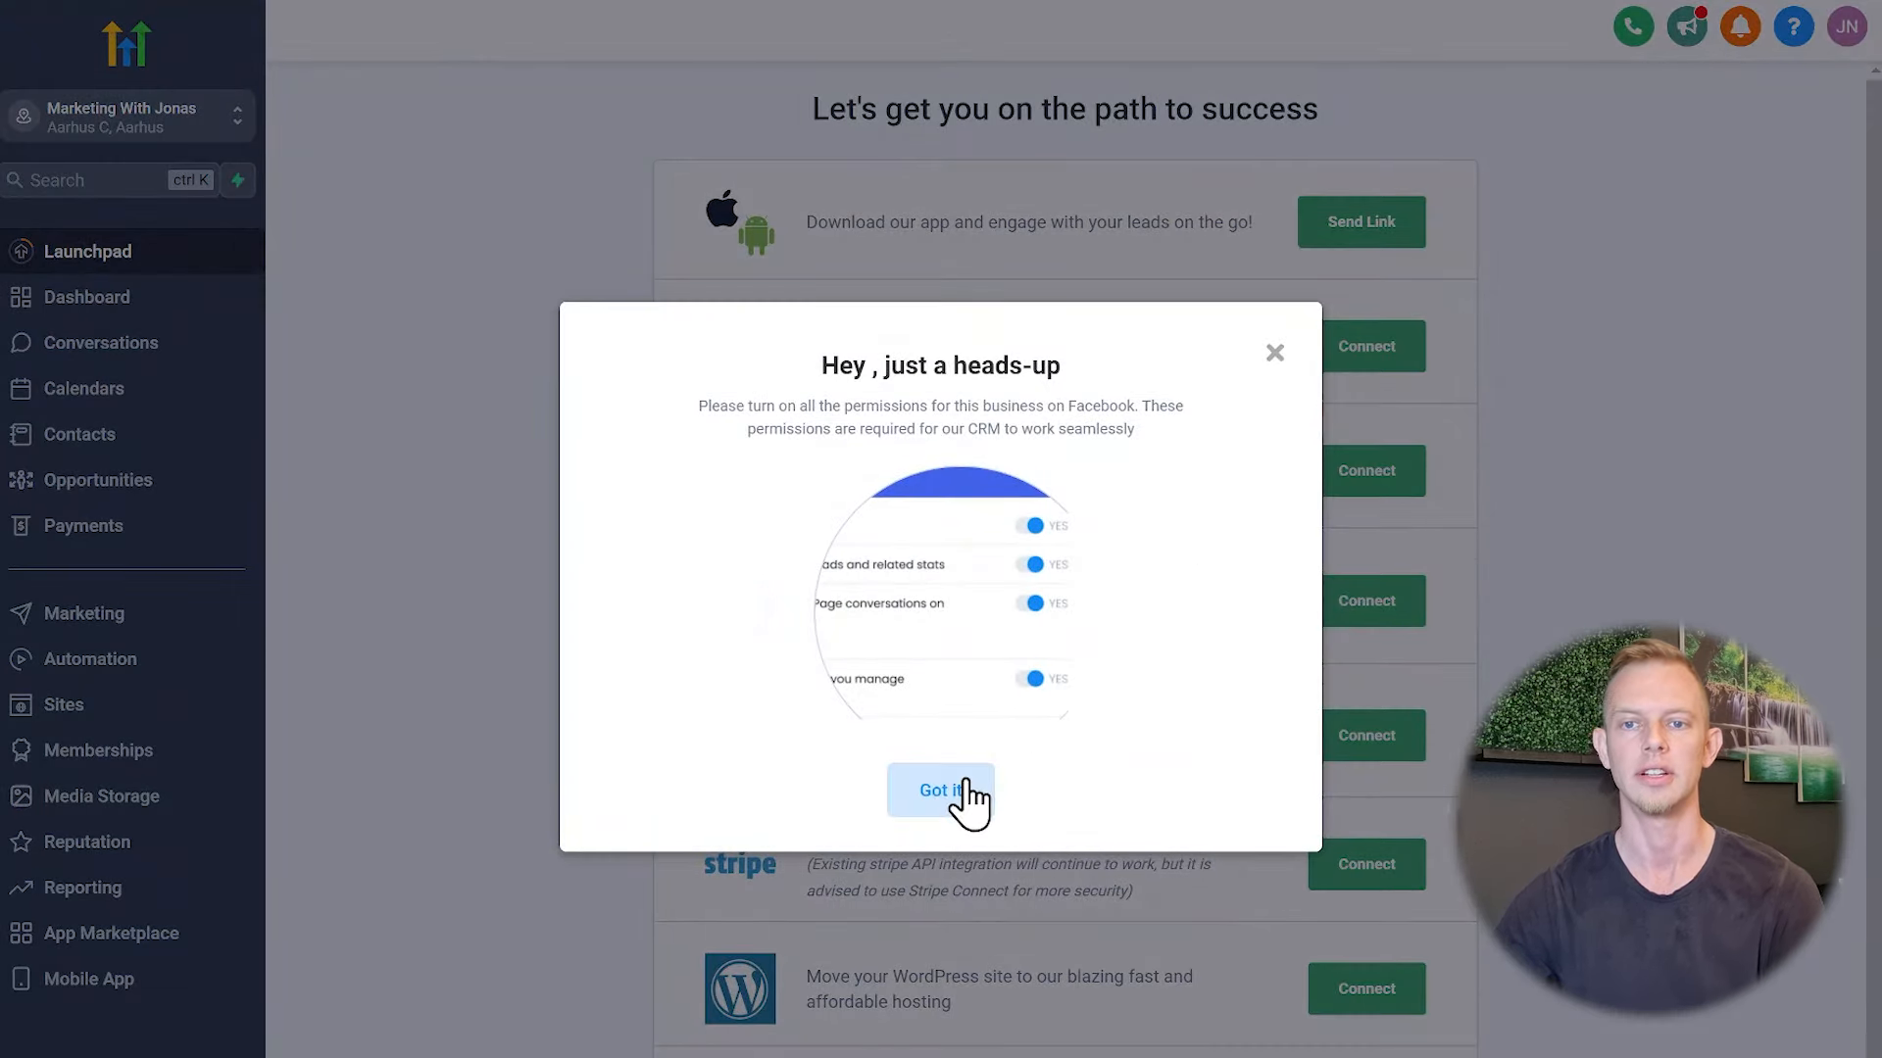
{"action": "left_click", "coordinate": [961, 794]}
{"action": "left_click", "coordinate": [339, 715]}
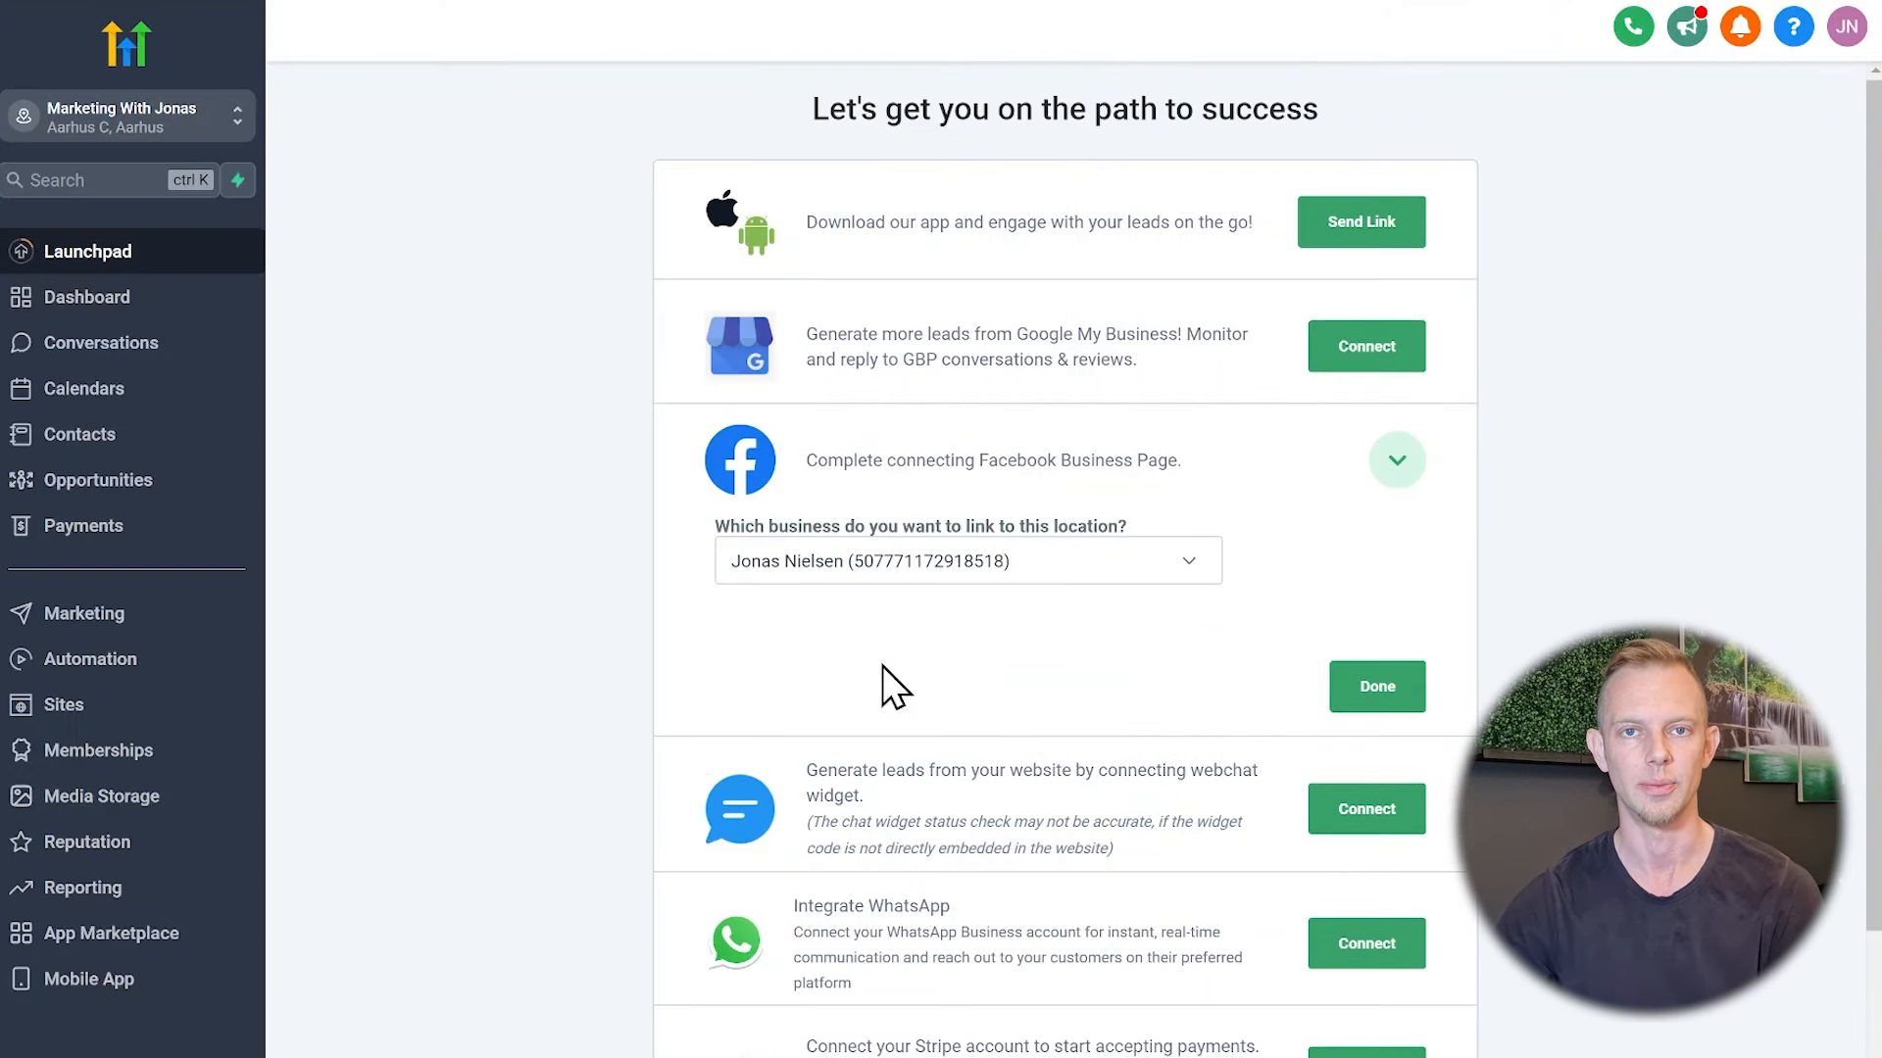
{"action": "left_click", "coordinate": [1400, 698]}
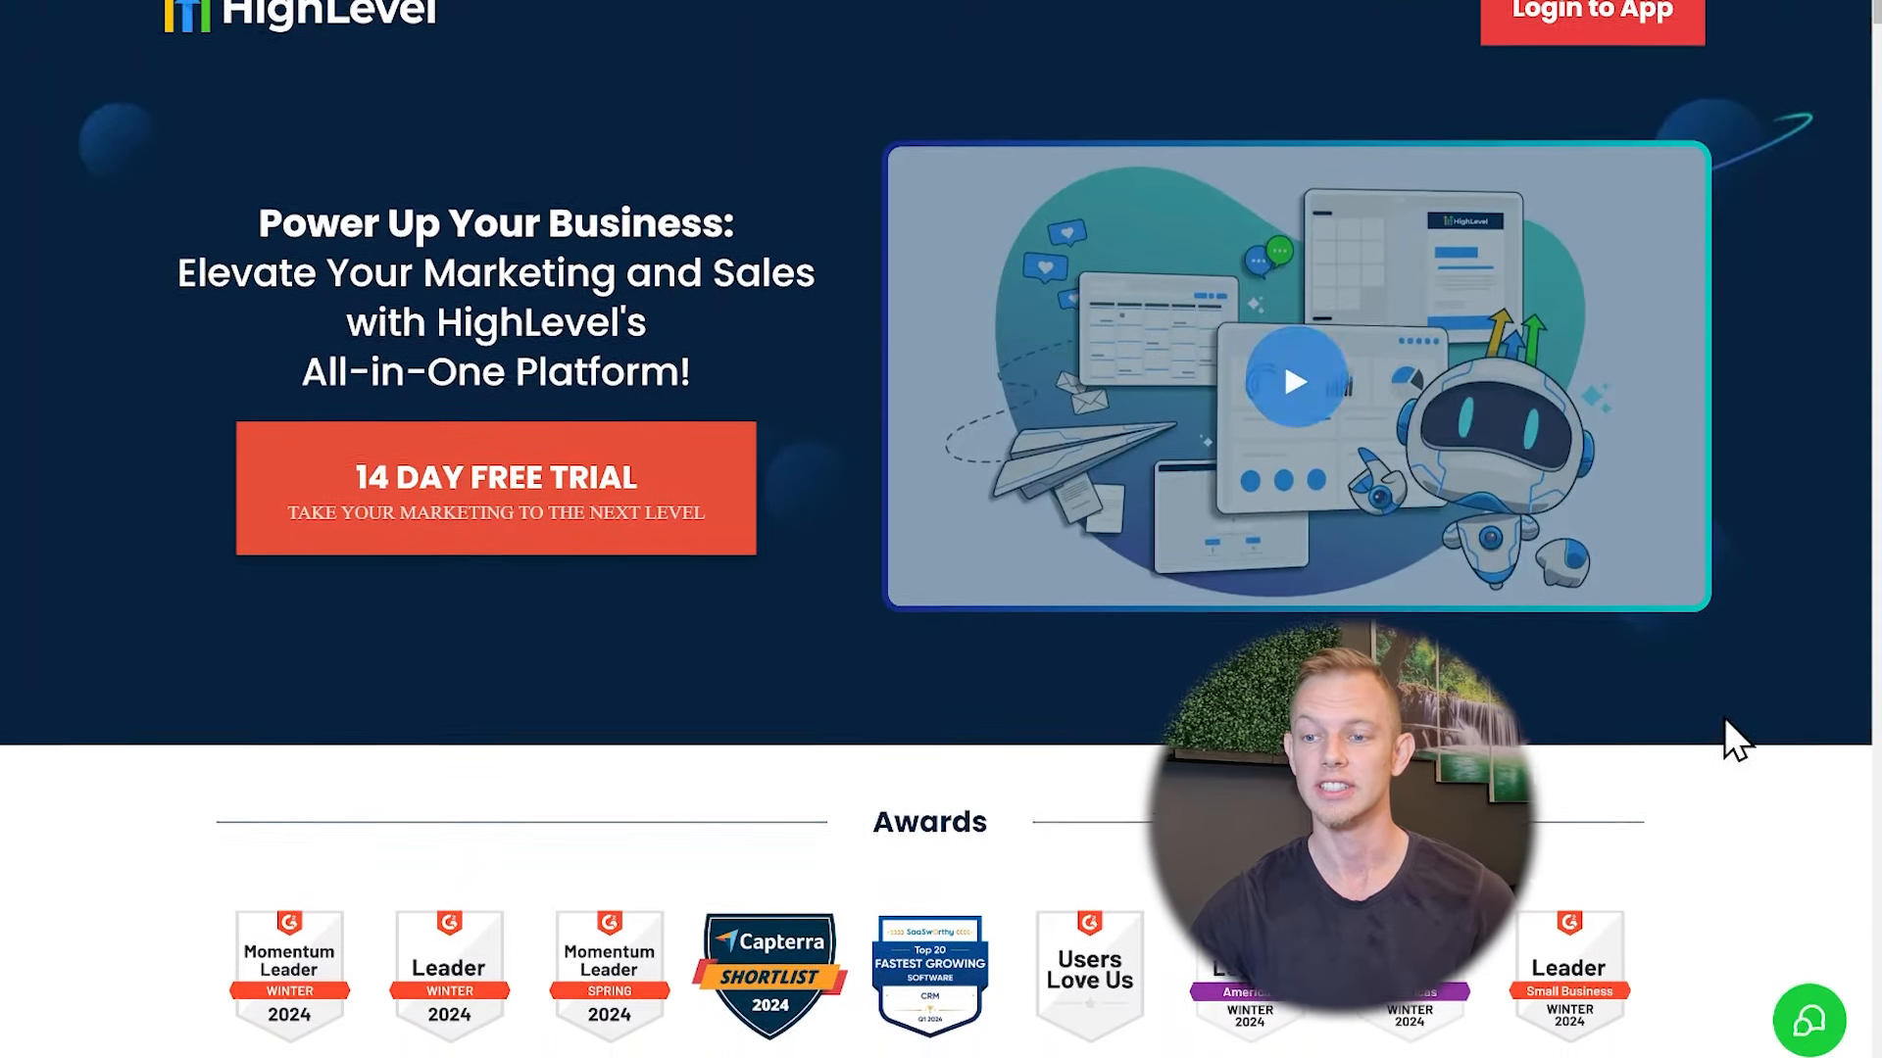
Look at the example webchat widget on the HighLevel website and close it again
{"action": "left_click", "coordinate": [1810, 1009]}
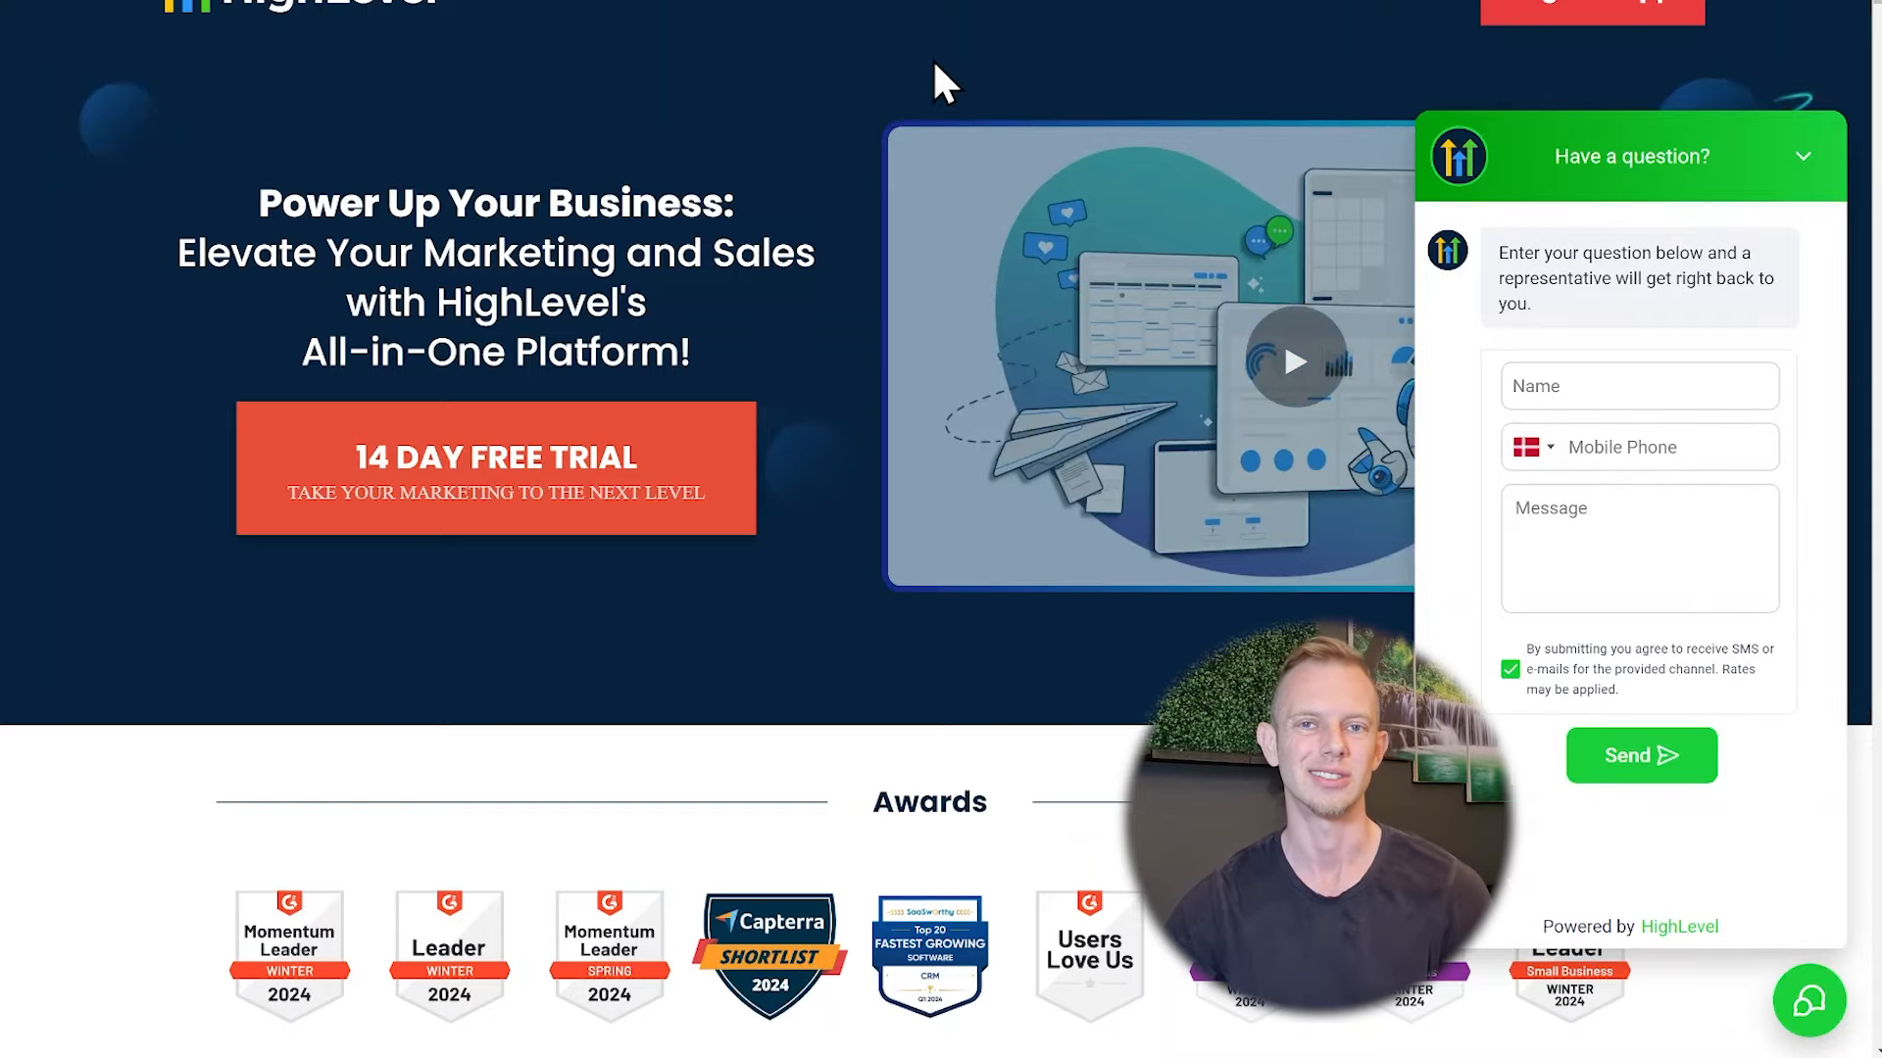
{"action": "left_click", "coordinate": [1806, 168]}
{"action": "scroll", "coordinate": [970, 160], "scroll_direction": "up", "scroll_amount": 1}
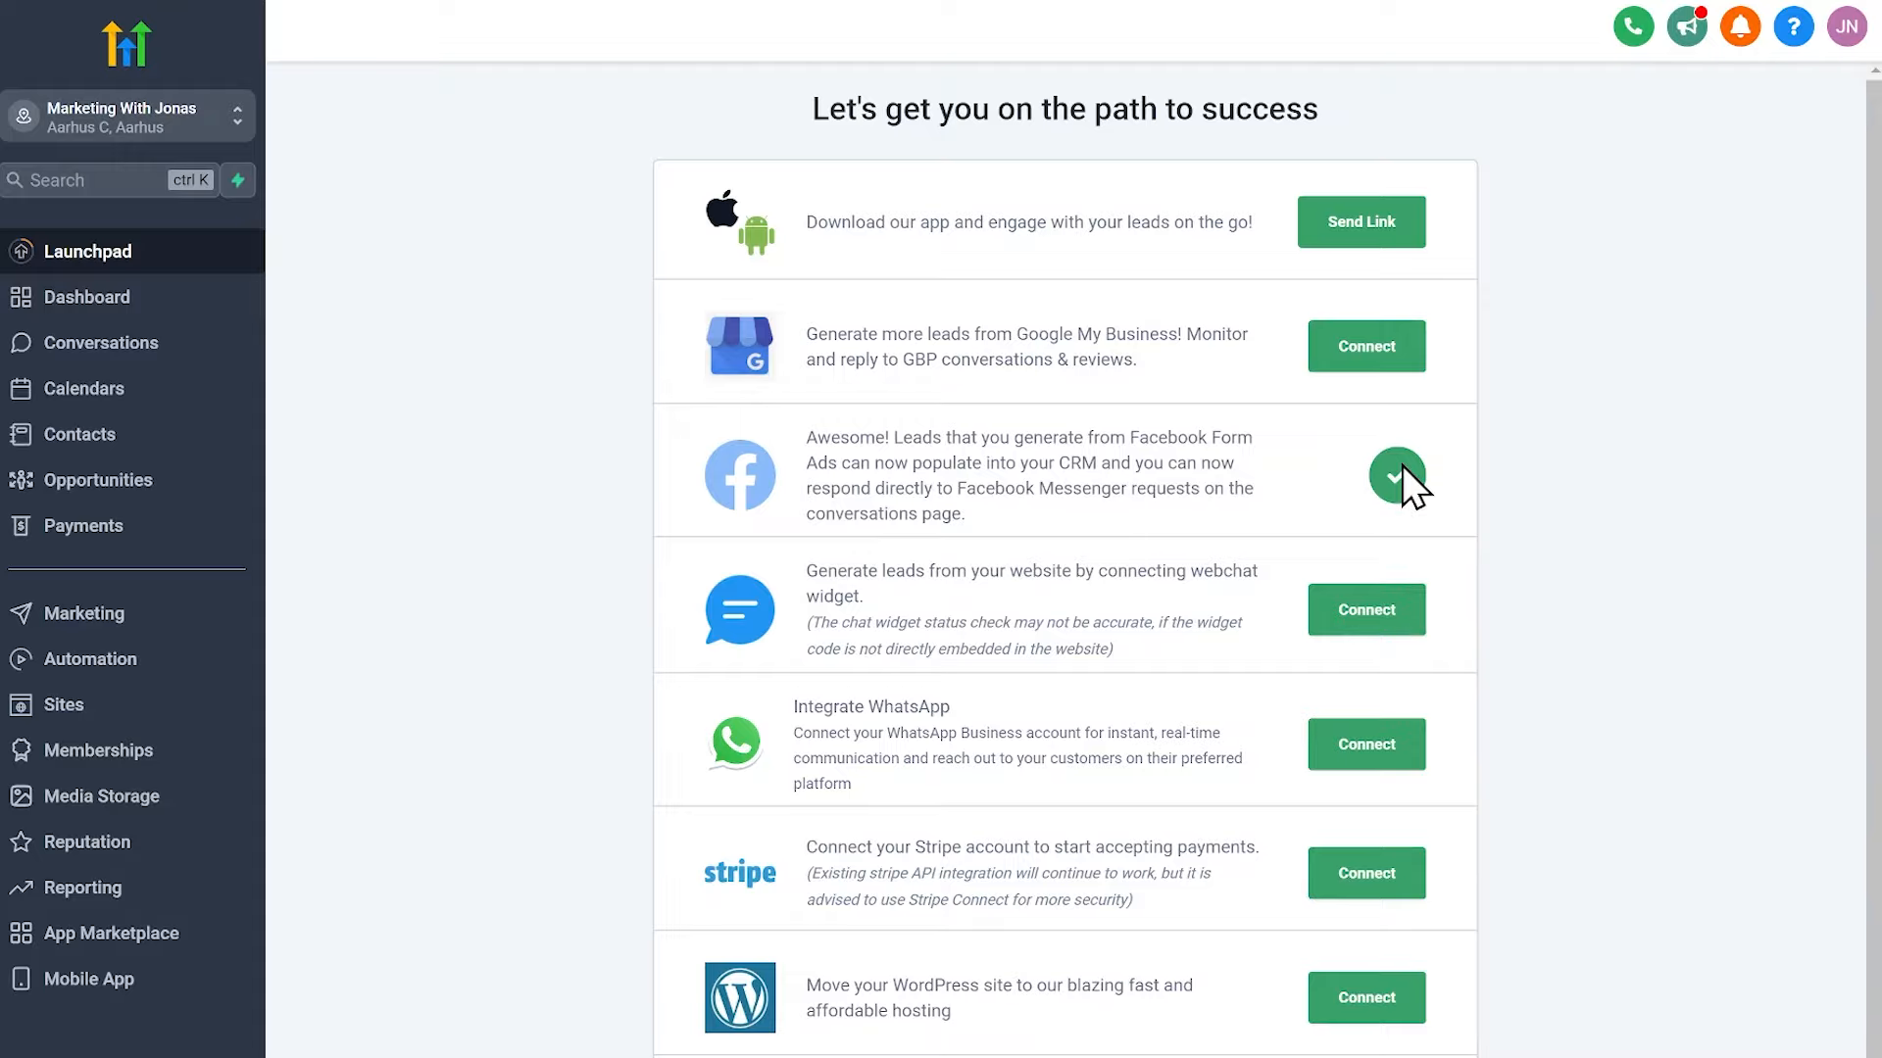
{"action": "left_click", "coordinate": [1372, 632]}
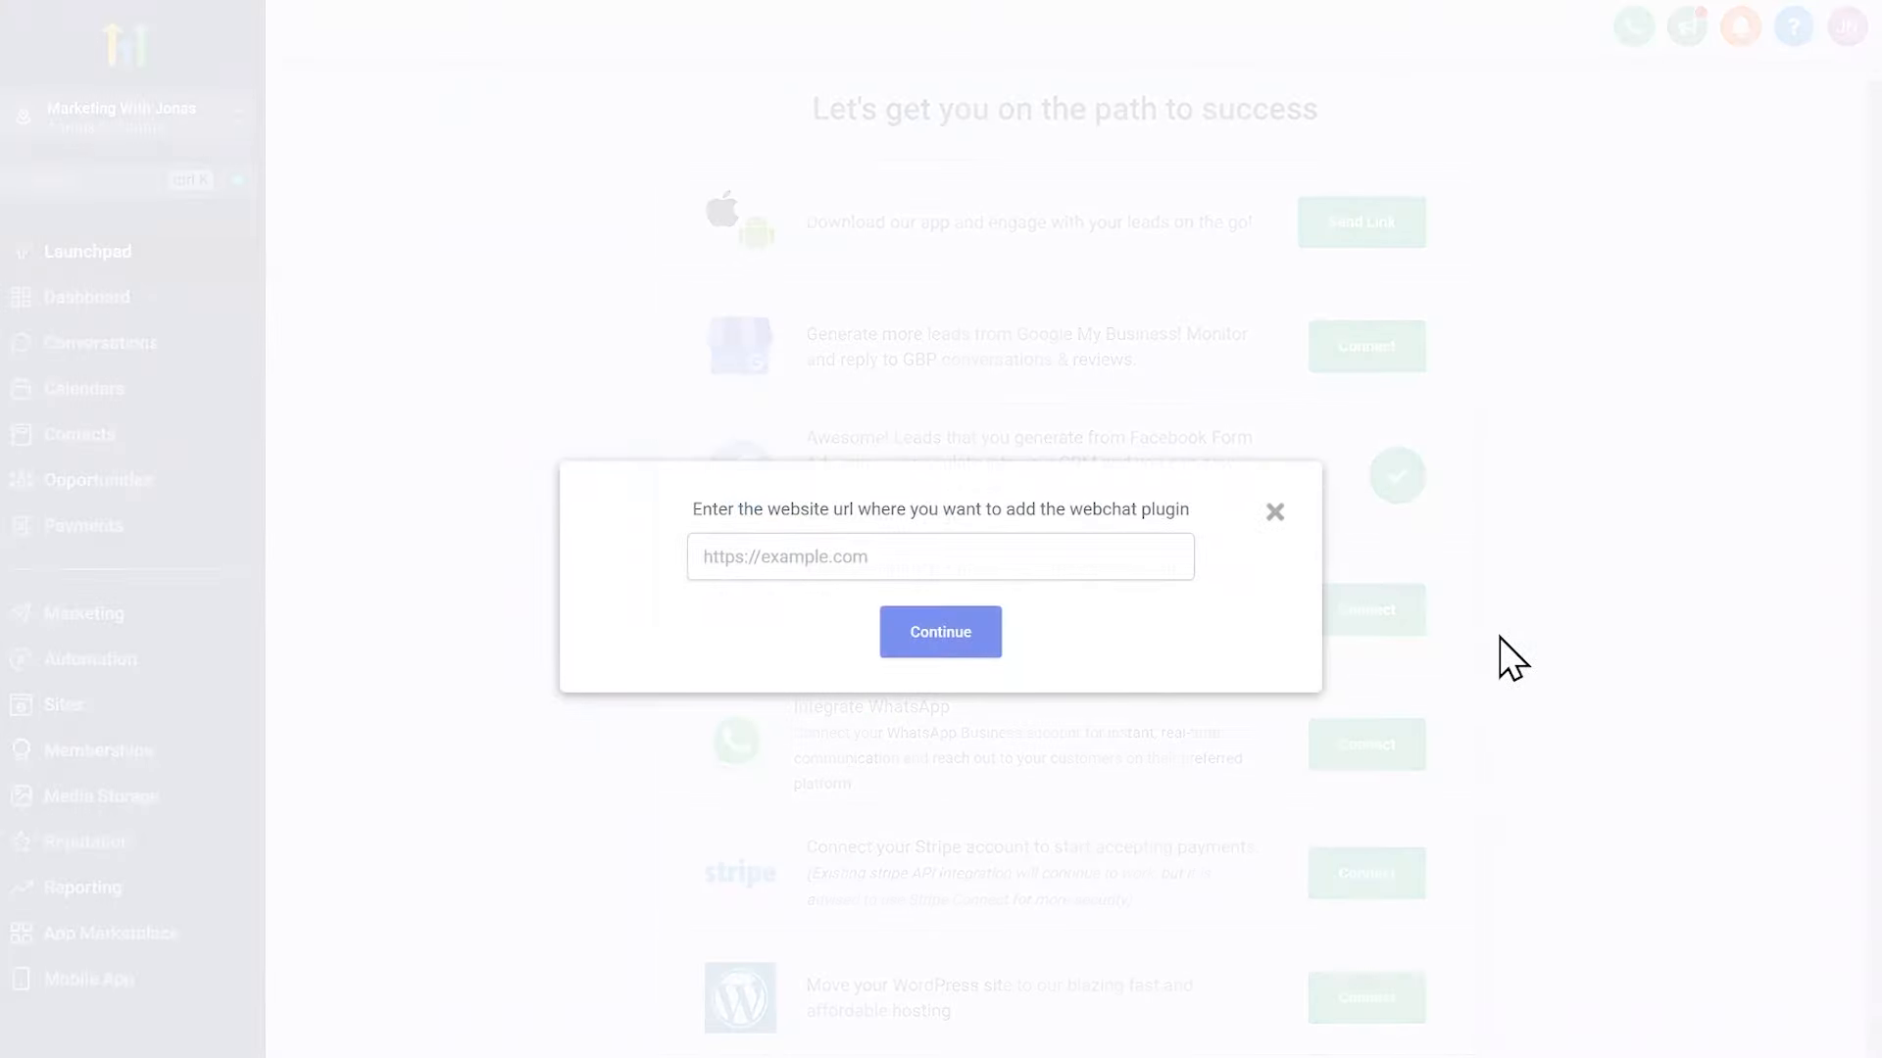
{"action": "left_click", "coordinate": [1048, 558]}
{"action": "left_click", "coordinate": [1062, 623]}
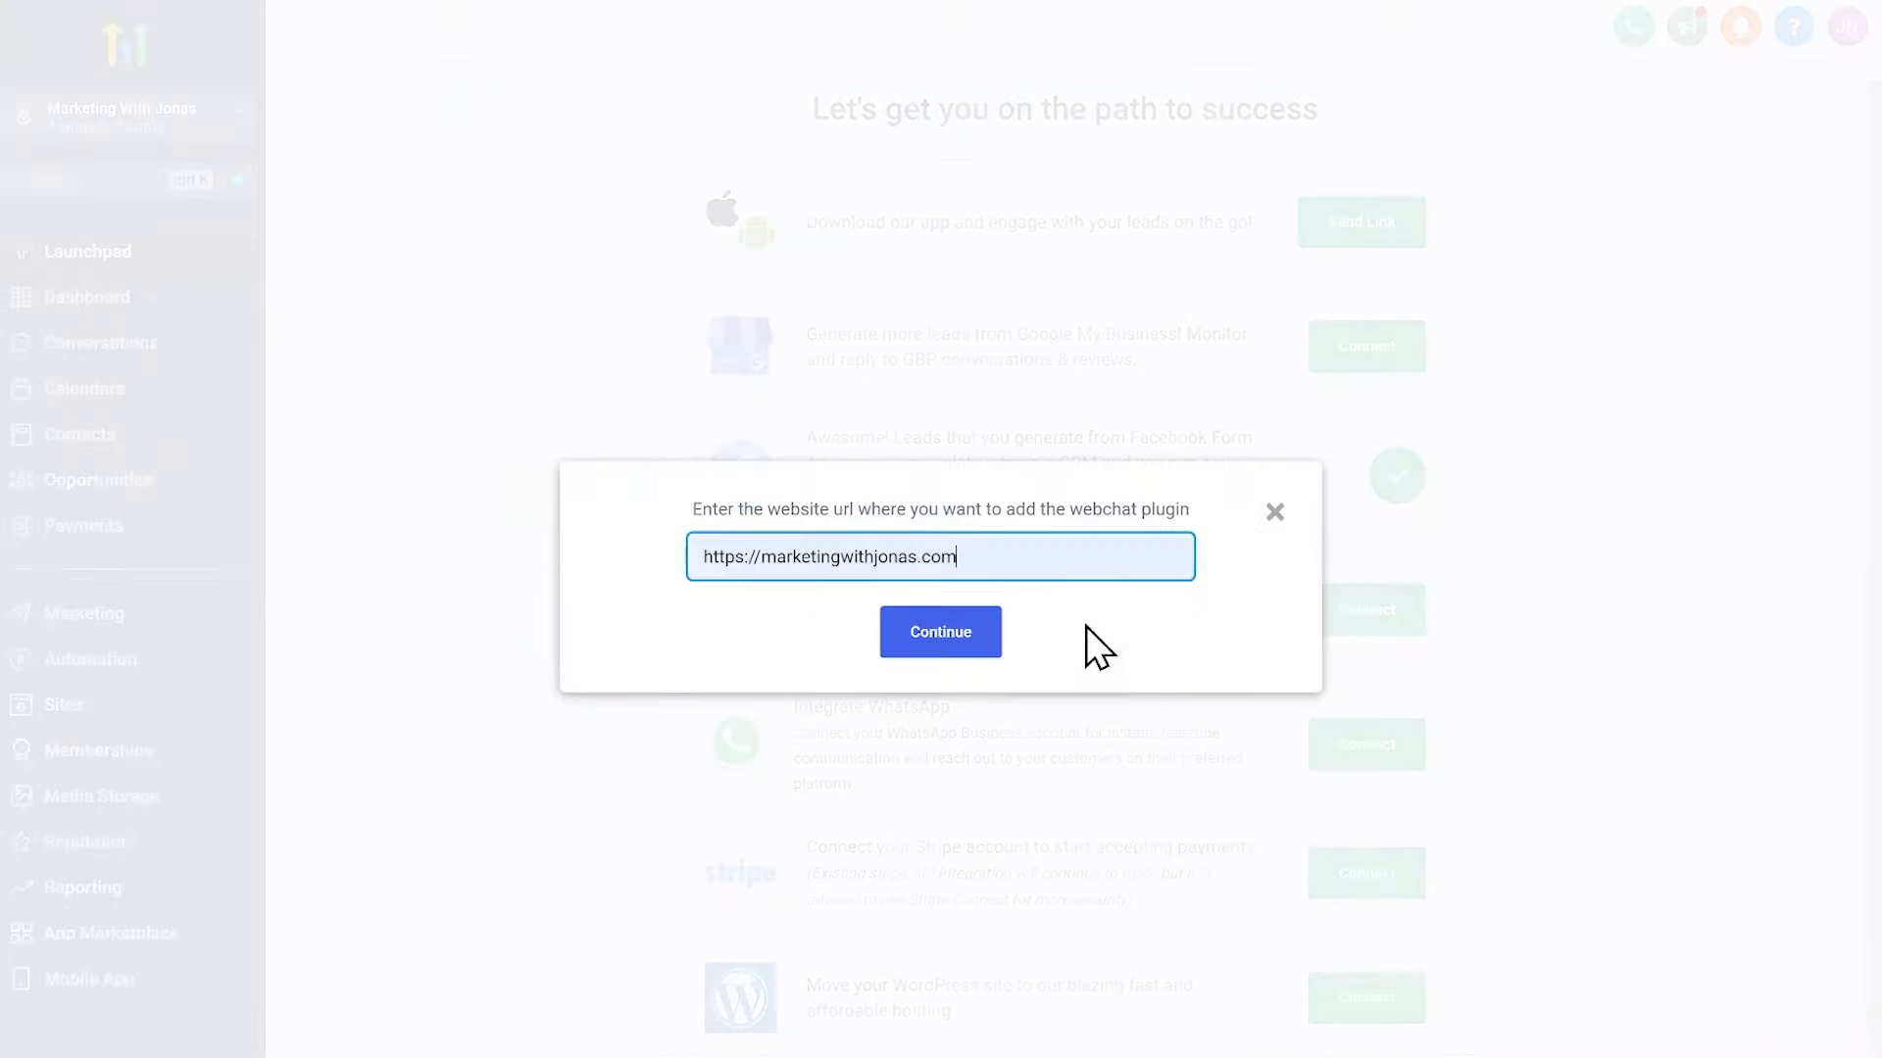
{"action": "left_click", "coordinate": [941, 635]}
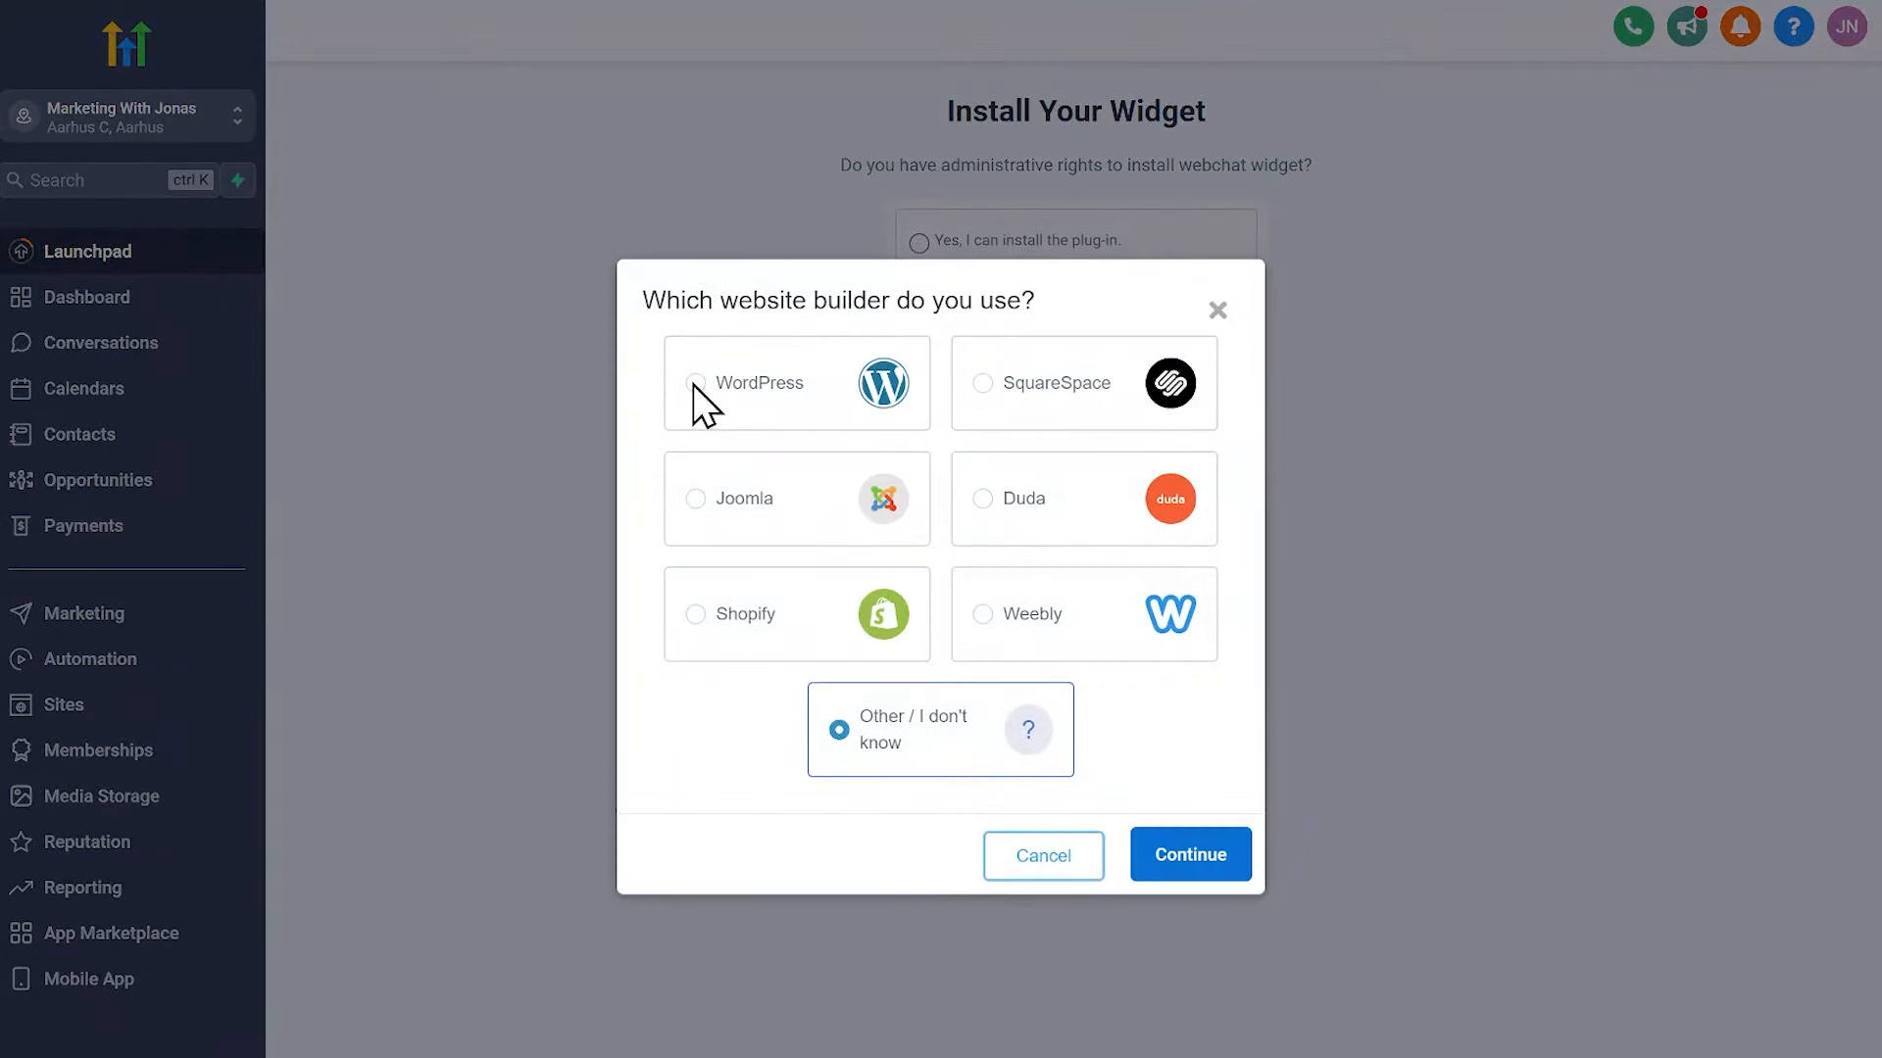
Choose WordPress as the website builder for the webchat widget and go through the plug-in installation instructions
{"action": "left_click", "coordinate": [718, 404]}
{"action": "left_click", "coordinate": [1191, 862]}
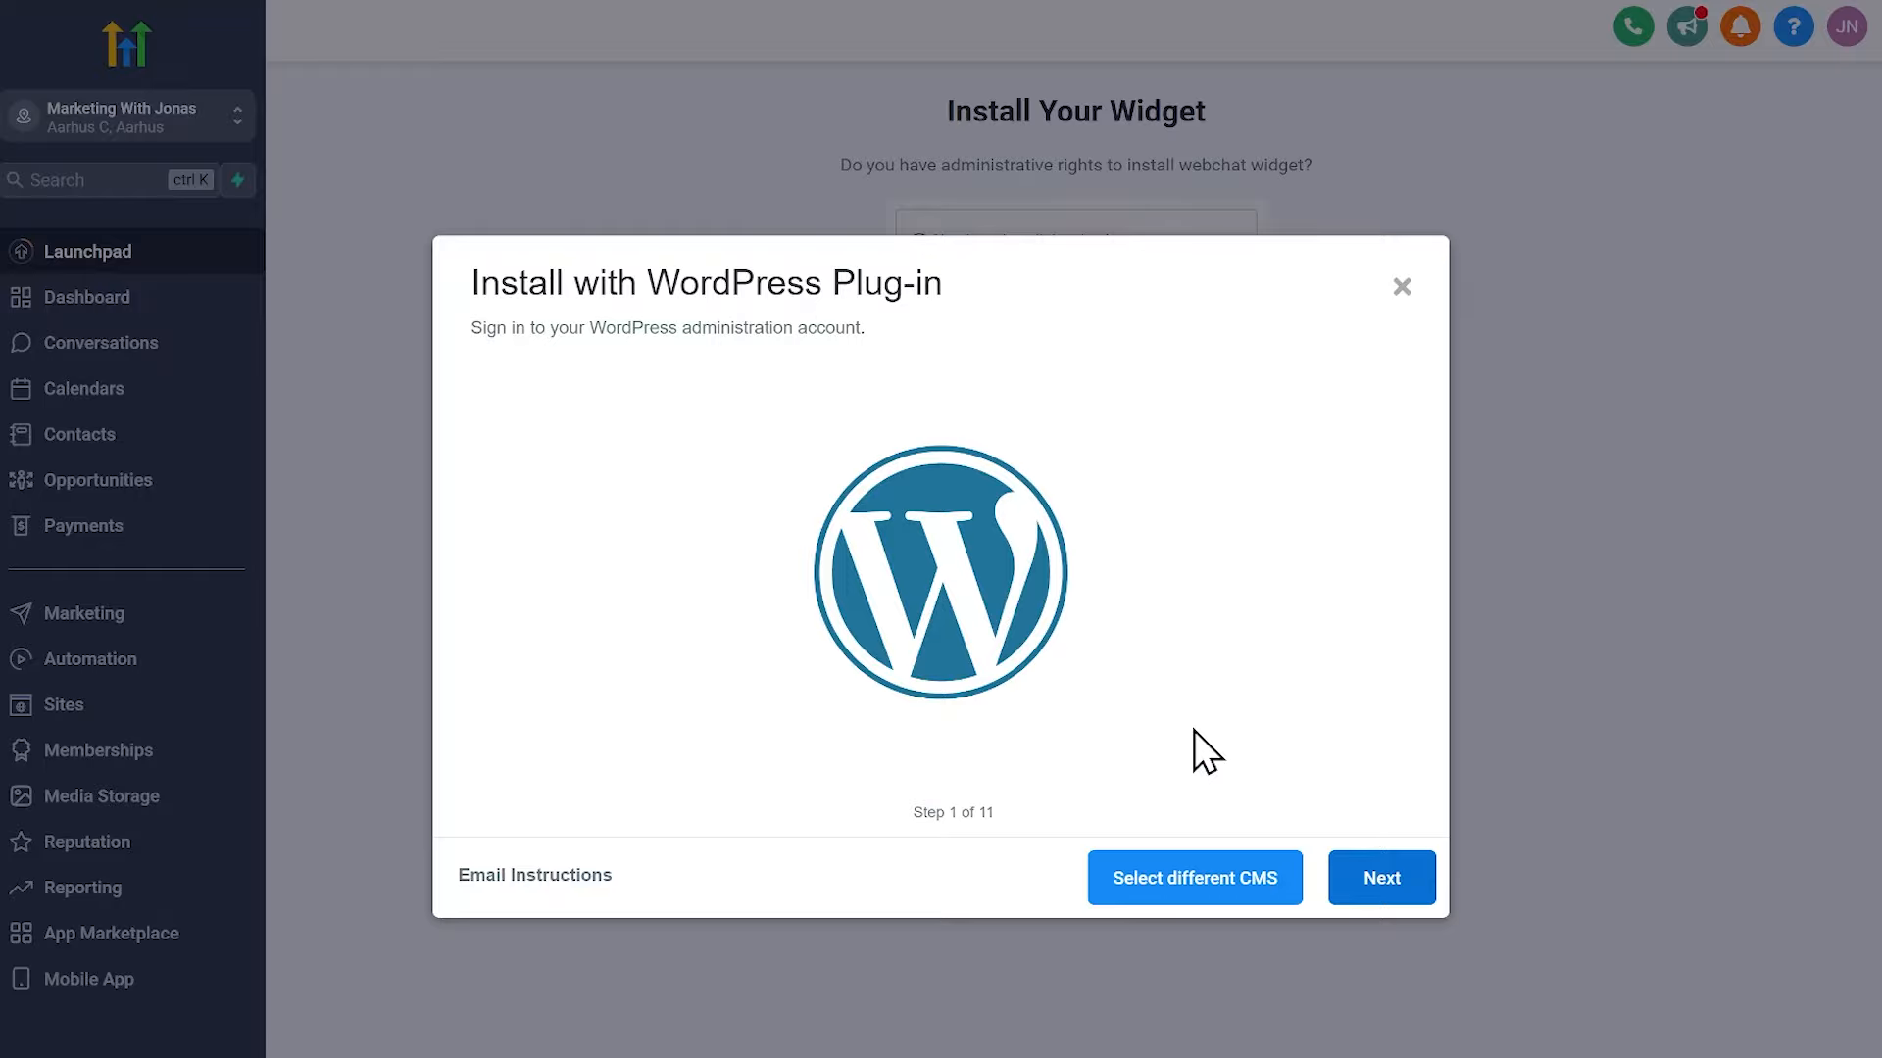
{"action": "left_click", "coordinate": [1386, 880]}
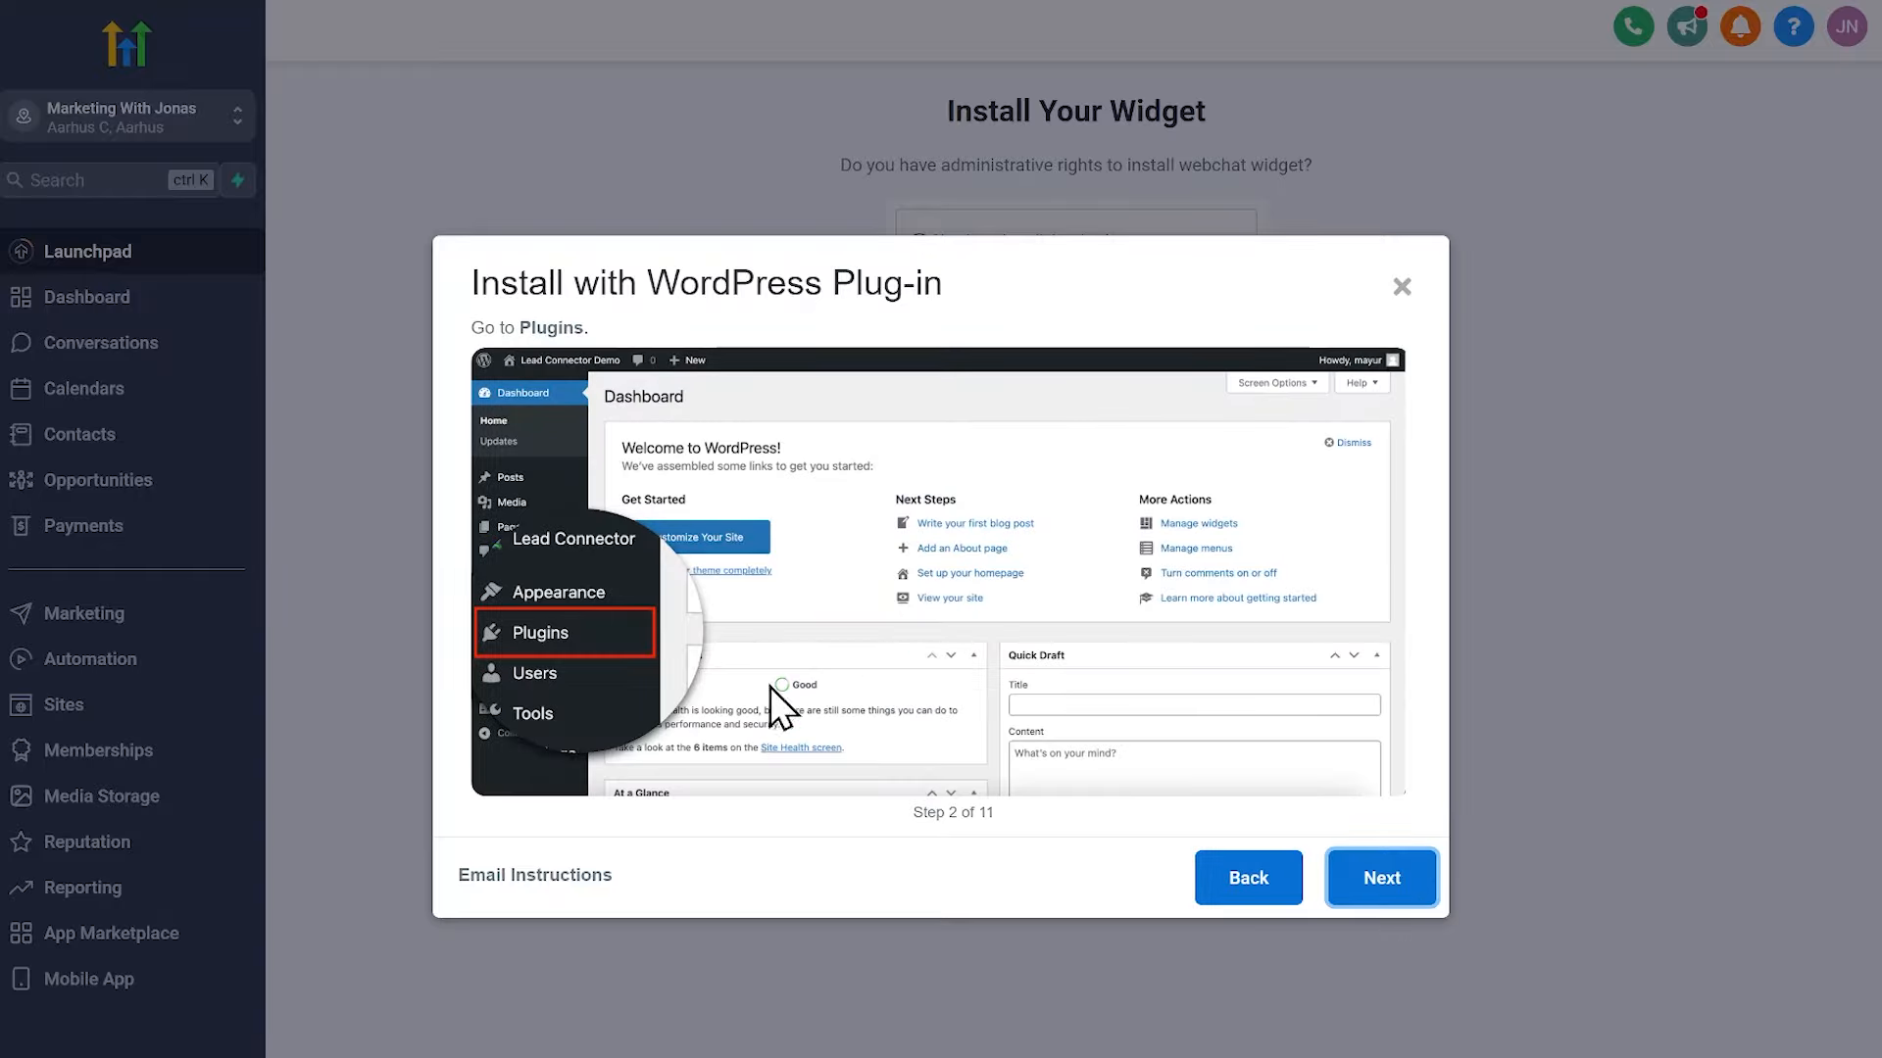
{"action": "left_click", "coordinate": [1383, 877]}
{"action": "left_click", "coordinate": [1383, 877]}
{"action": "left_click", "coordinate": [1382, 879]}
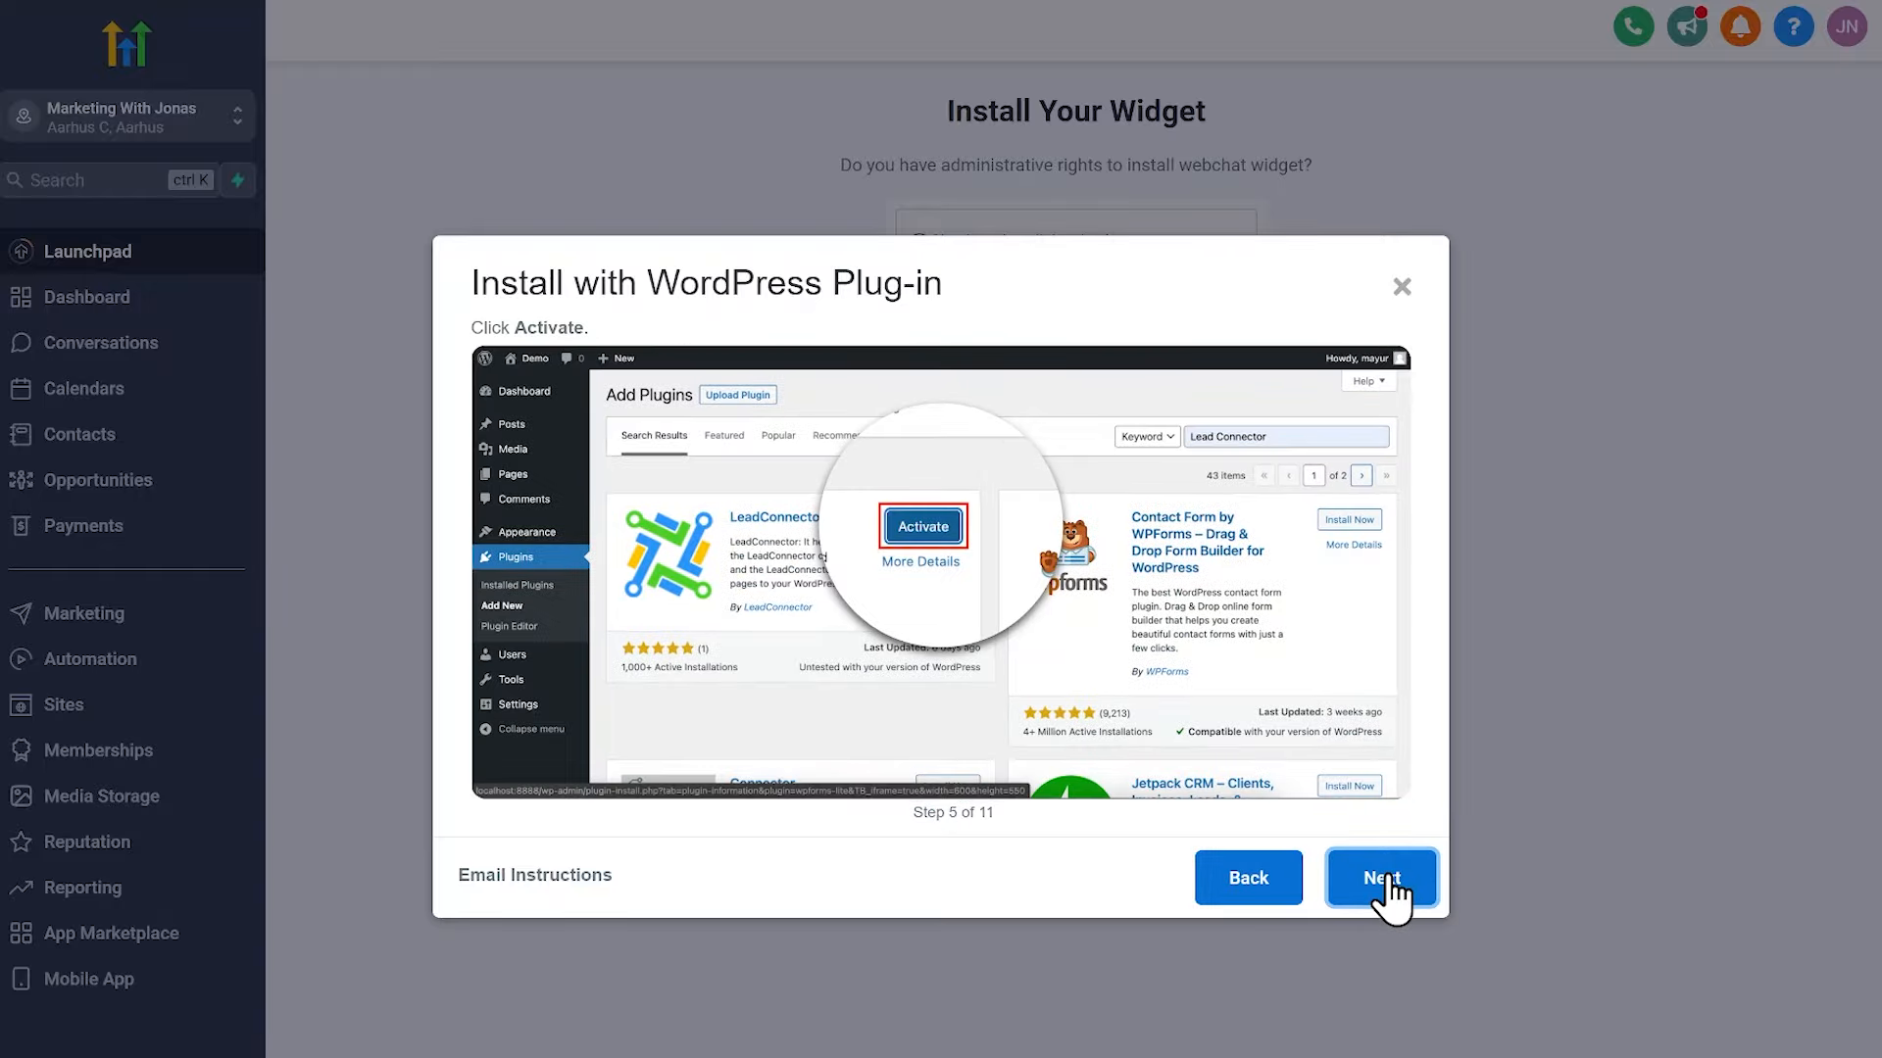
{"action": "left_click", "coordinate": [1383, 879]}
{"action": "left_click", "coordinate": [1383, 879]}
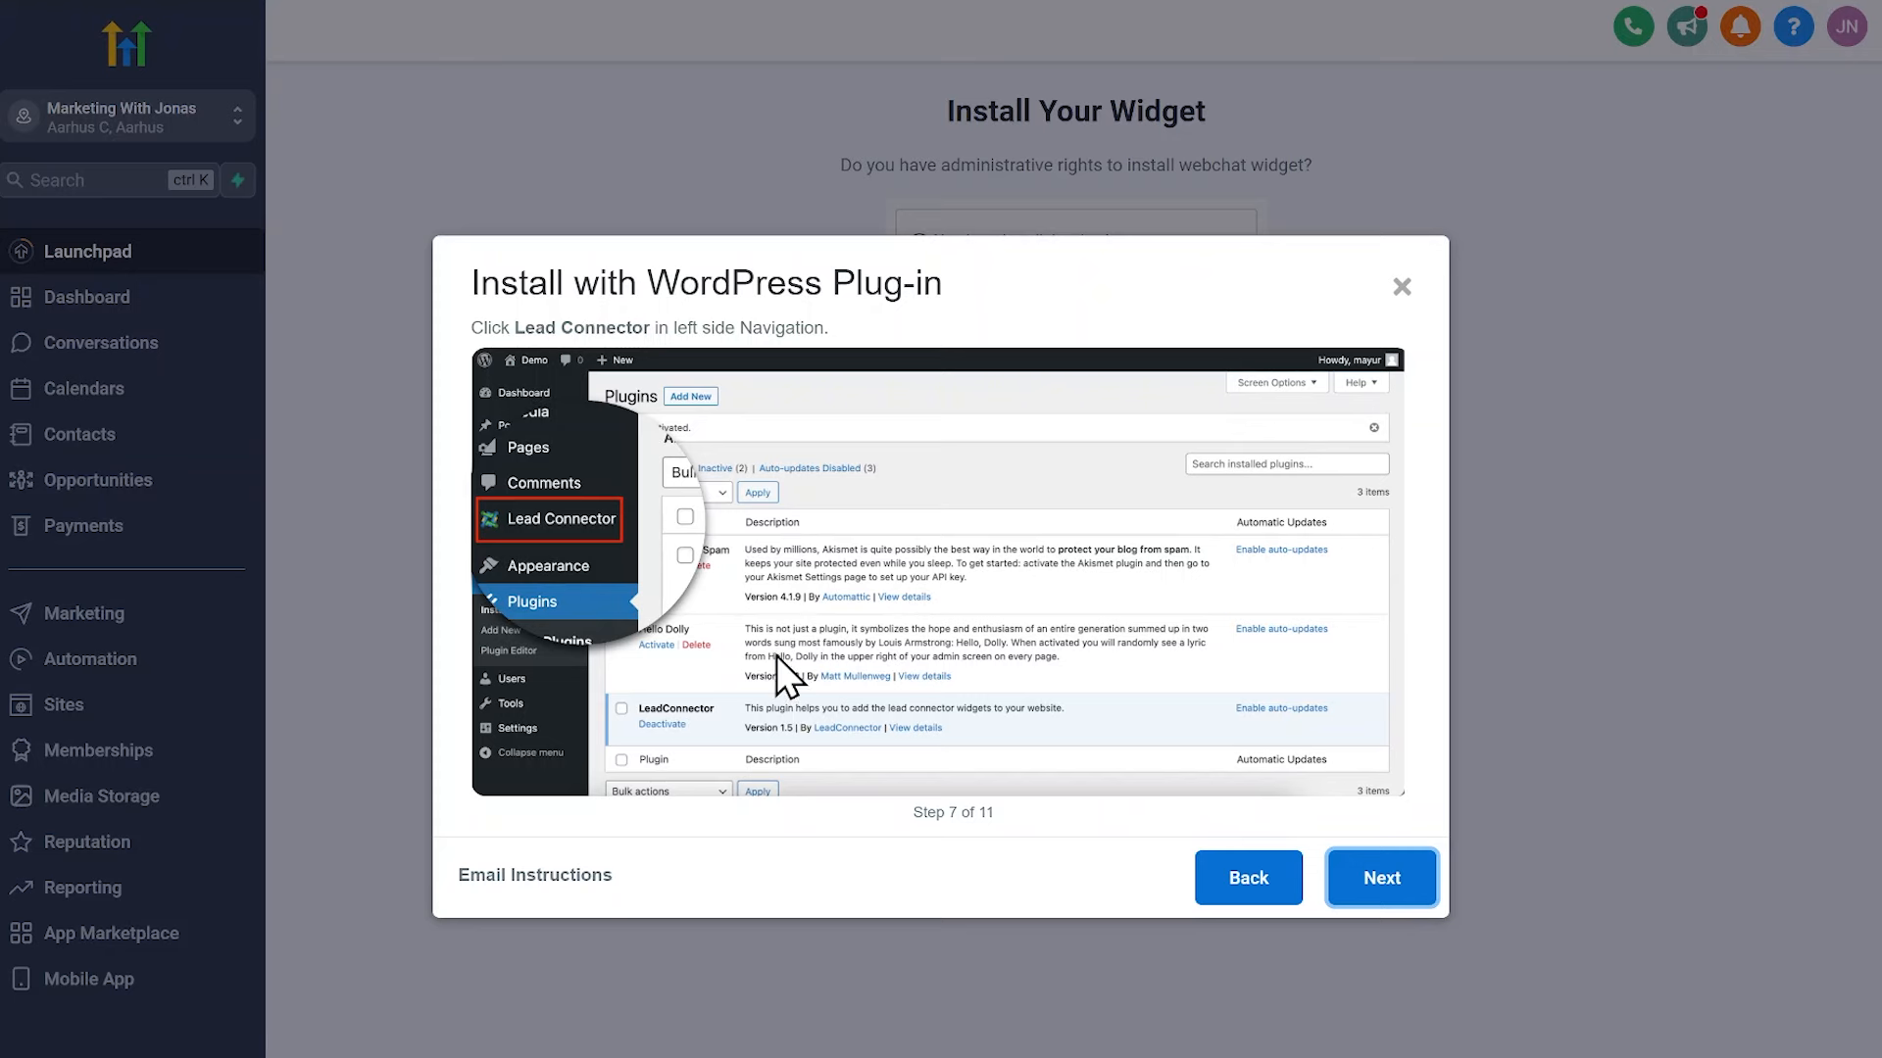
{"action": "left_click", "coordinate": [1384, 878]}
{"action": "left_click", "coordinate": [1382, 877]}
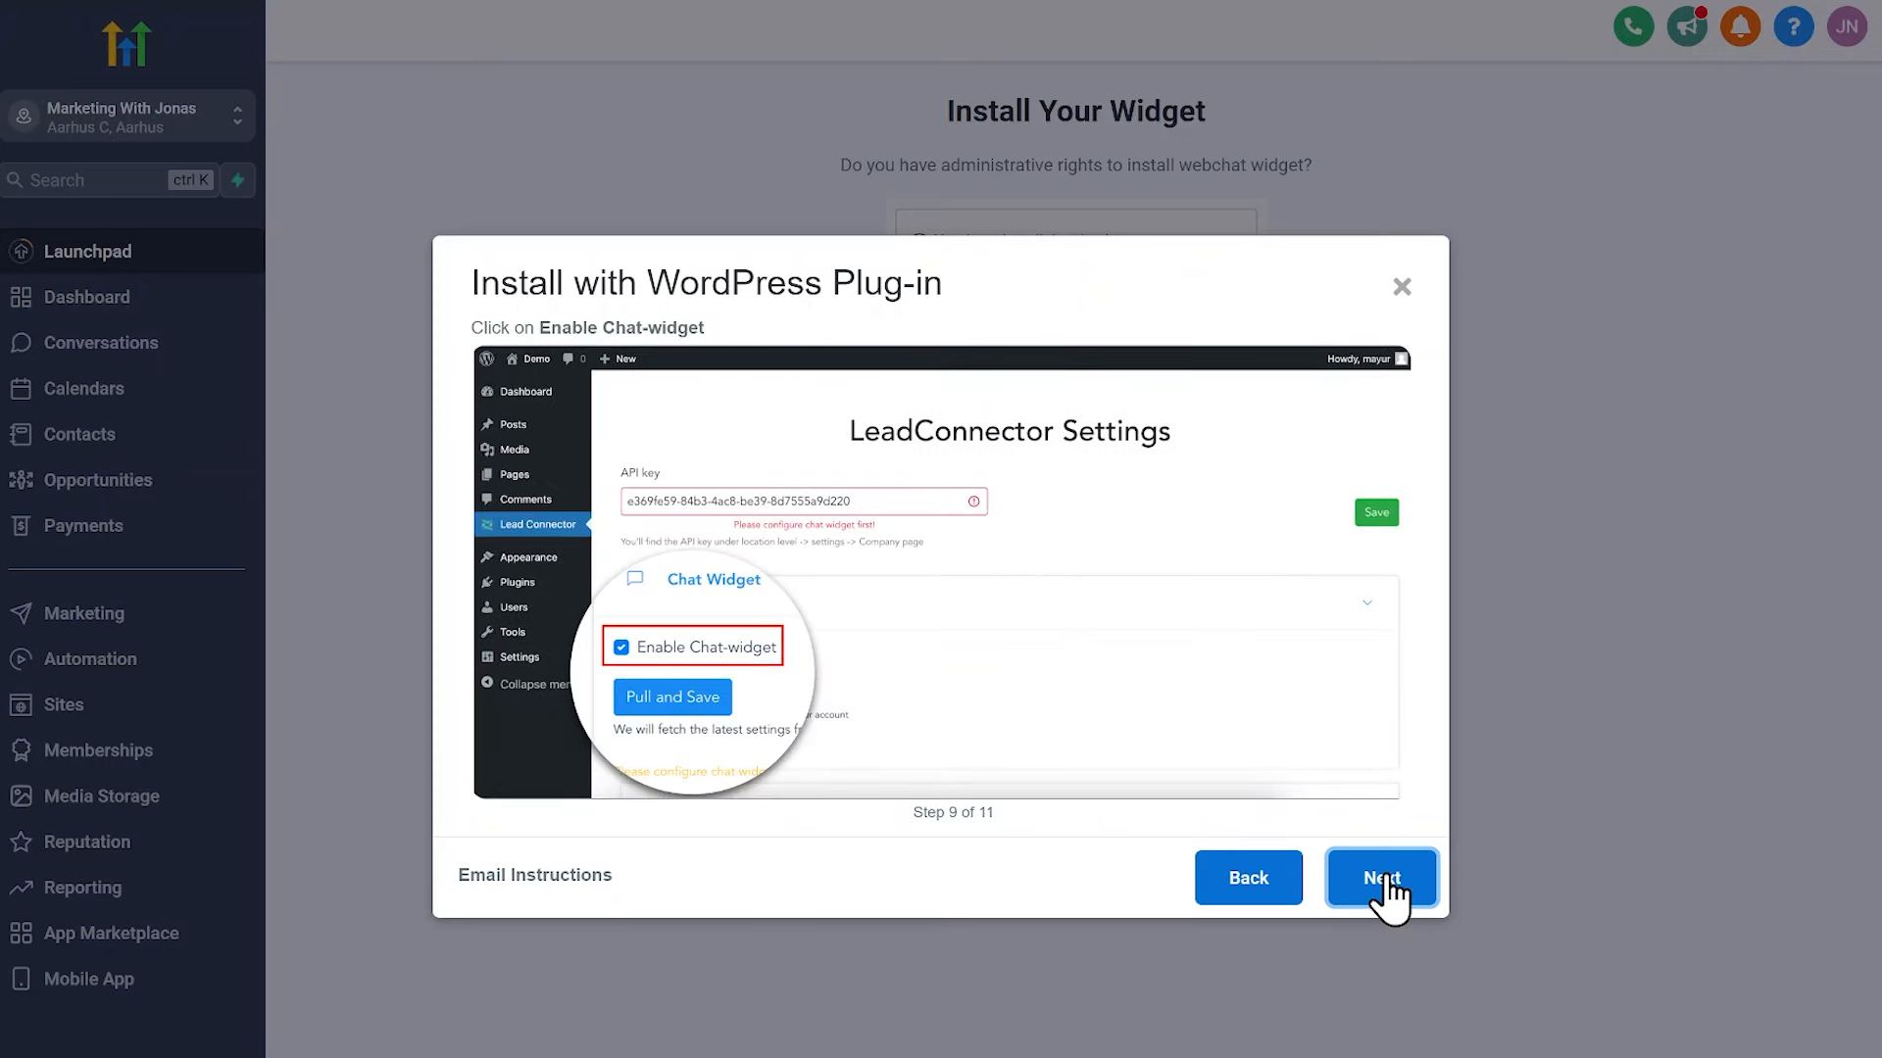
{"action": "left_click", "coordinate": [1383, 879]}
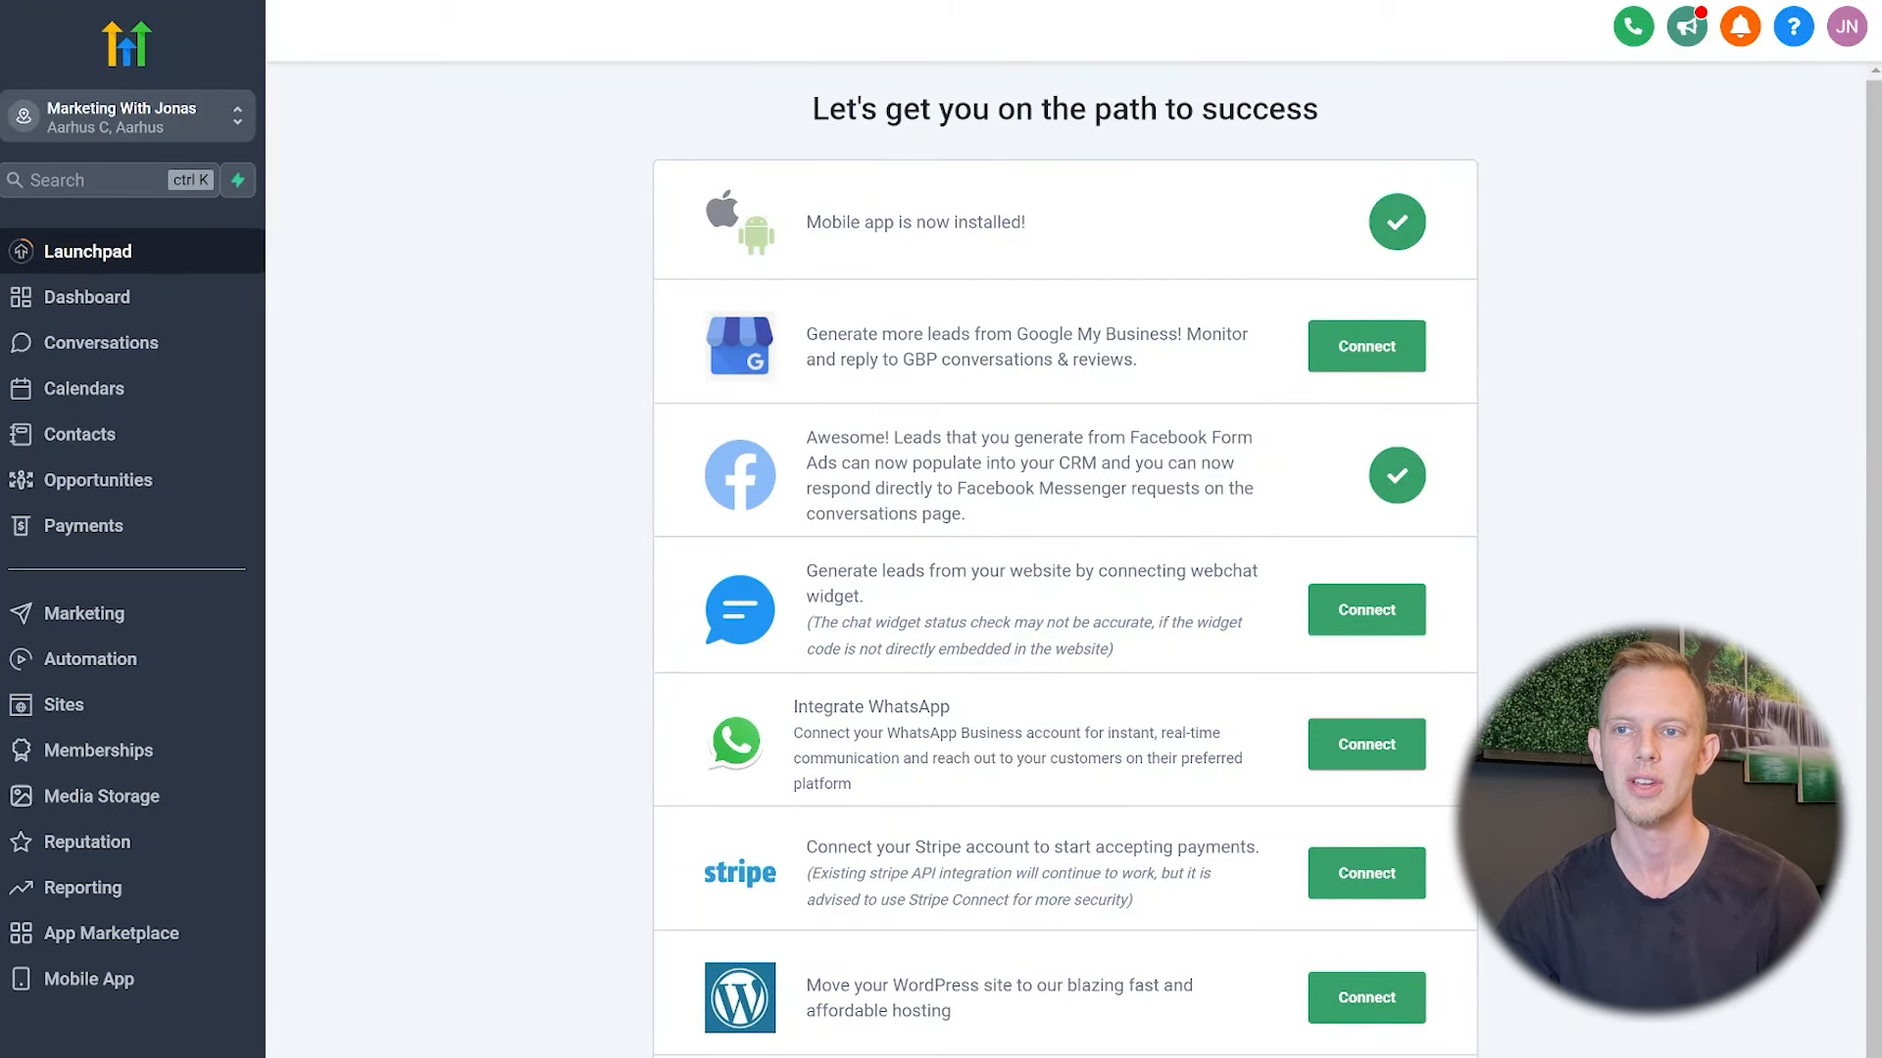
Connect Stripe from the Launchpad by signing in with the Stripe account's email address and password
{"action": "left_click", "coordinate": [1388, 889]}
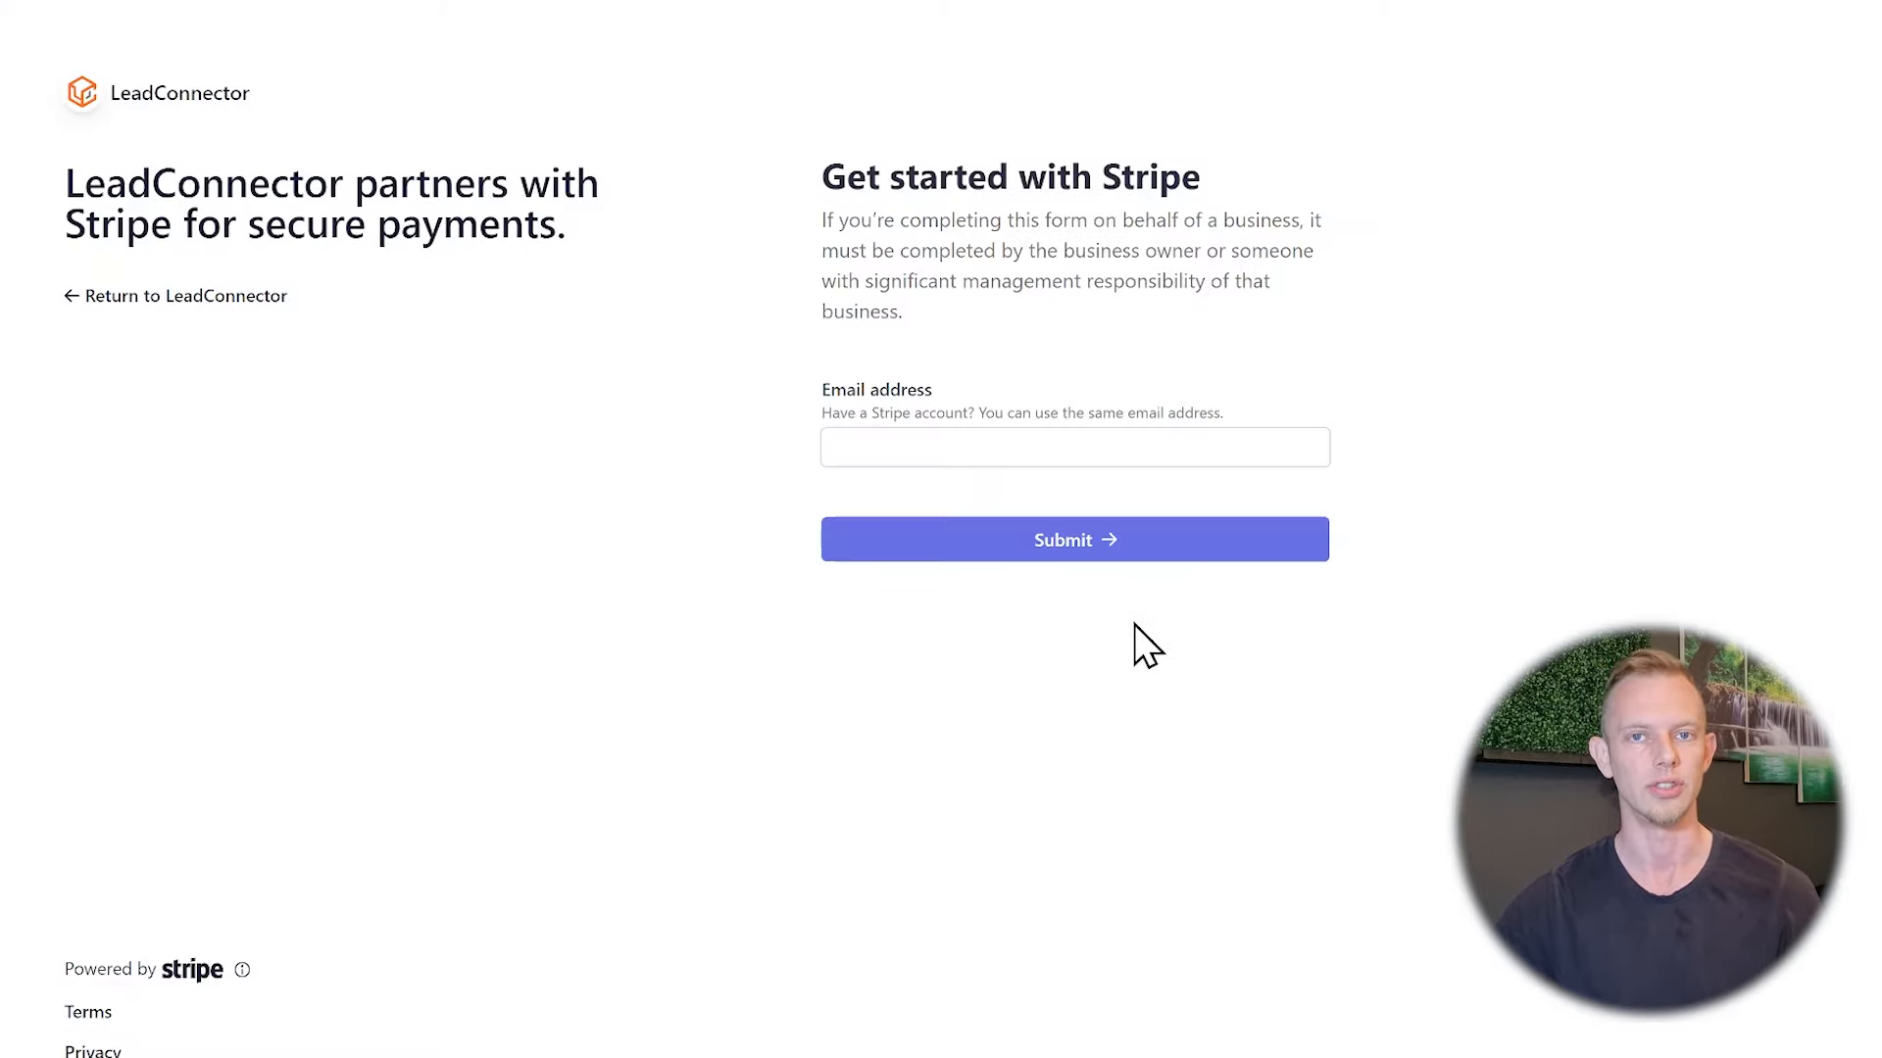
{"action": "left_click", "coordinate": [1203, 549]}
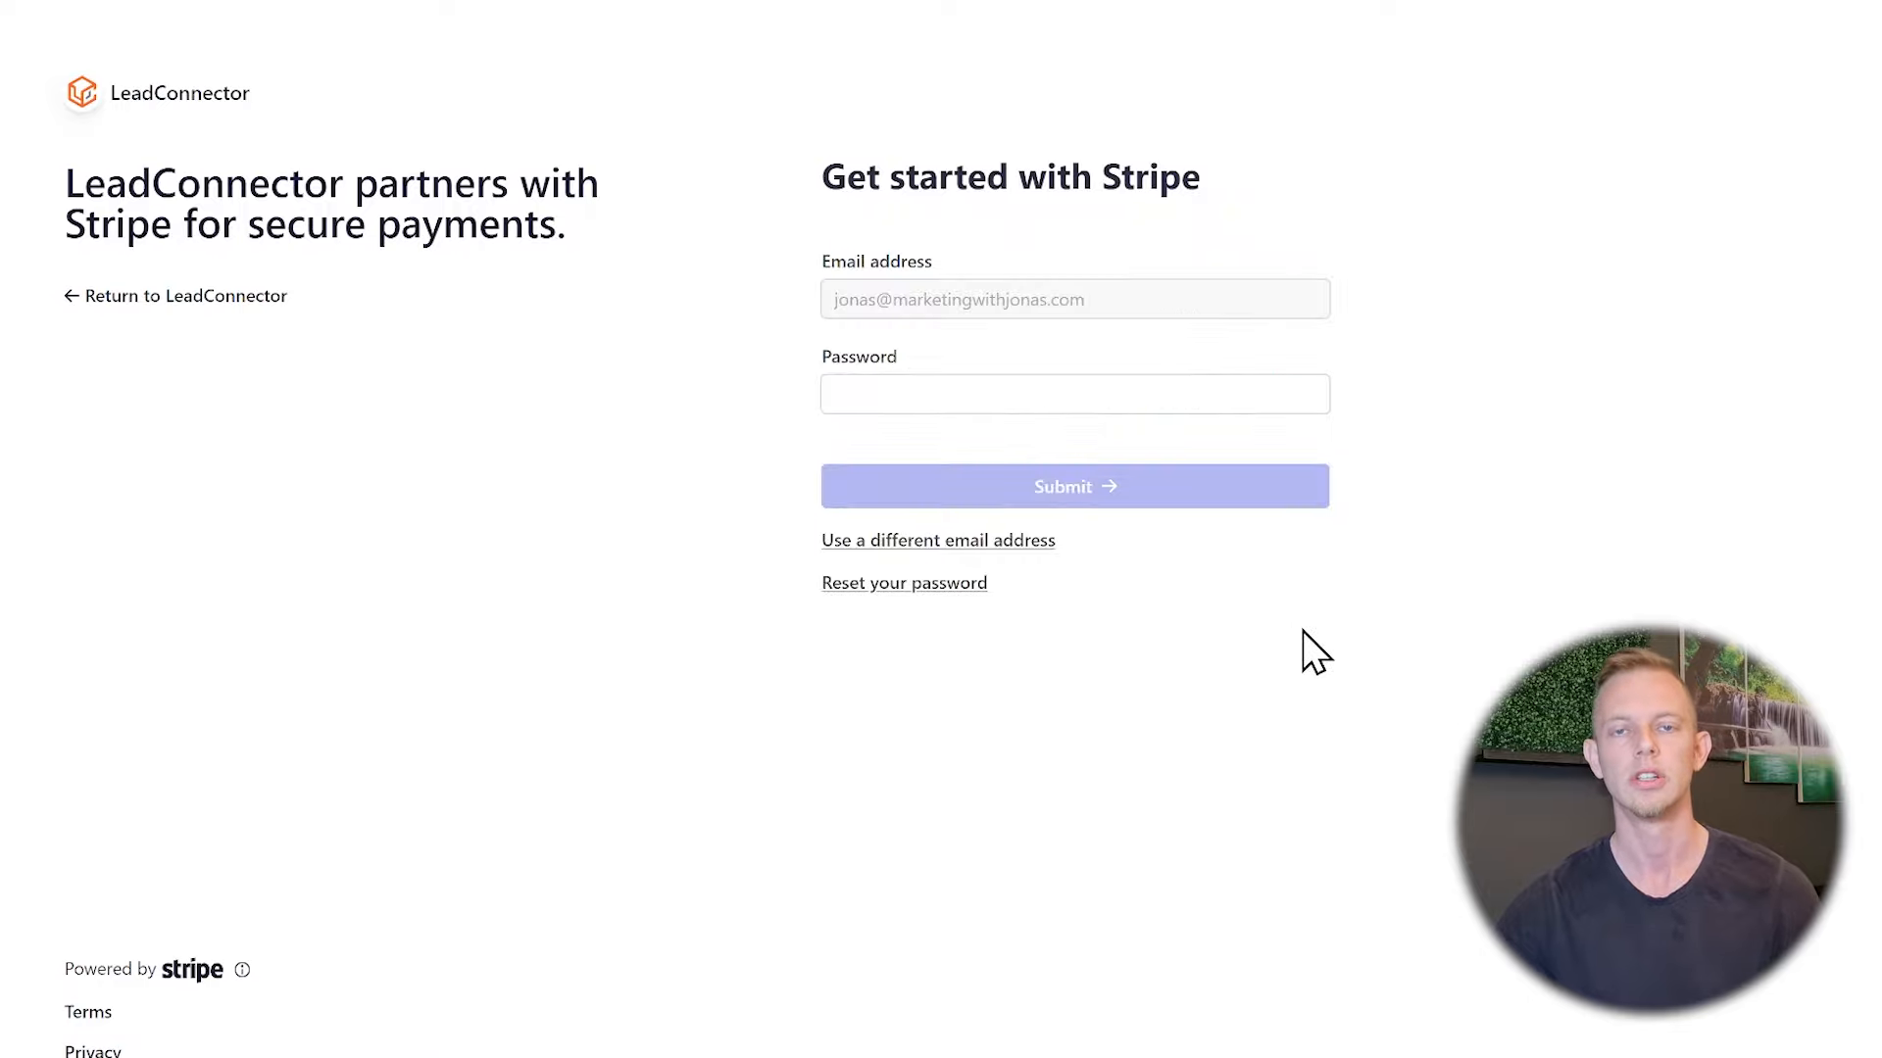
{"action": "left_click", "coordinate": [1259, 498]}
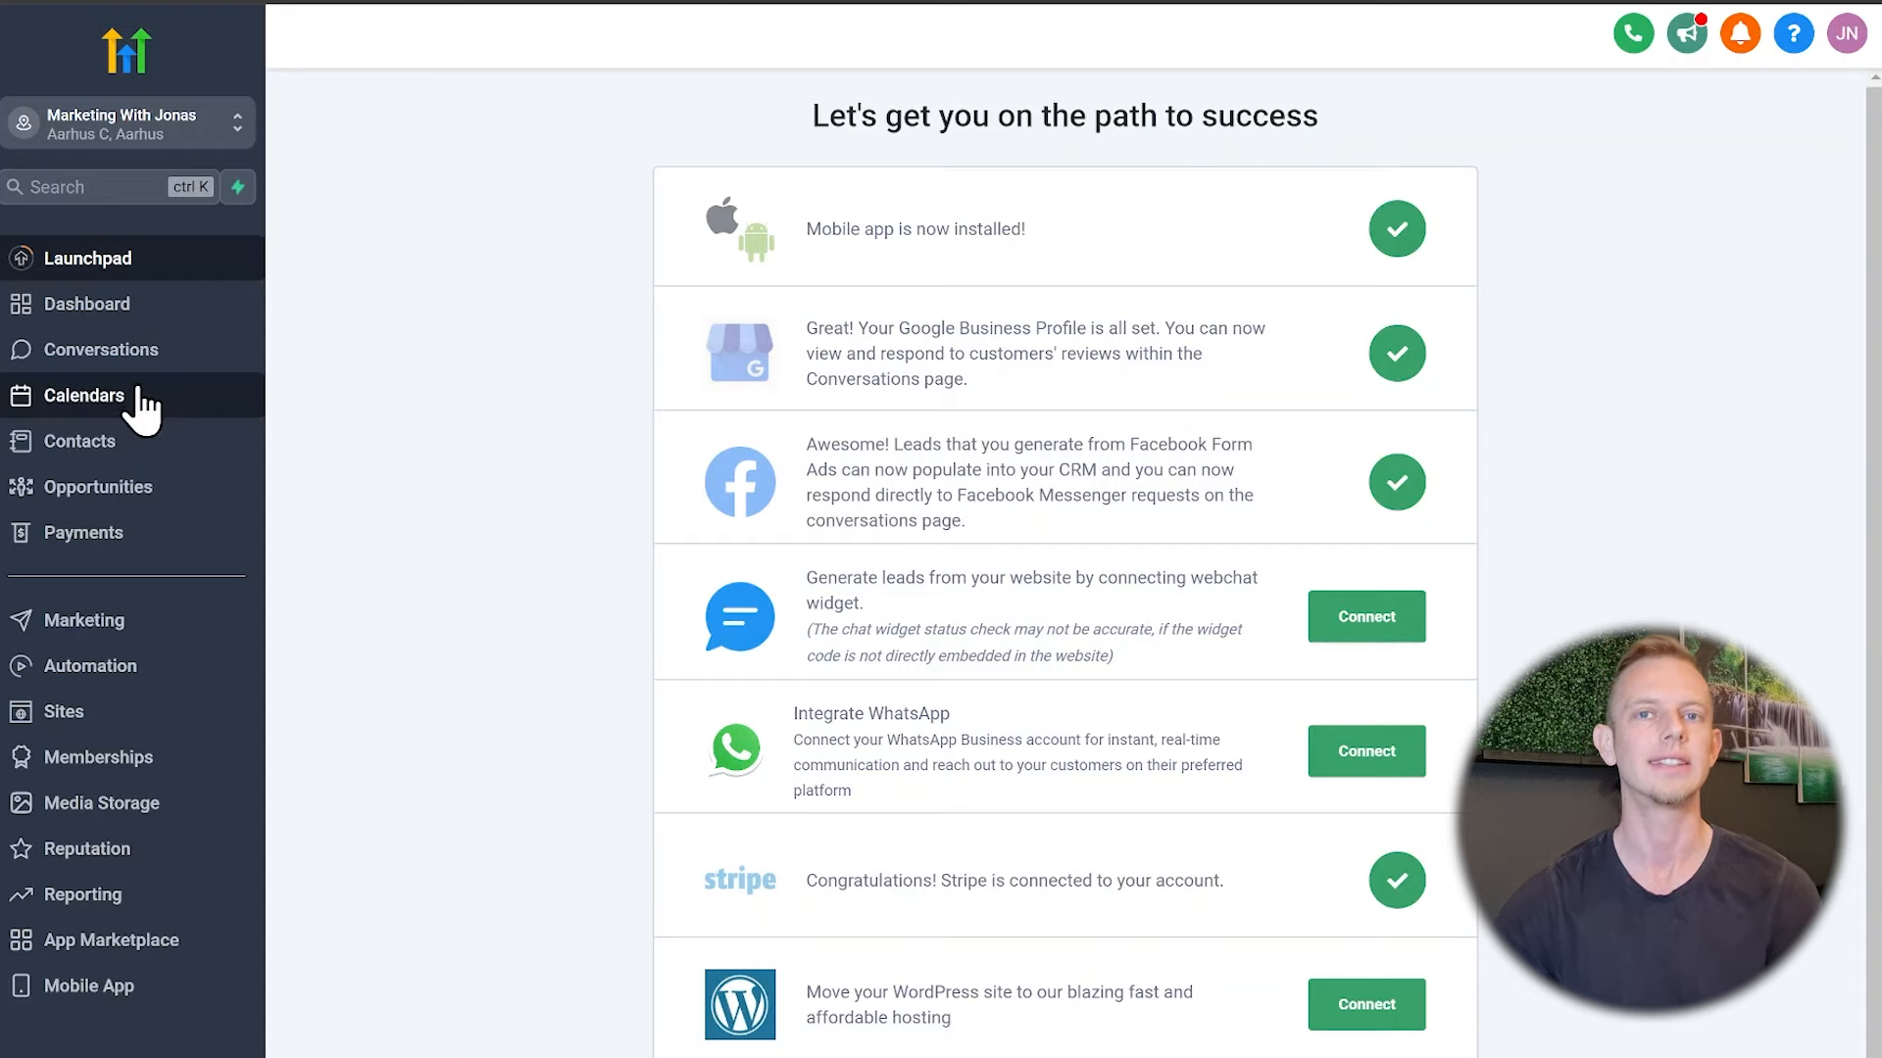
Look through the unread and all Conversations lists and open the Facebook Messenger conversation
{"action": "left_click", "coordinate": [165, 367]}
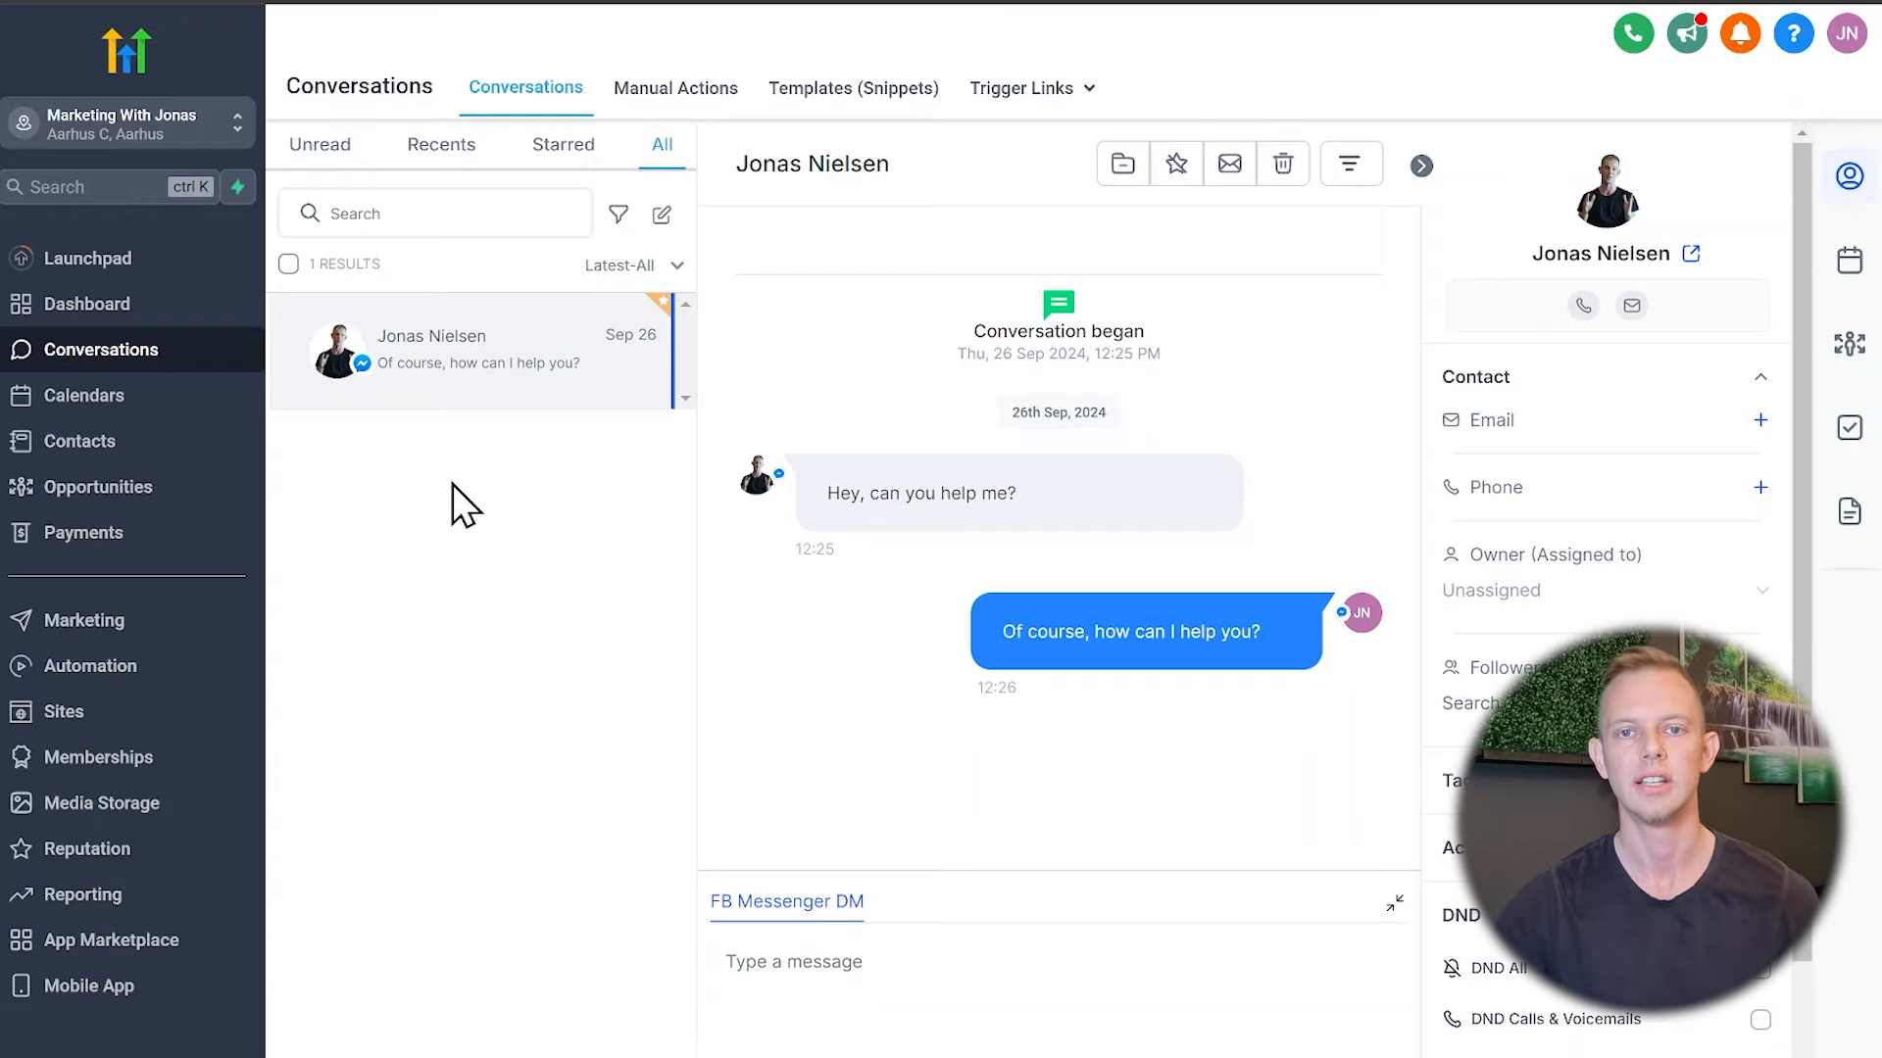
{"action": "left_click", "coordinate": [328, 149]}
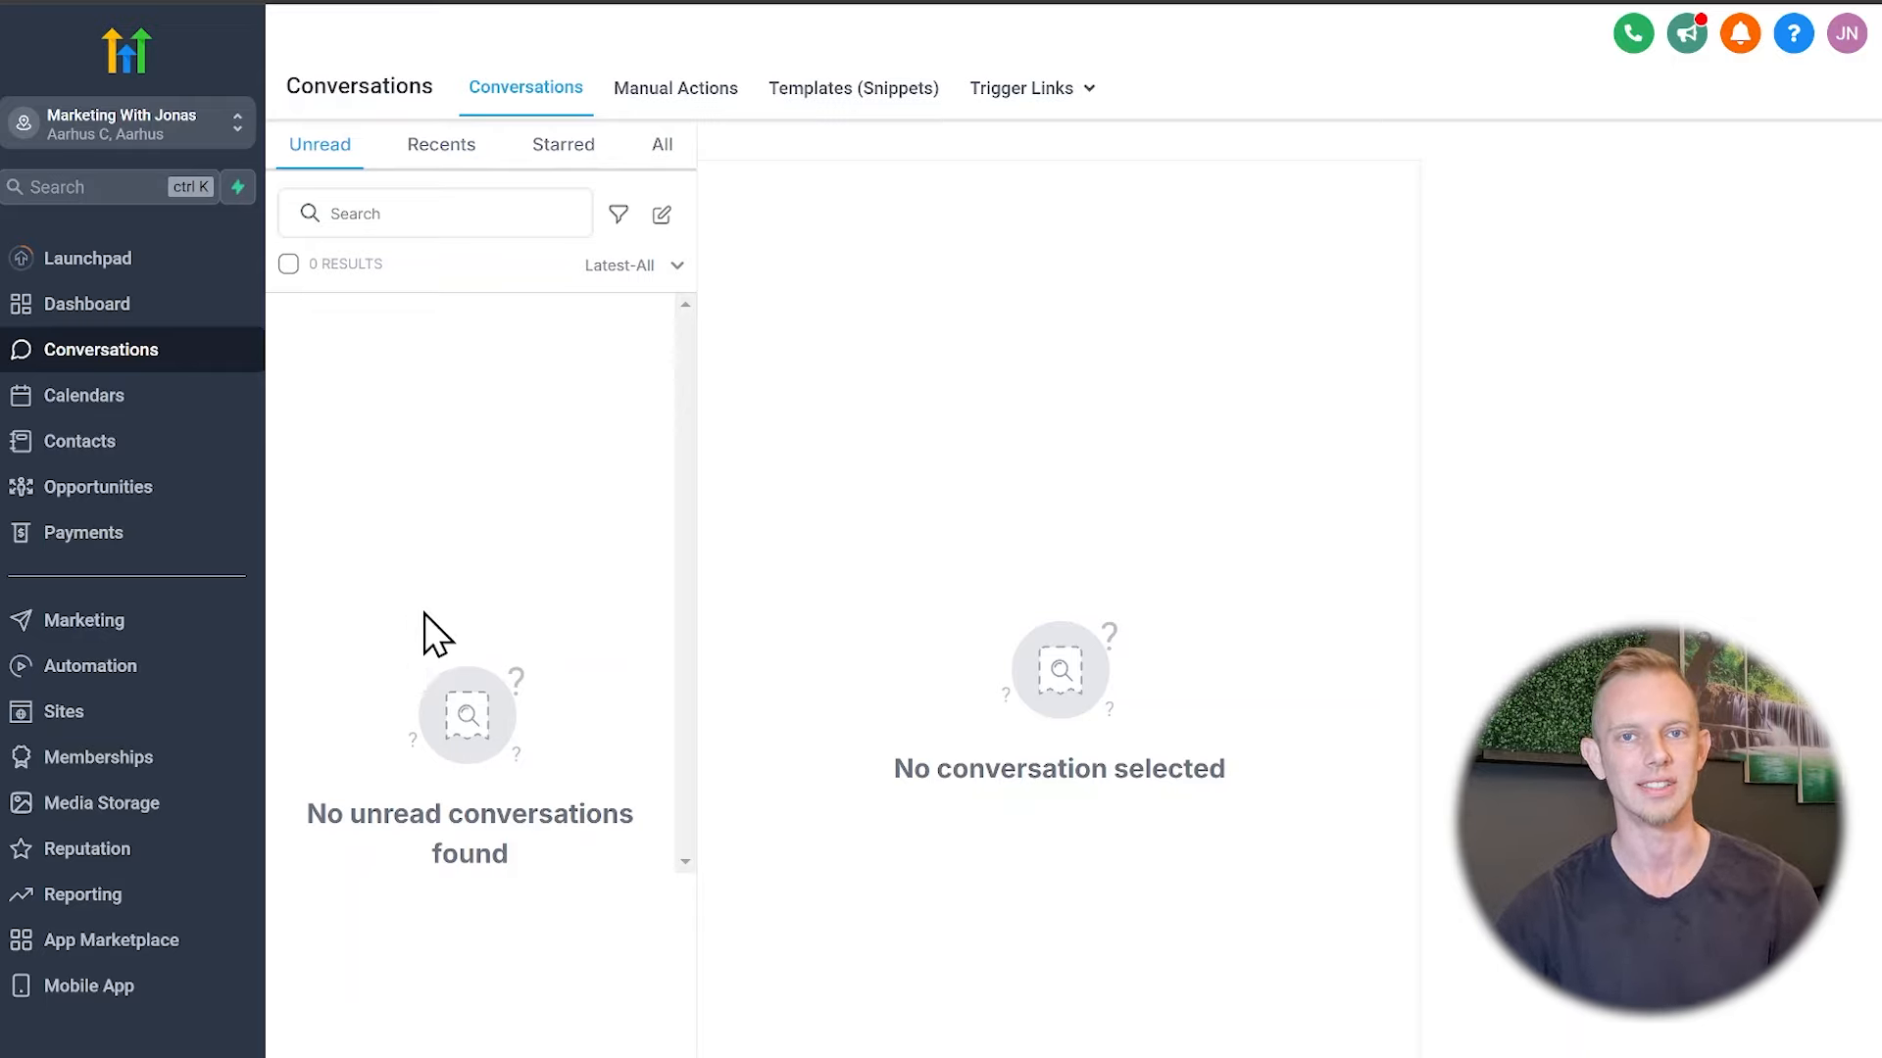
{"action": "left_click", "coordinate": [662, 150]}
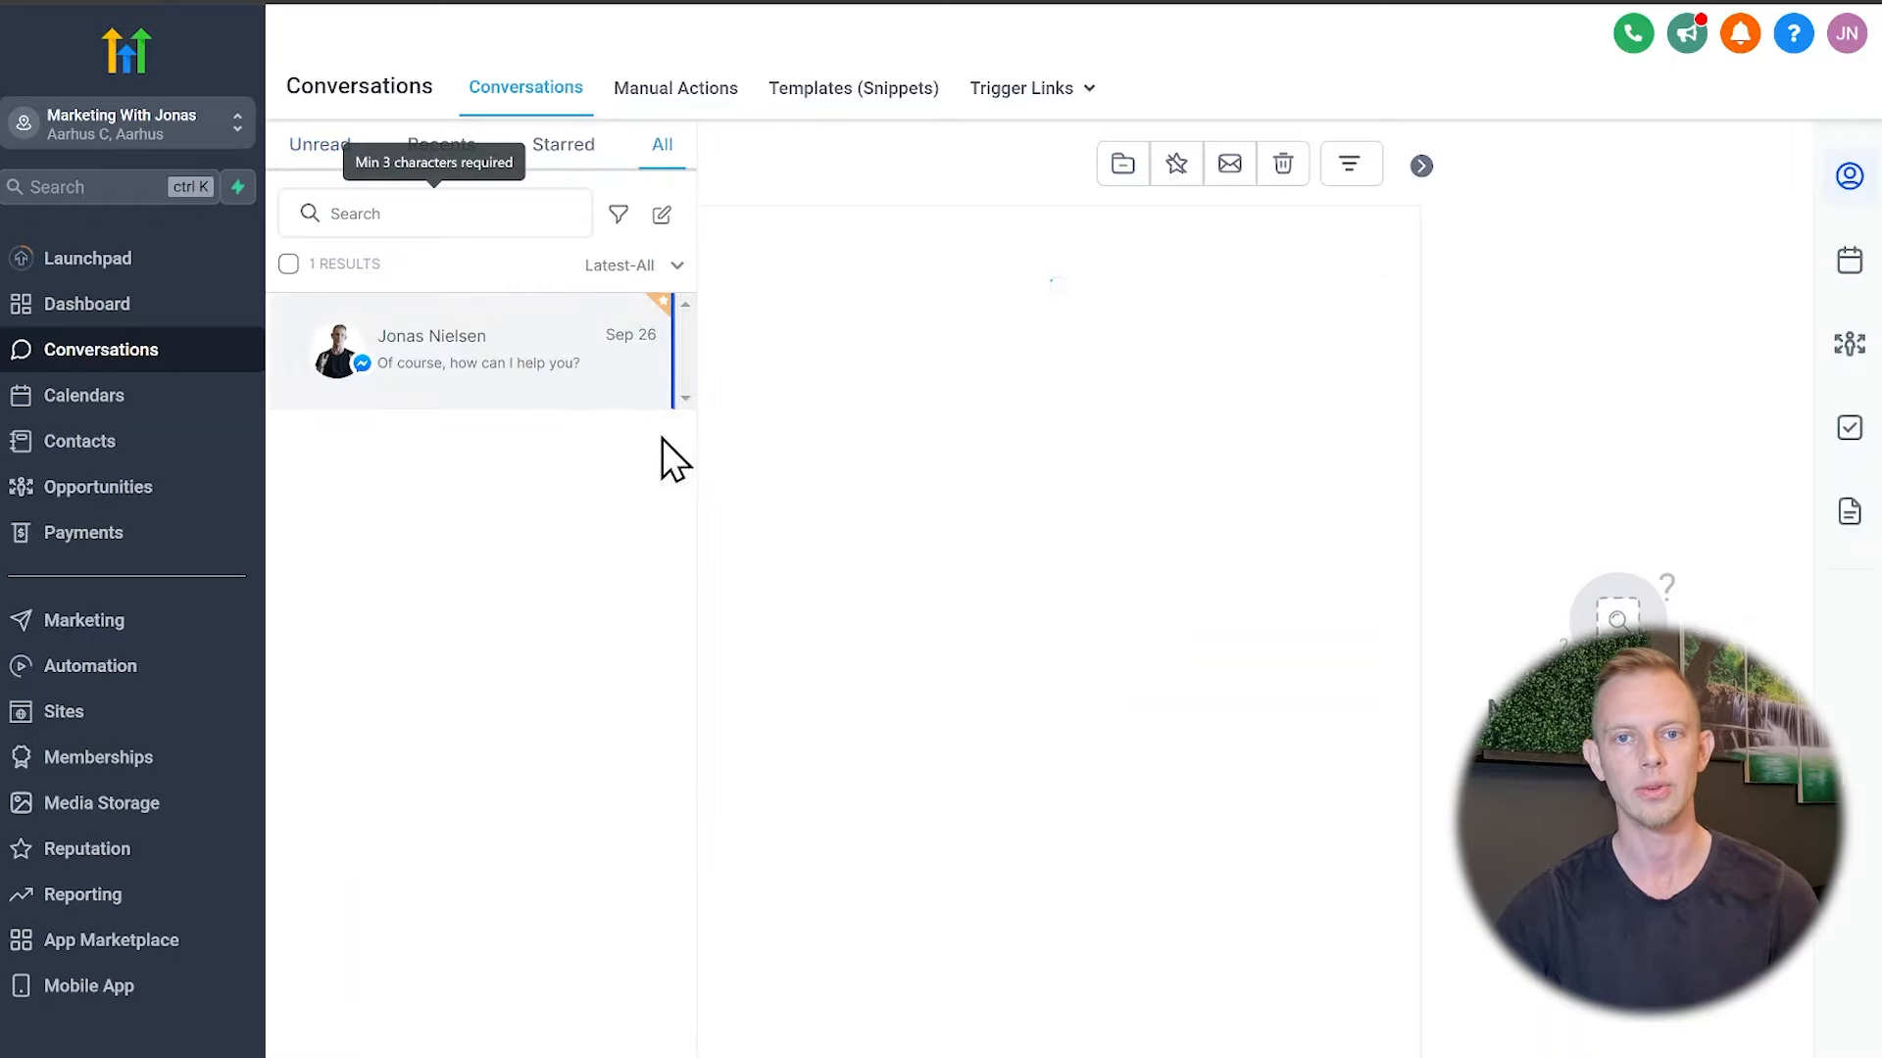
{"action": "left_click", "coordinate": [443, 361]}
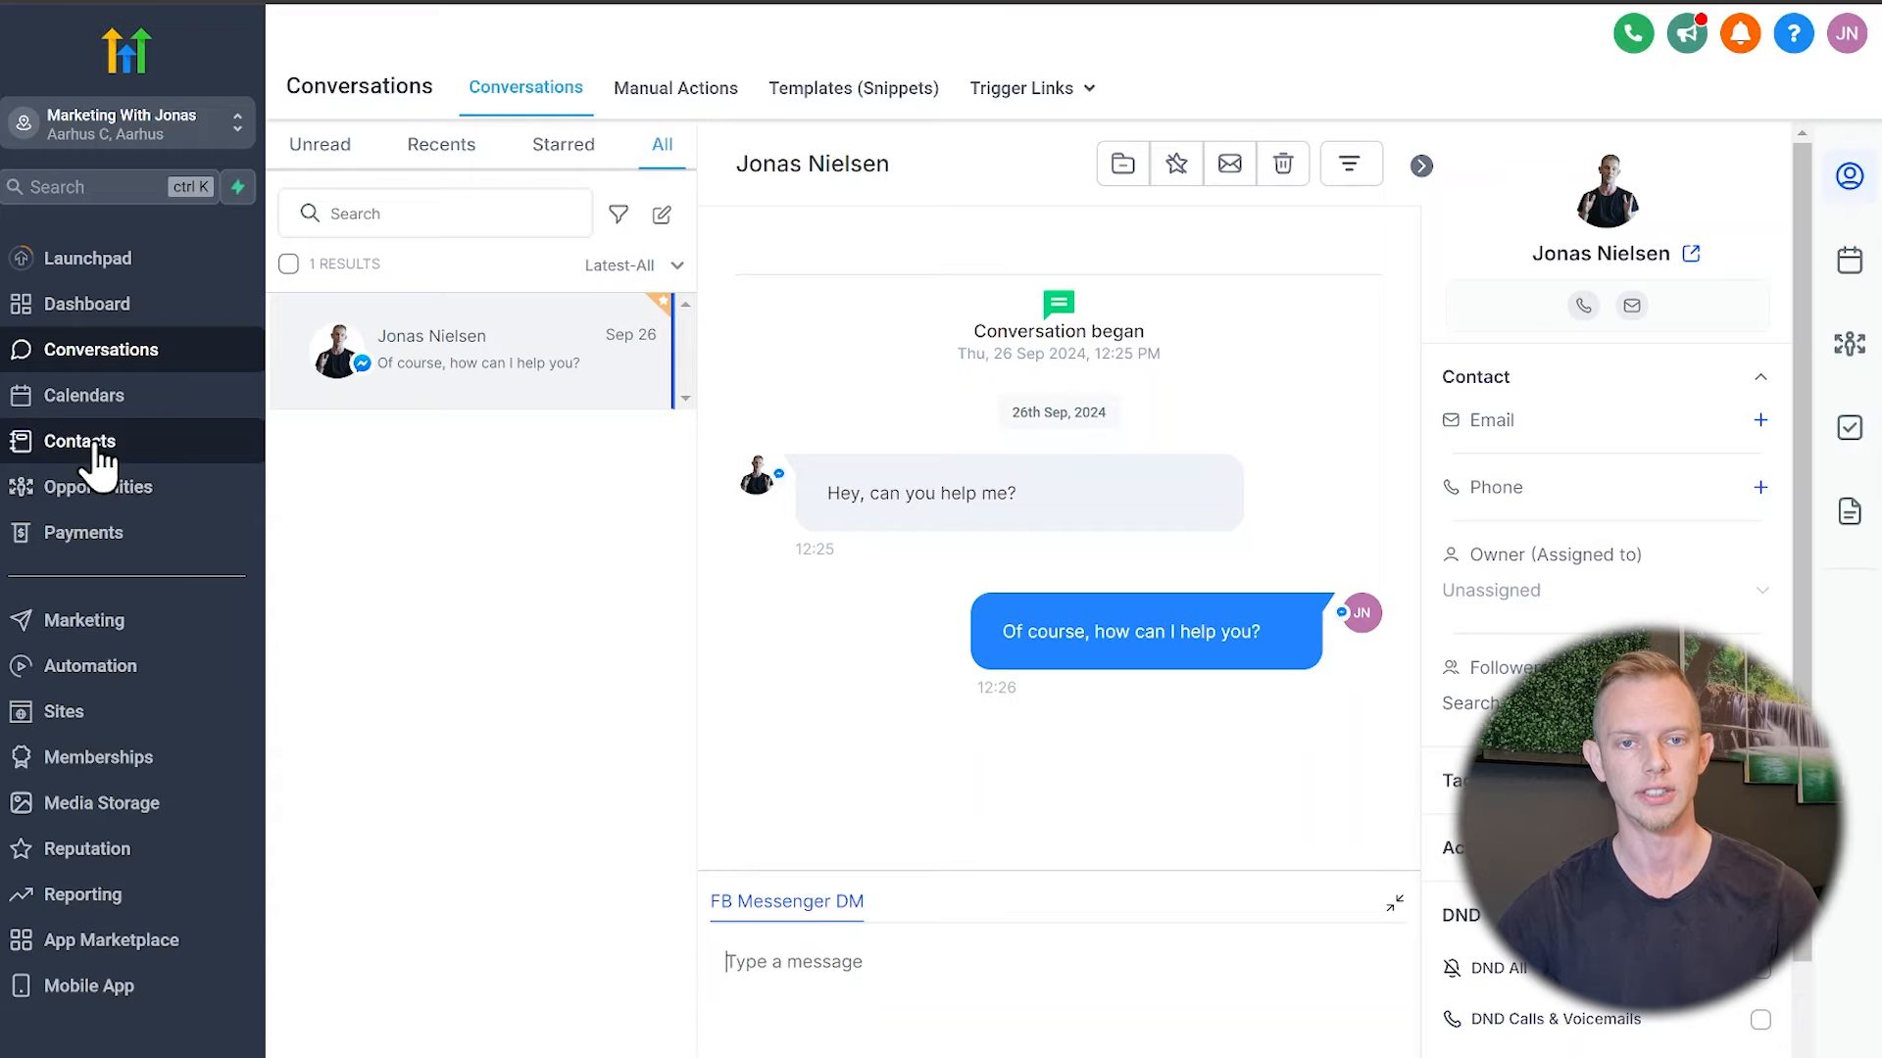
Look at the second contact's details, tasks and notes in Contacts, and return to the contact list
{"action": "left_click", "coordinate": [97, 449]}
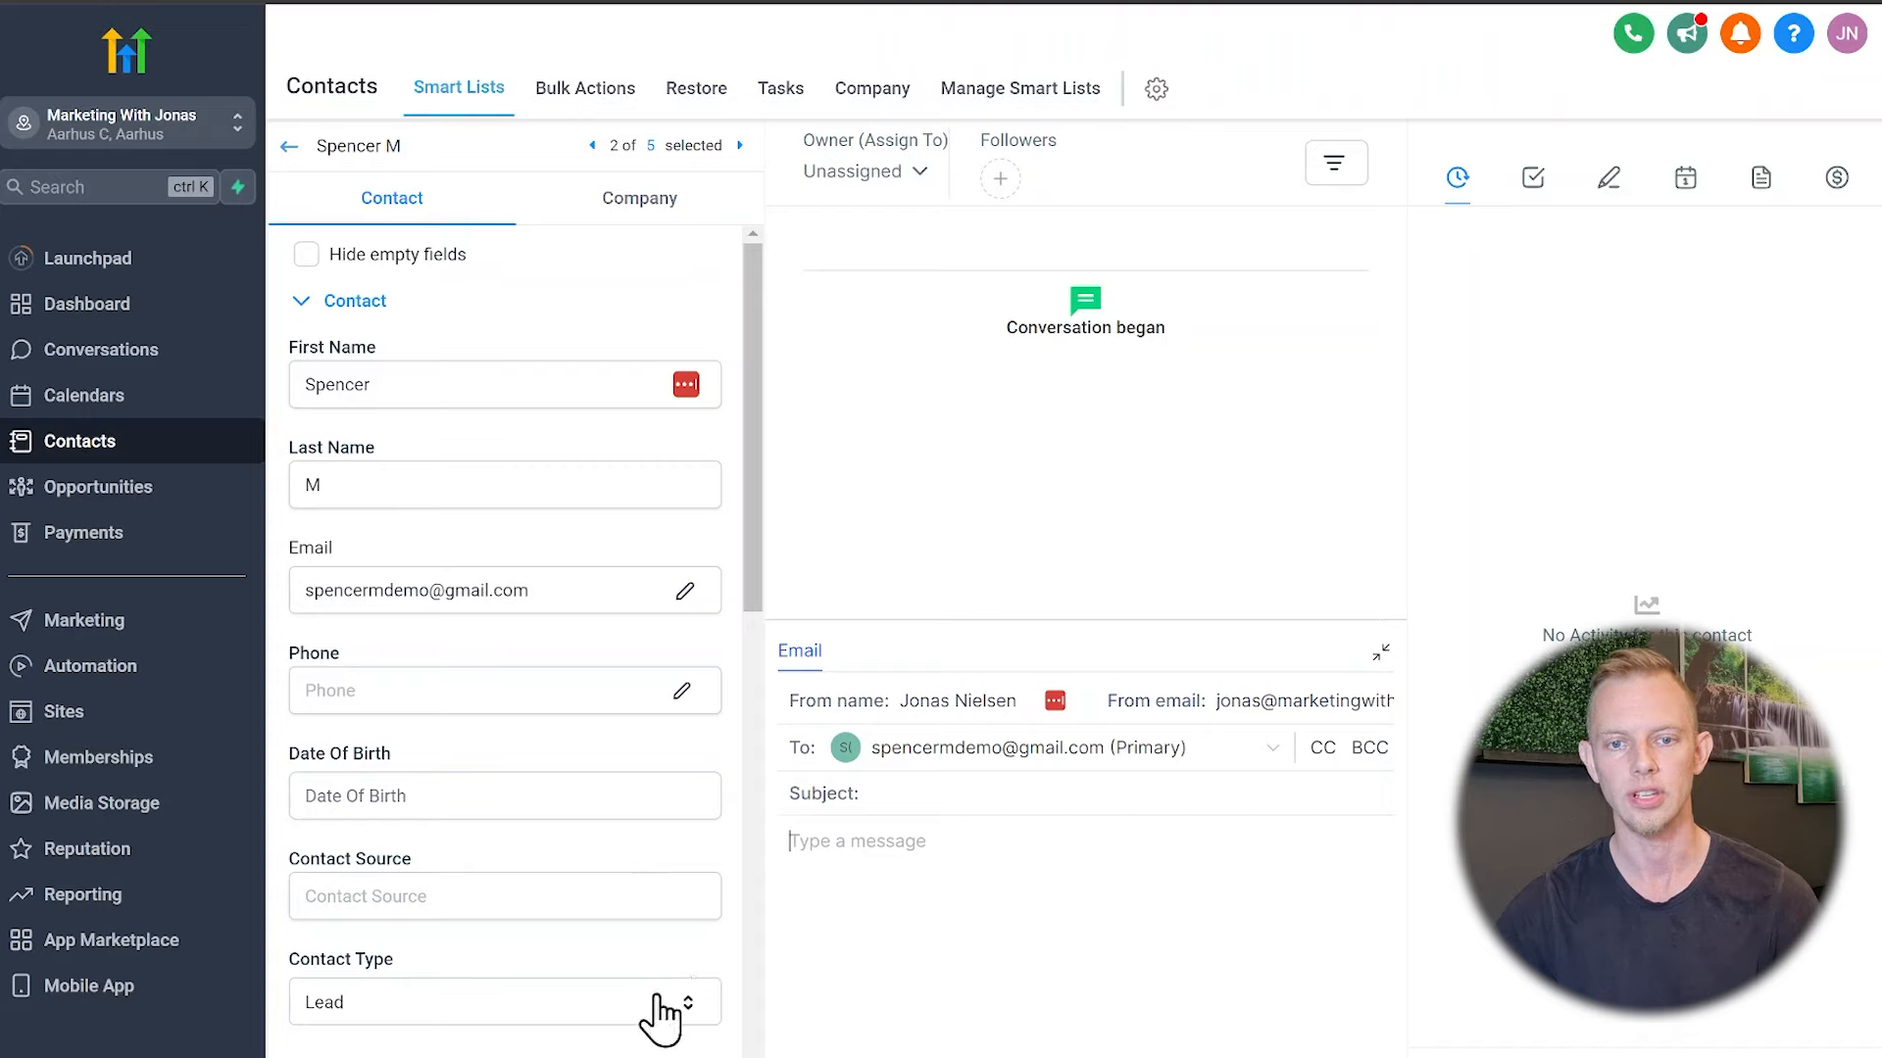
{"action": "left_click", "coordinate": [1534, 185]}
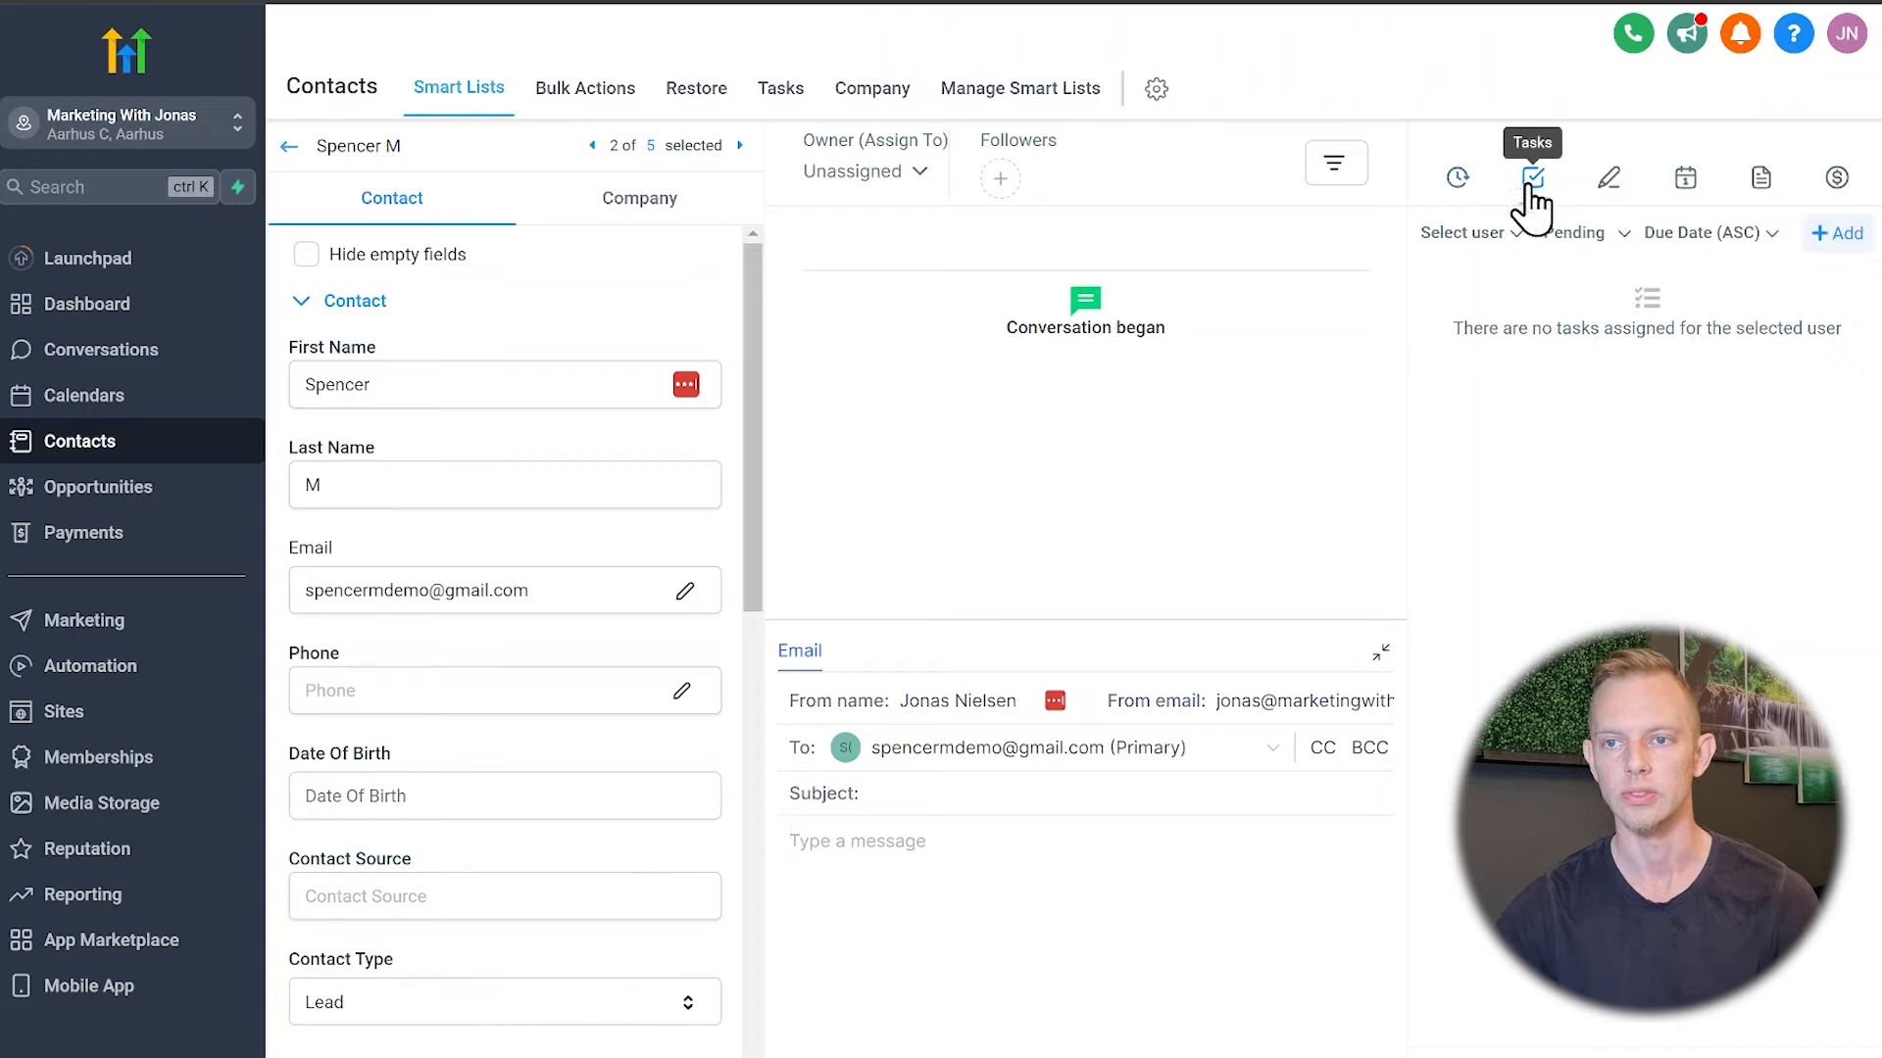
{"action": "left_click", "coordinate": [1611, 181]}
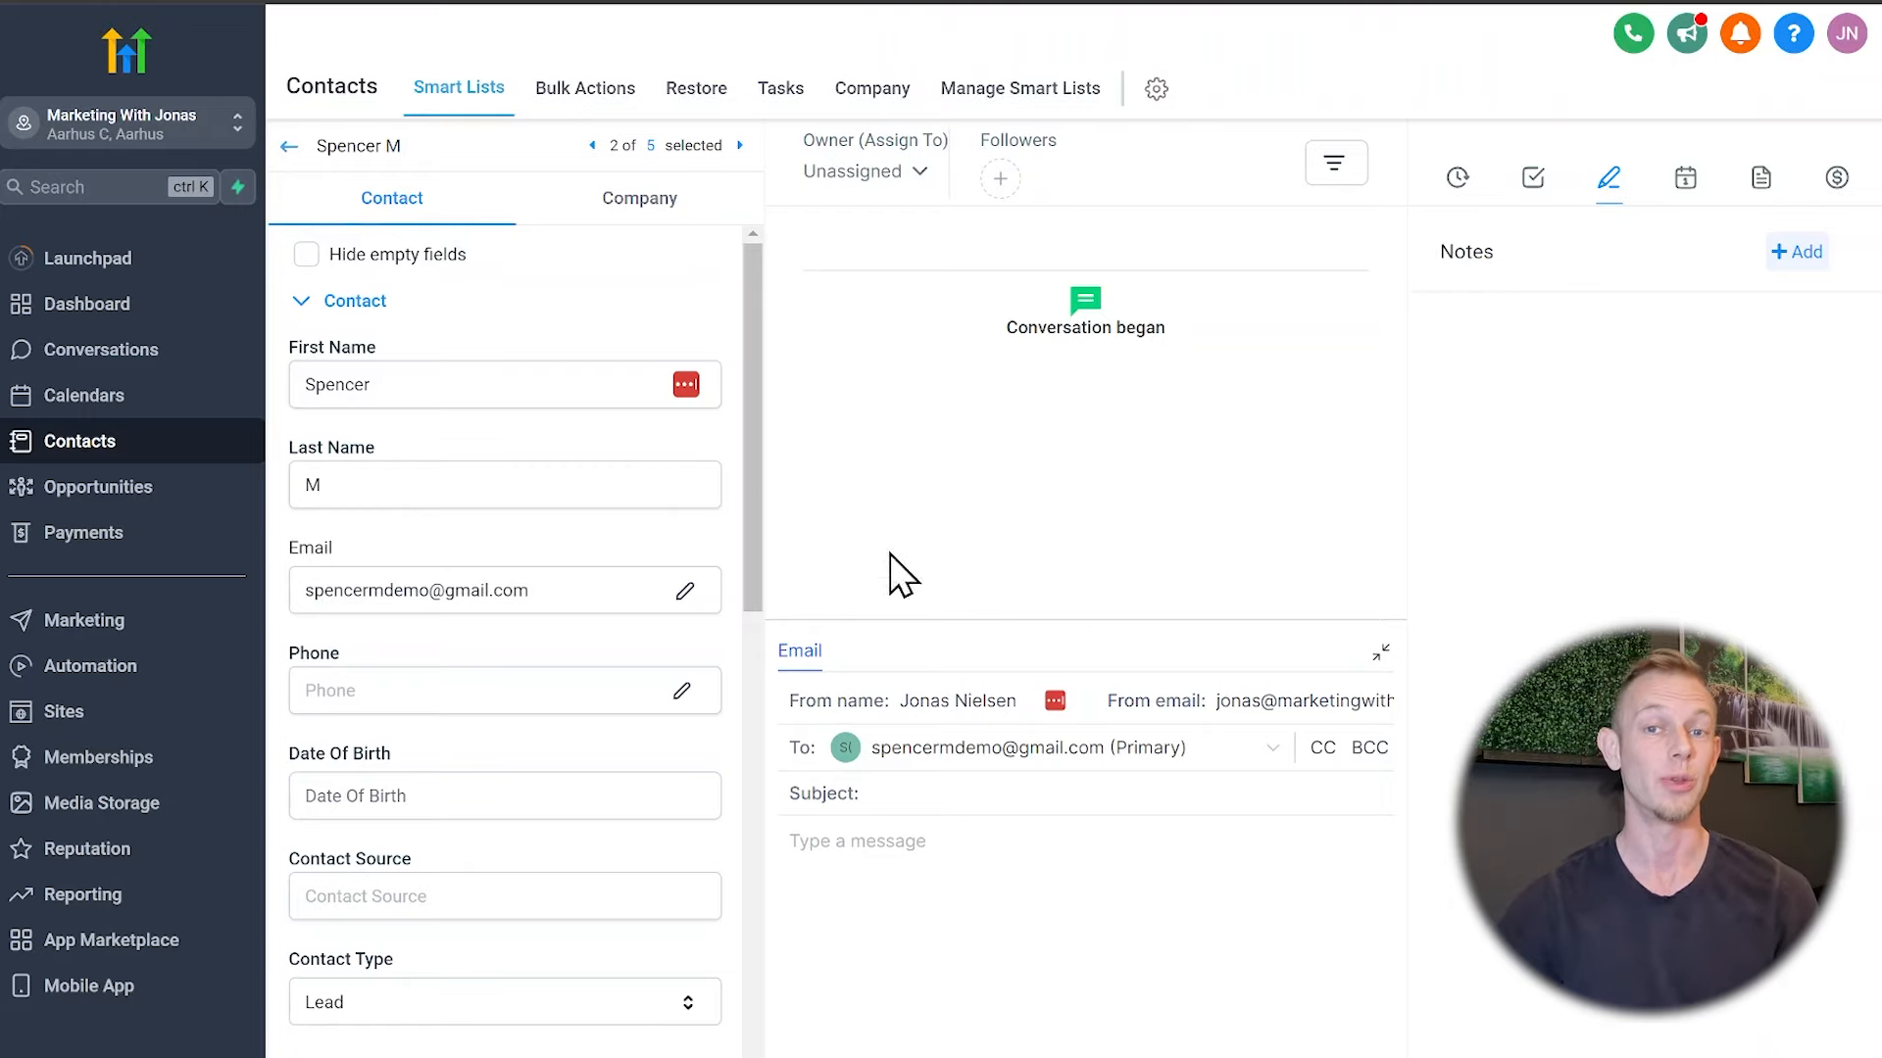
{"action": "left_click", "coordinate": [289, 146]}
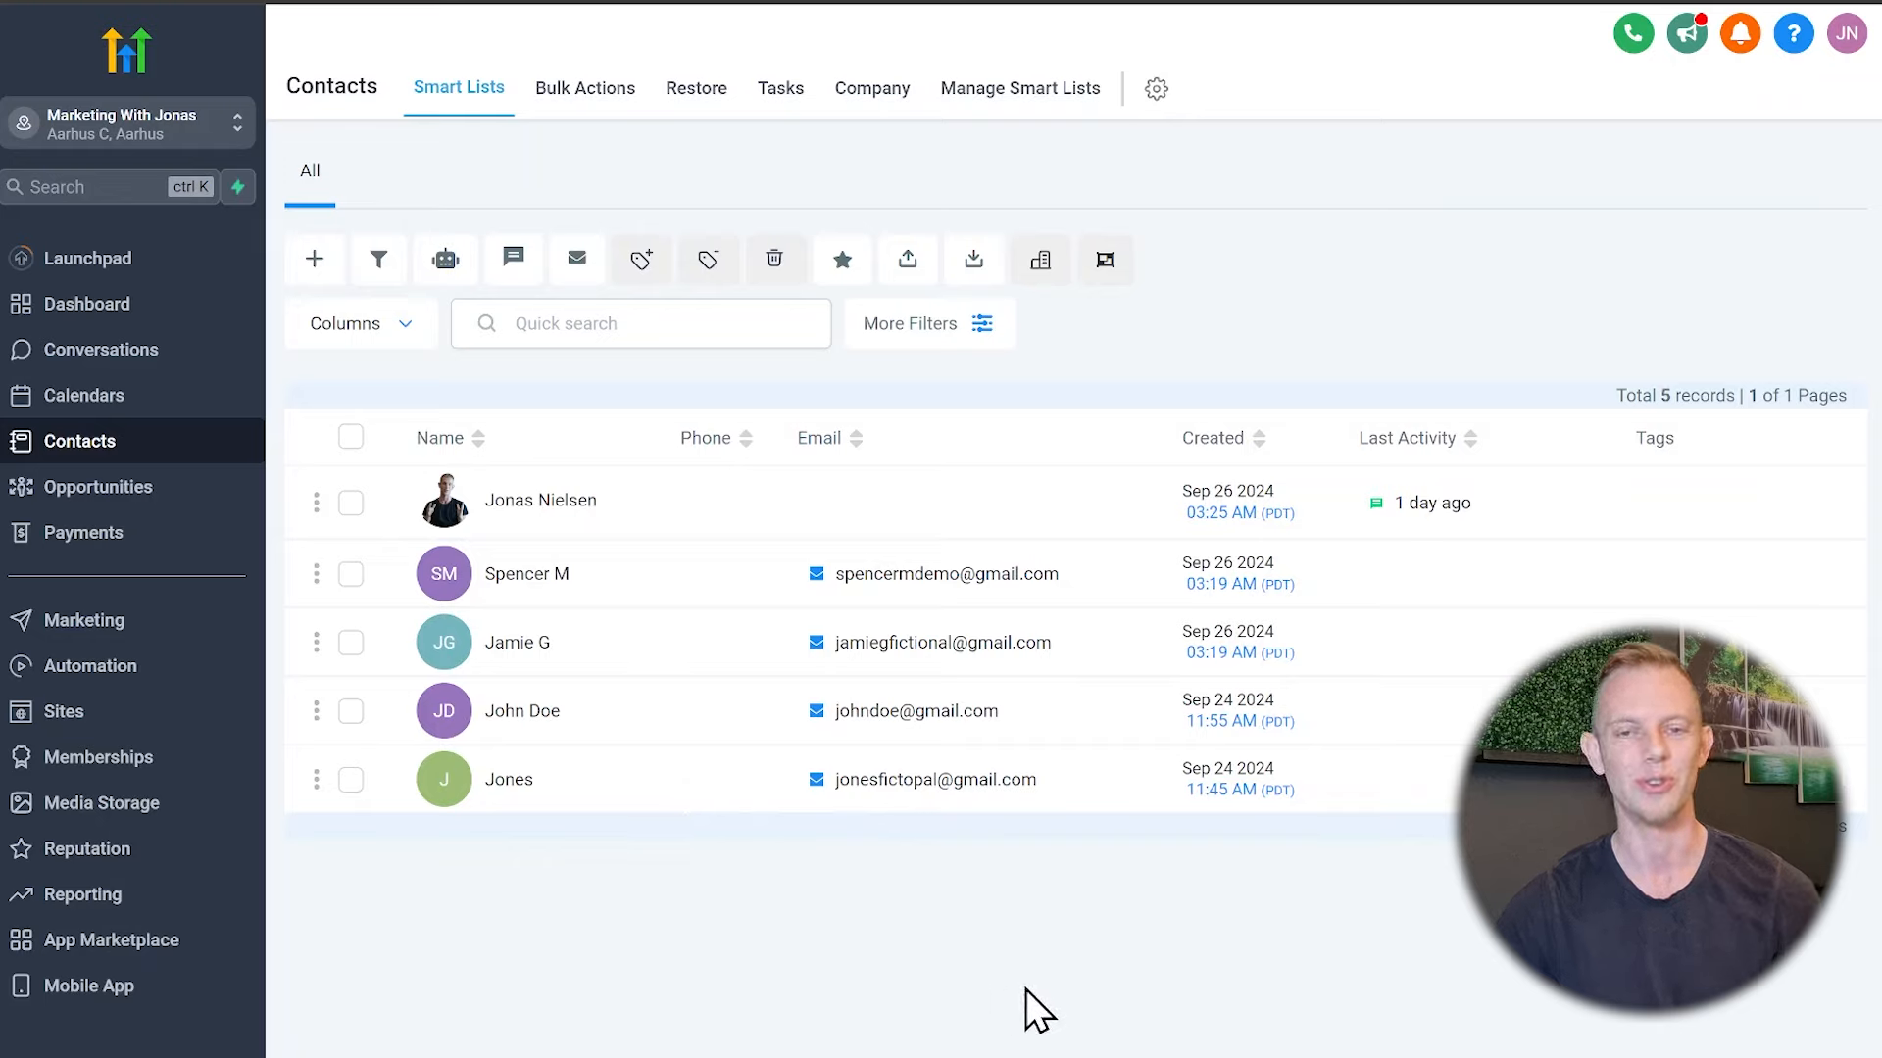
Try adding a new pipeline with three unnamed stages under Opportunities and cancel it
{"action": "left_click", "coordinate": [165, 497]}
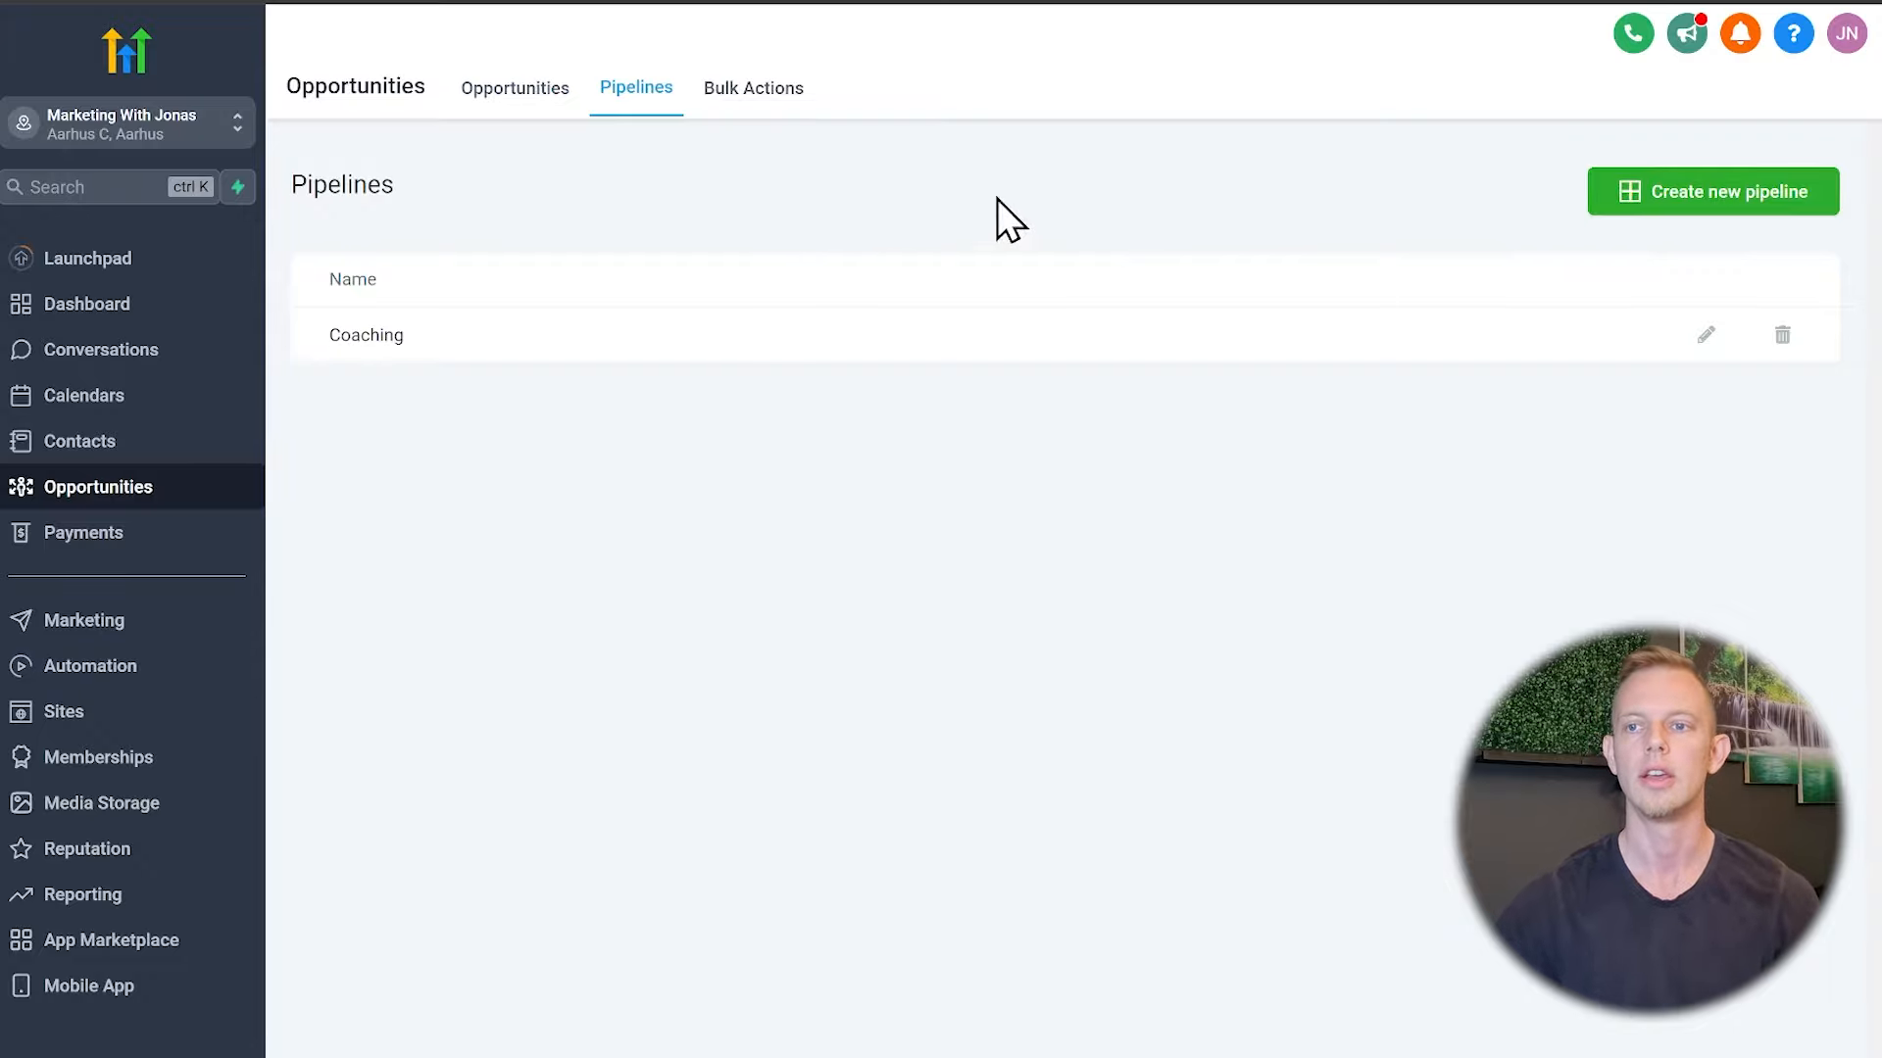
{"action": "left_click", "coordinate": [1701, 200]}
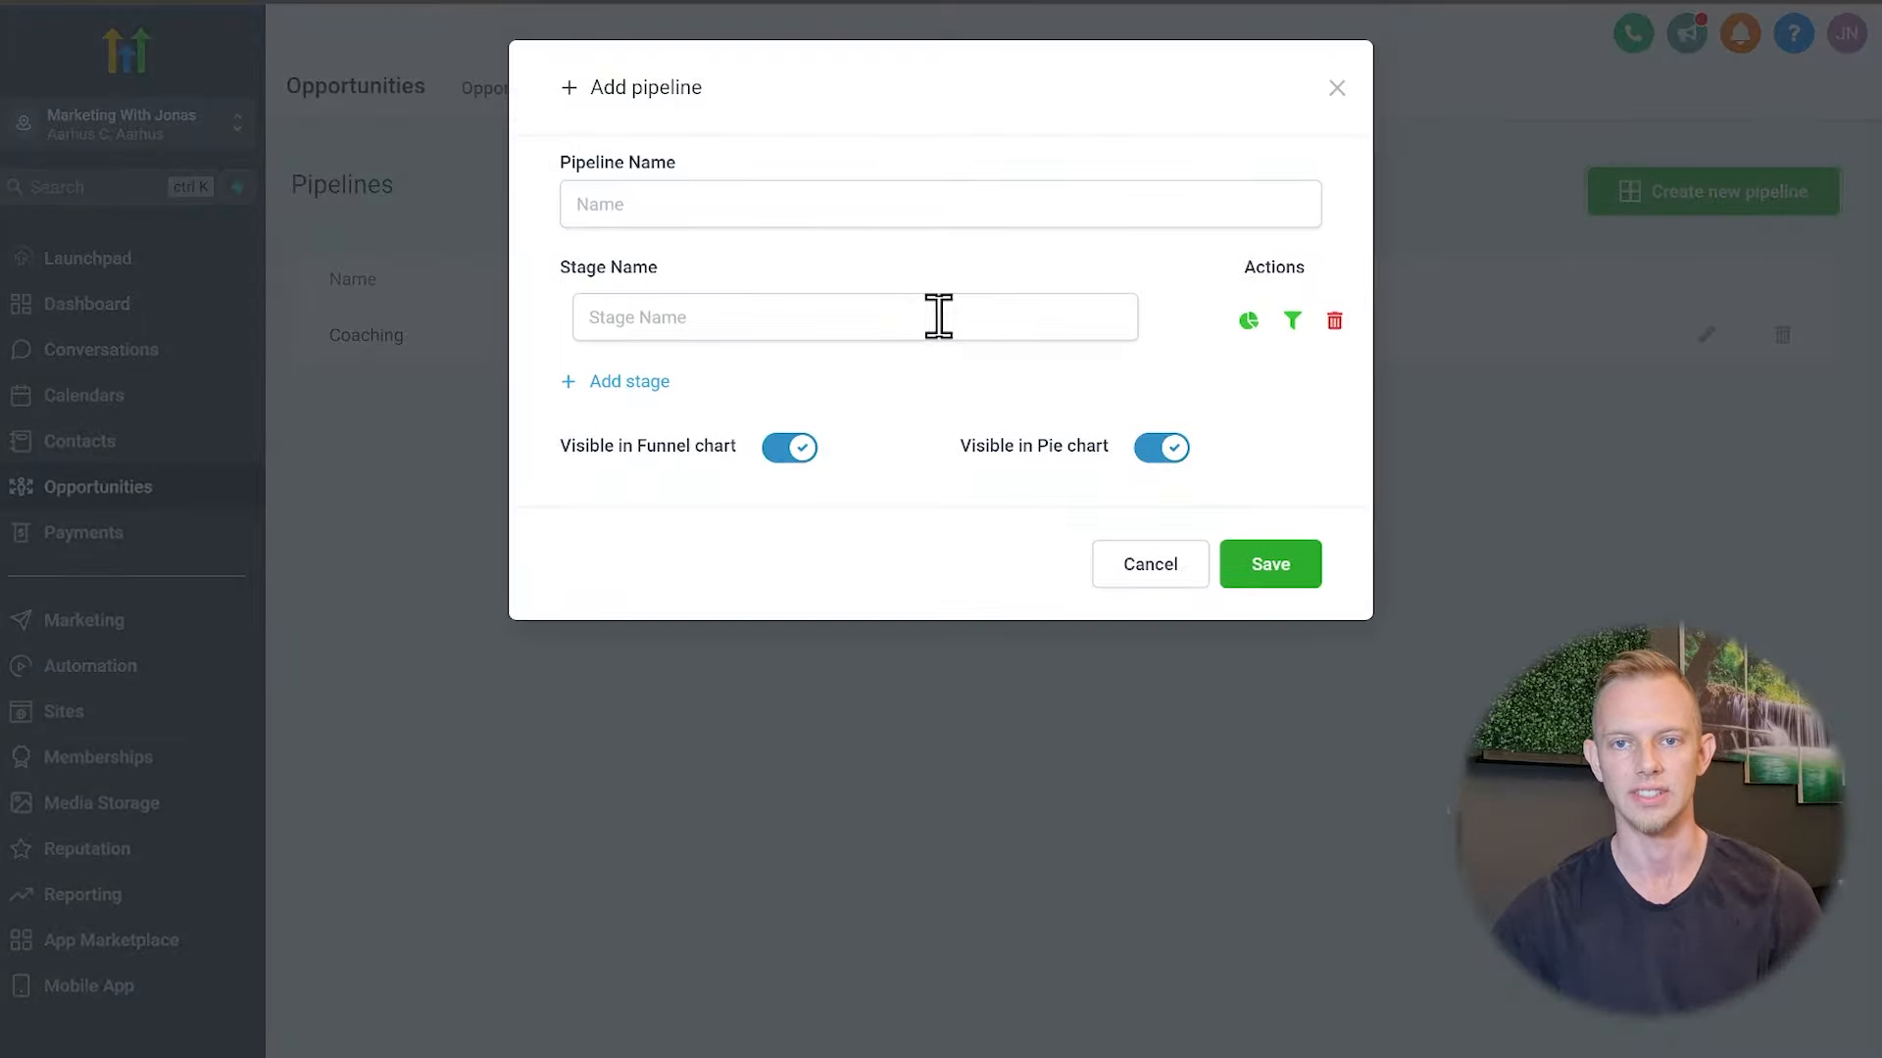
{"action": "left_click", "coordinate": [678, 305]}
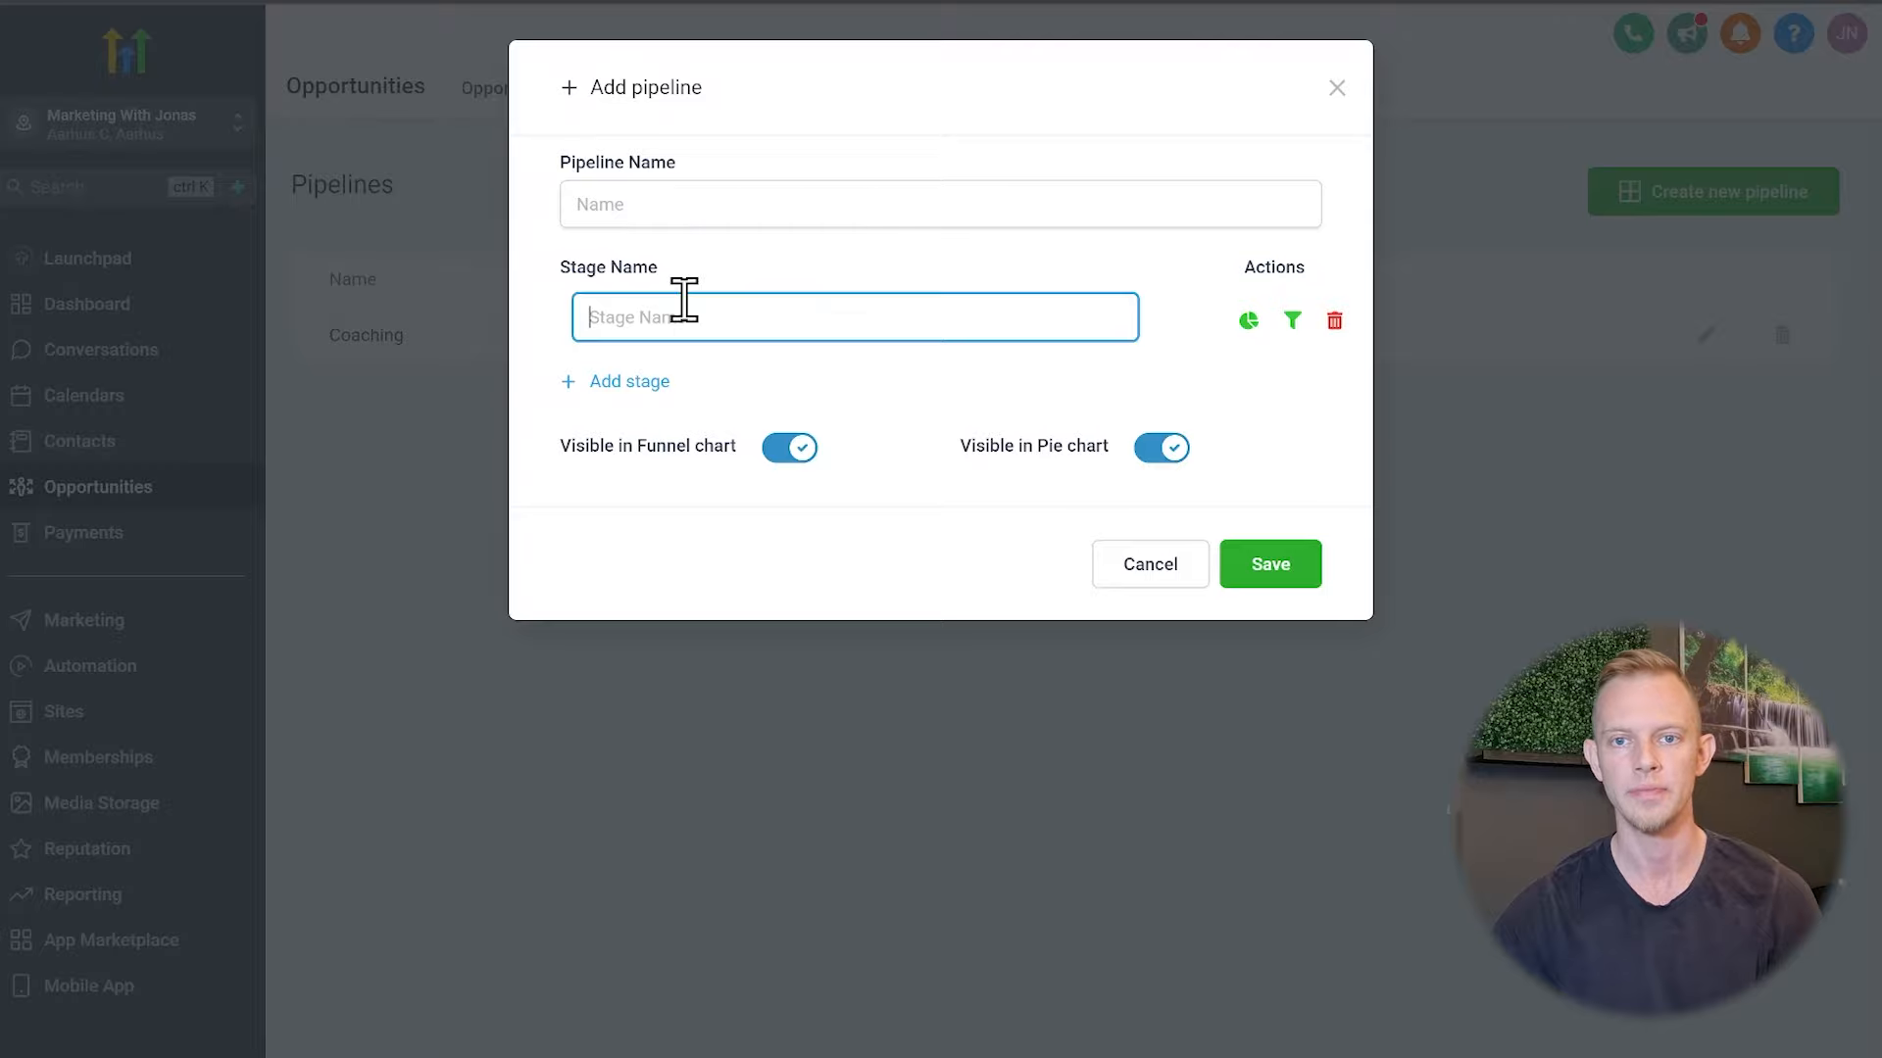
{"action": "left_click", "coordinate": [647, 384]}
{"action": "left_click", "coordinate": [645, 452]}
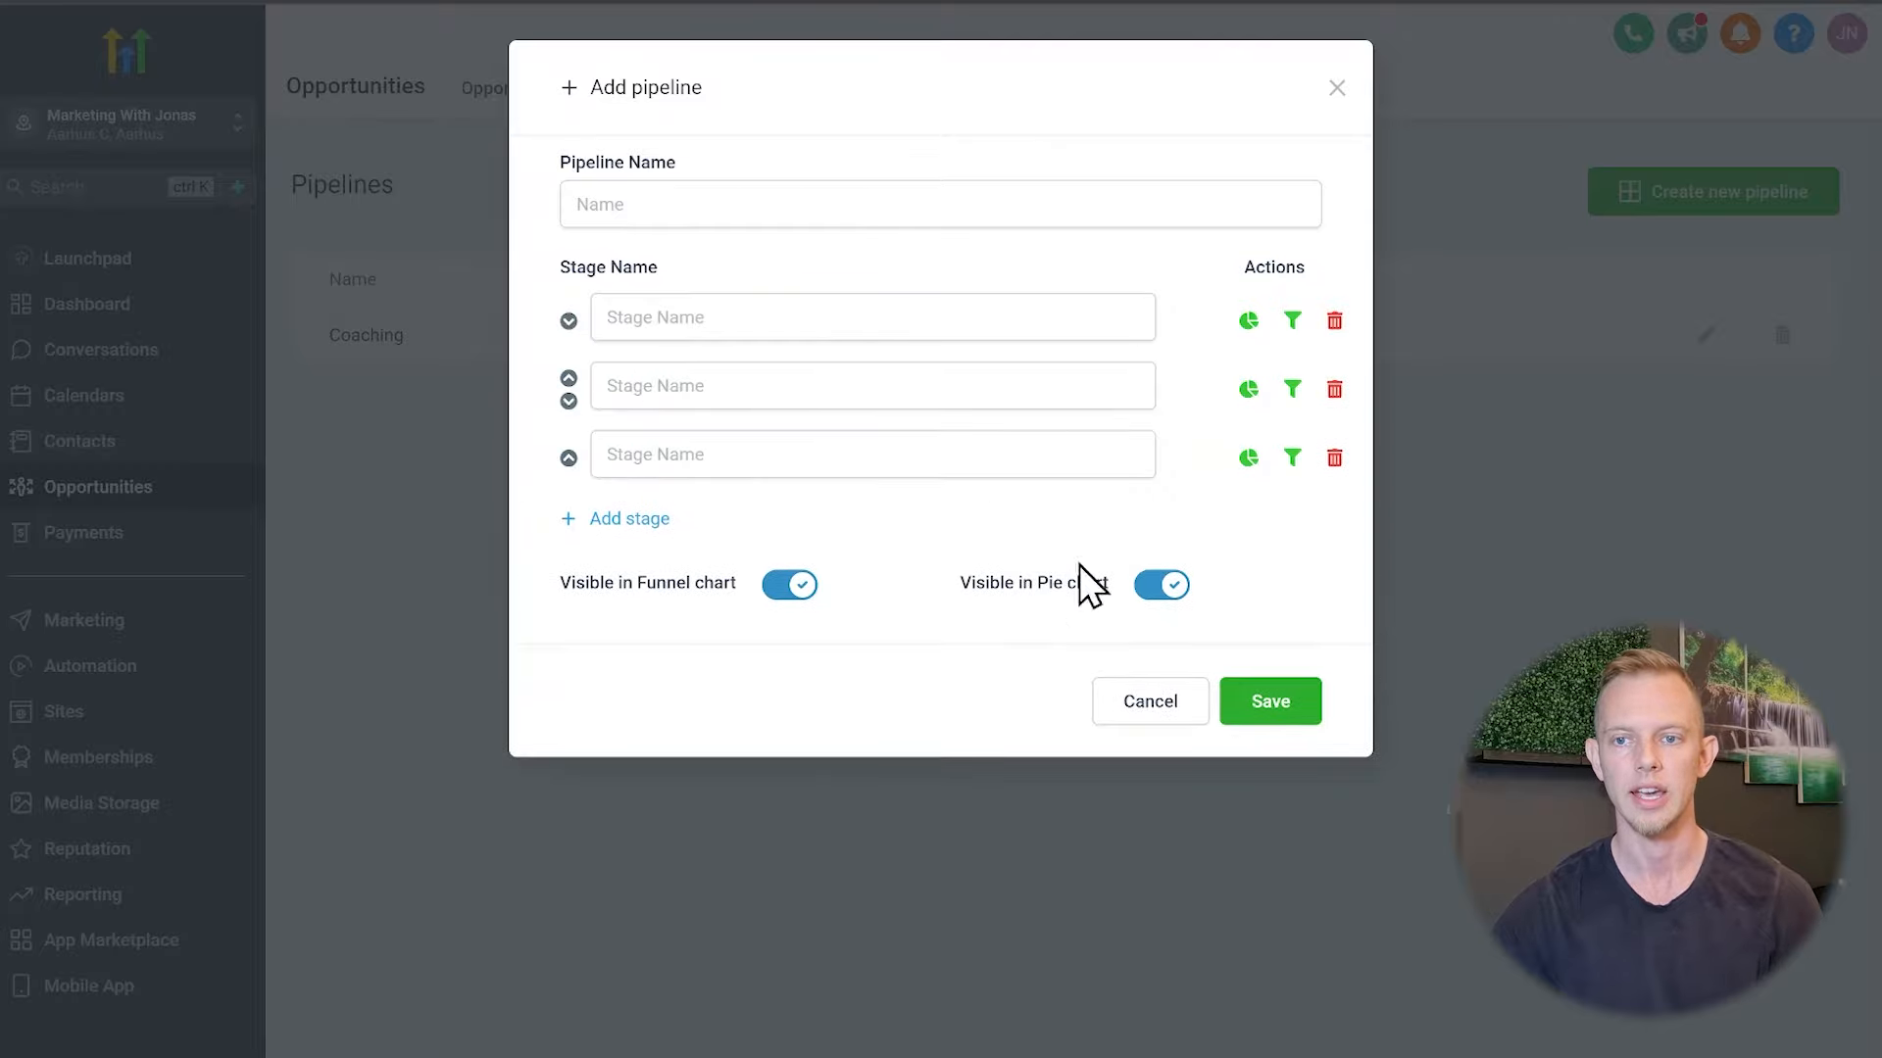
{"action": "left_click", "coordinate": [1137, 721]}
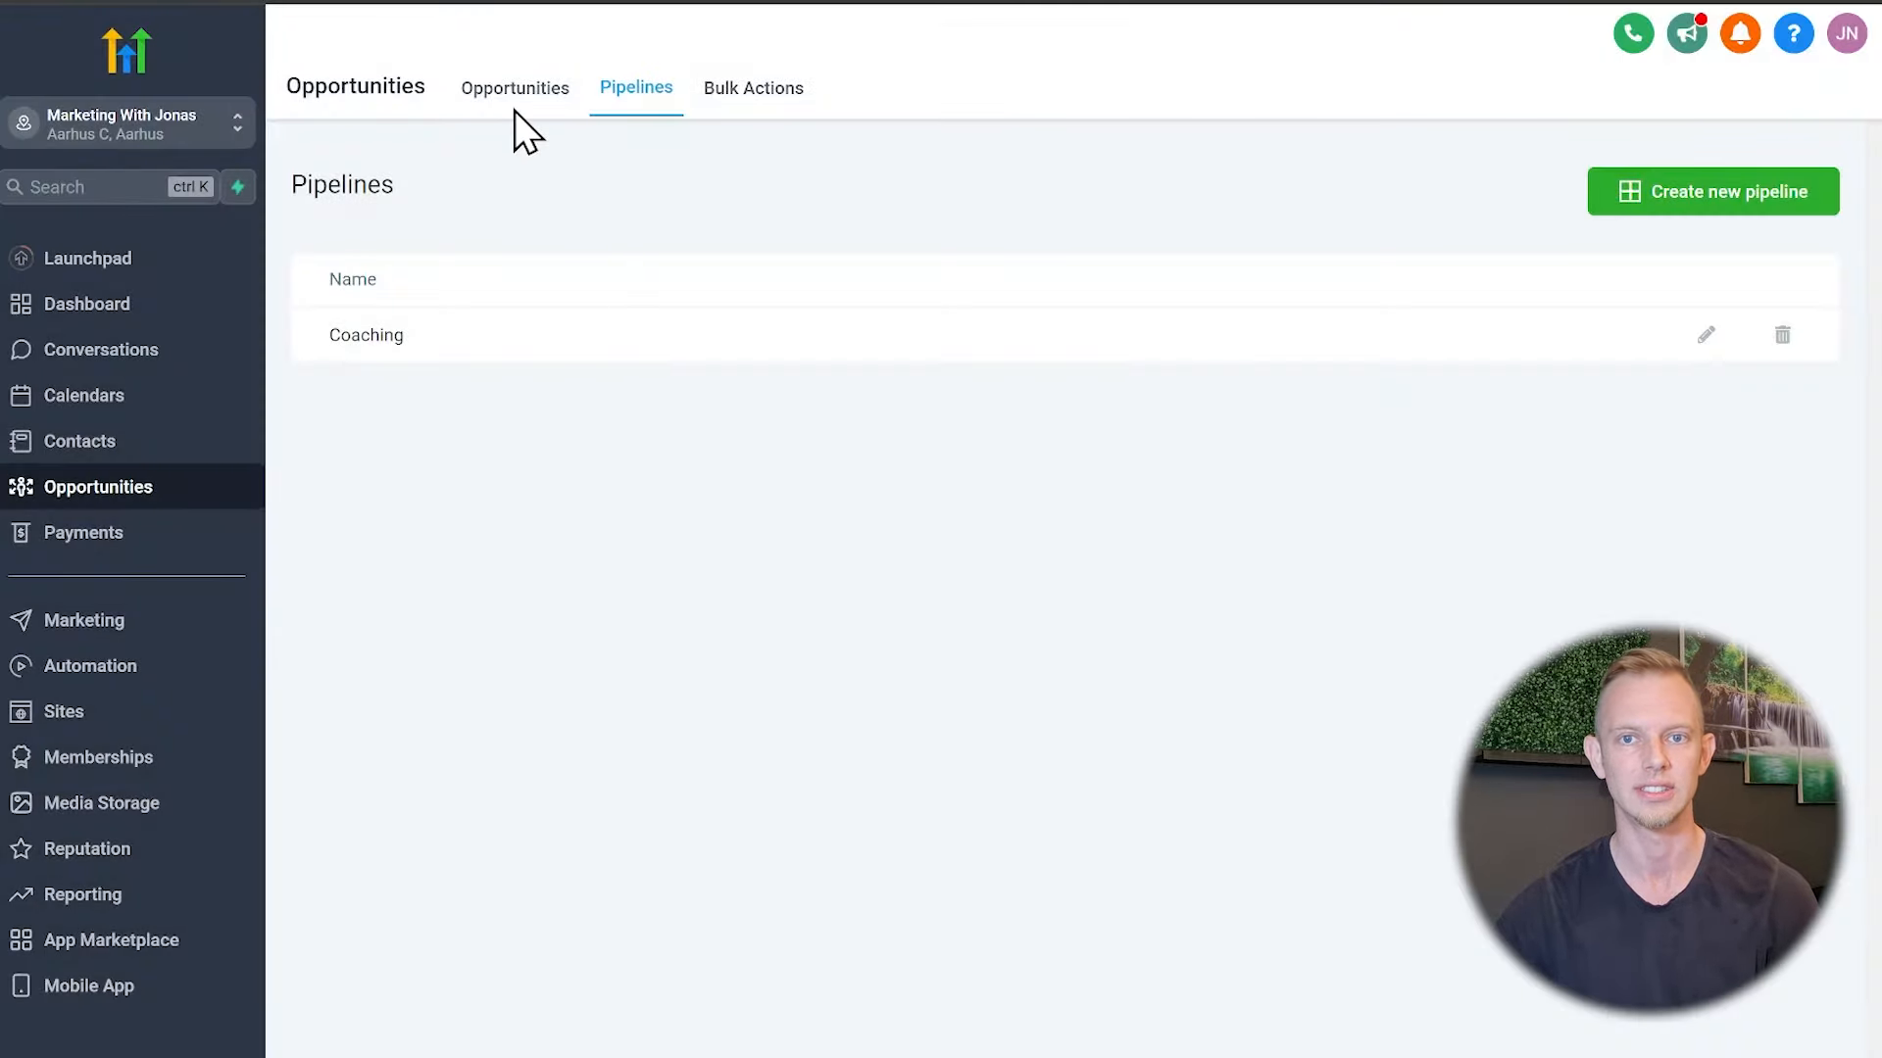
Move the Facebook-sourced opportunity on the Coaching pipeline board from New lead through Hot lead to Appointment set
{"action": "left_click", "coordinate": [511, 98]}
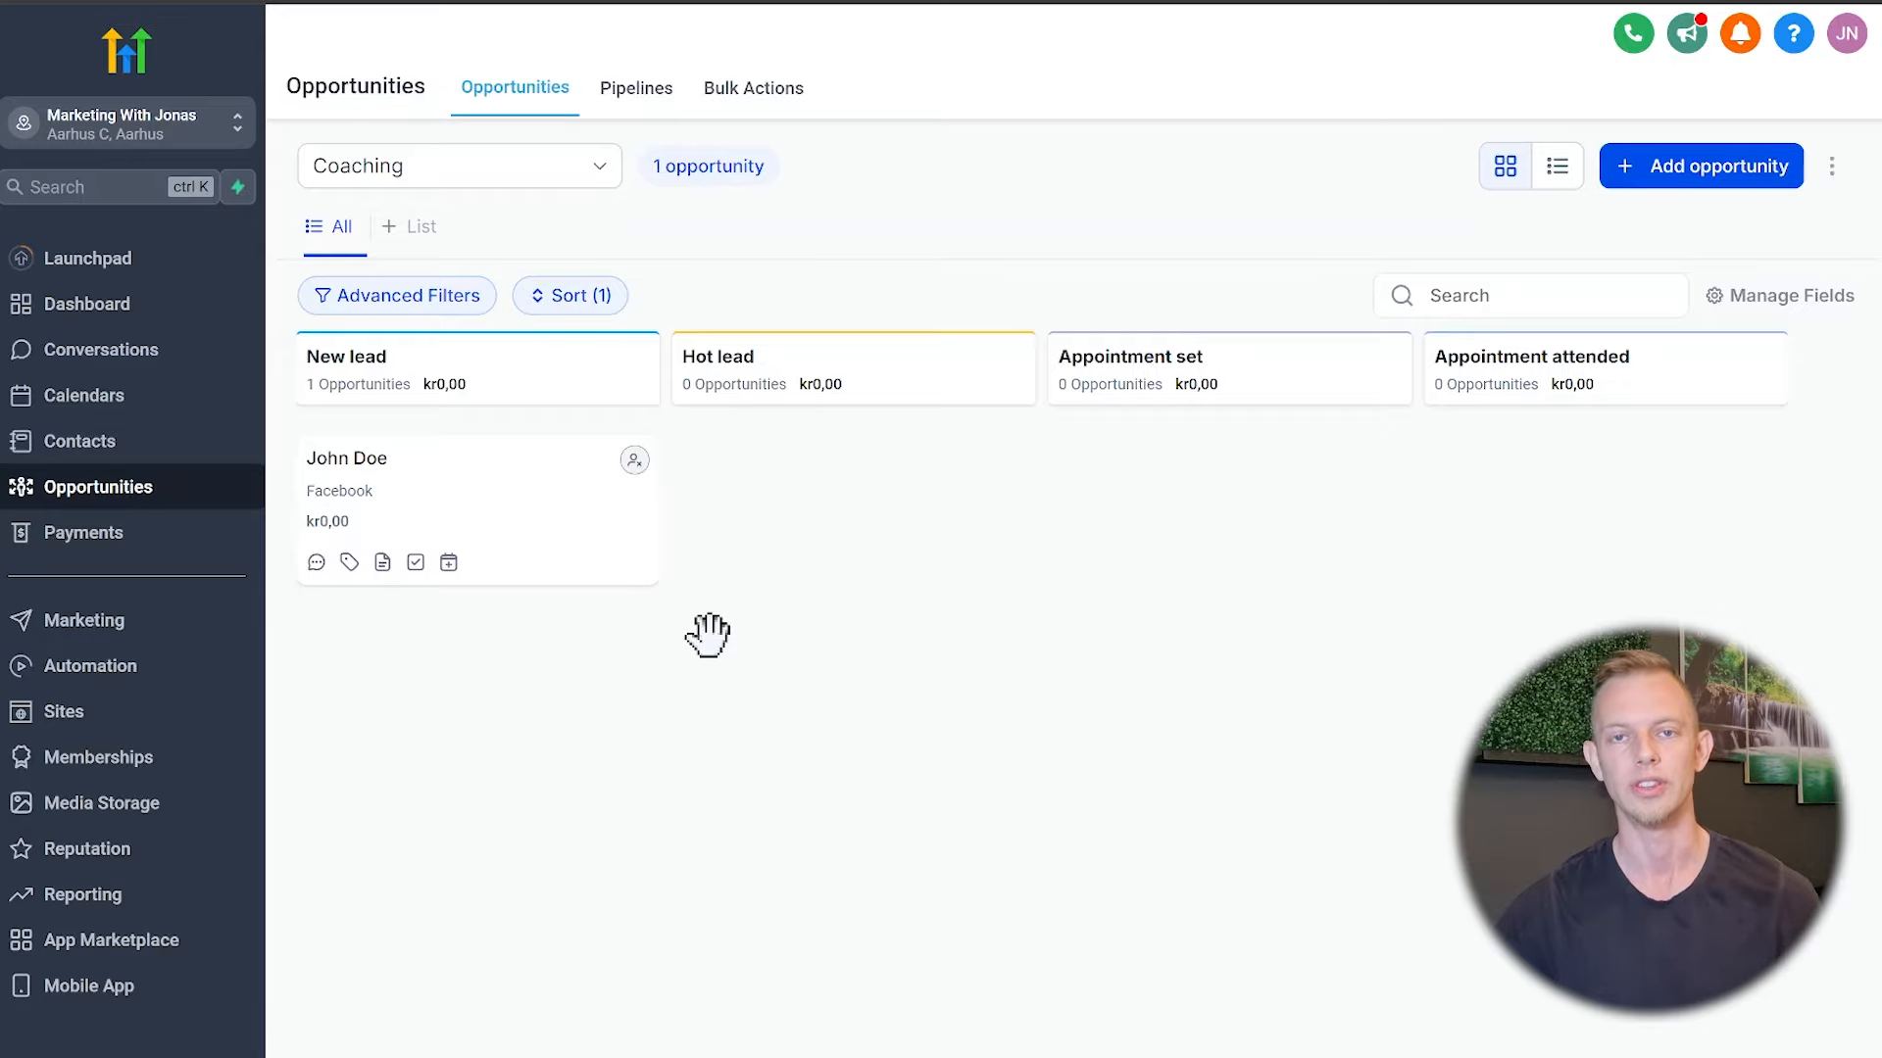
{"action": "left_click_drag", "start_coordinate": [538, 504], "coordinate": [943, 392]}
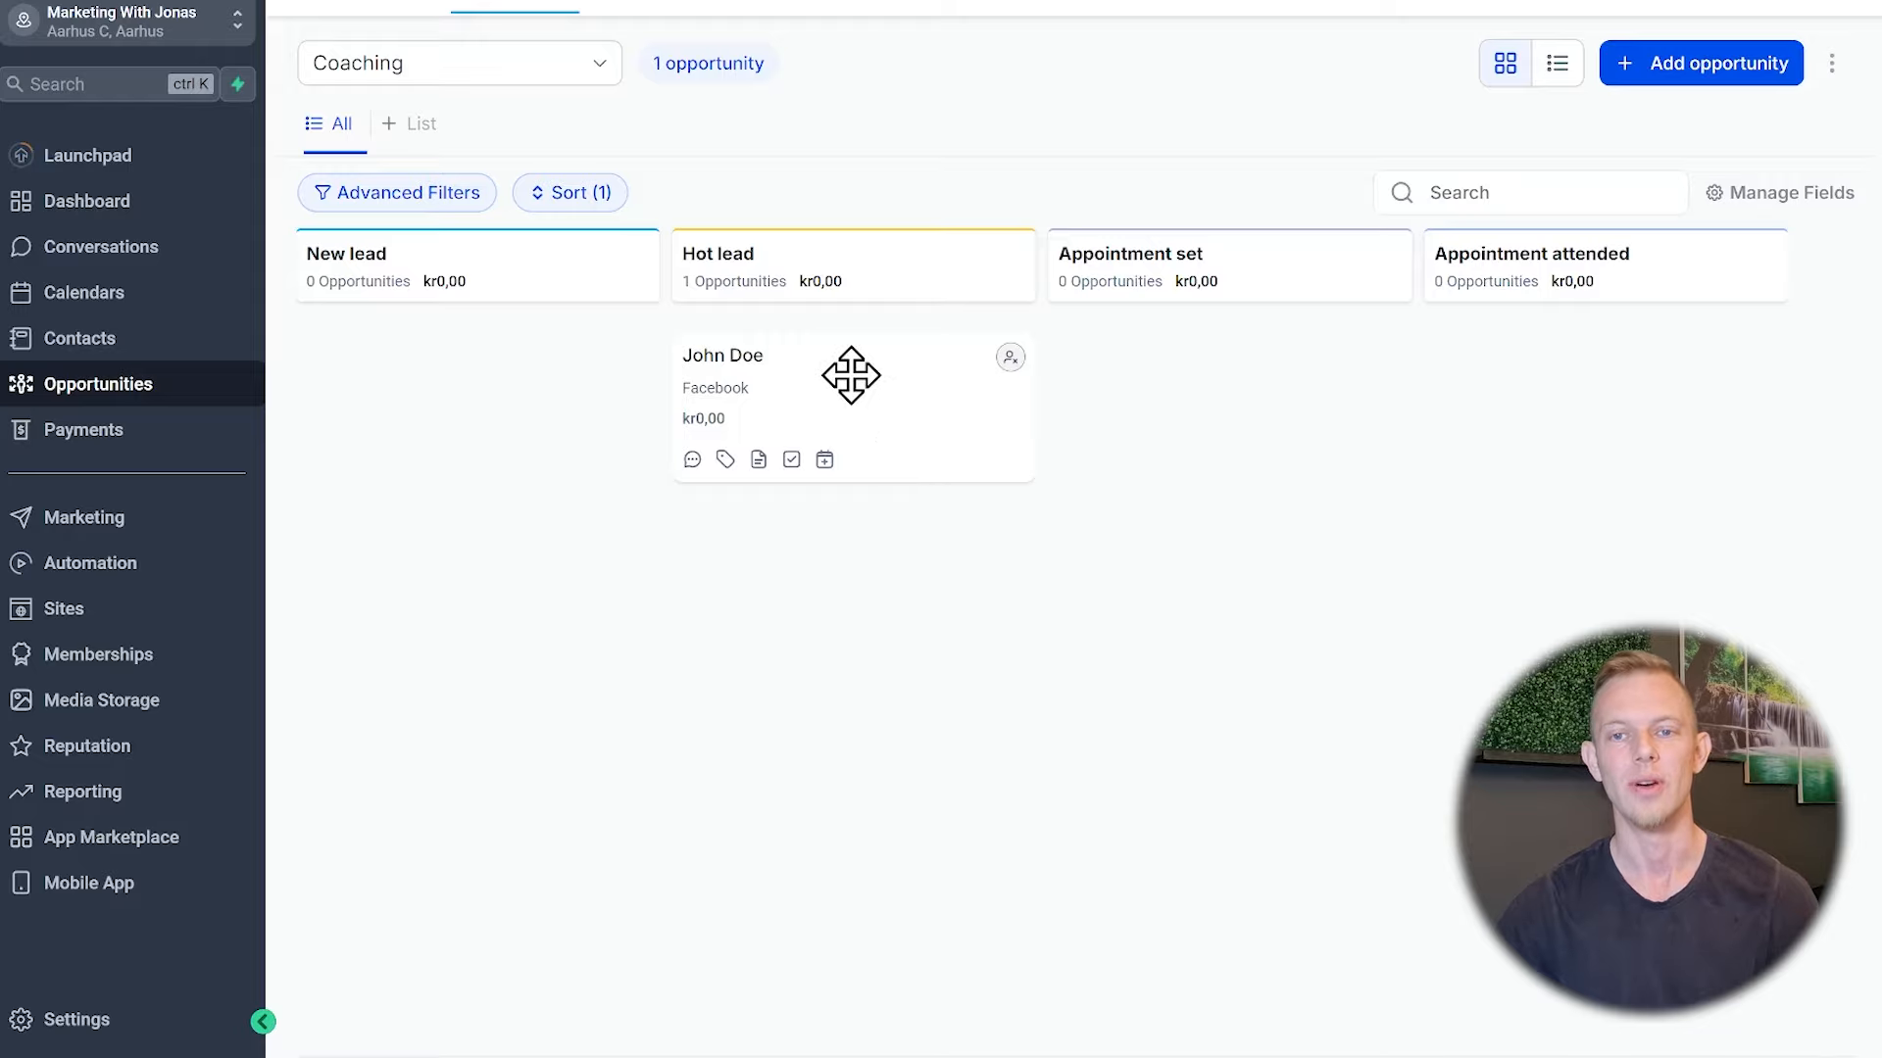
{"action": "left_click_drag", "start_coordinate": [849, 373], "coordinate": [1293, 378]}
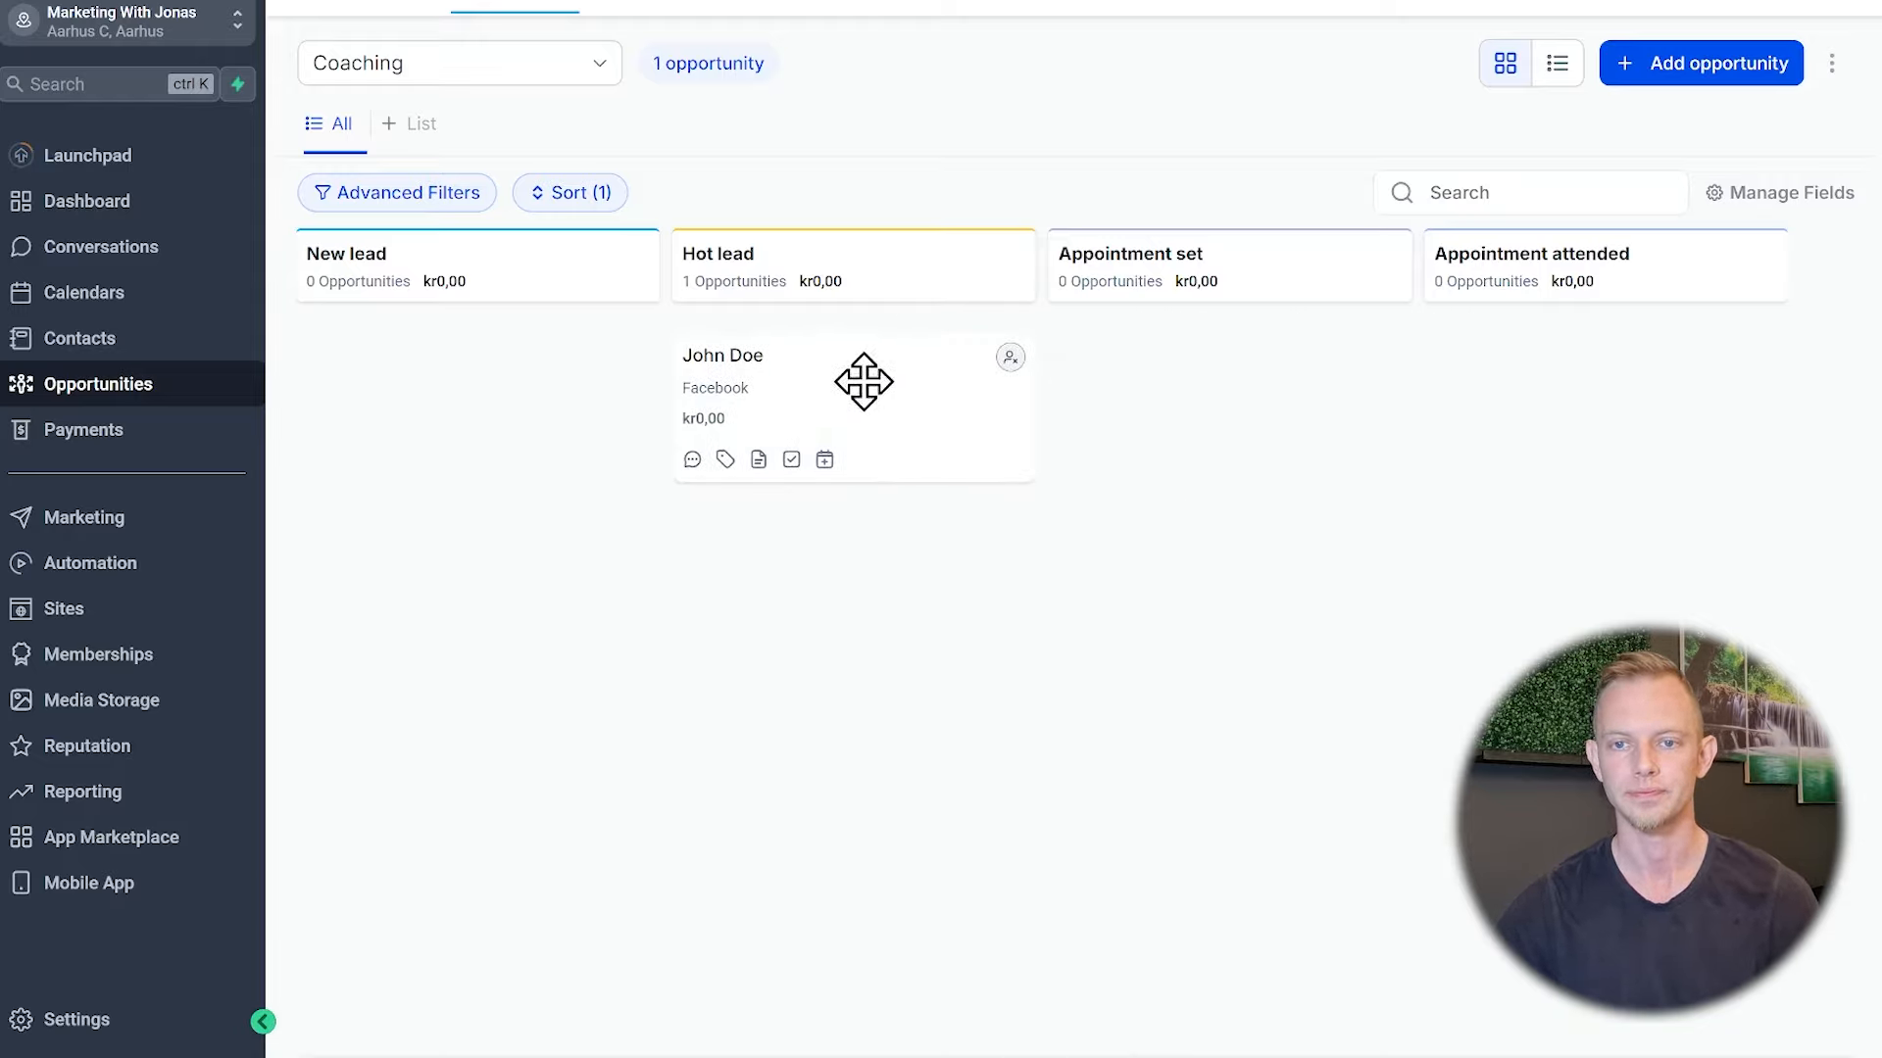
{"action": "left_click_drag", "start_coordinate": [861, 382], "coordinate": [1303, 356]}
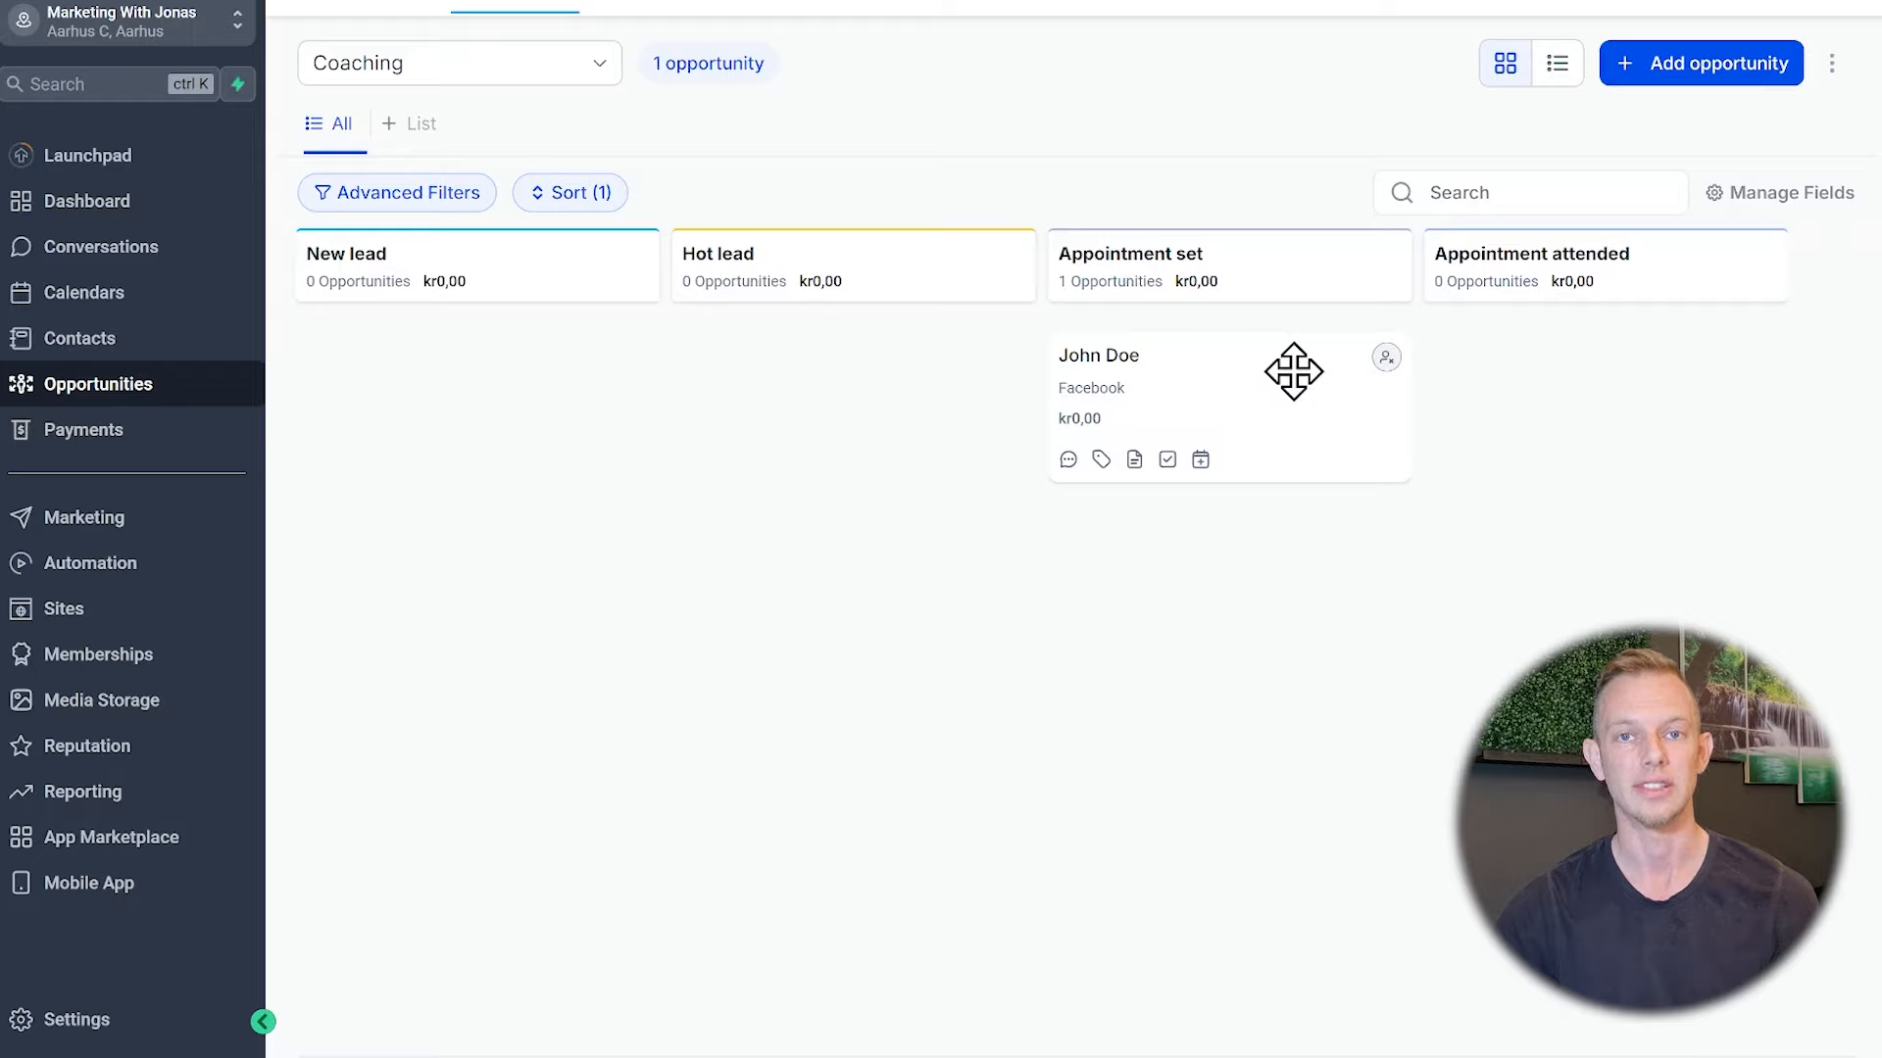
{"action": "left_click_drag", "start_coordinate": [1256, 344], "coordinate": [667, 950]}
{"action": "left_click_drag", "start_coordinate": [639, 1029], "coordinate": [1157, 368]}
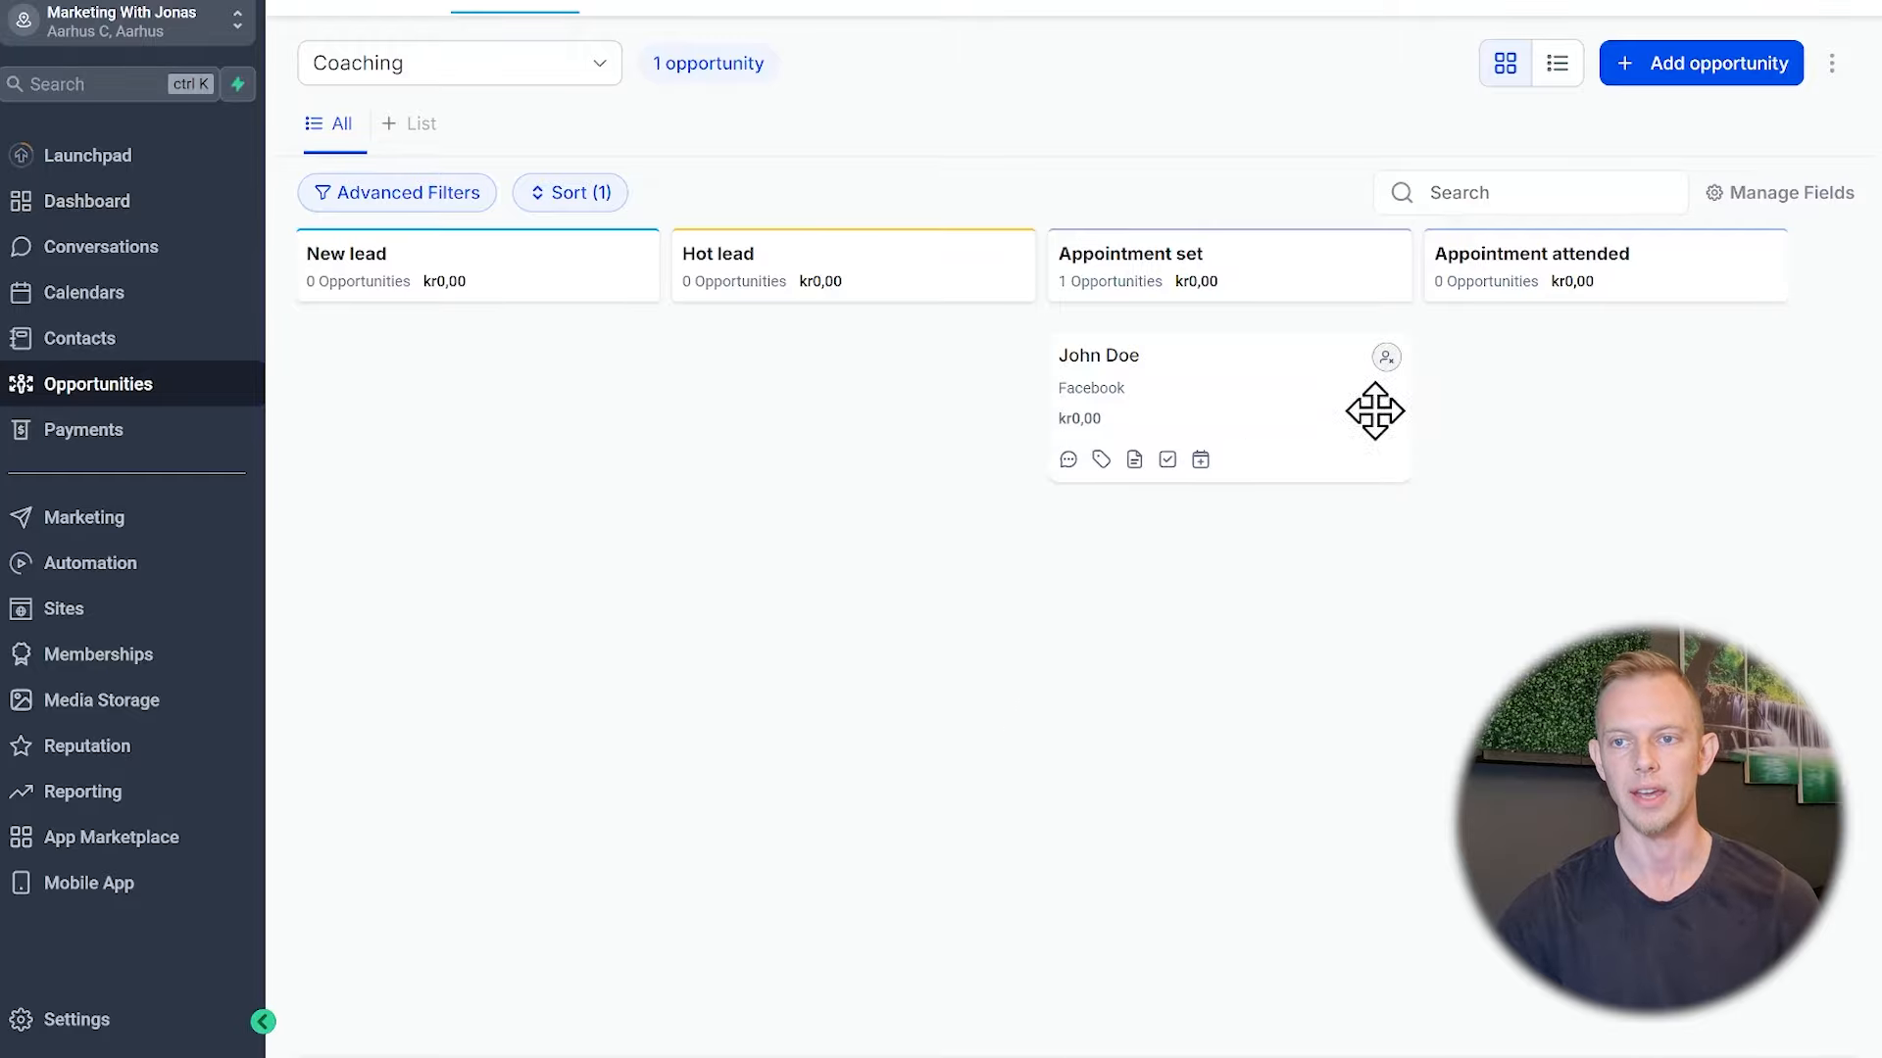
Examine the Dashboard's opportunity status, value, conversion rate, funnel and stage distribution charts
{"action": "left_click", "coordinate": [74, 204]}
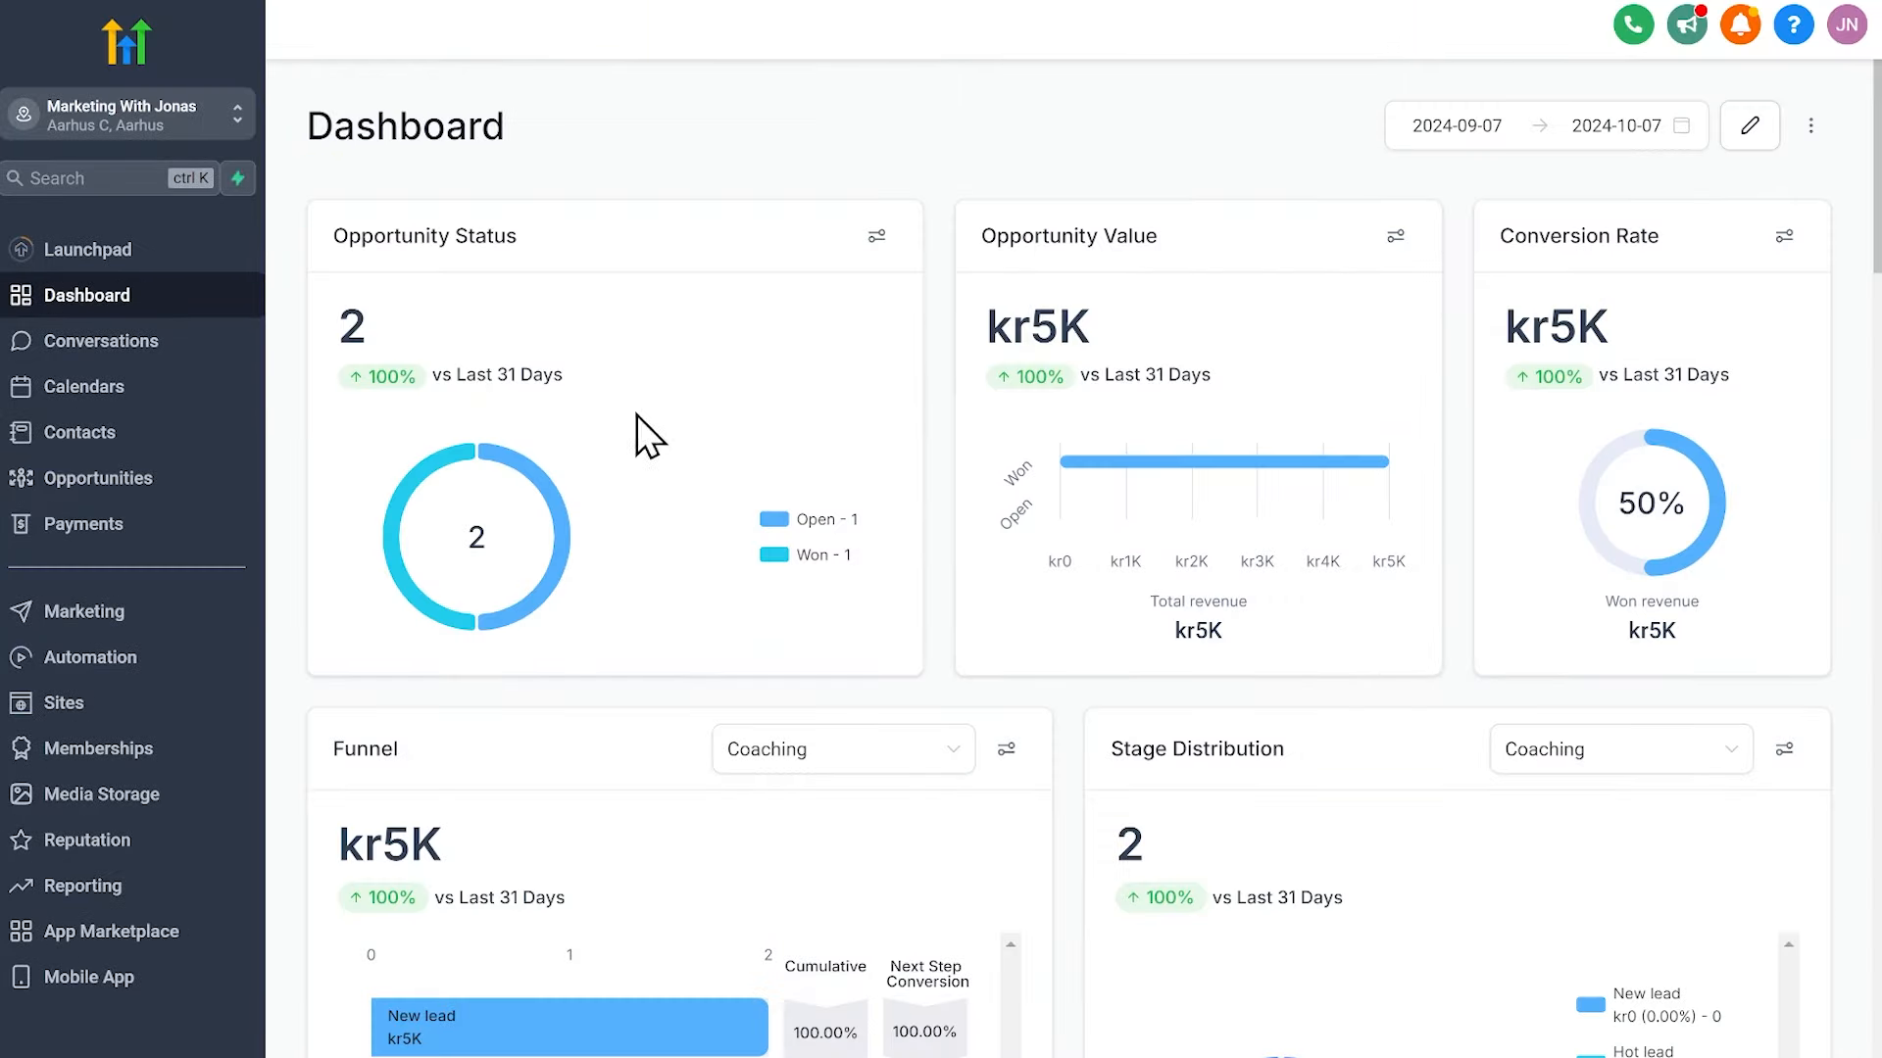
{"action": "scroll", "coordinate": [1495, 314], "scroll_direction": "down", "scroll_amount": 8}
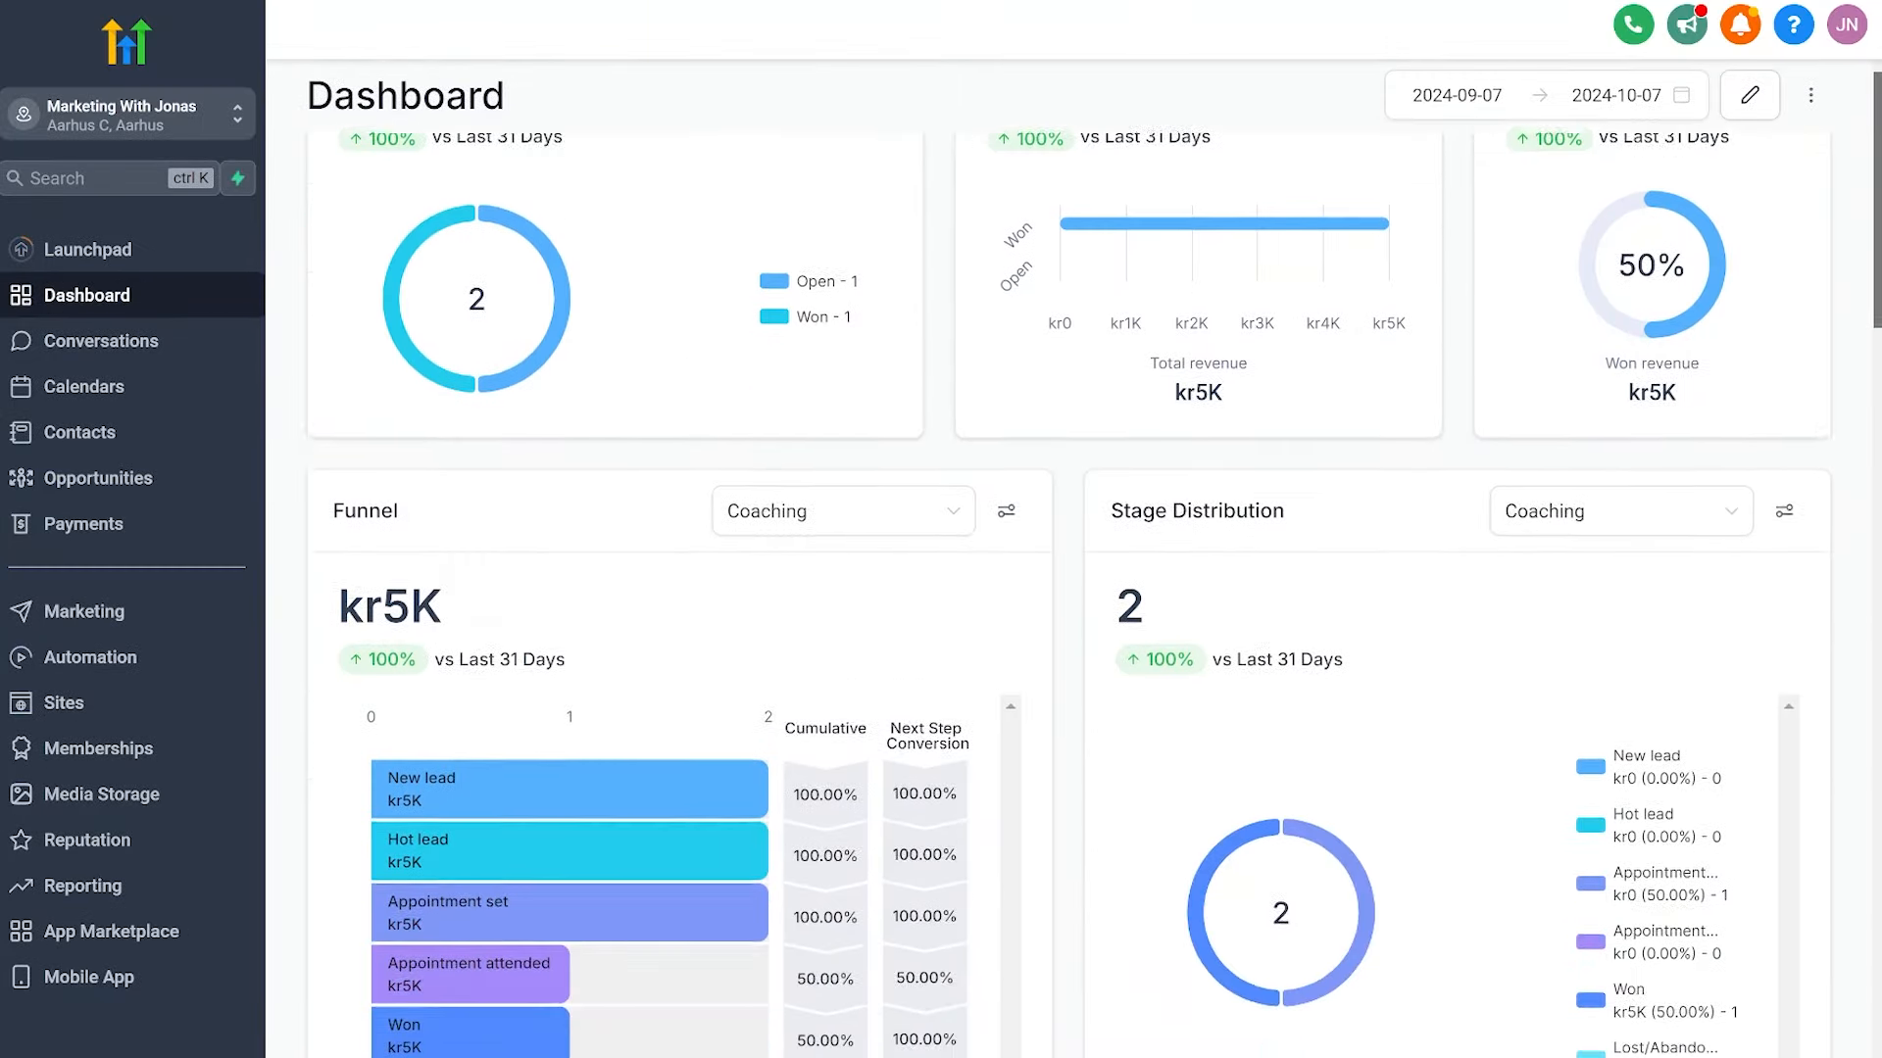
{"action": "scroll", "coordinate": [1068, 588], "scroll_direction": "down", "scroll_amount": 10}
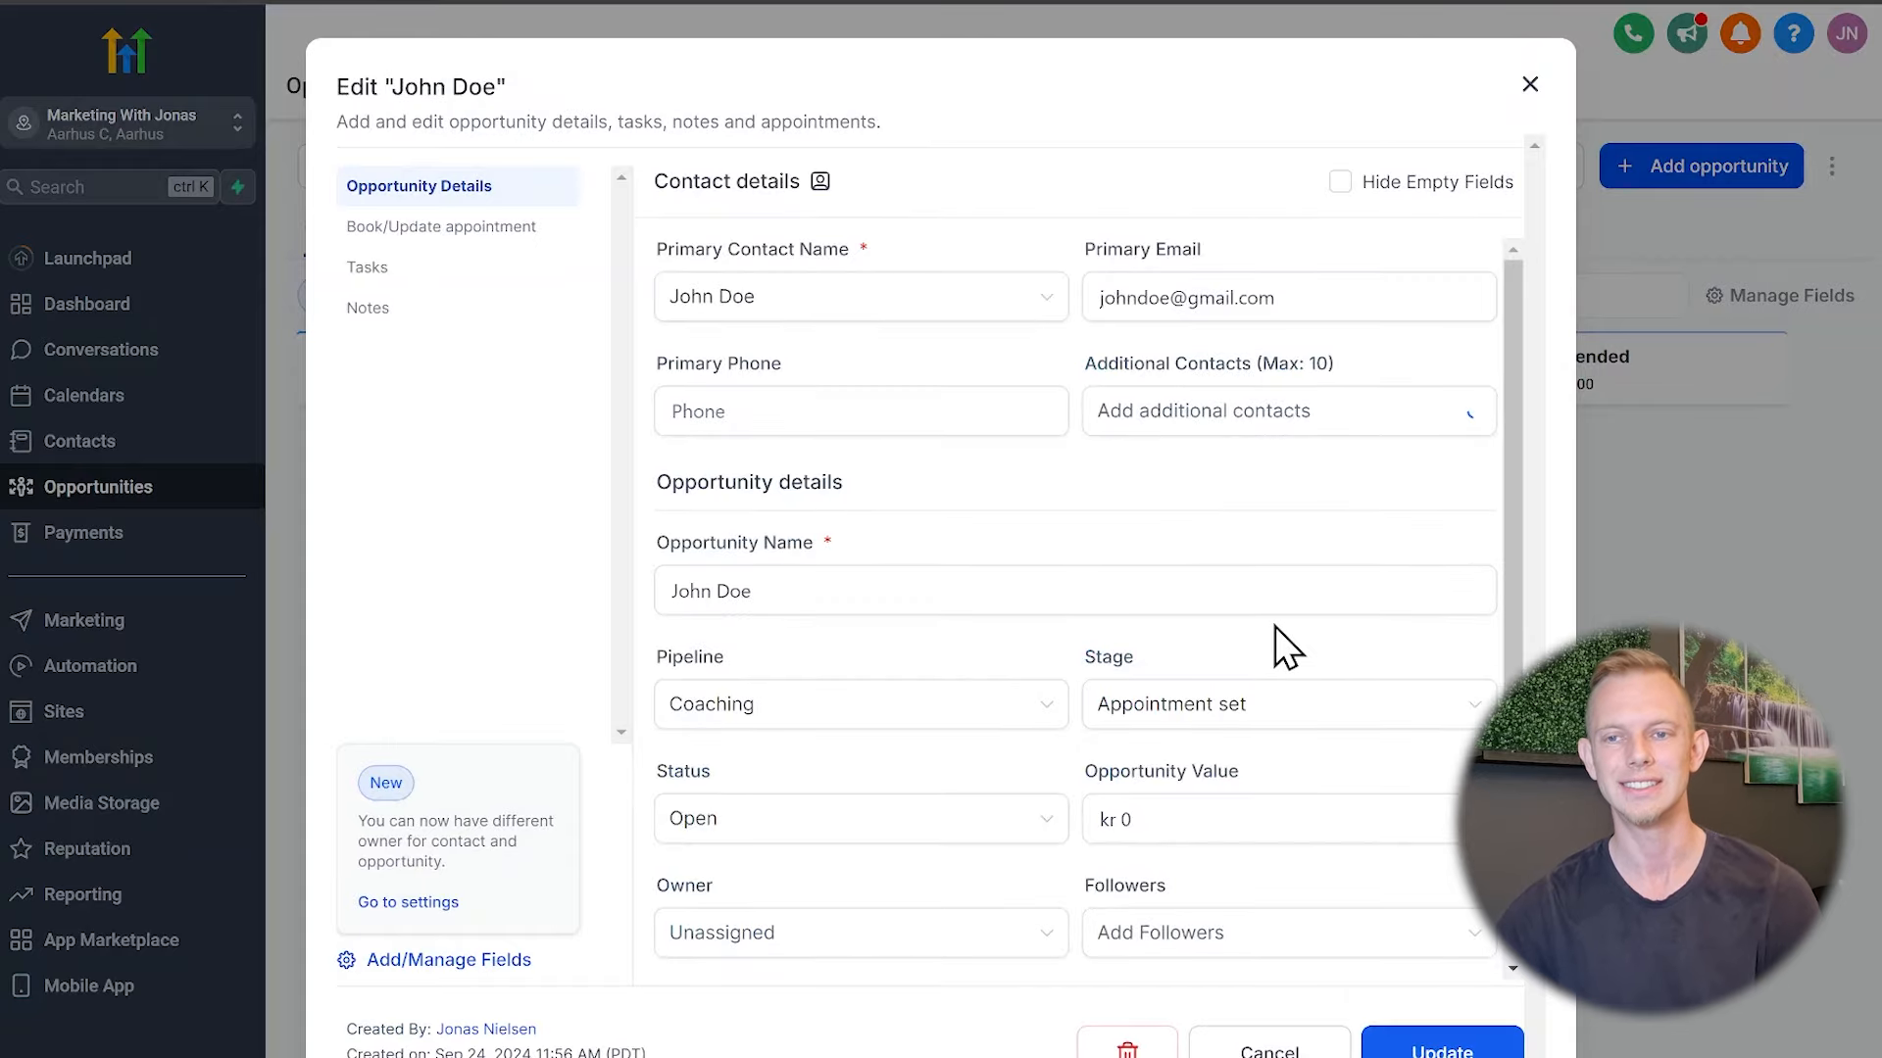
Try changing the Appointment set opportunity's source to Facebook Ad, and close its details without updating
{"action": "left_click_drag", "start_coordinate": [1508, 496], "coordinate": [1510, 686]}
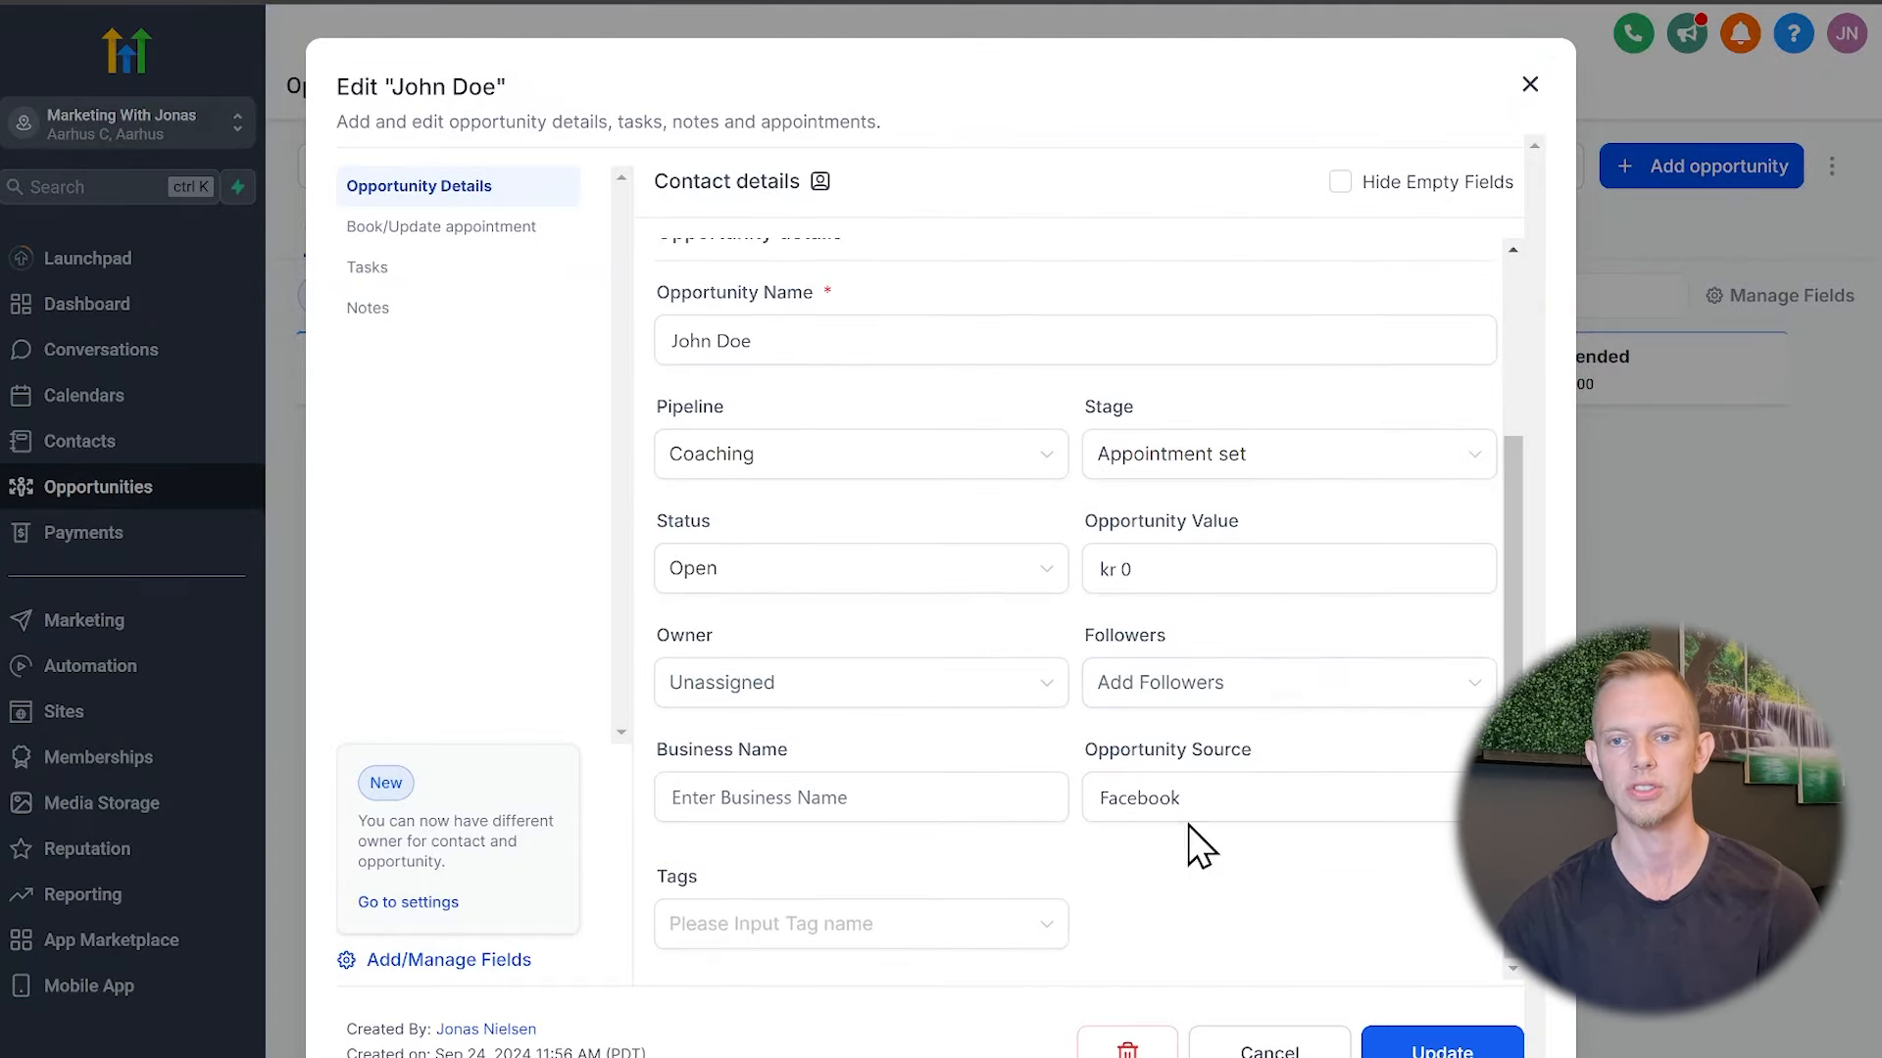
{"action": "left_click", "coordinate": [1221, 808]}
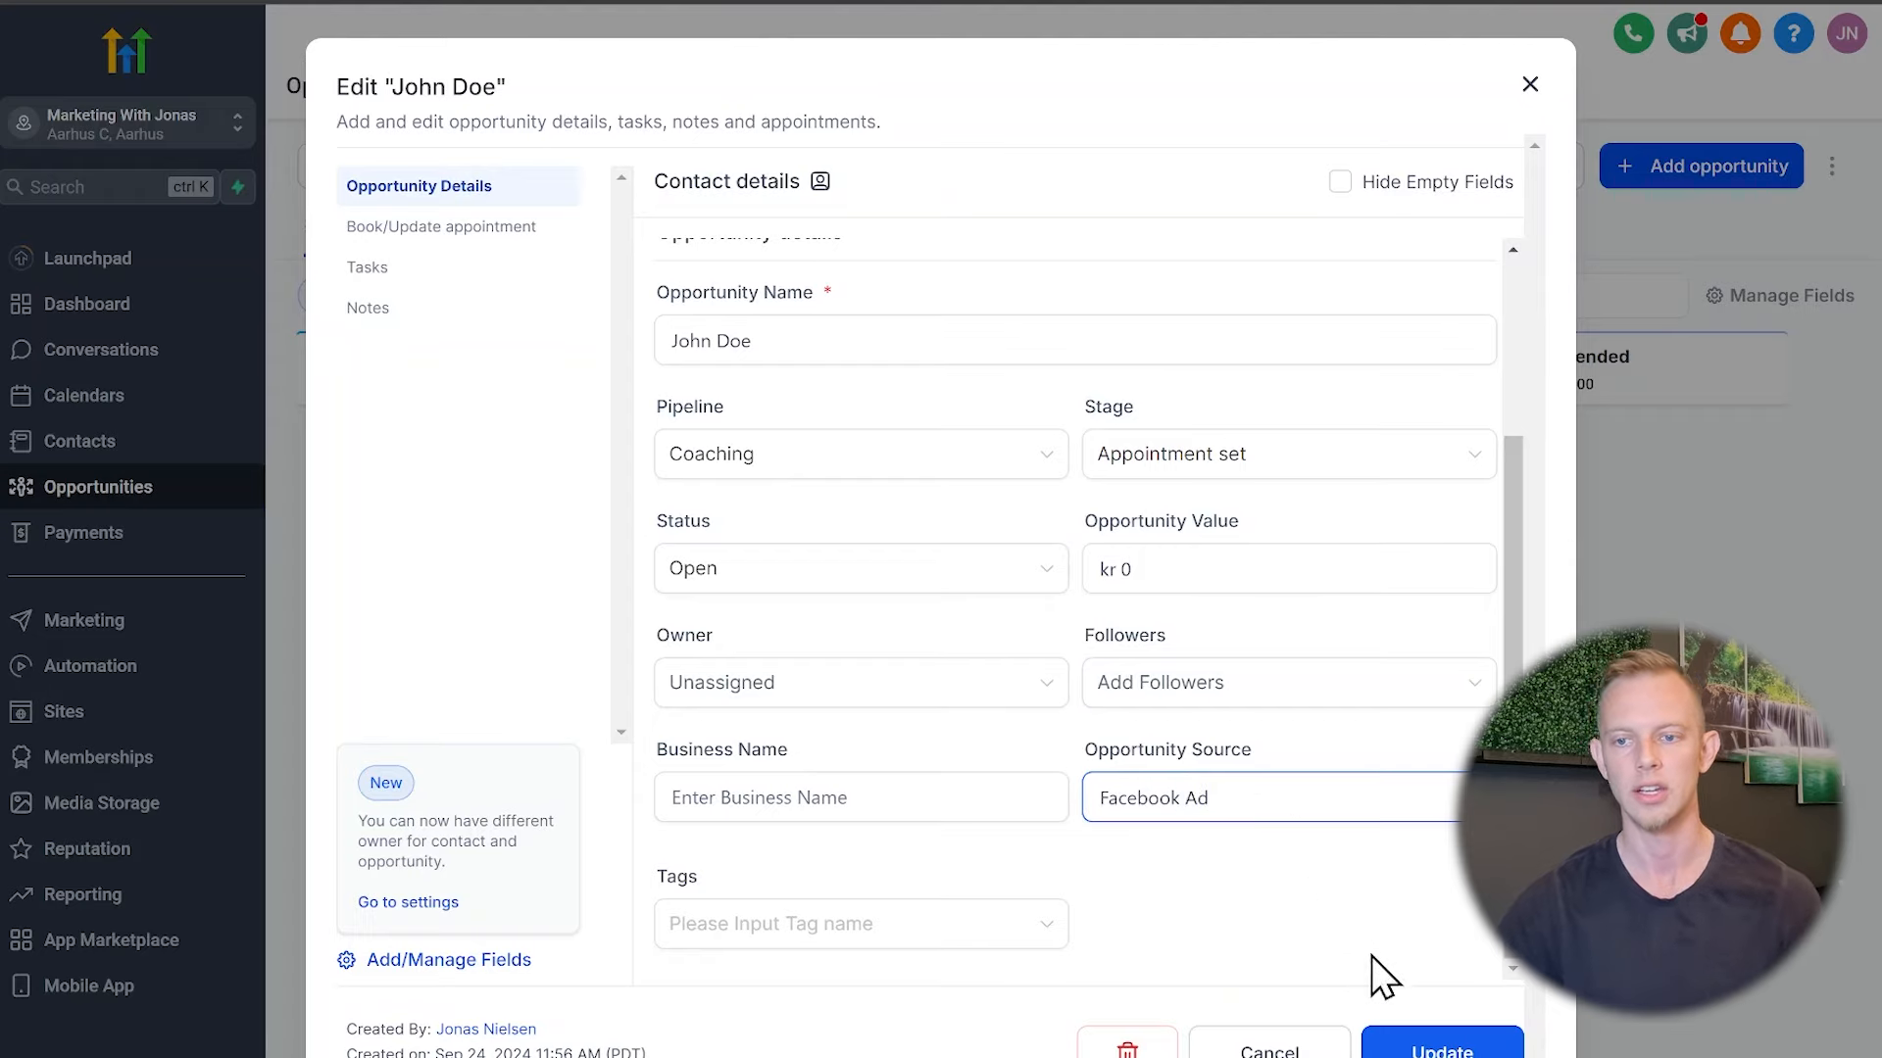
{"action": "left_click", "coordinate": [1186, 572]}
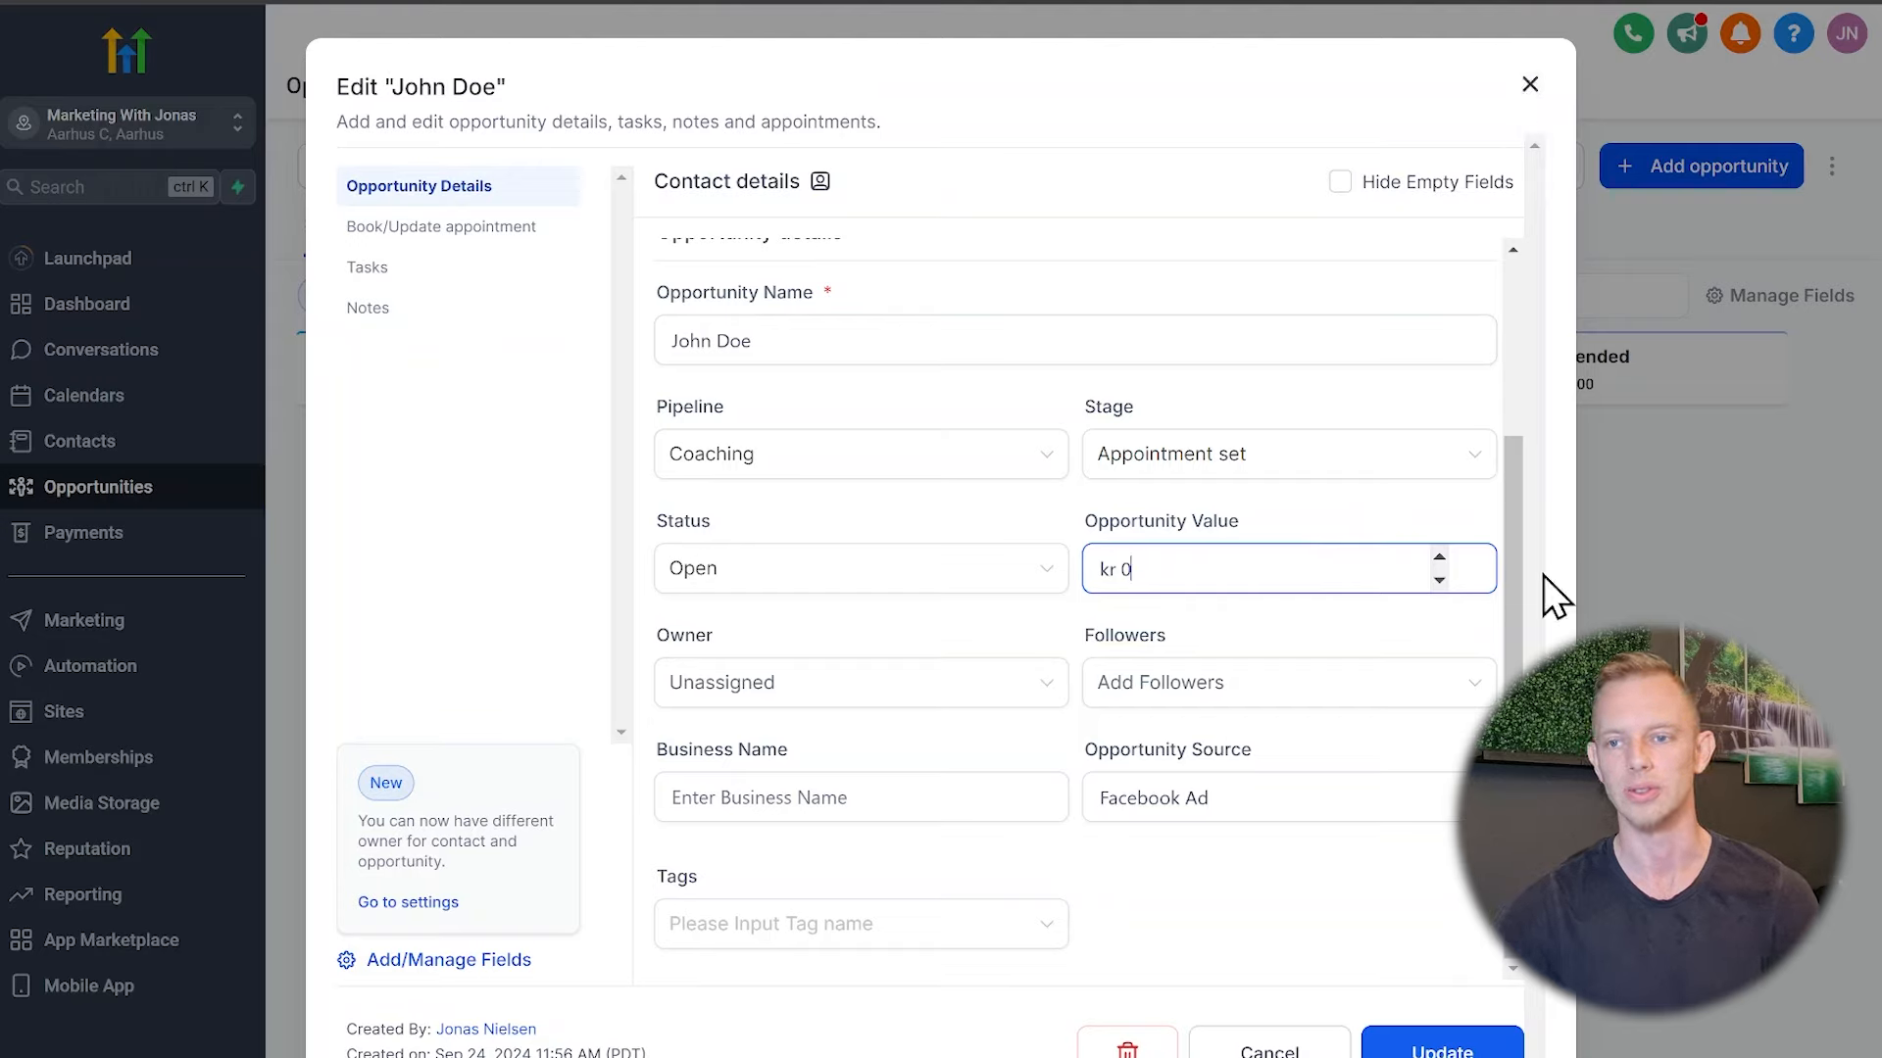
{"action": "left_click", "coordinate": [1531, 88]}
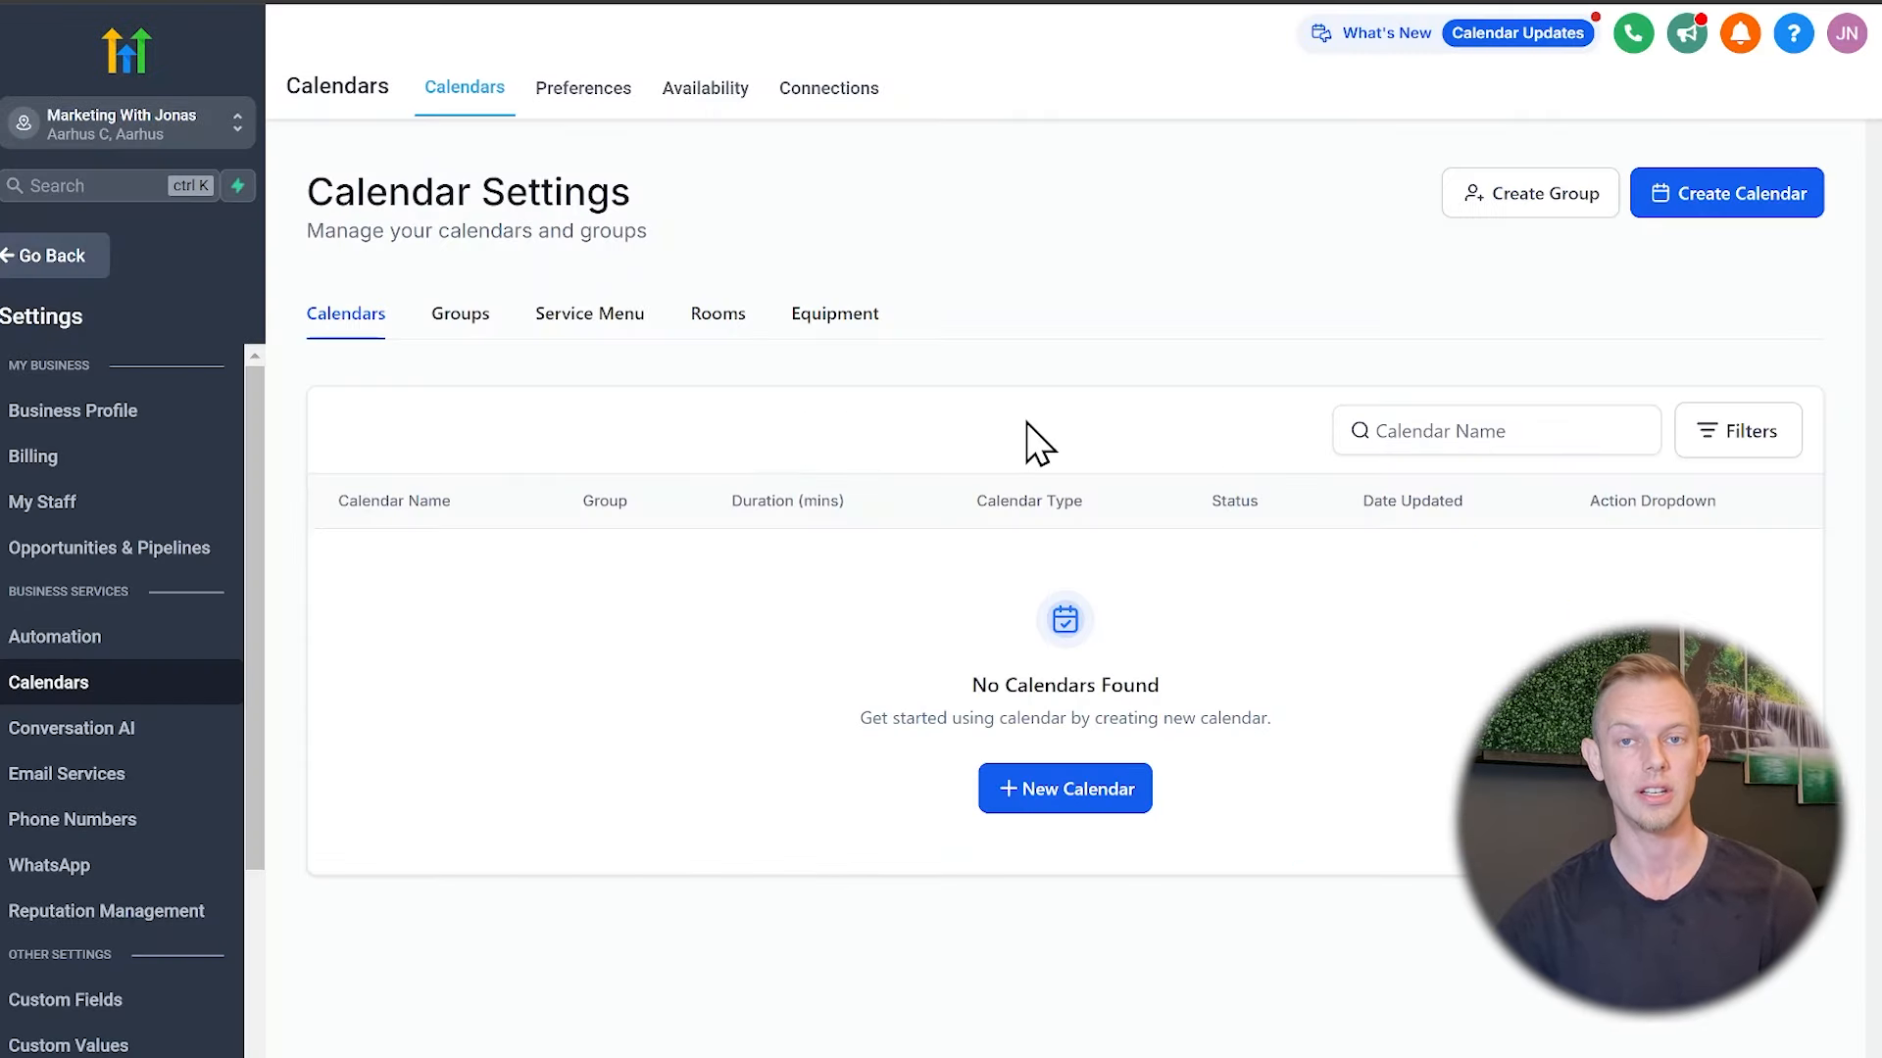
Start a new calendar in the Calendar Settings to view its scheduling types
{"action": "left_click", "coordinate": [1067, 792]}
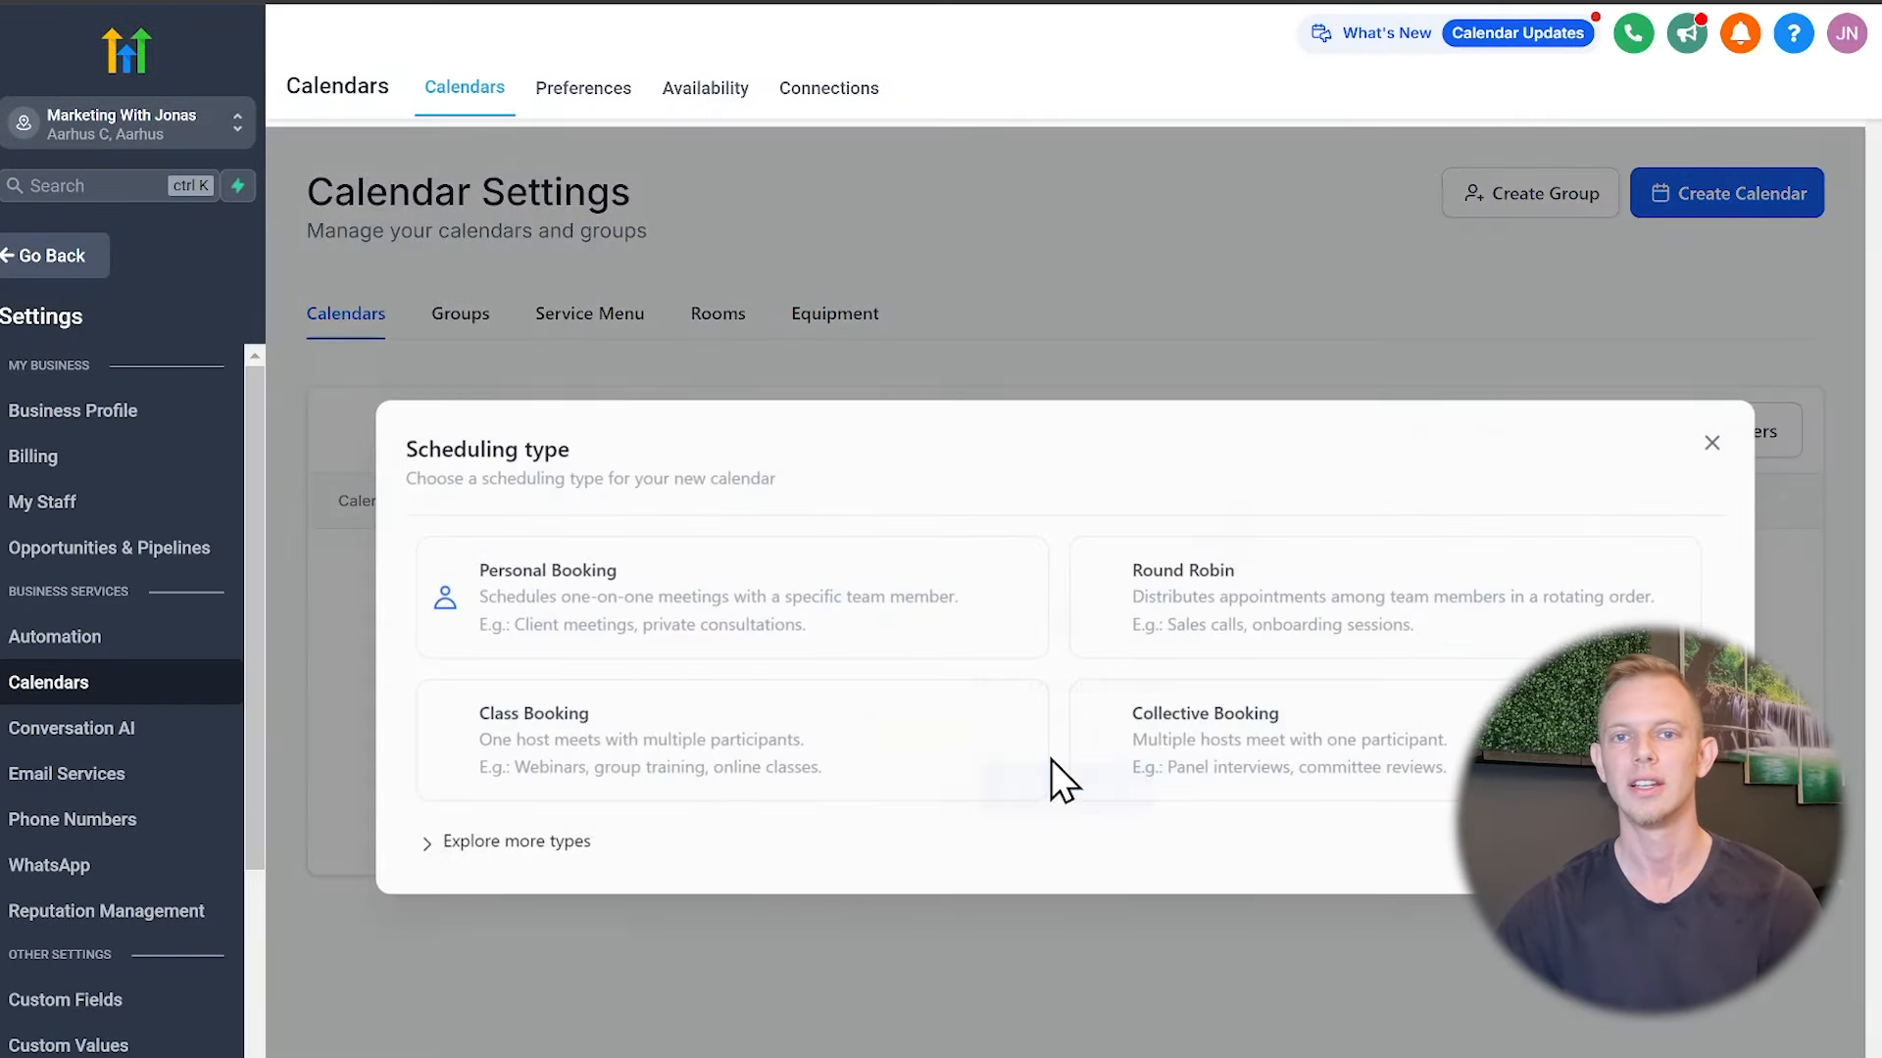
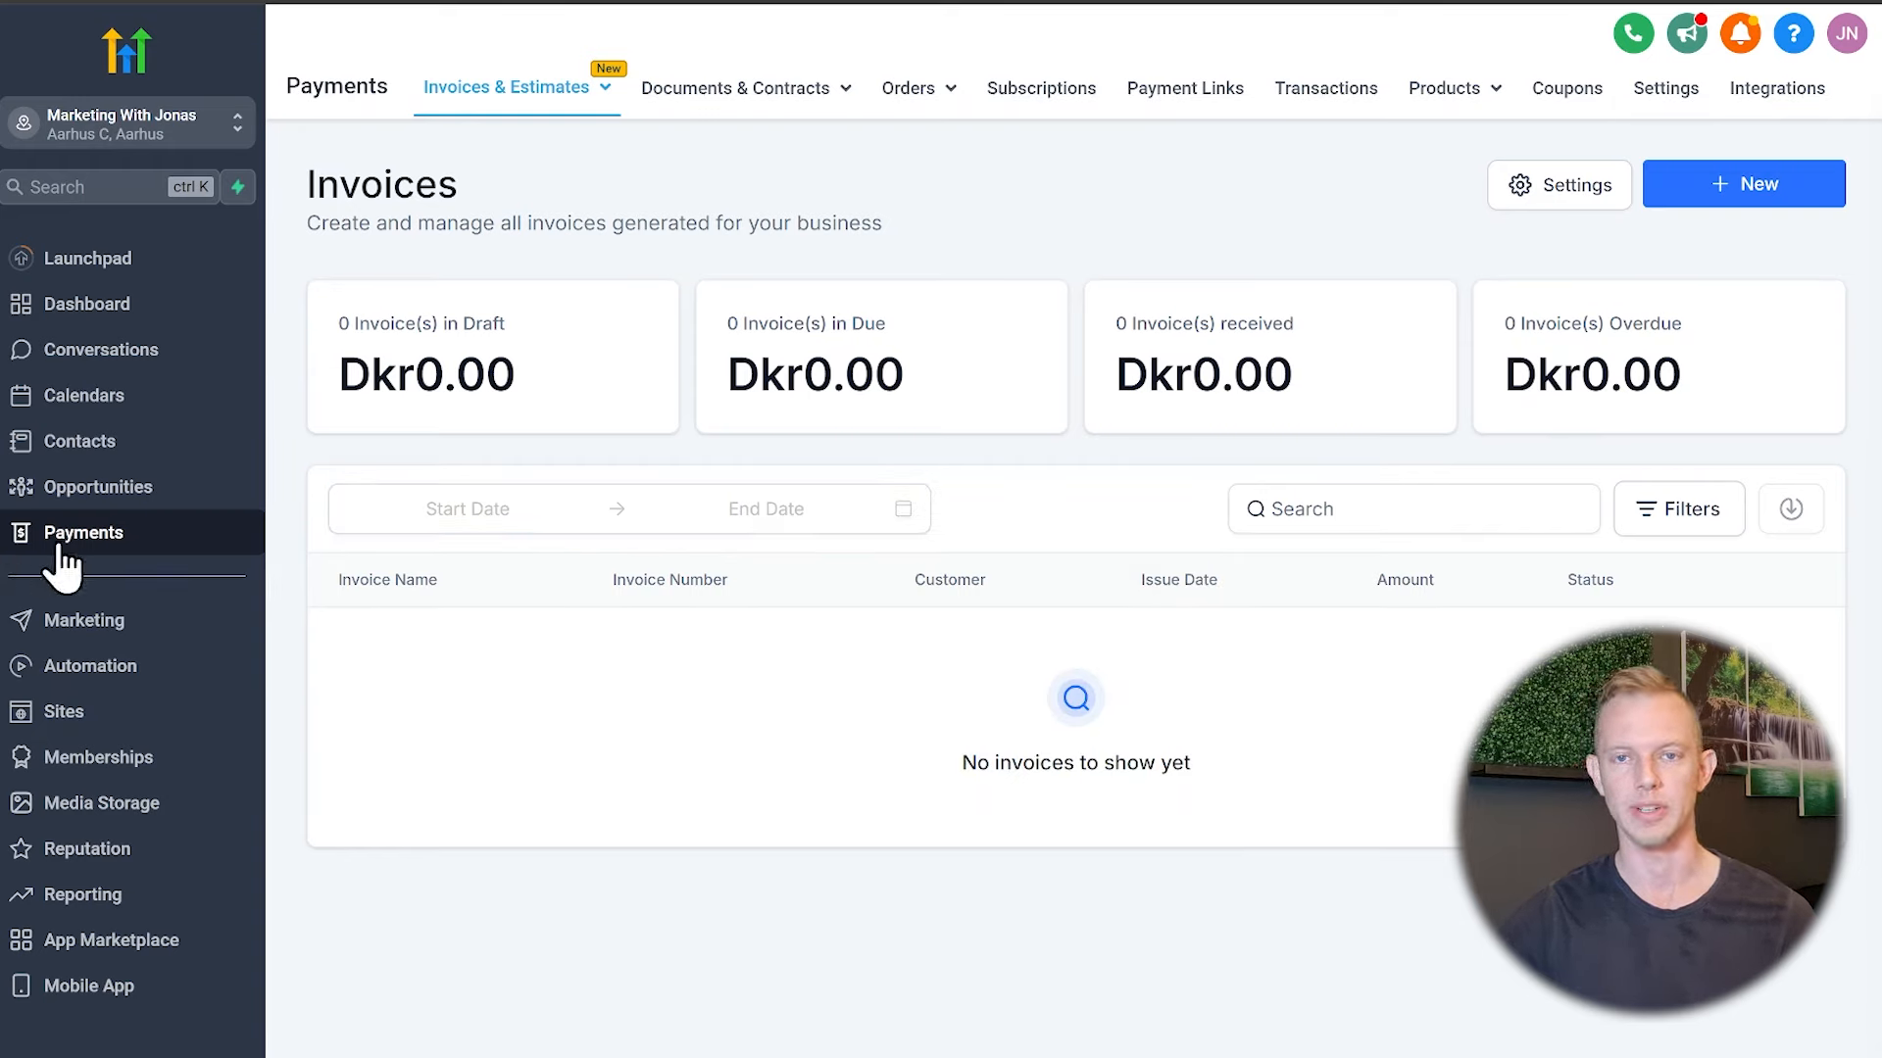
Open the Products list under Payments and start creating a new product
{"action": "mouse_move", "coordinate": [1483, 116]}
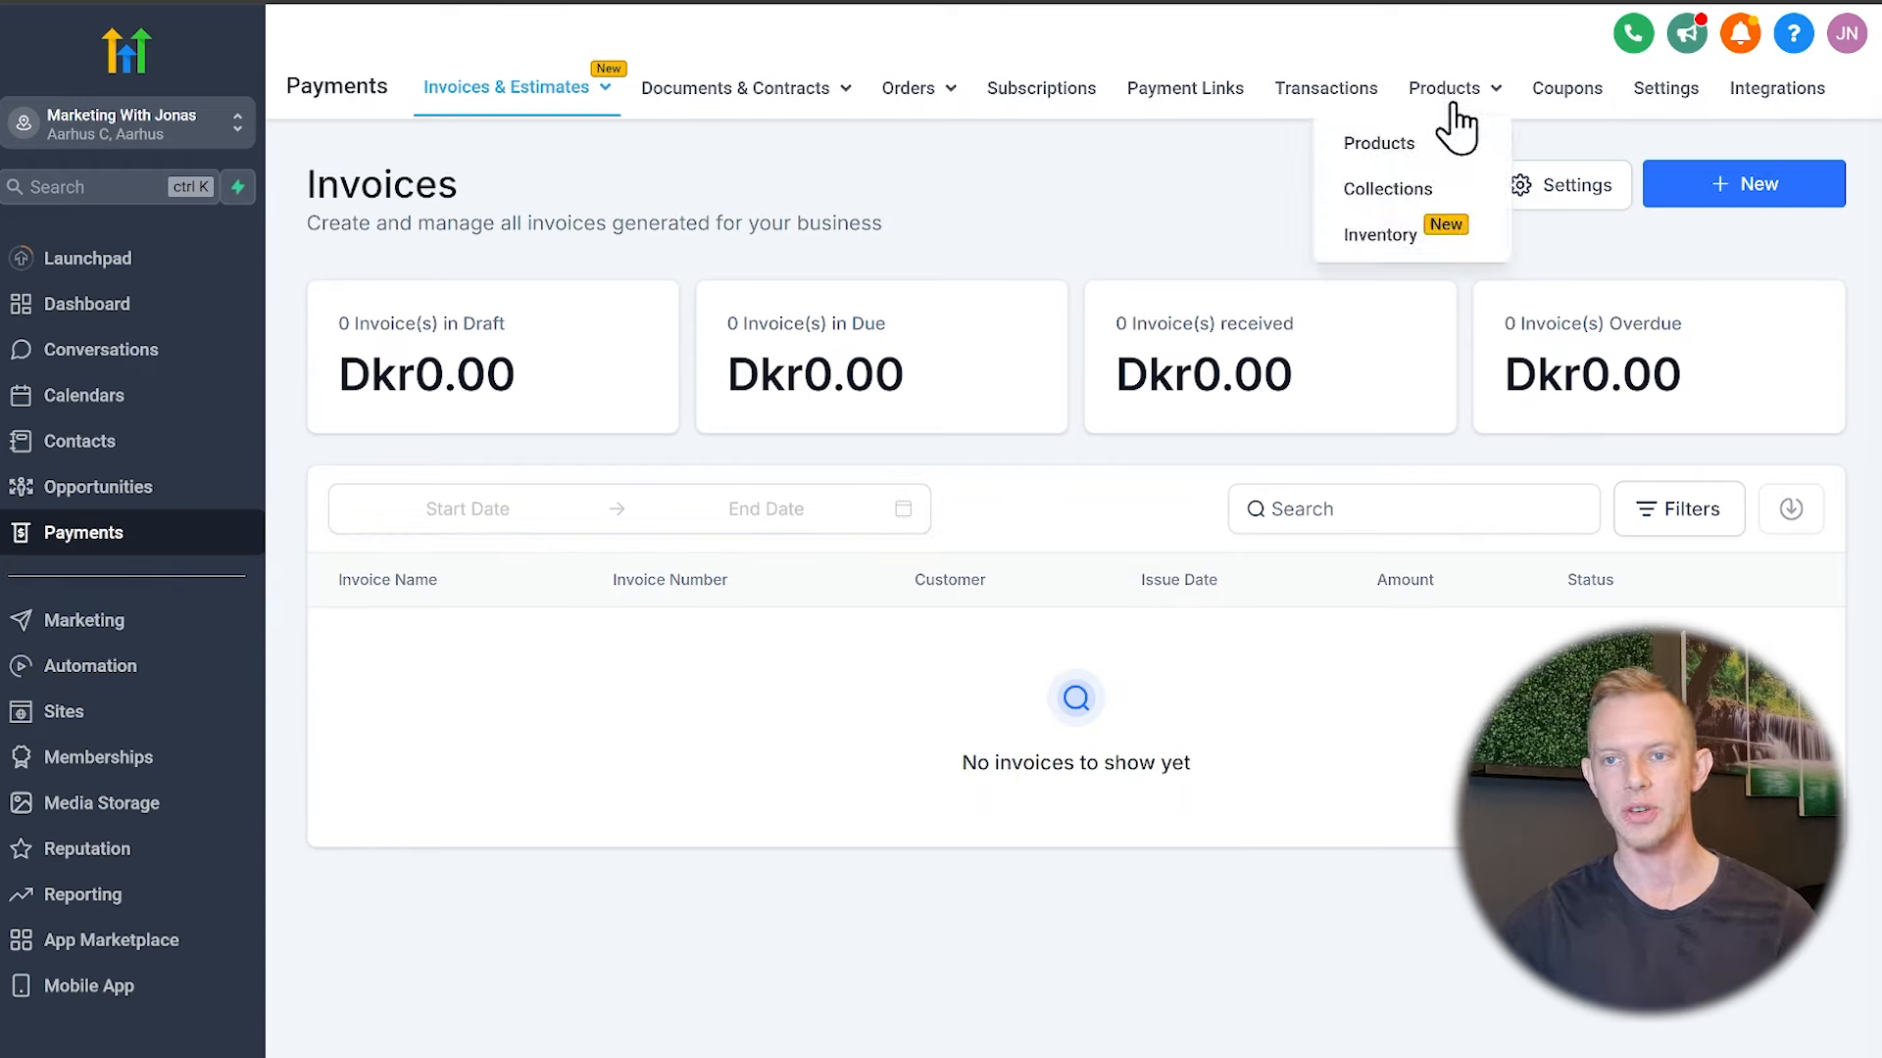
{"action": "left_click", "coordinate": [1394, 155]}
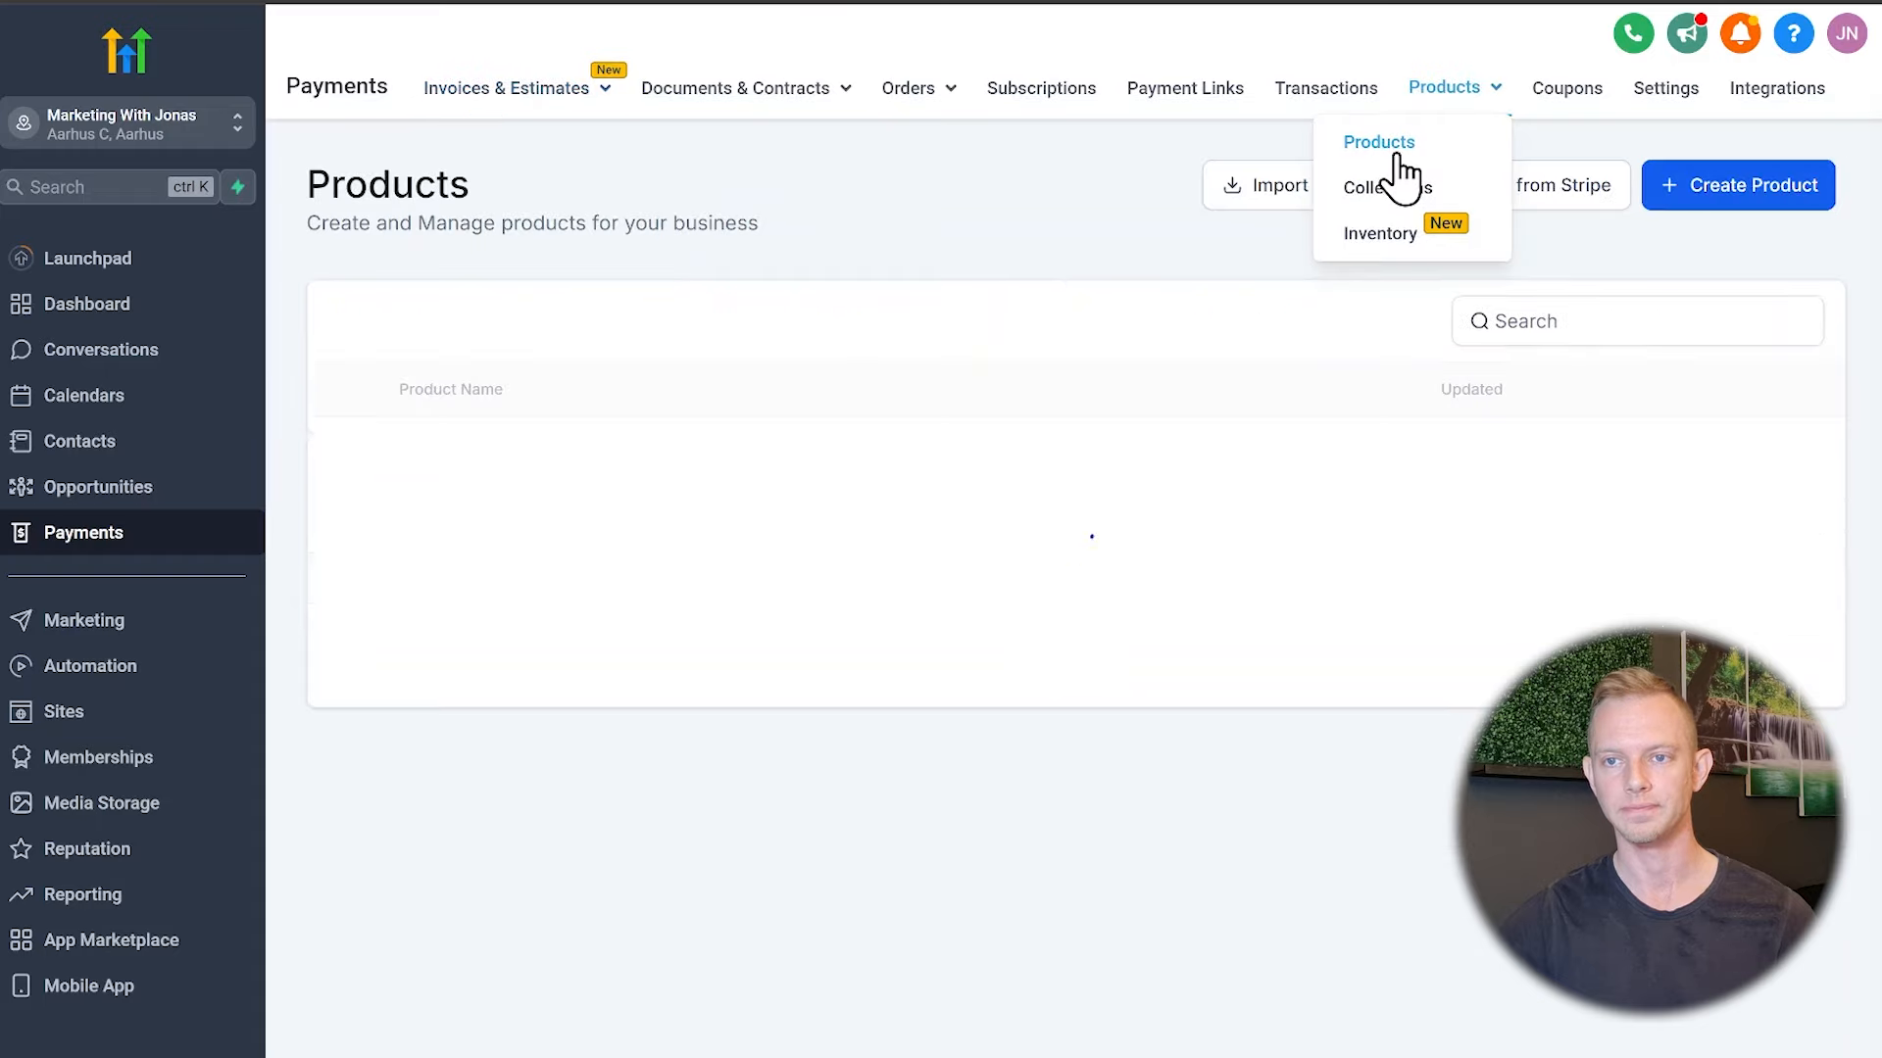
{"action": "left_click", "coordinate": [1725, 192]}
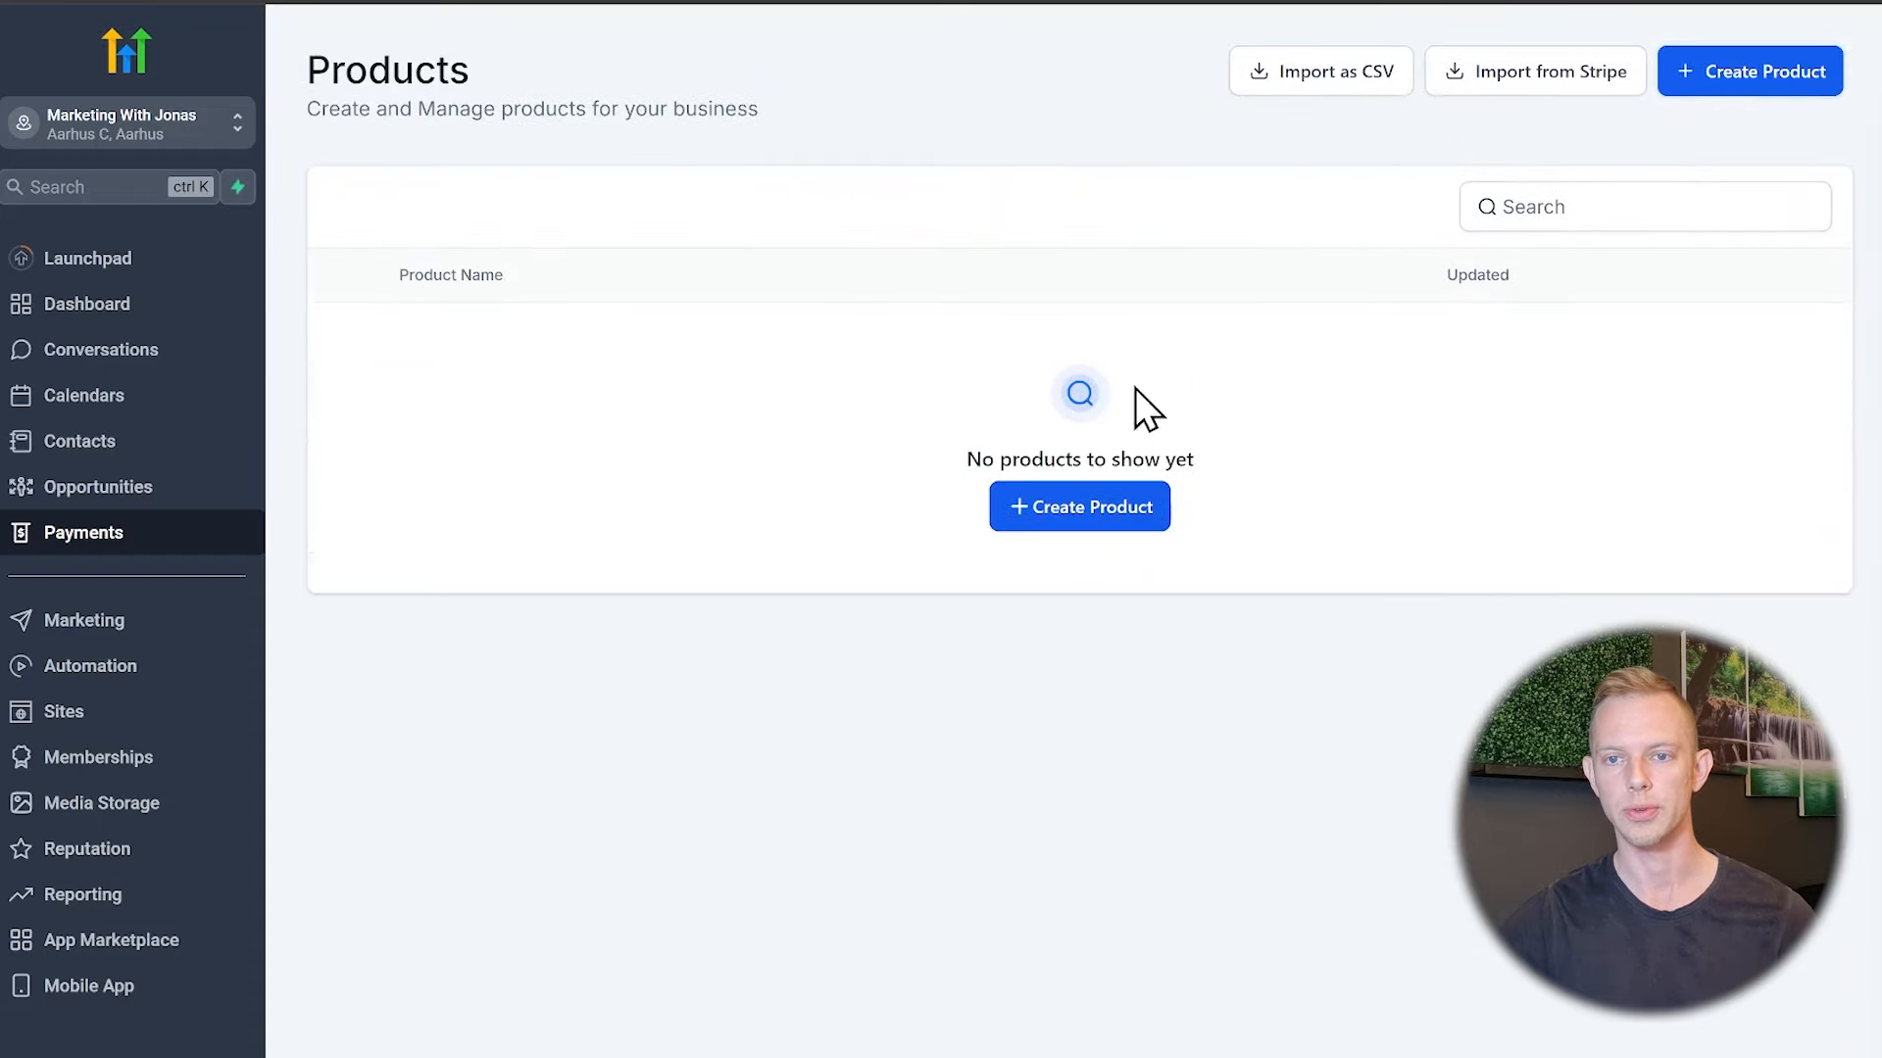
{"action": "left_click", "coordinate": [1082, 519]}
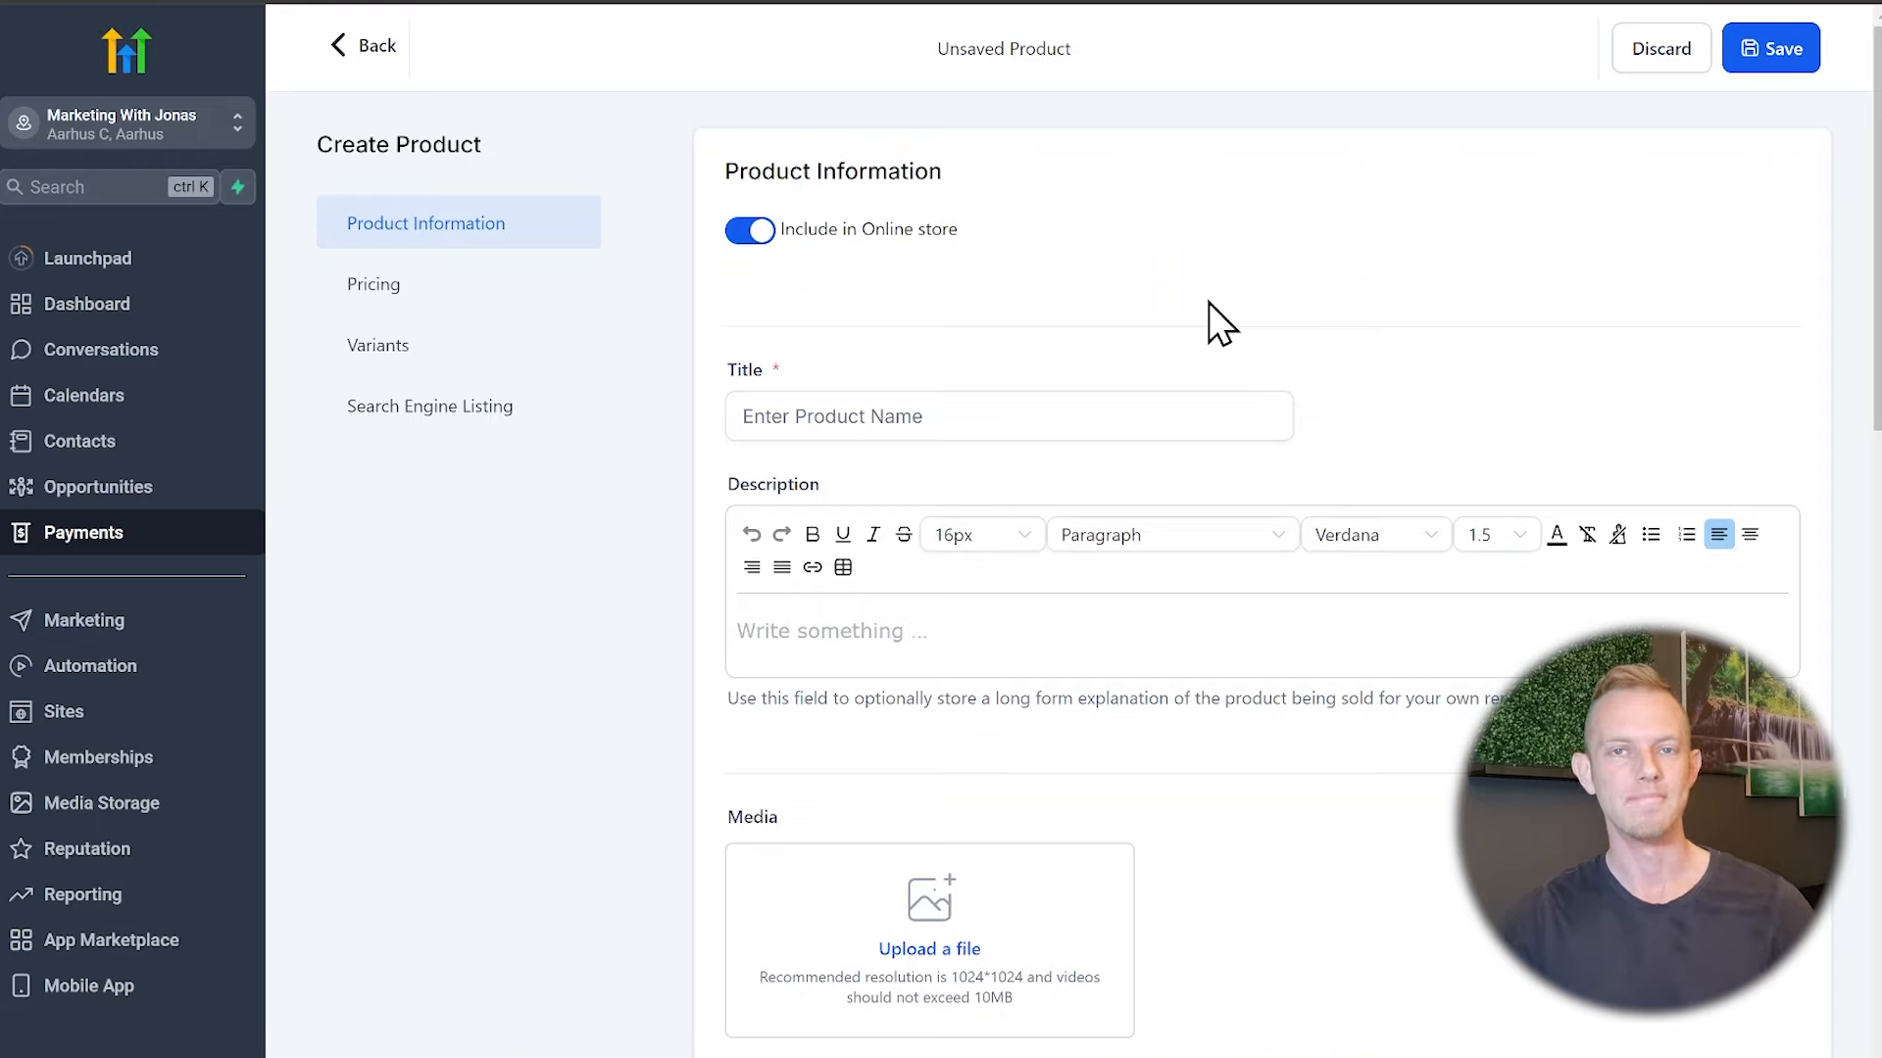
Title the new product "Google My Business Optimization"
{"action": "left_click", "coordinate": [991, 410]}
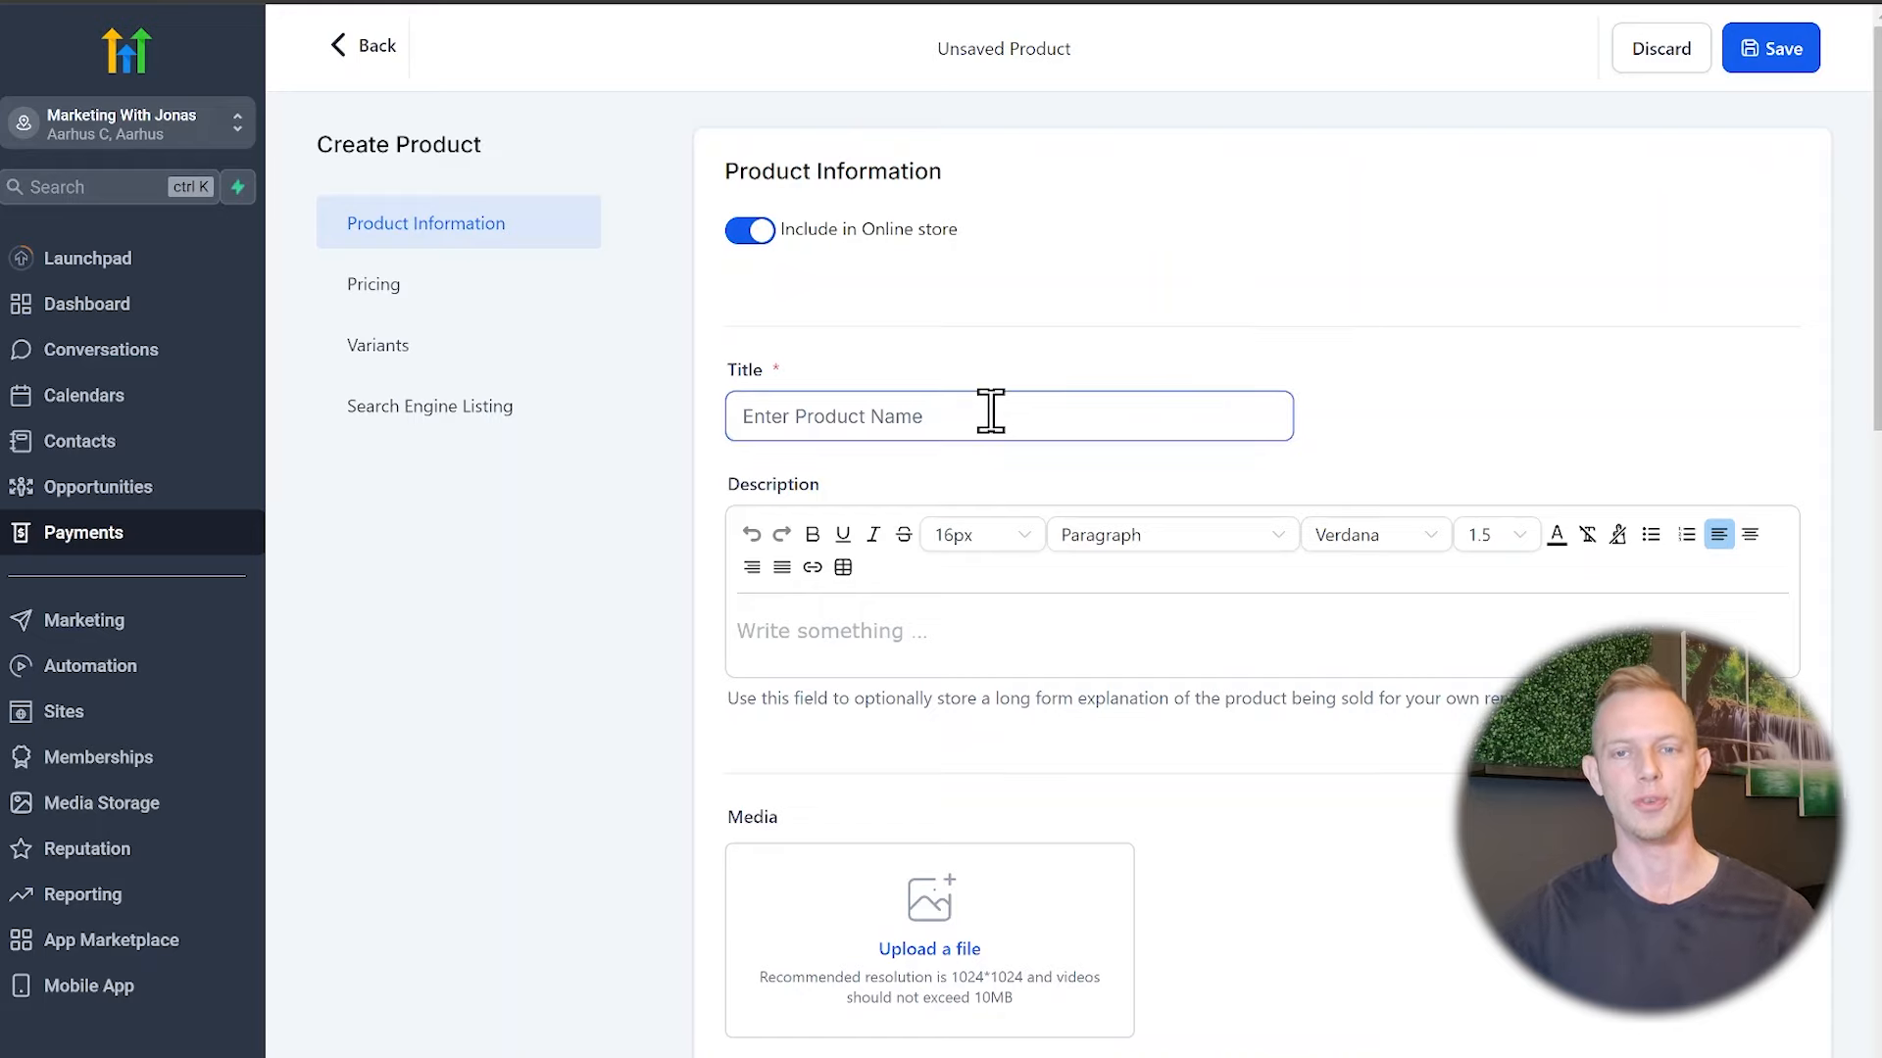
{"action": "type", "text": "G"}
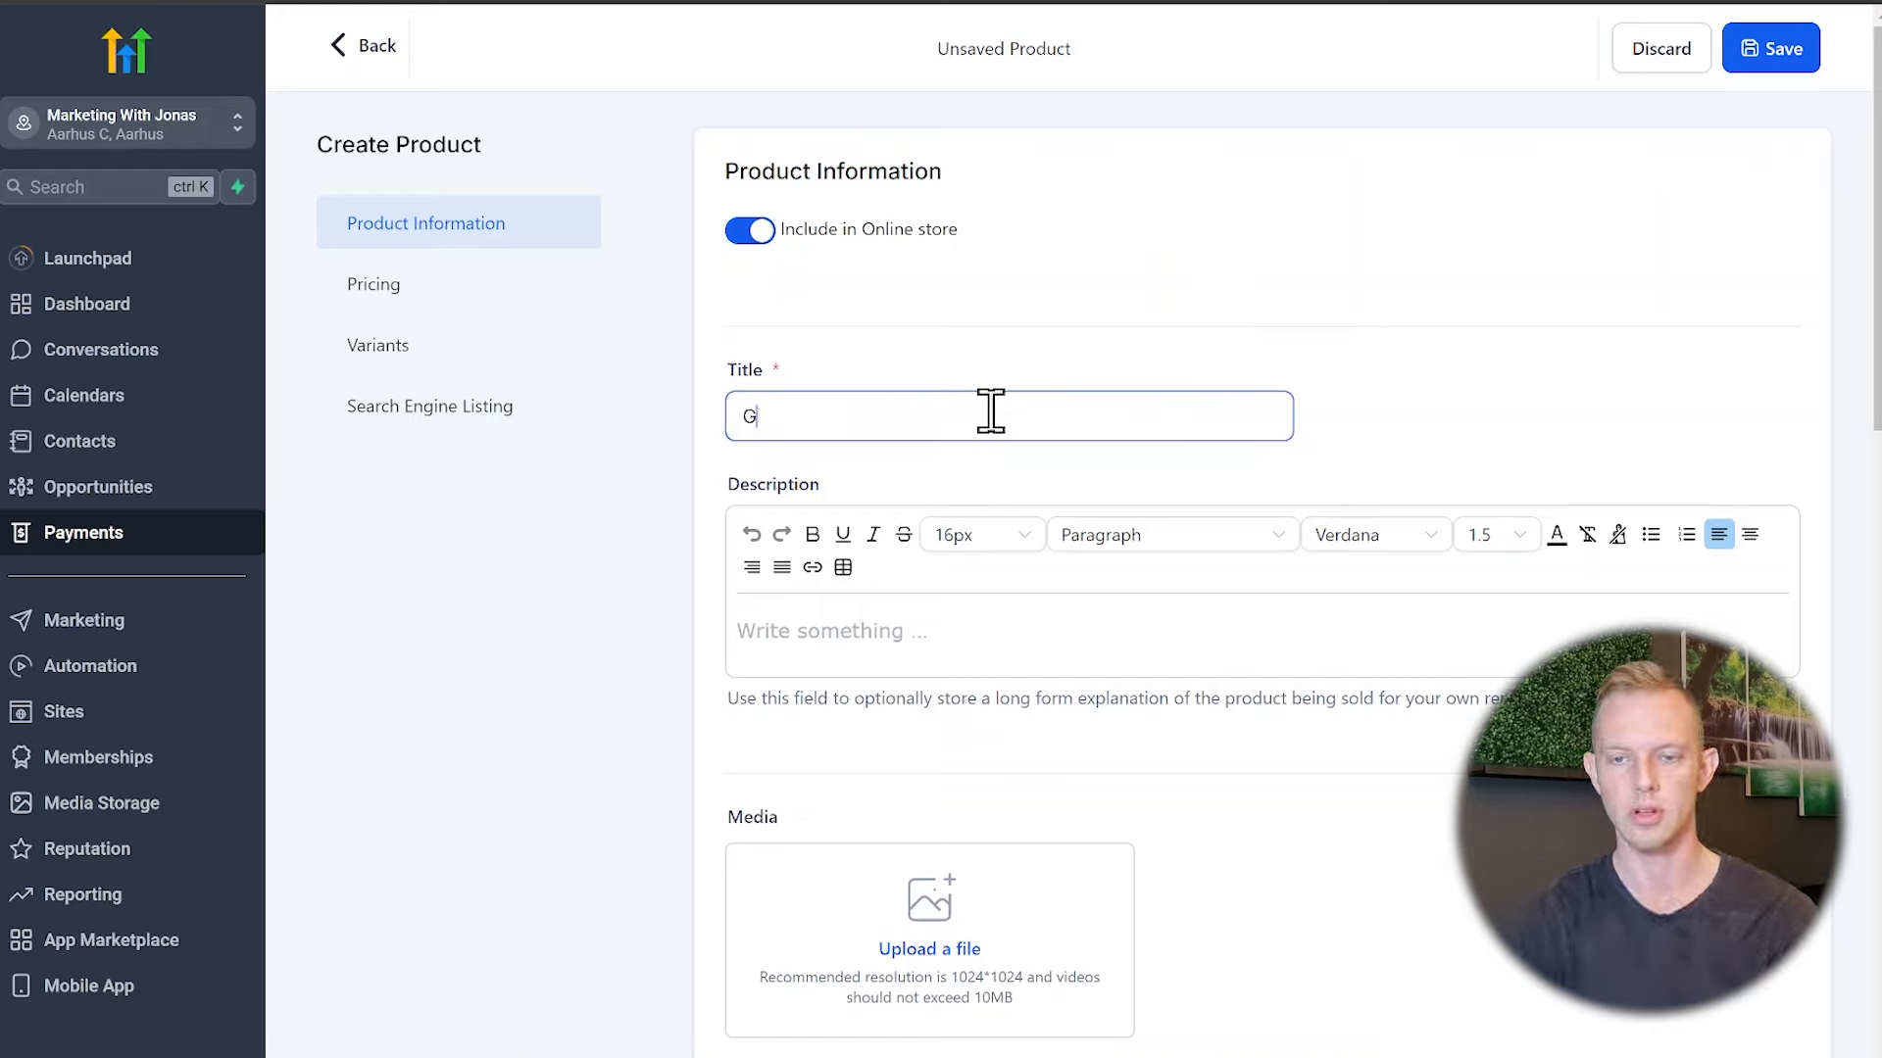
{"action": "type", "text": "oogle My Busi"}
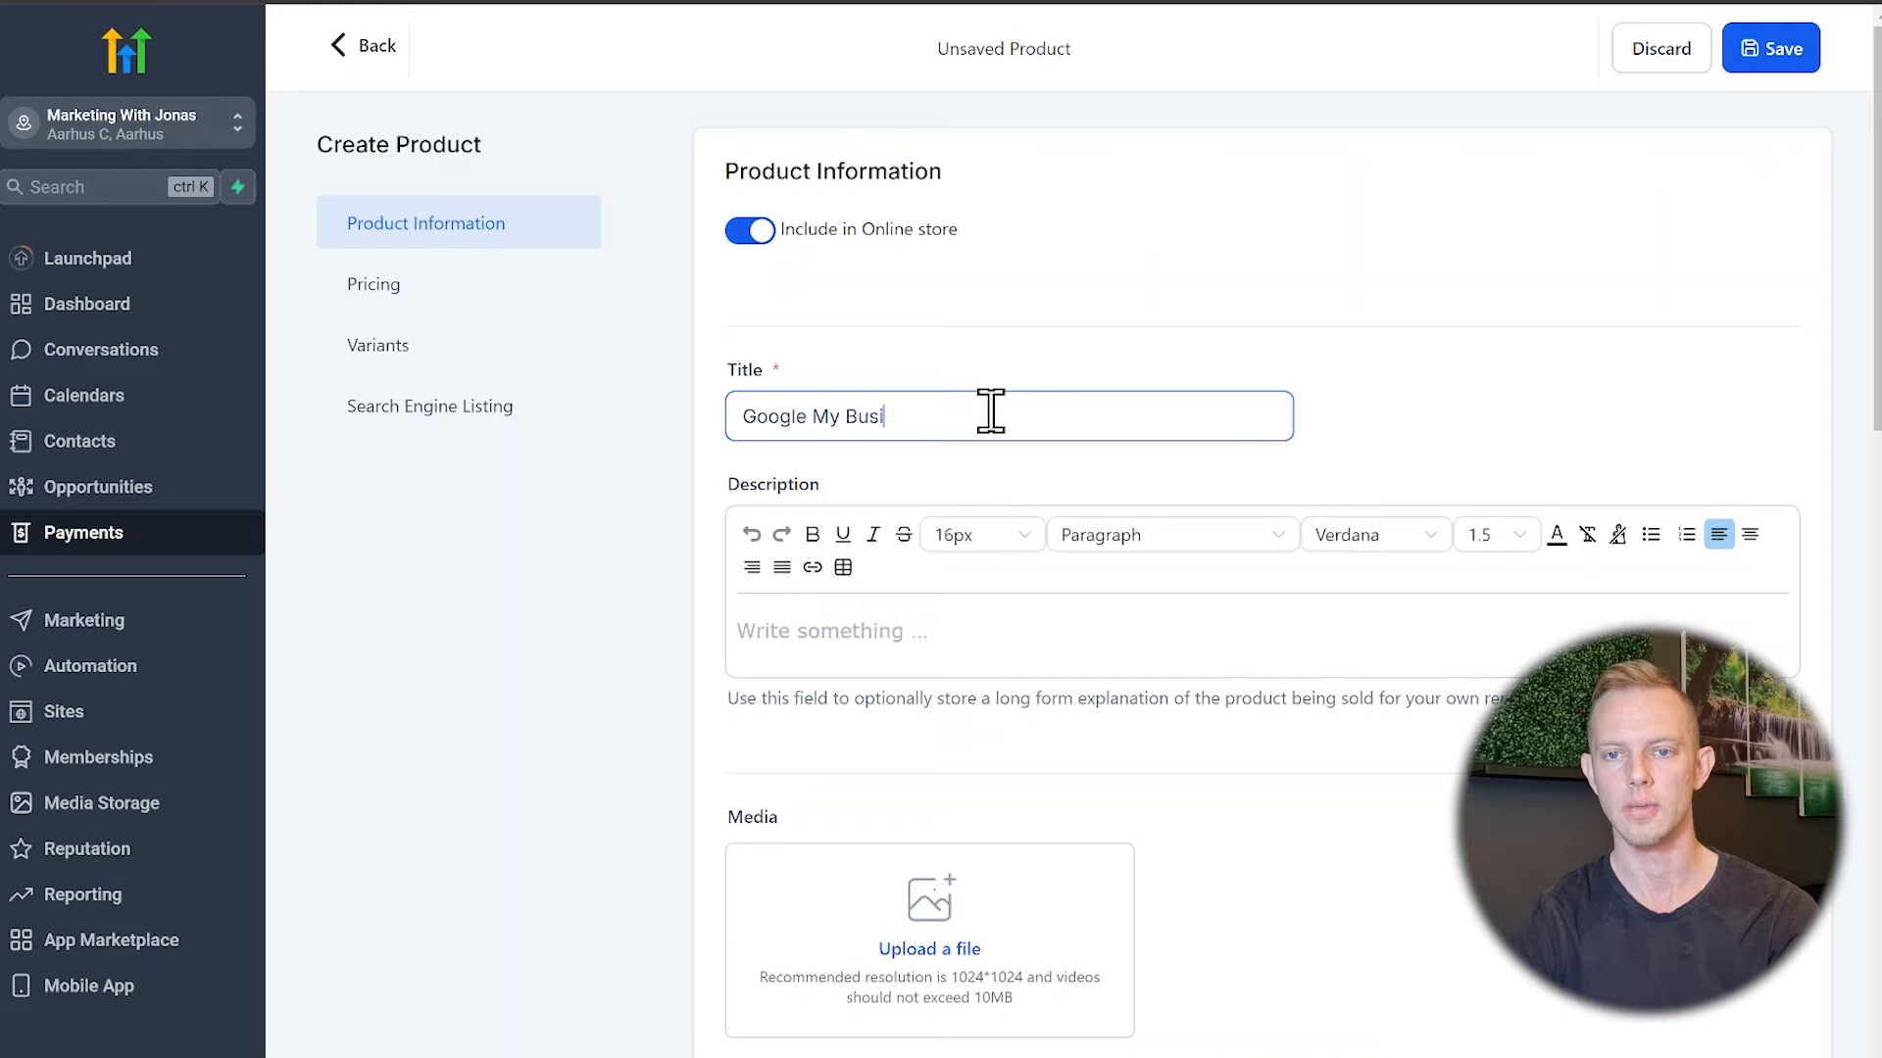
{"action": "type", "text": "ness"}
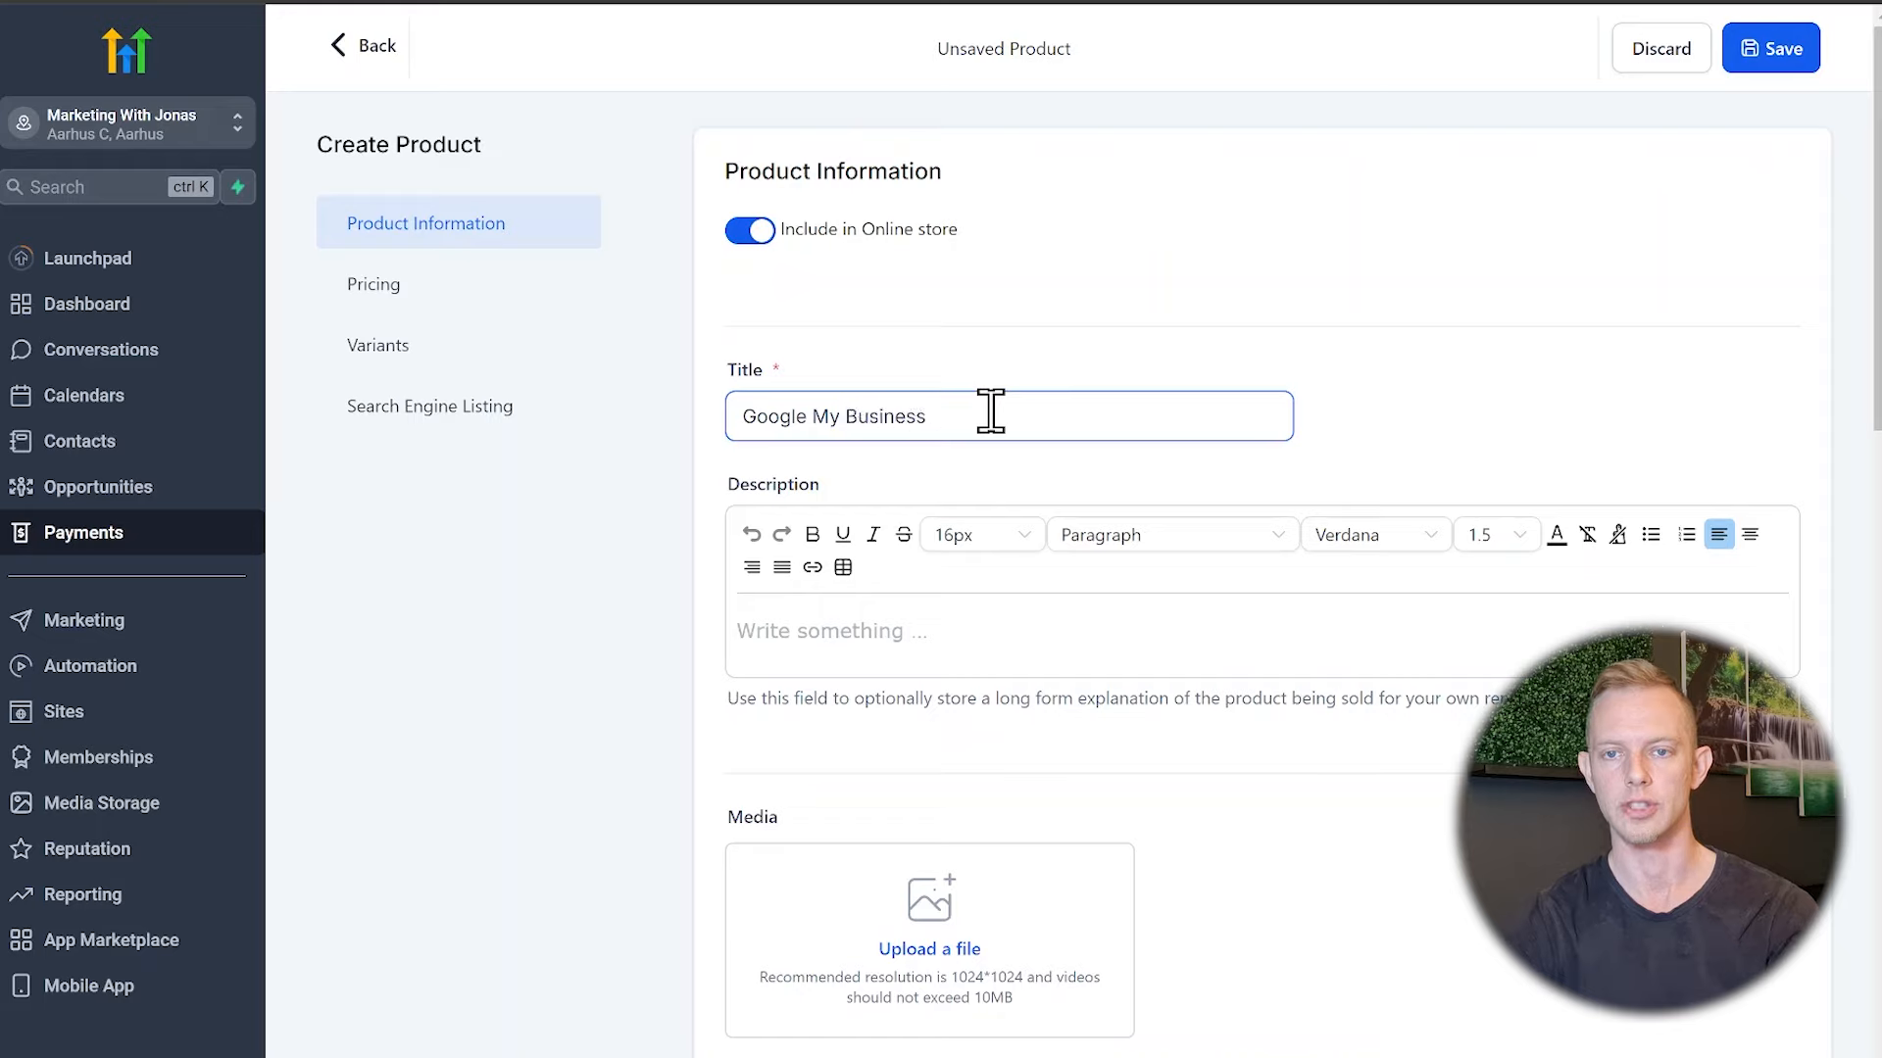
{"action": "type", "text": " opptimzation"}
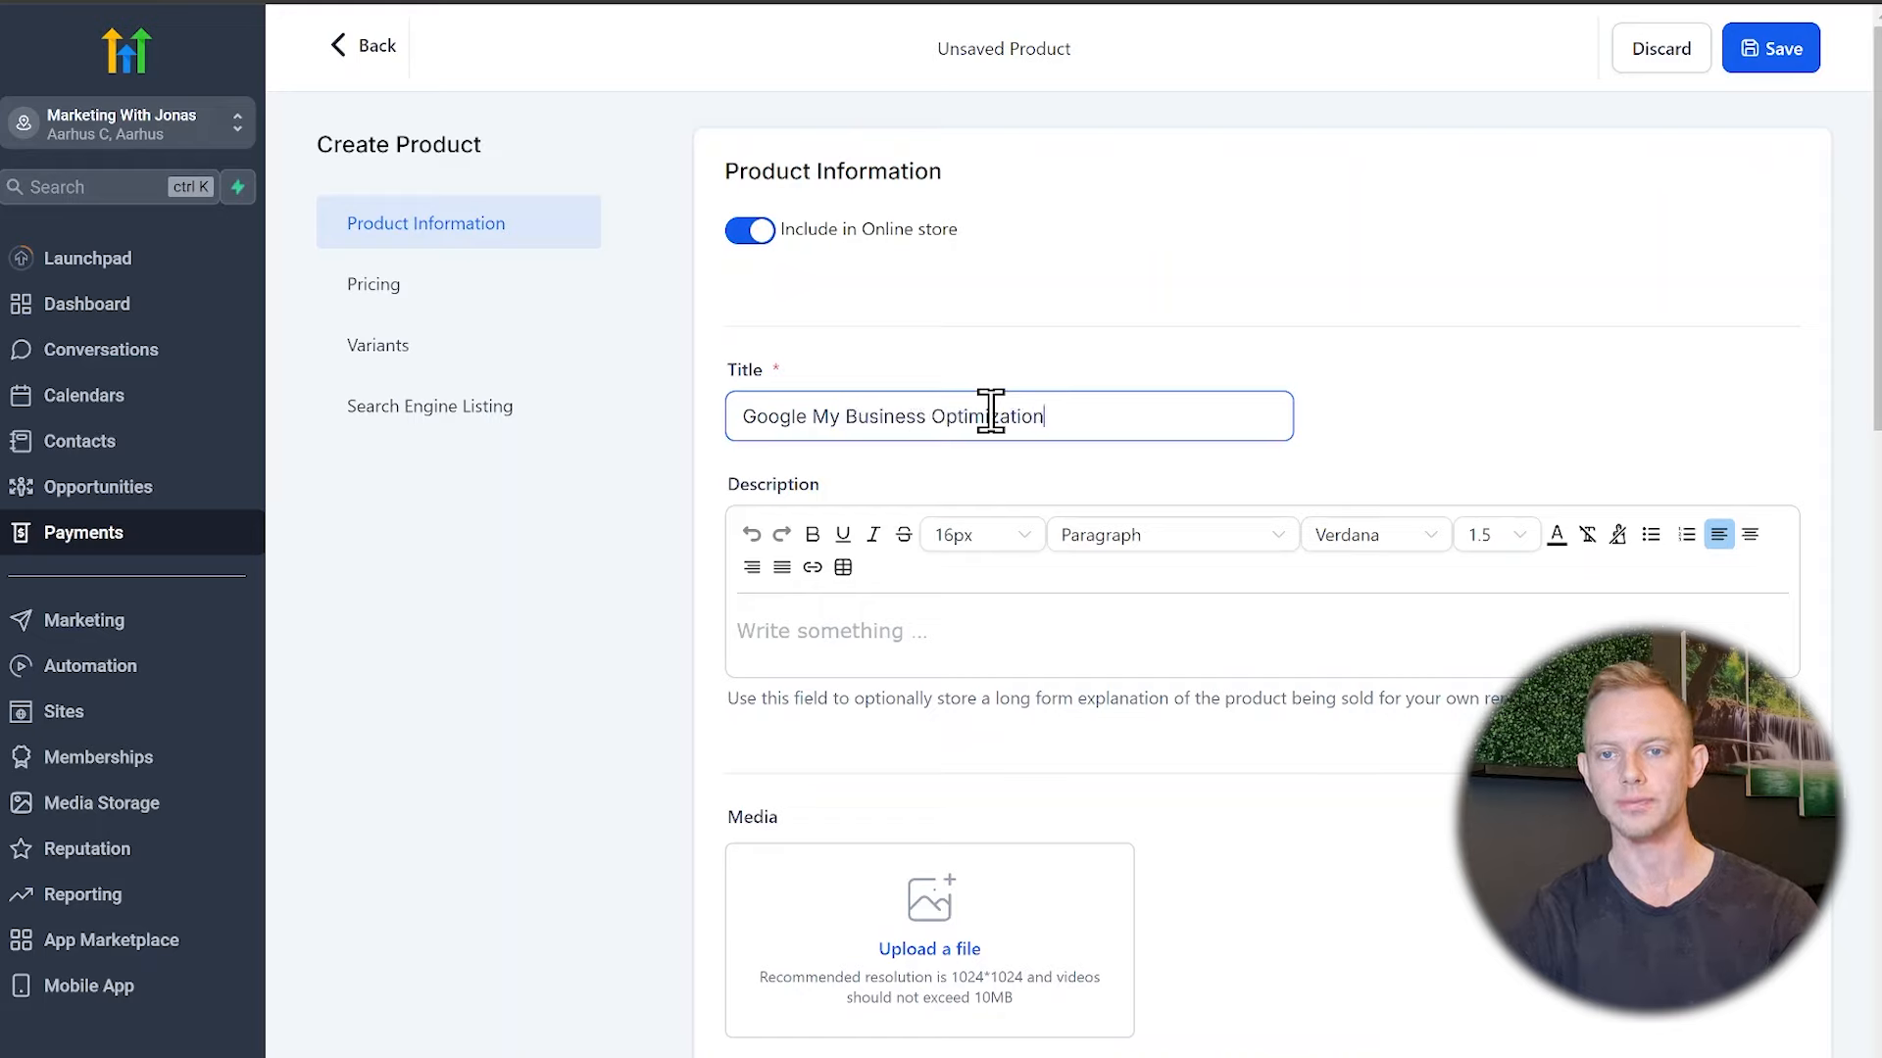
{"action": "left_click", "coordinate": [1390, 398]}
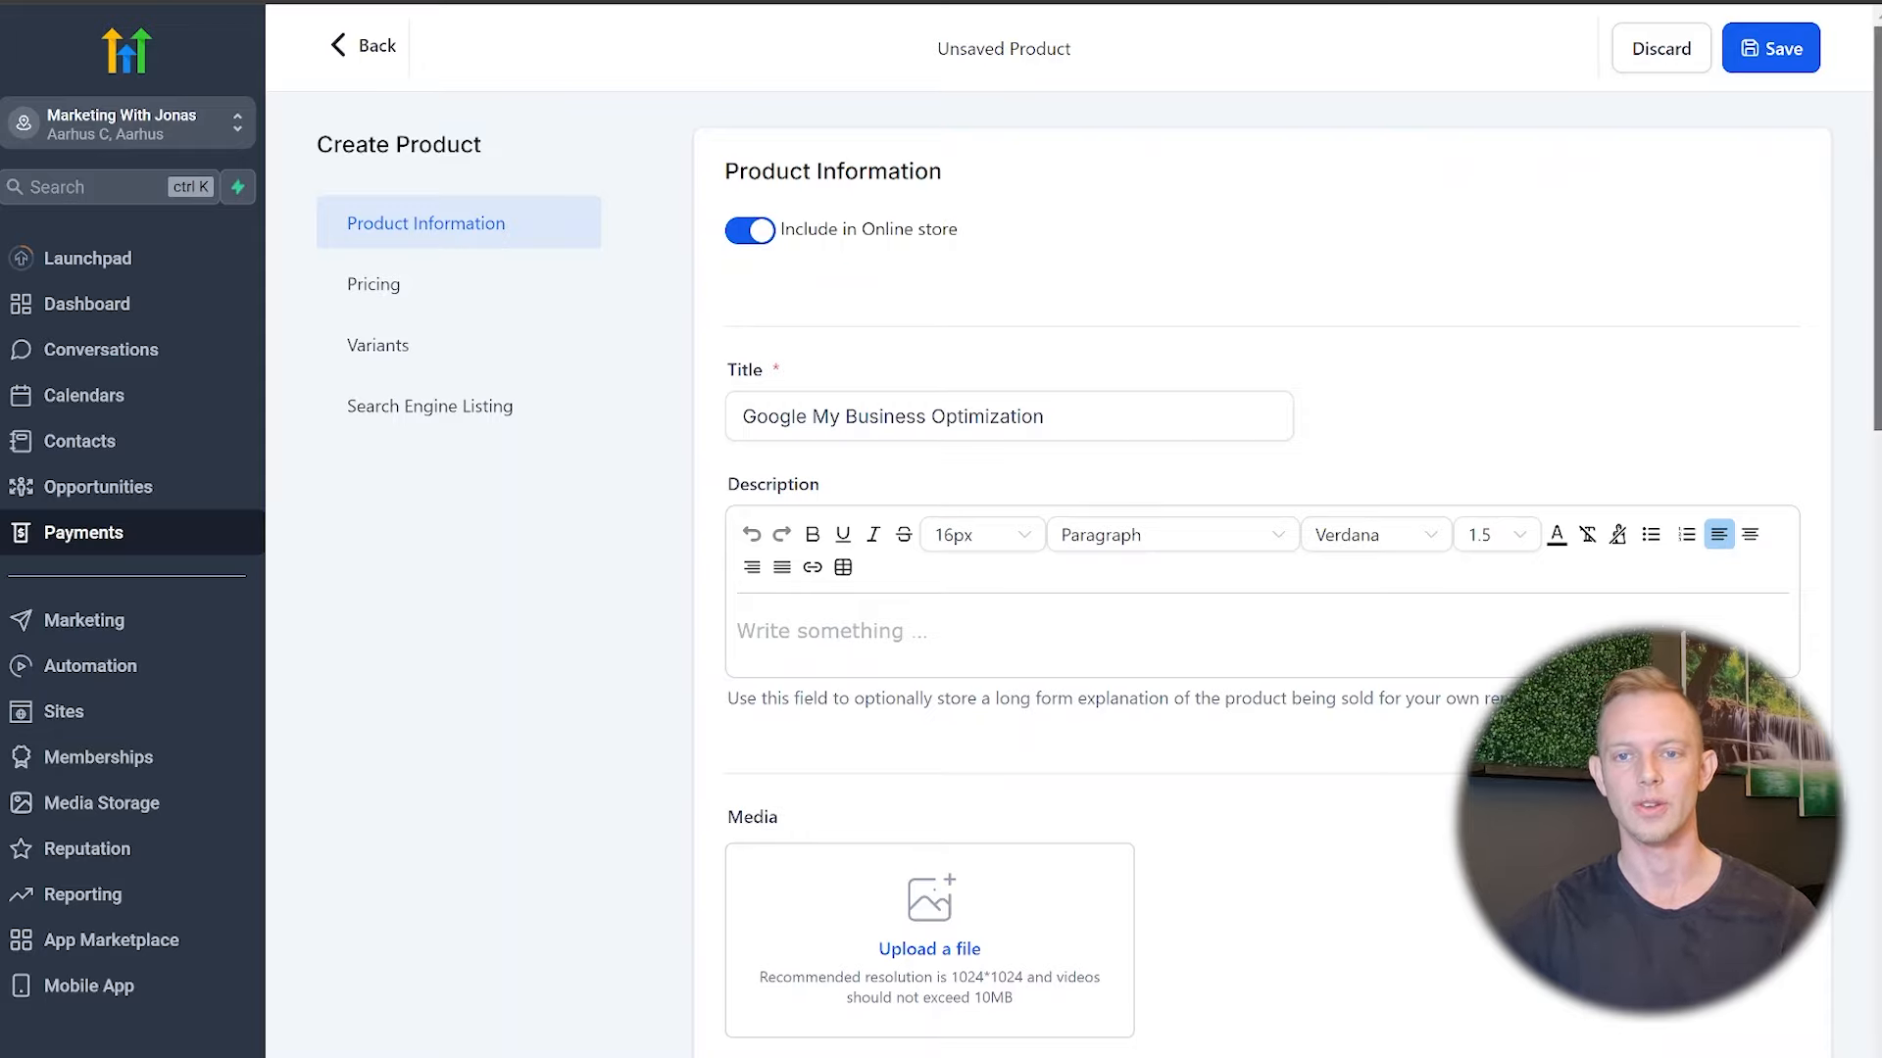
Set the product's price type to Recurring in the Prices section
{"action": "left_click_drag", "start_coordinate": [1022, 415], "coordinate": [686, 432]}
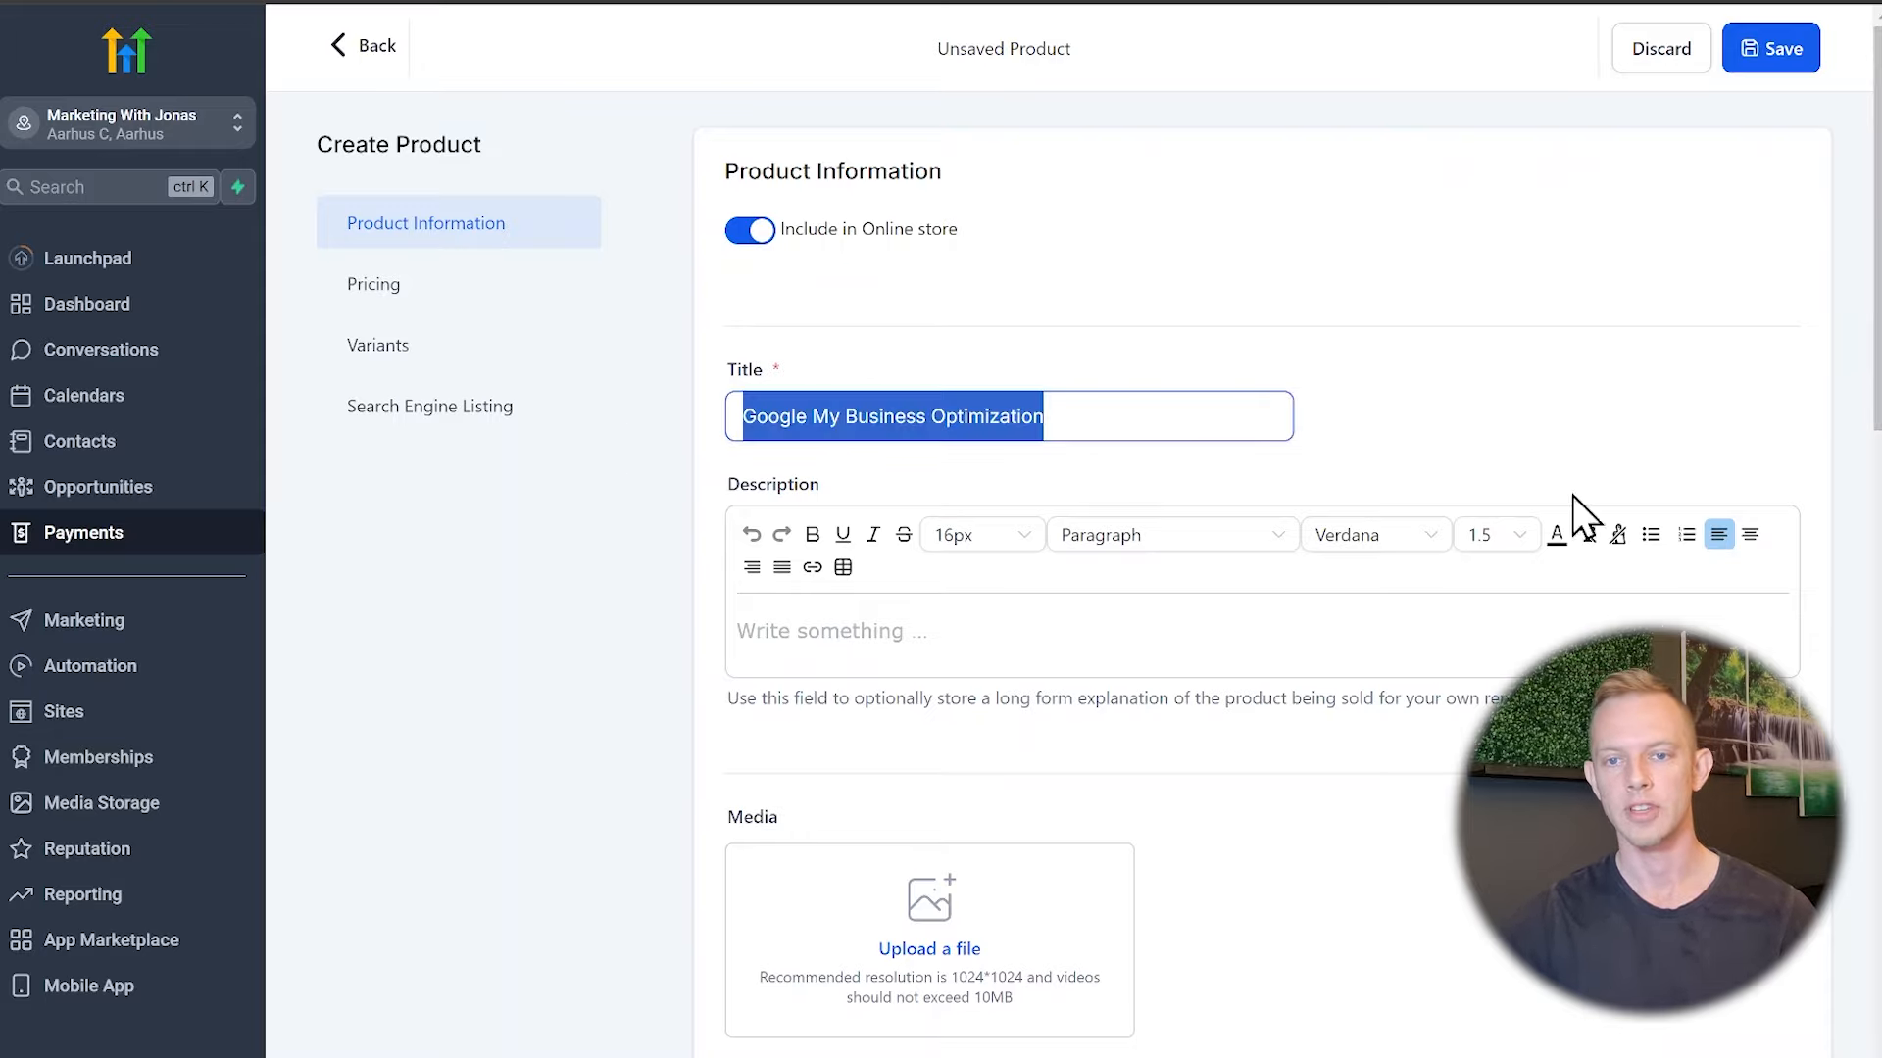
{"action": "scroll", "coordinate": [823, 539], "scroll_direction": "down", "scroll_amount": 5}
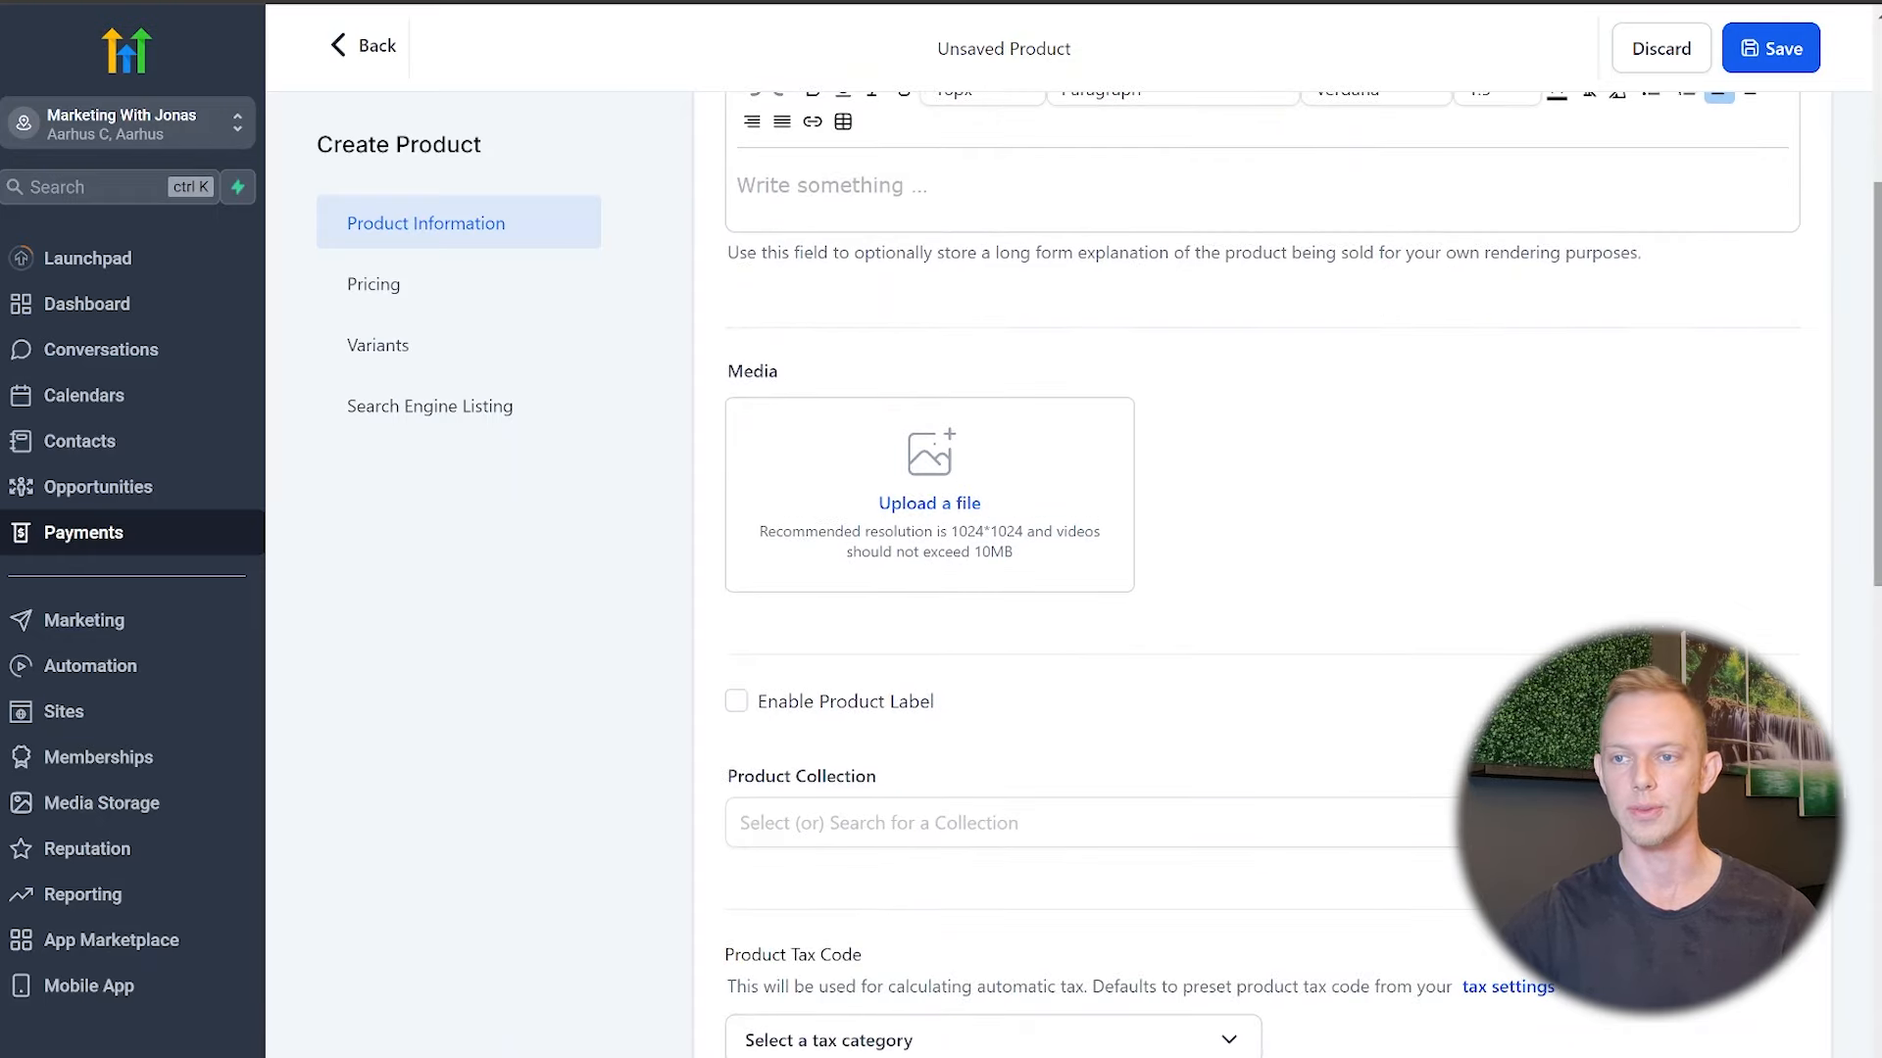
{"action": "scroll", "coordinate": [992, 279], "scroll_direction": "down", "scroll_amount": 3}
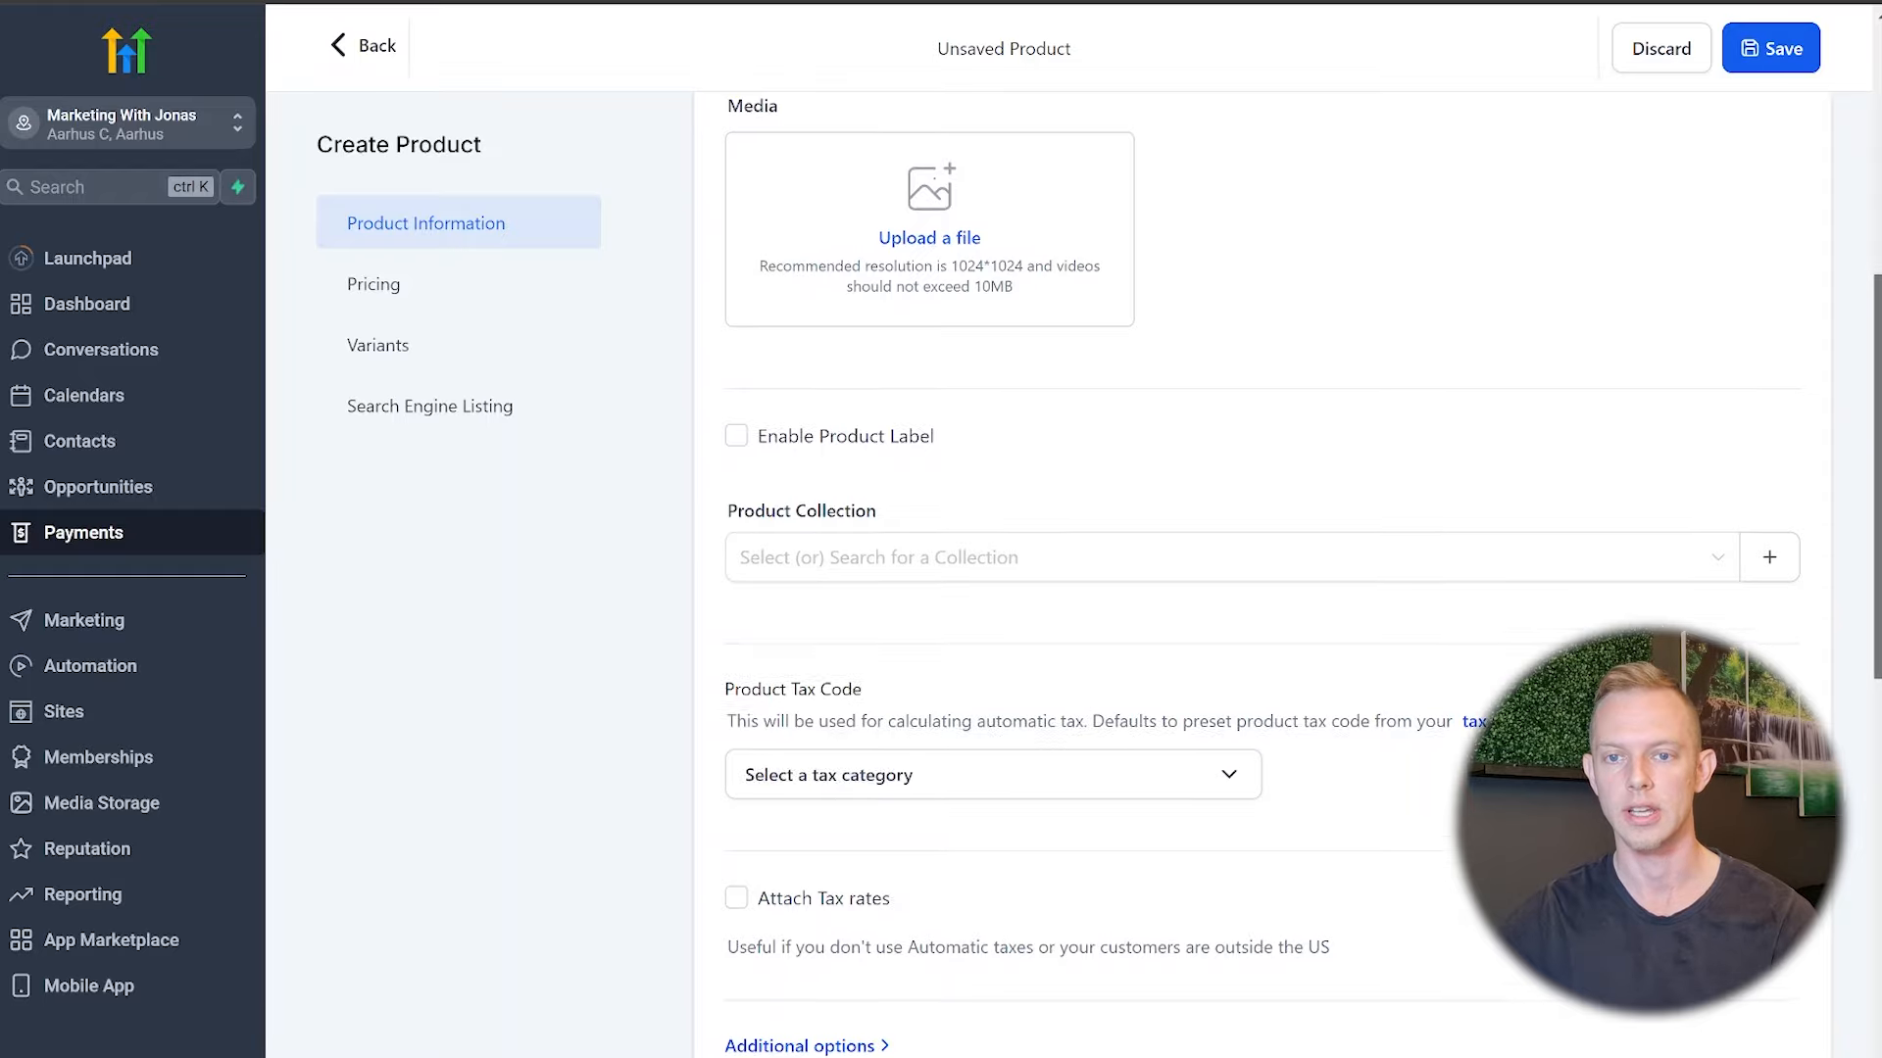
{"action": "scroll", "coordinate": [1261, 565], "scroll_direction": "down", "scroll_amount": 6}
{"action": "scroll", "coordinate": [1261, 574], "scroll_direction": "up", "scroll_amount": 3}
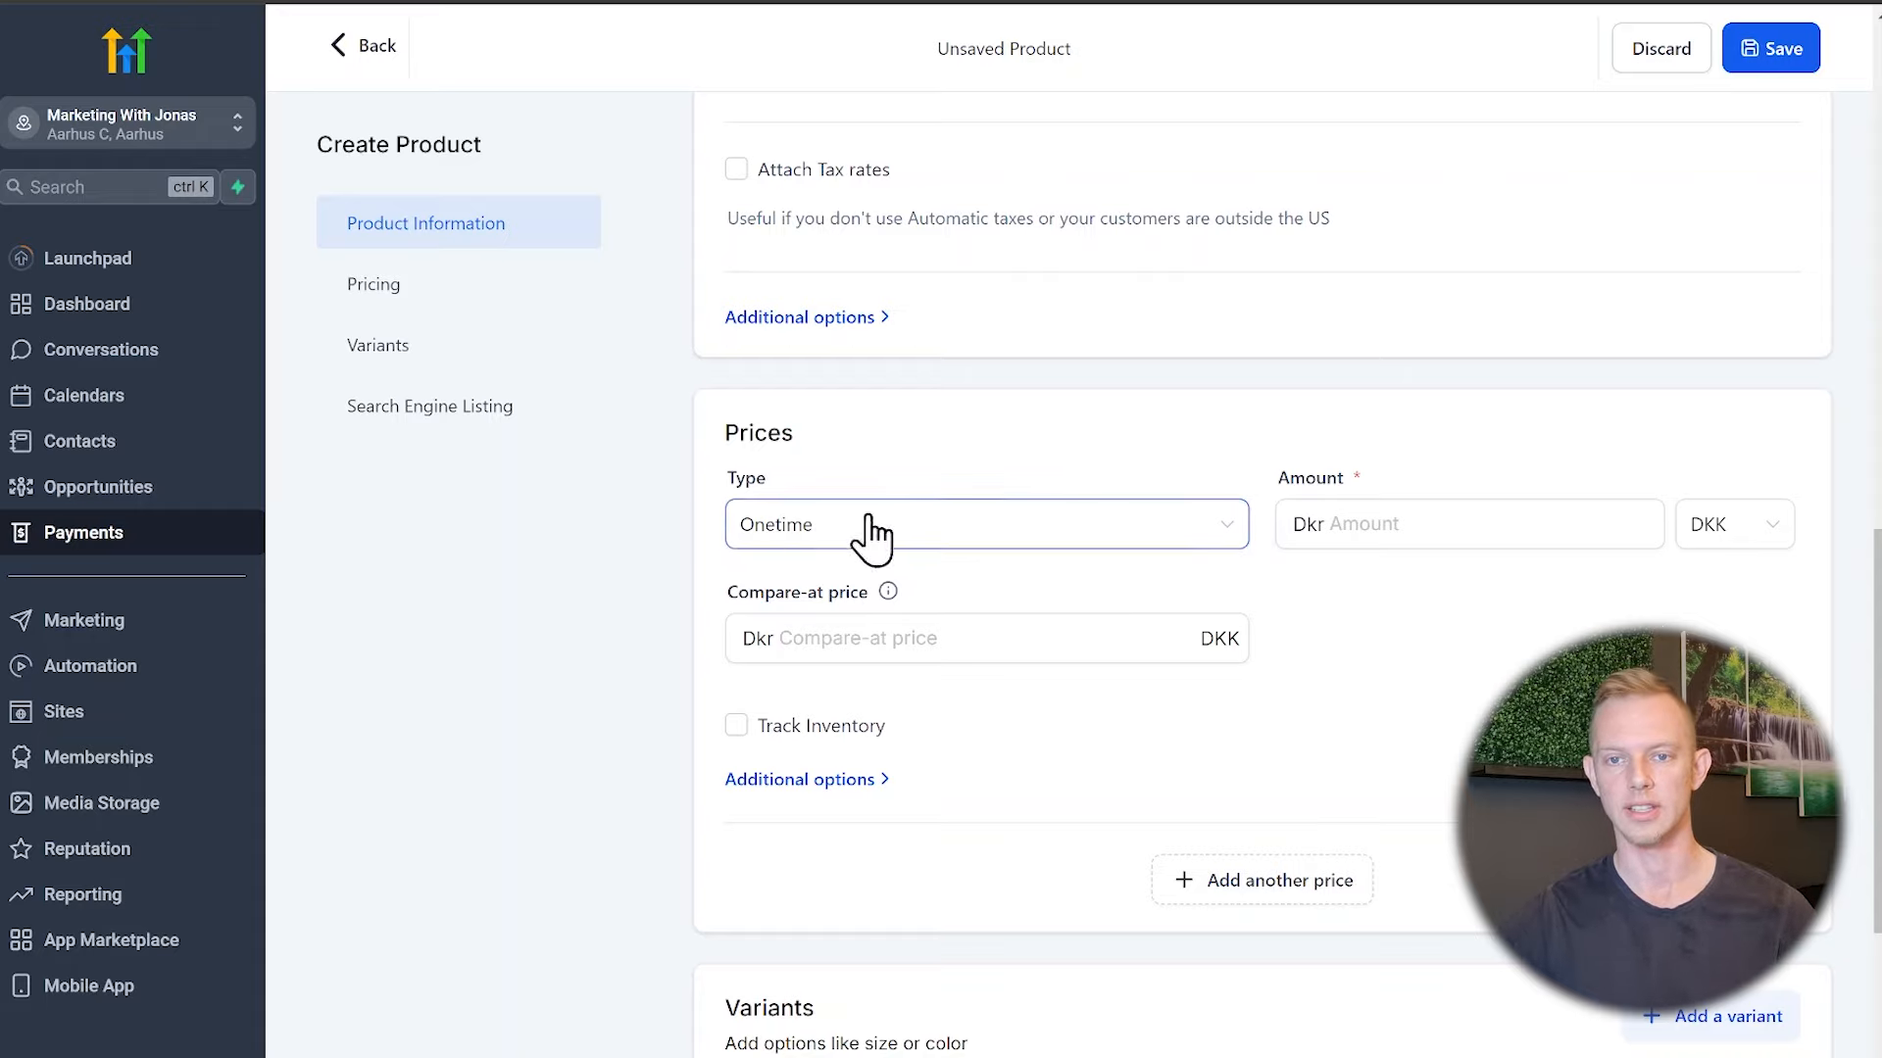
{"action": "left_click", "coordinate": [912, 537]}
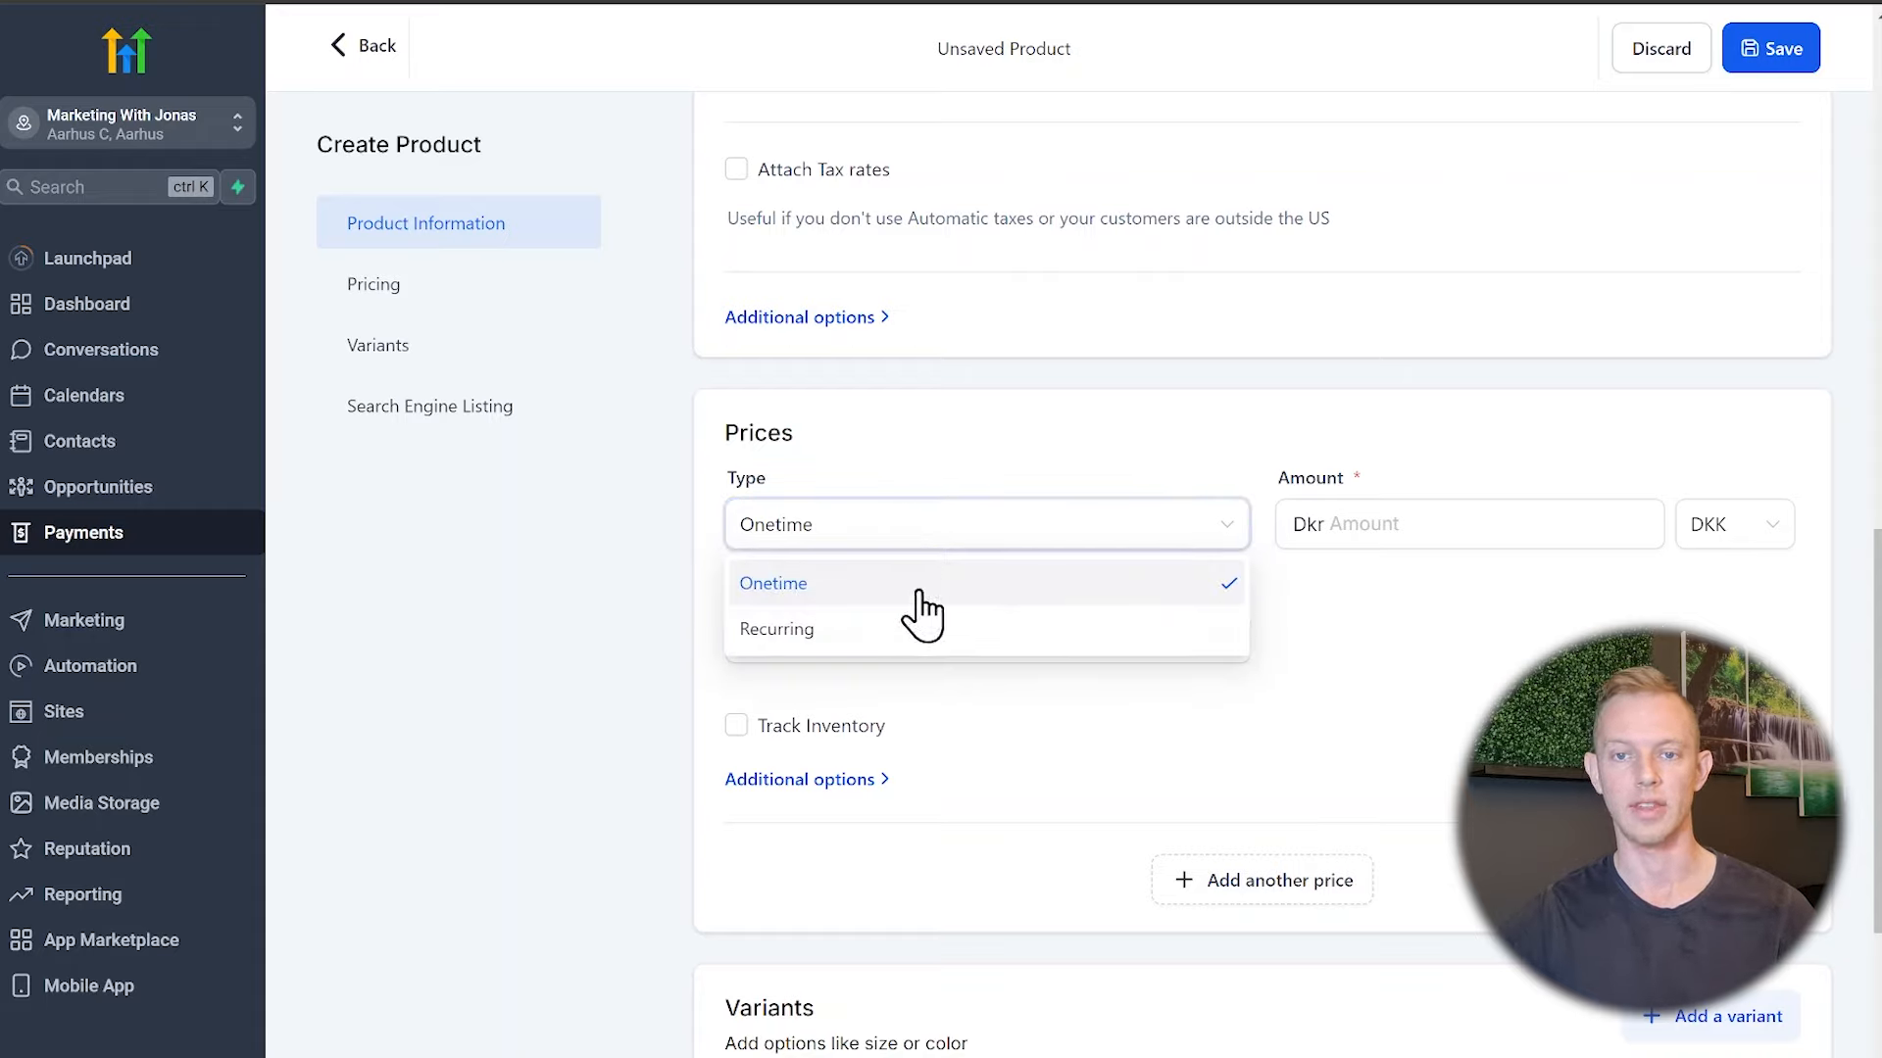
{"action": "left_click", "coordinate": [862, 637]}
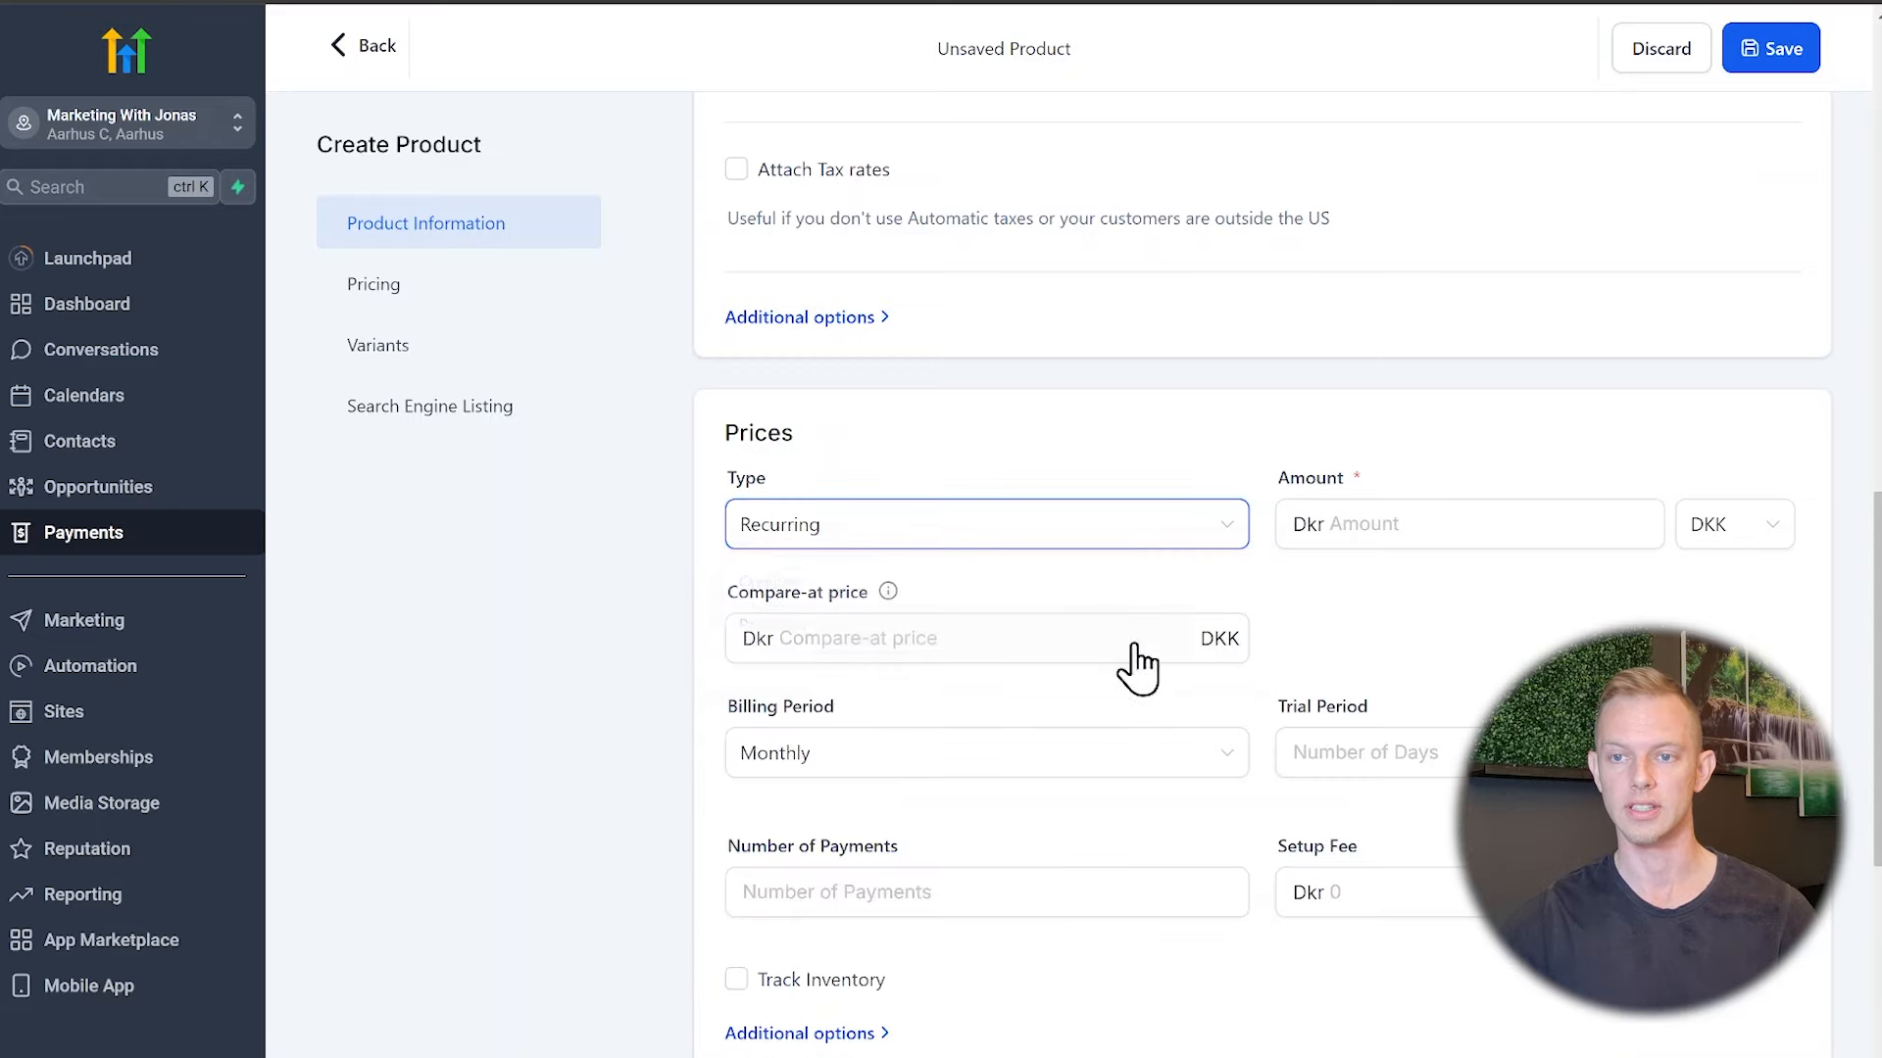
Set the recurring price to 197 in USD and save the product
{"action": "left_click", "coordinate": [1742, 539]}
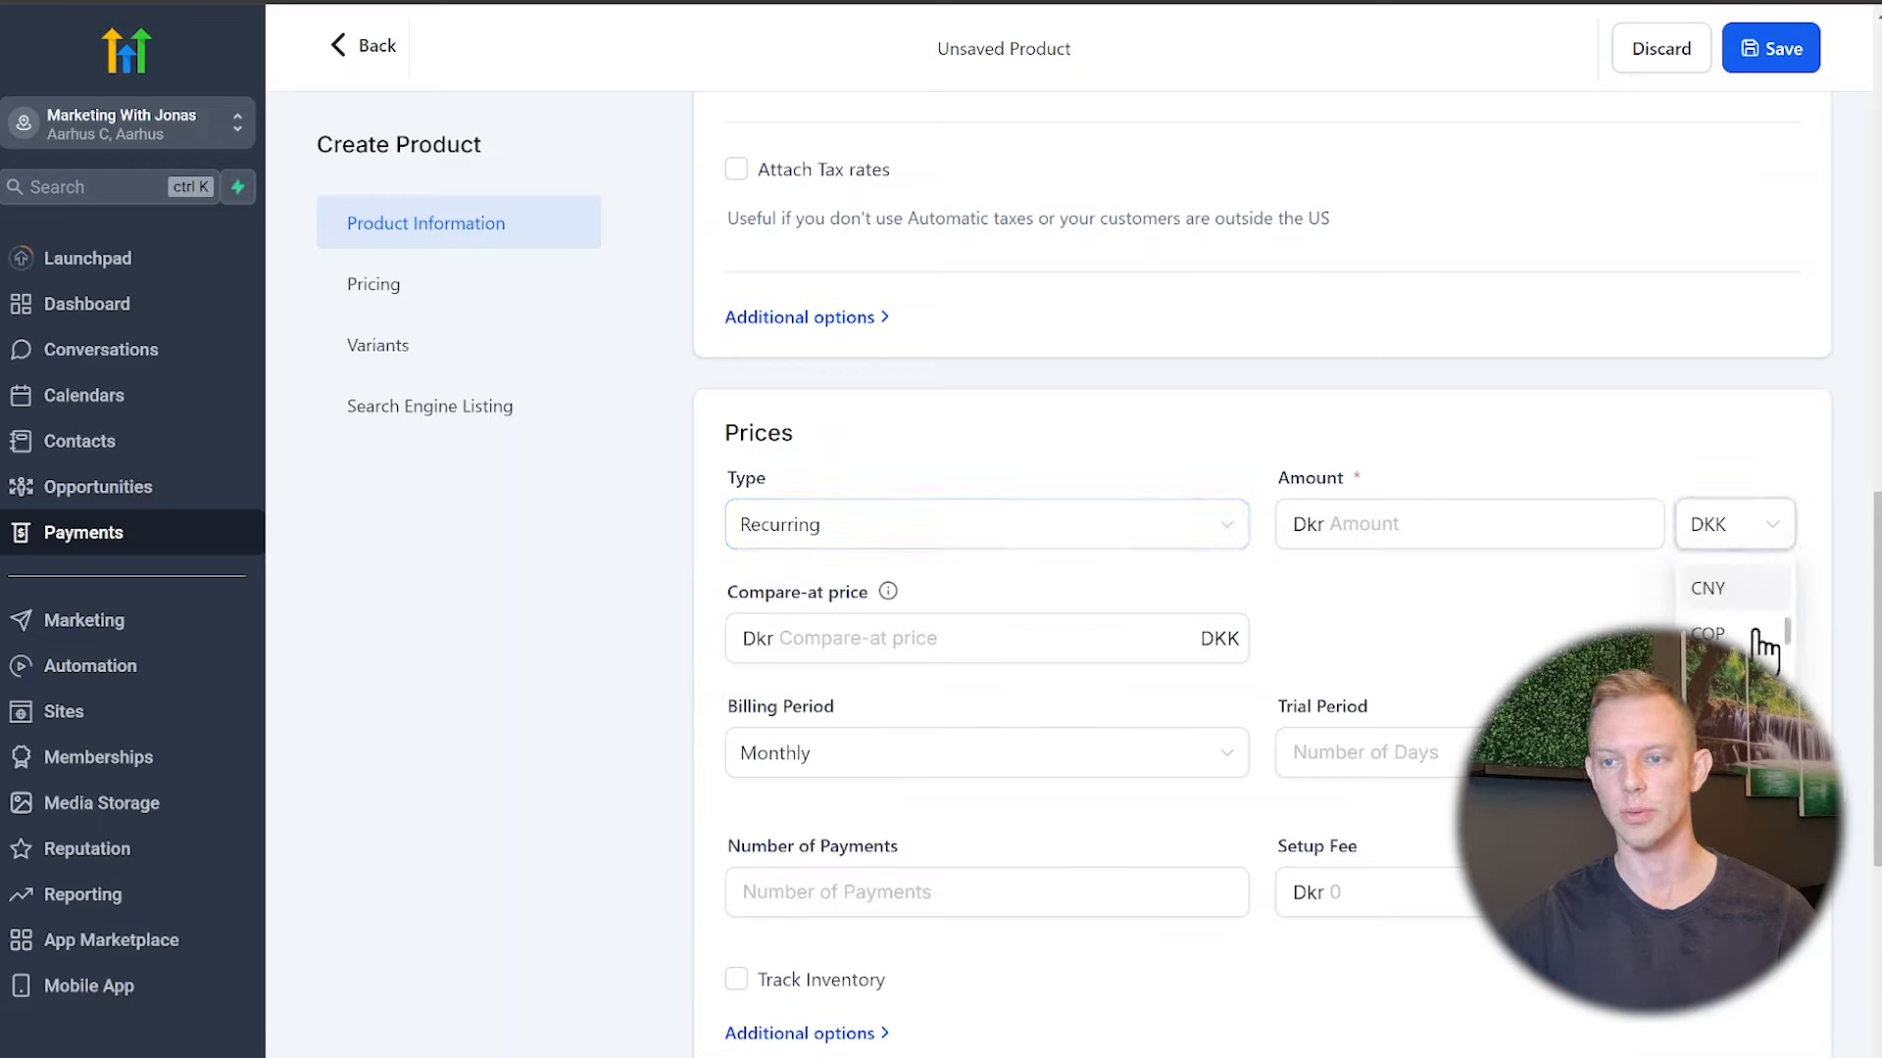
{"action": "scroll", "coordinate": [1722, 607], "scroll_direction": "down", "scroll_amount": 10}
{"action": "left_click", "coordinate": [1713, 592]}
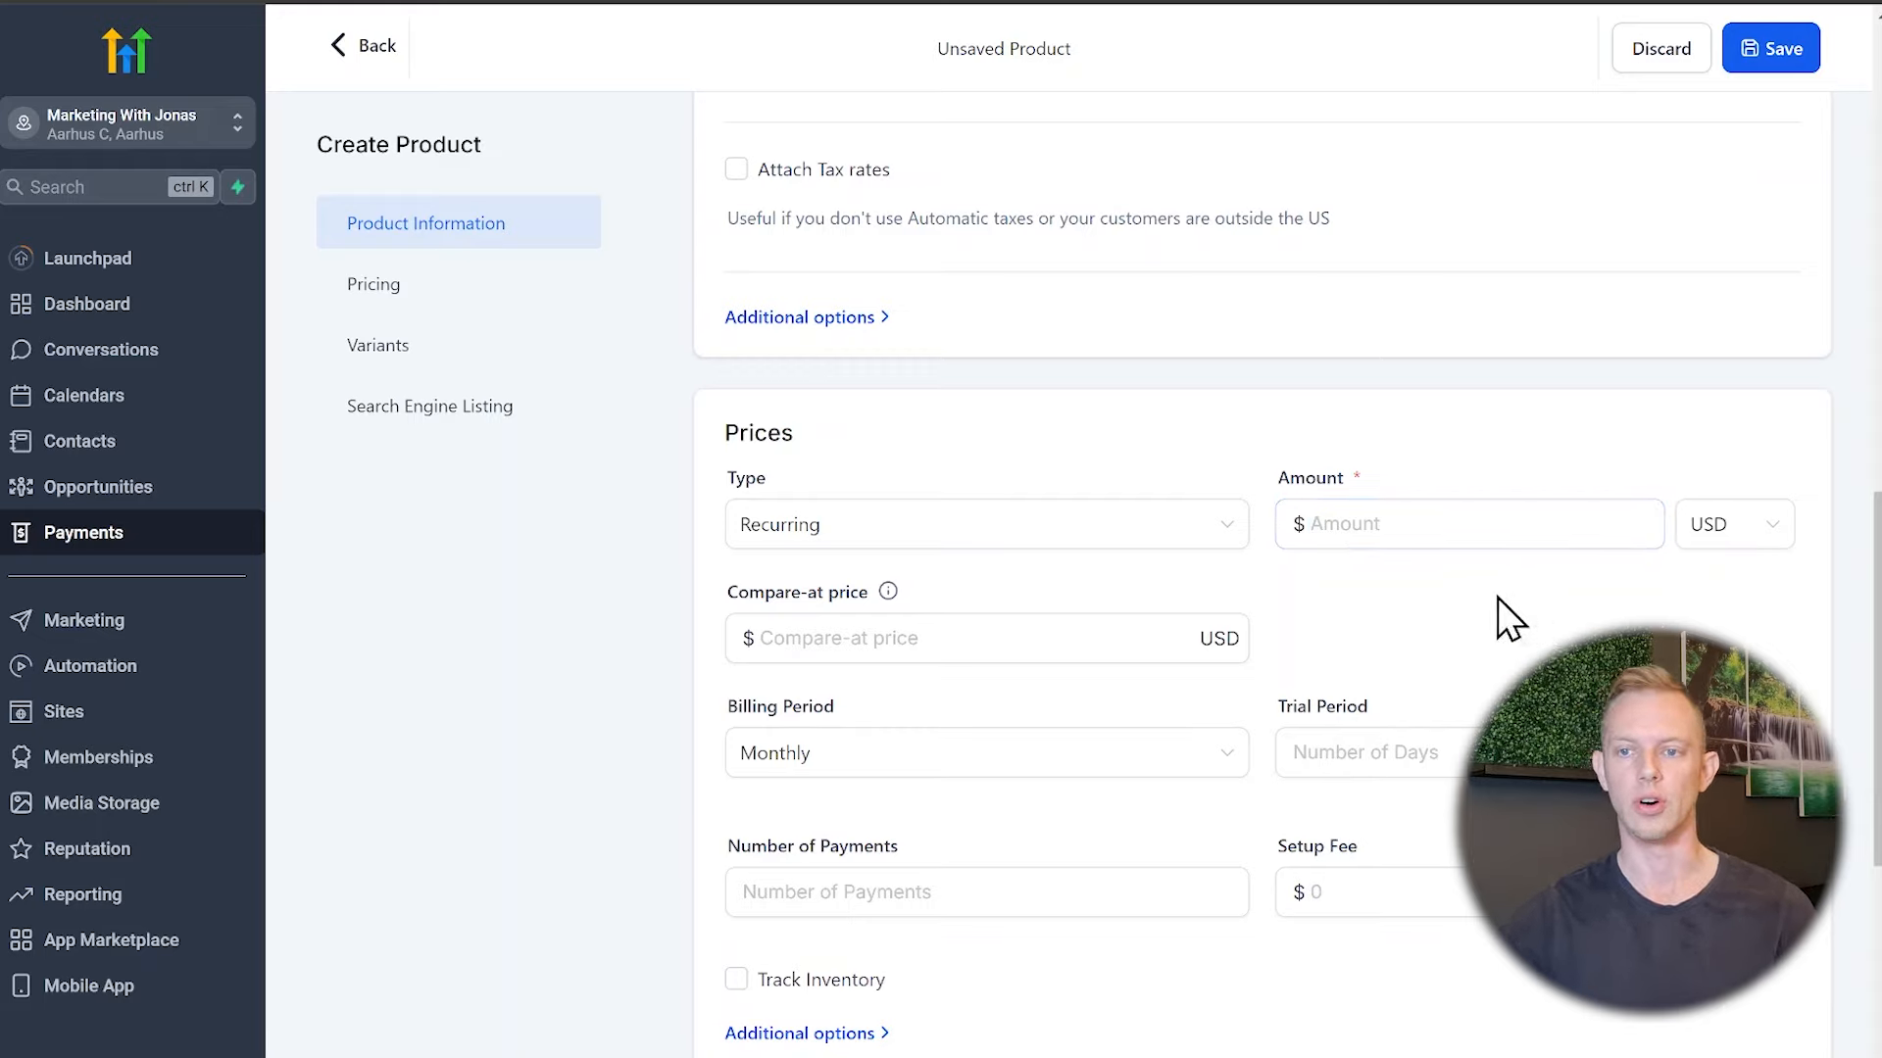
{"action": "left_click", "coordinate": [1415, 537]}
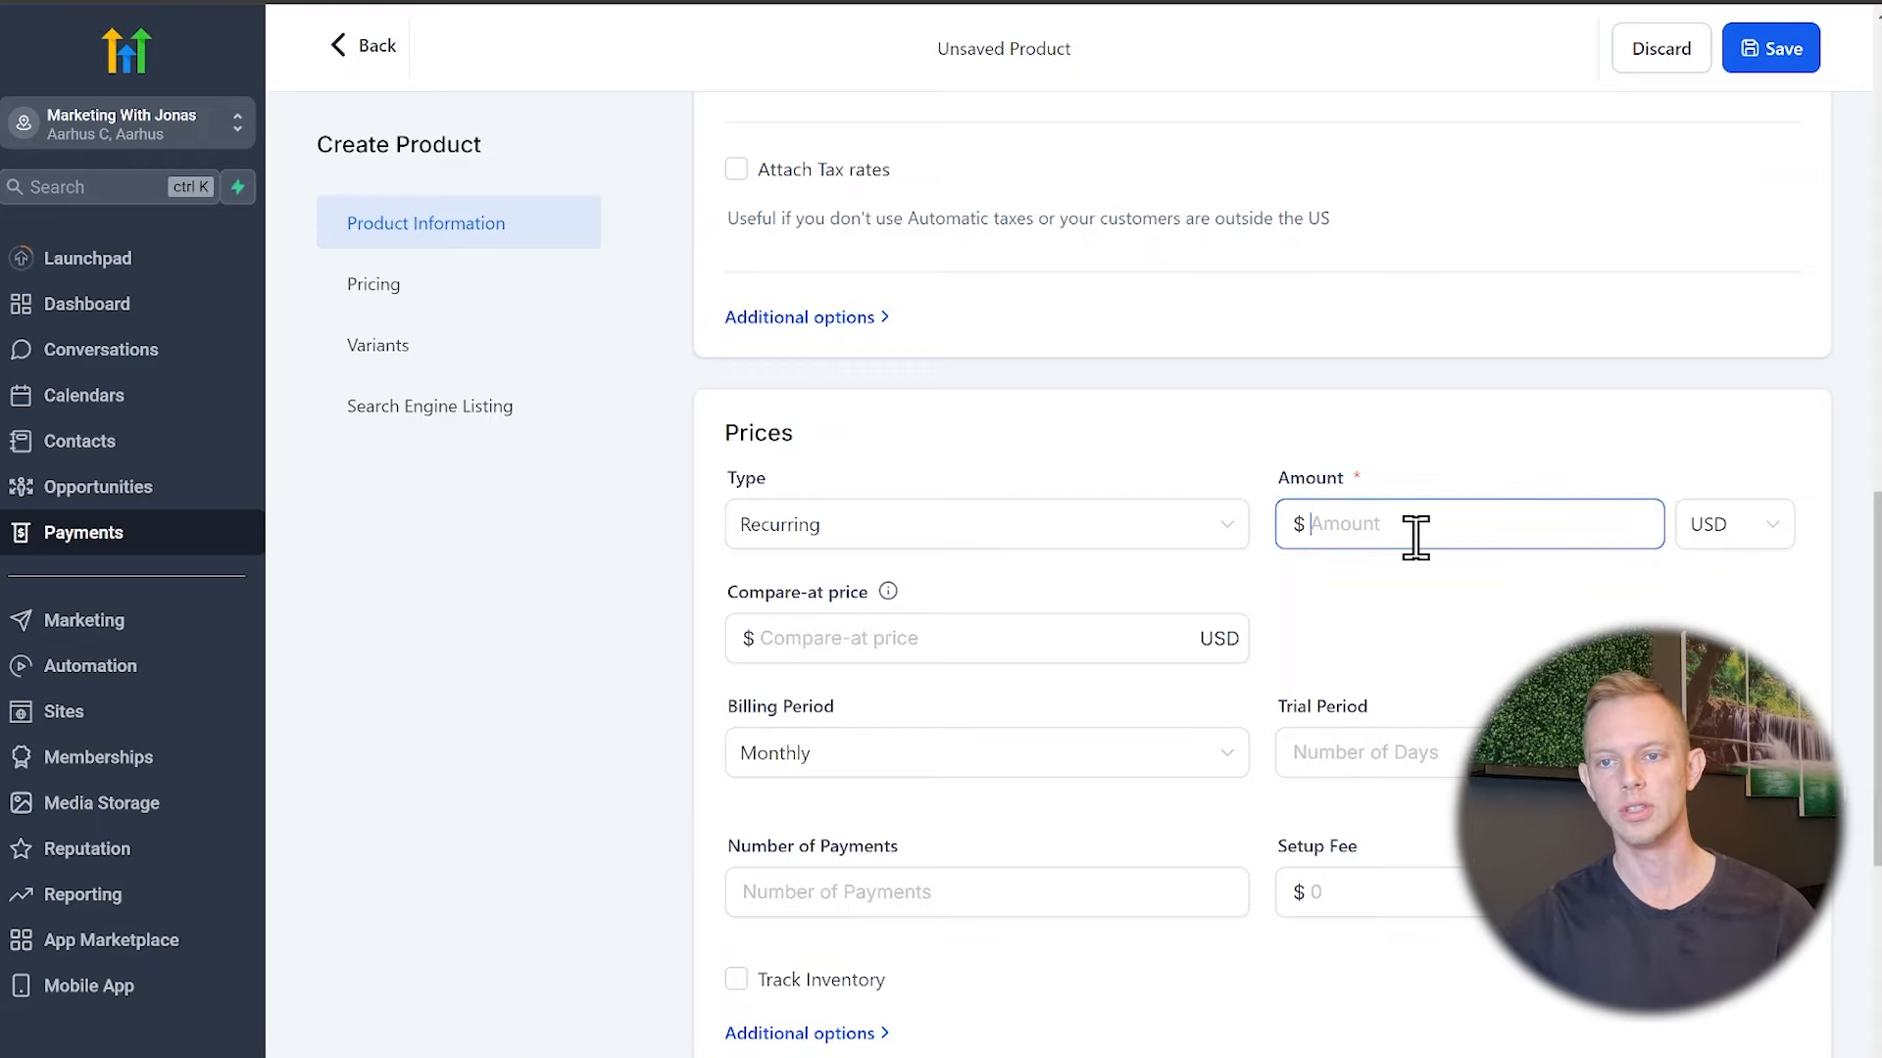
{"action": "type", "text": "197"}
{"action": "left_click", "coordinate": [1520, 620]}
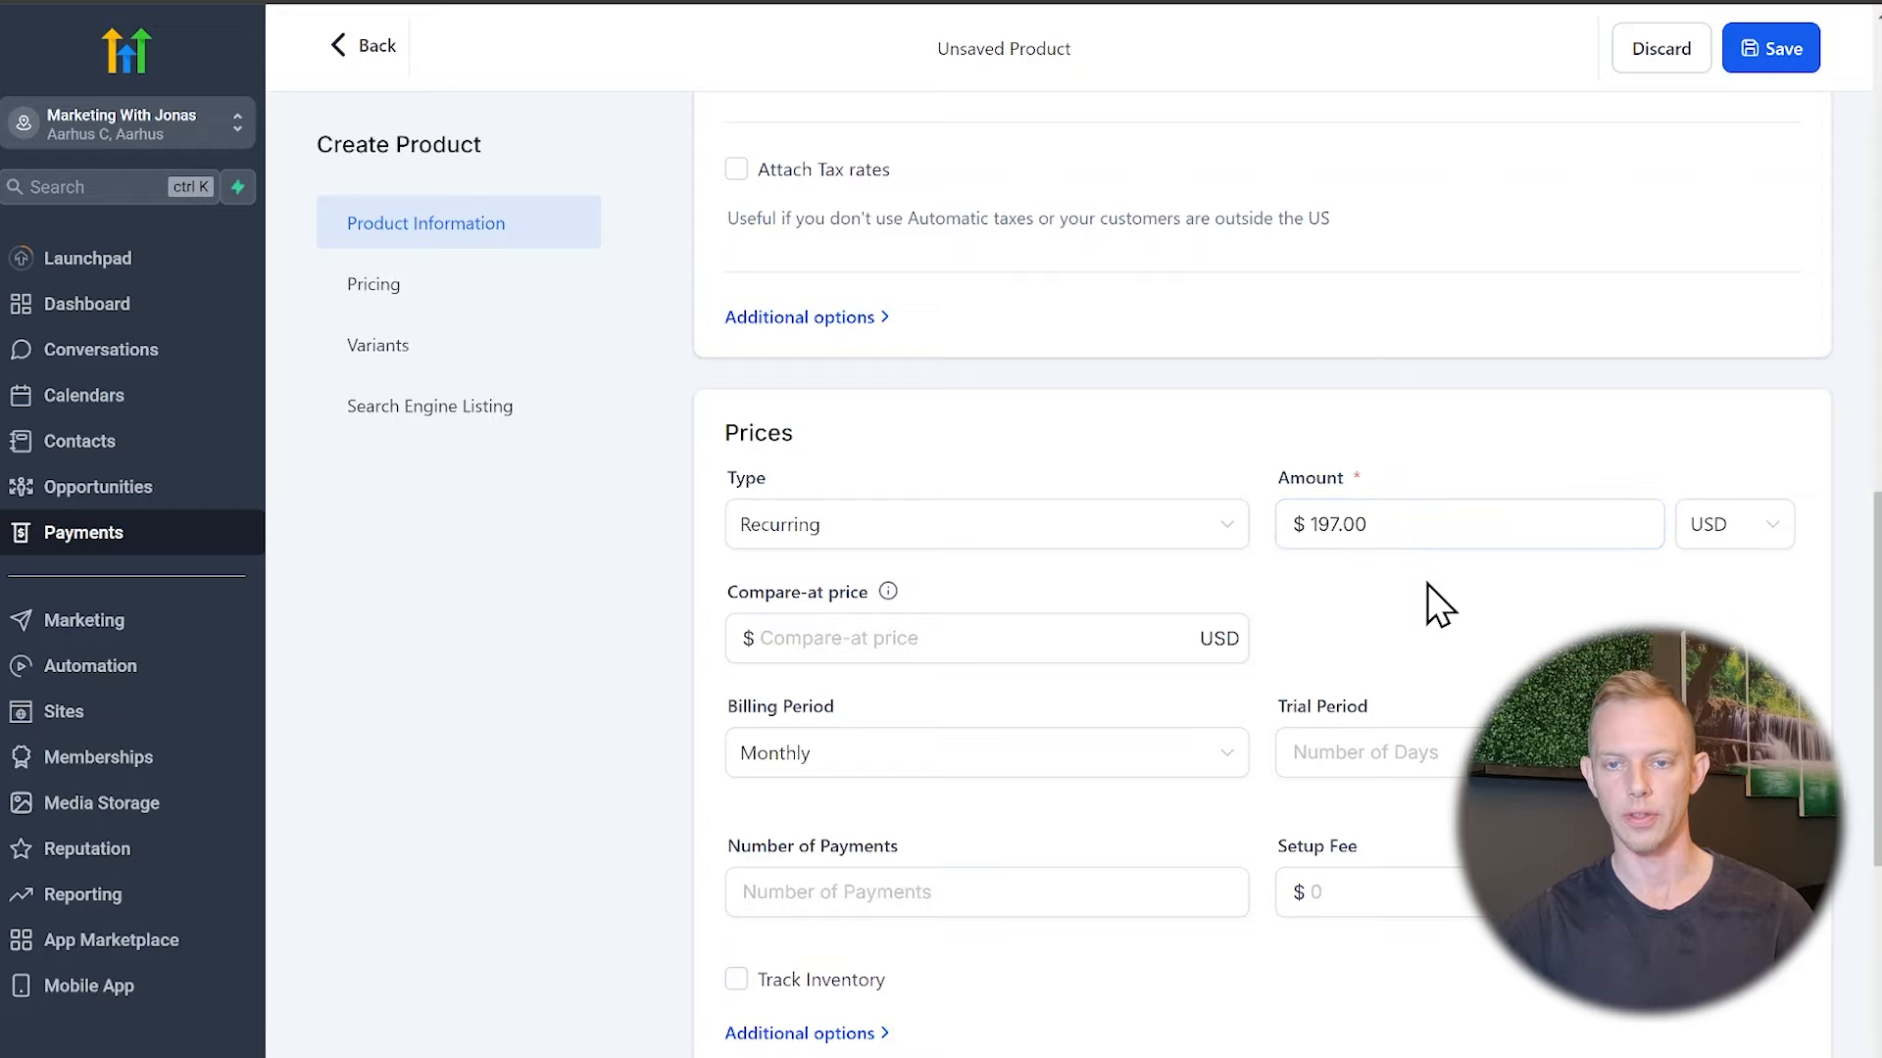
{"action": "scroll", "coordinate": [1427, 584], "scroll_direction": "down", "scroll_amount": 9}
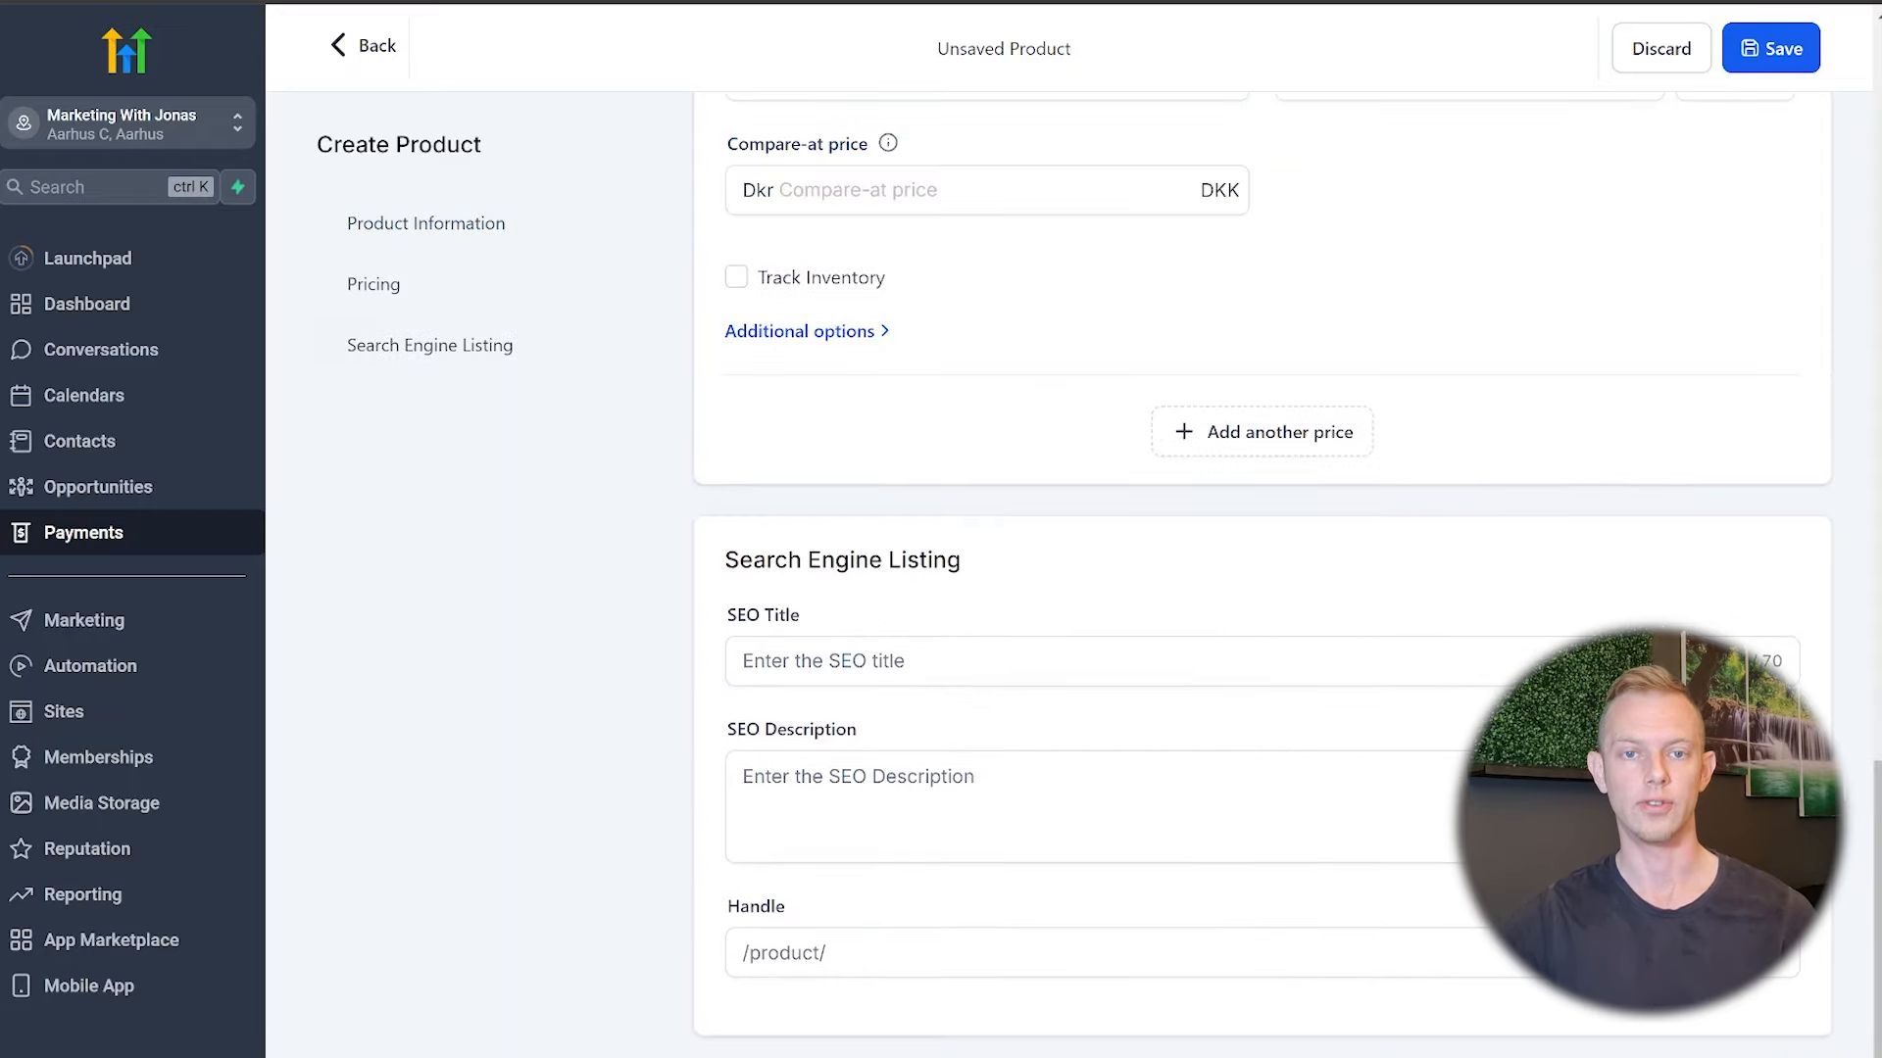
{"action": "left_click", "coordinate": [1771, 49]}
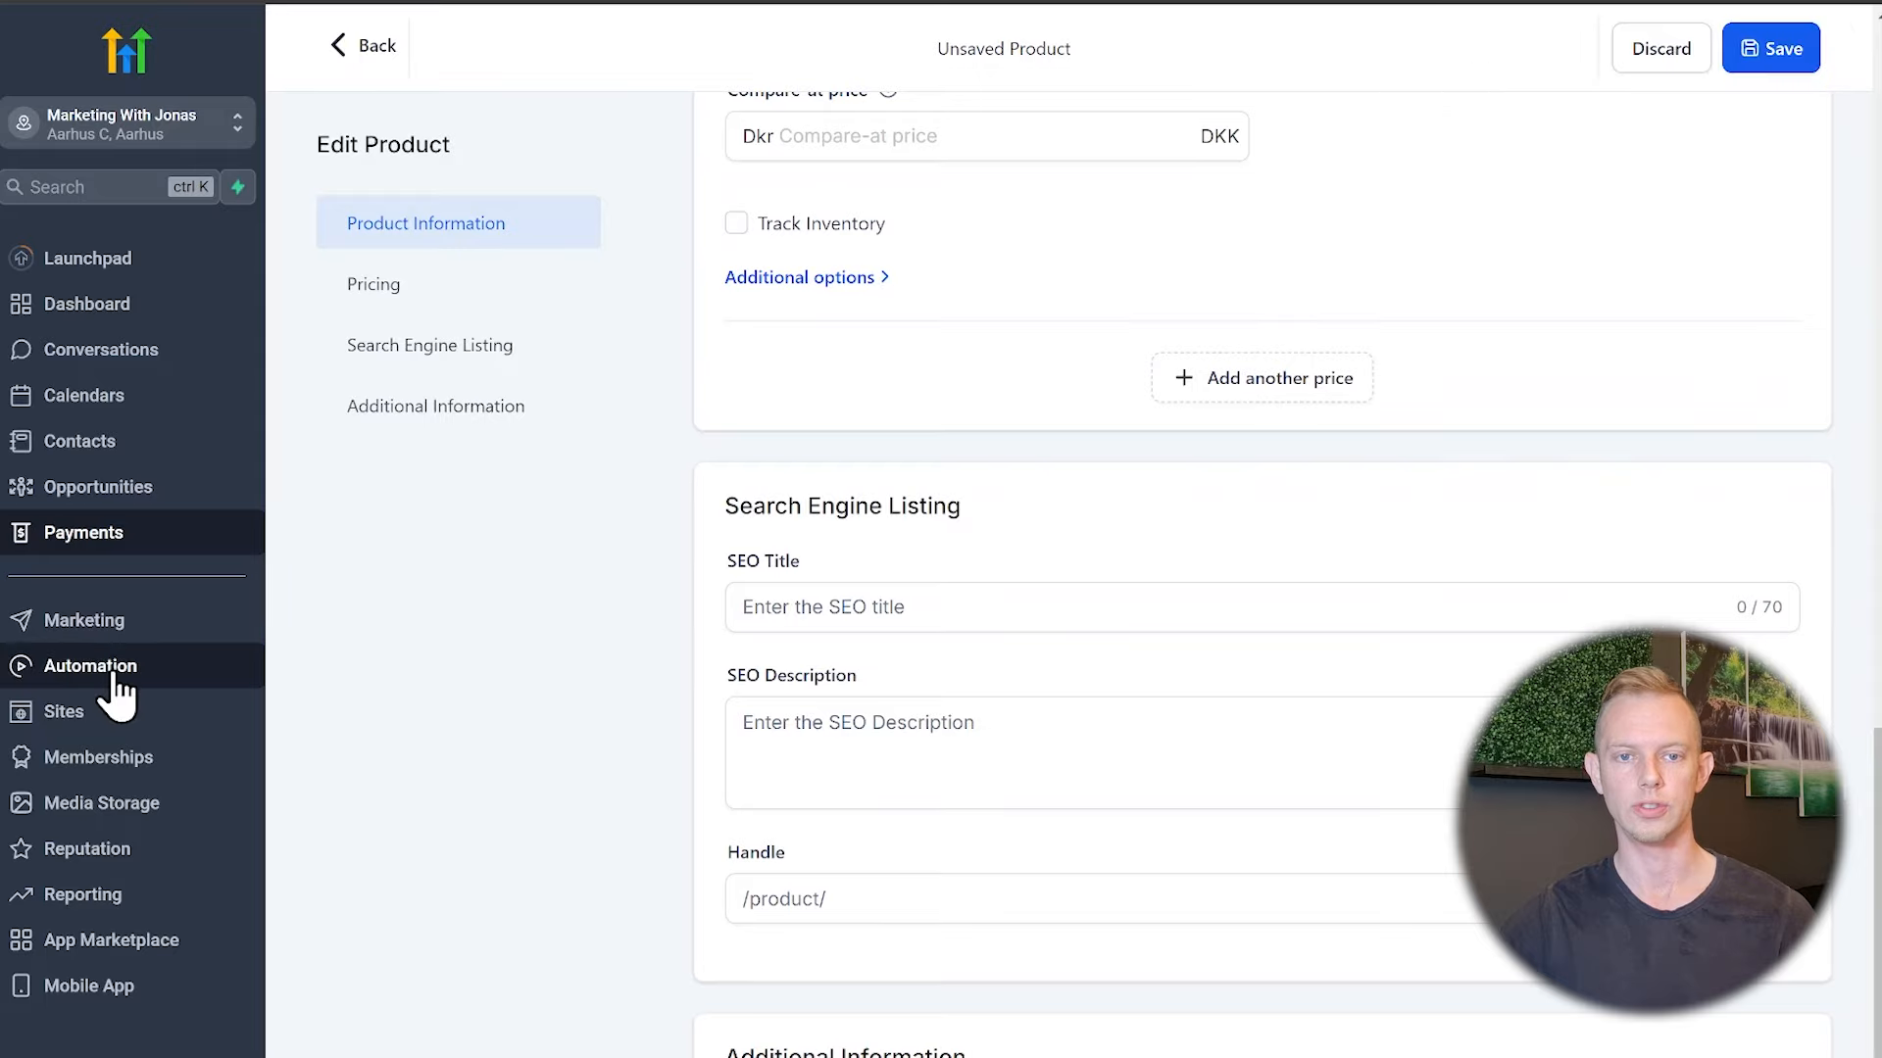
Go to Automation and create a workflow from the "Recipe - Instagram comment automation" template
{"action": "left_click", "coordinate": [90, 676]}
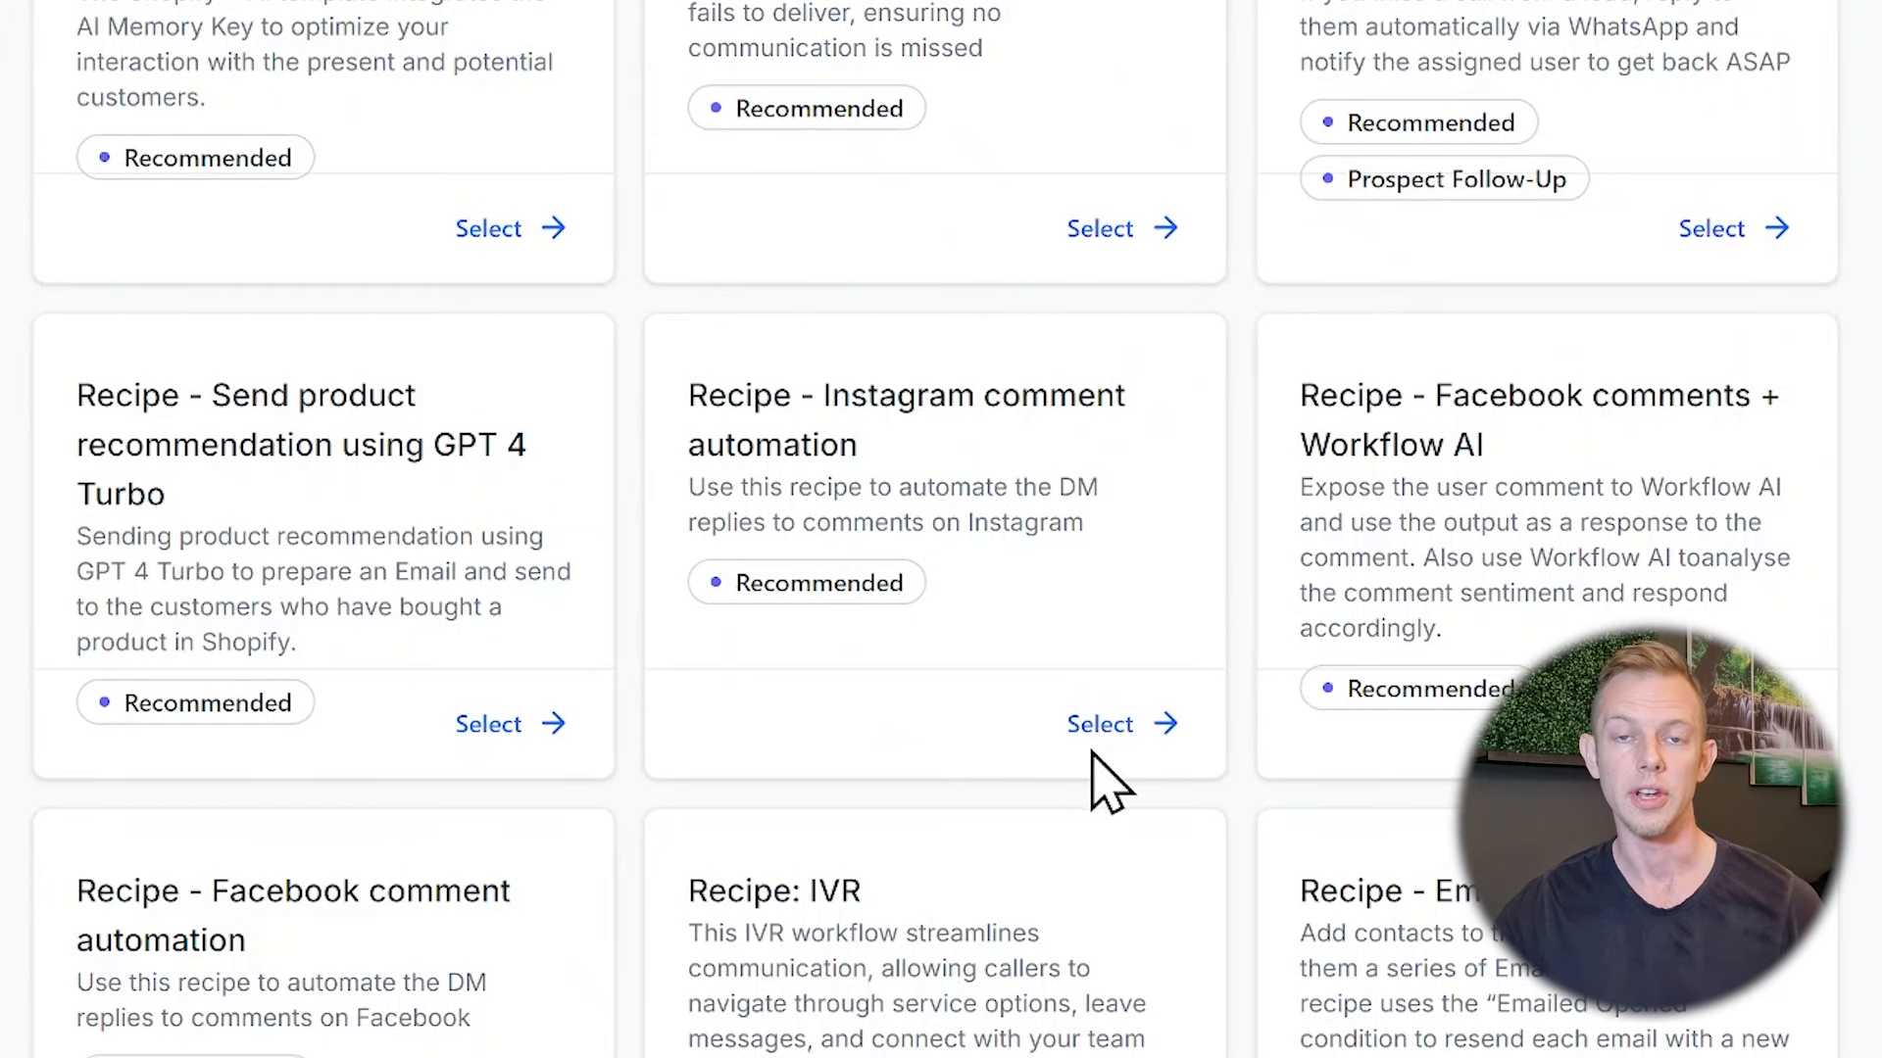
{"action": "left_click", "coordinate": [1086, 727]}
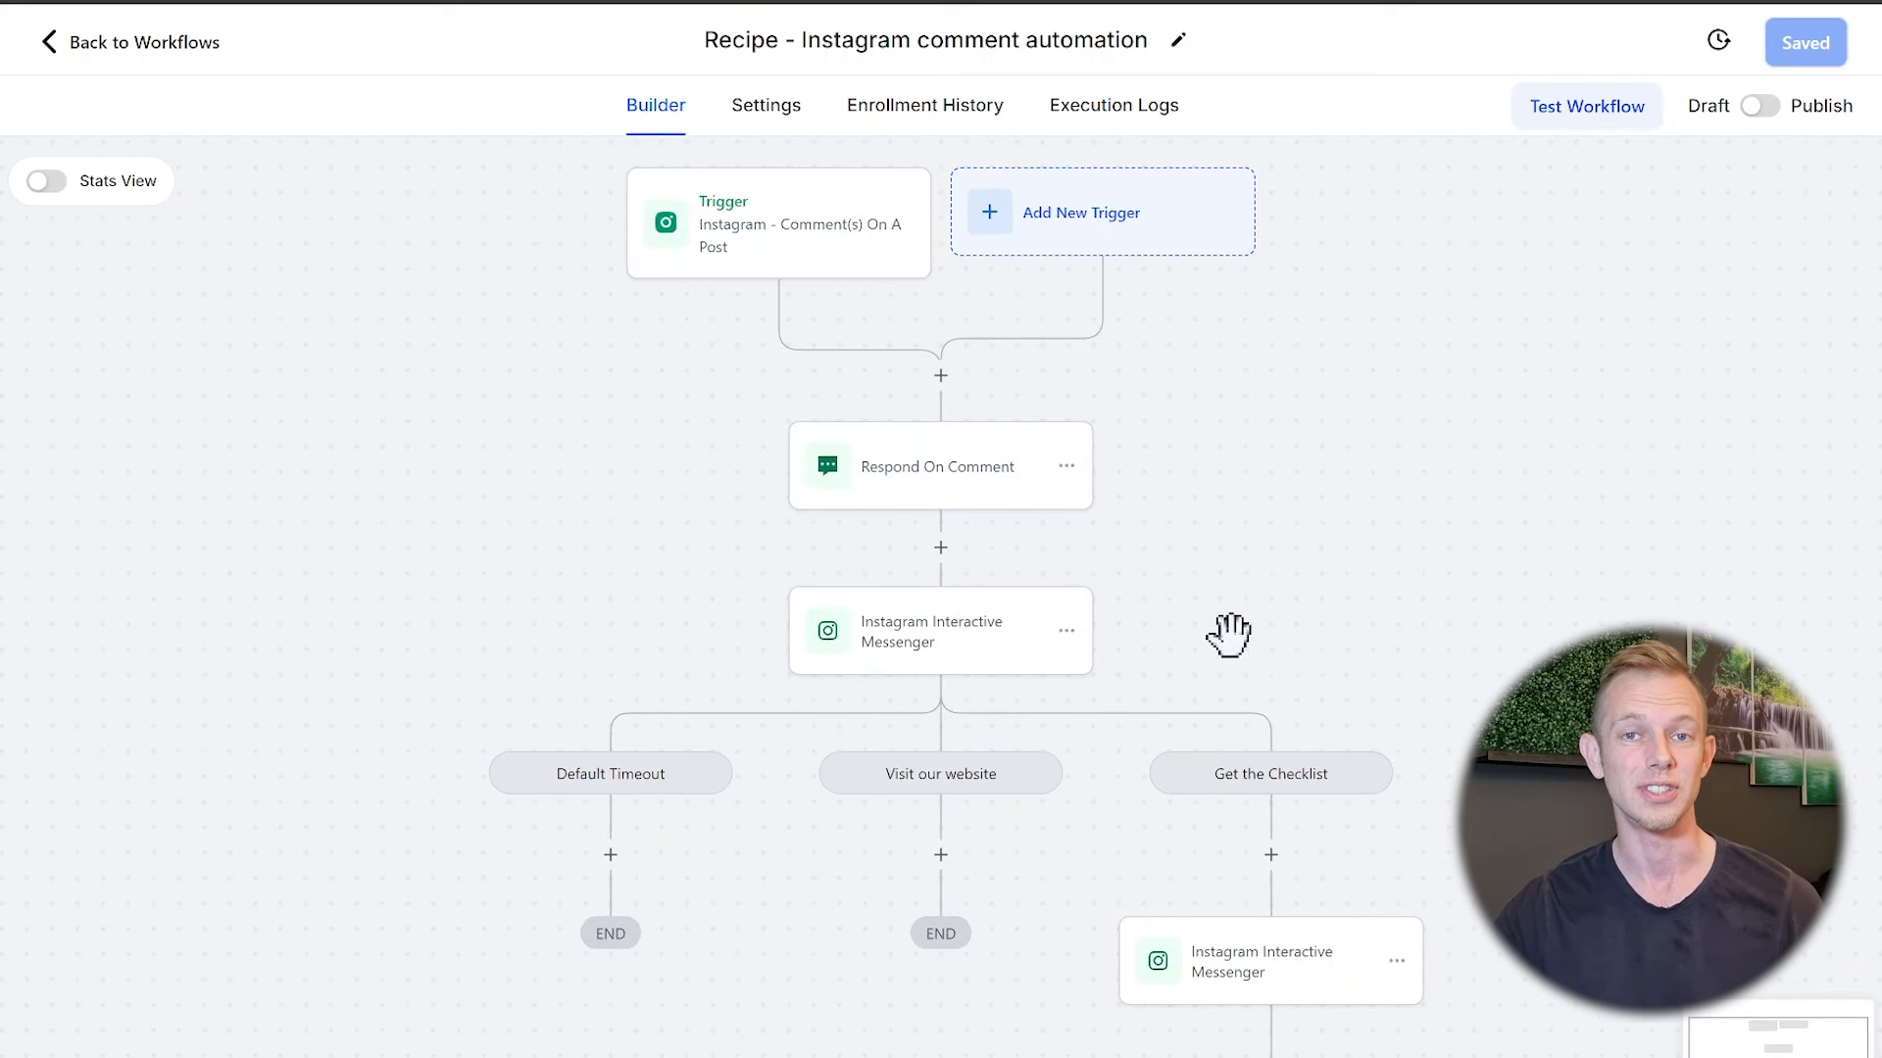
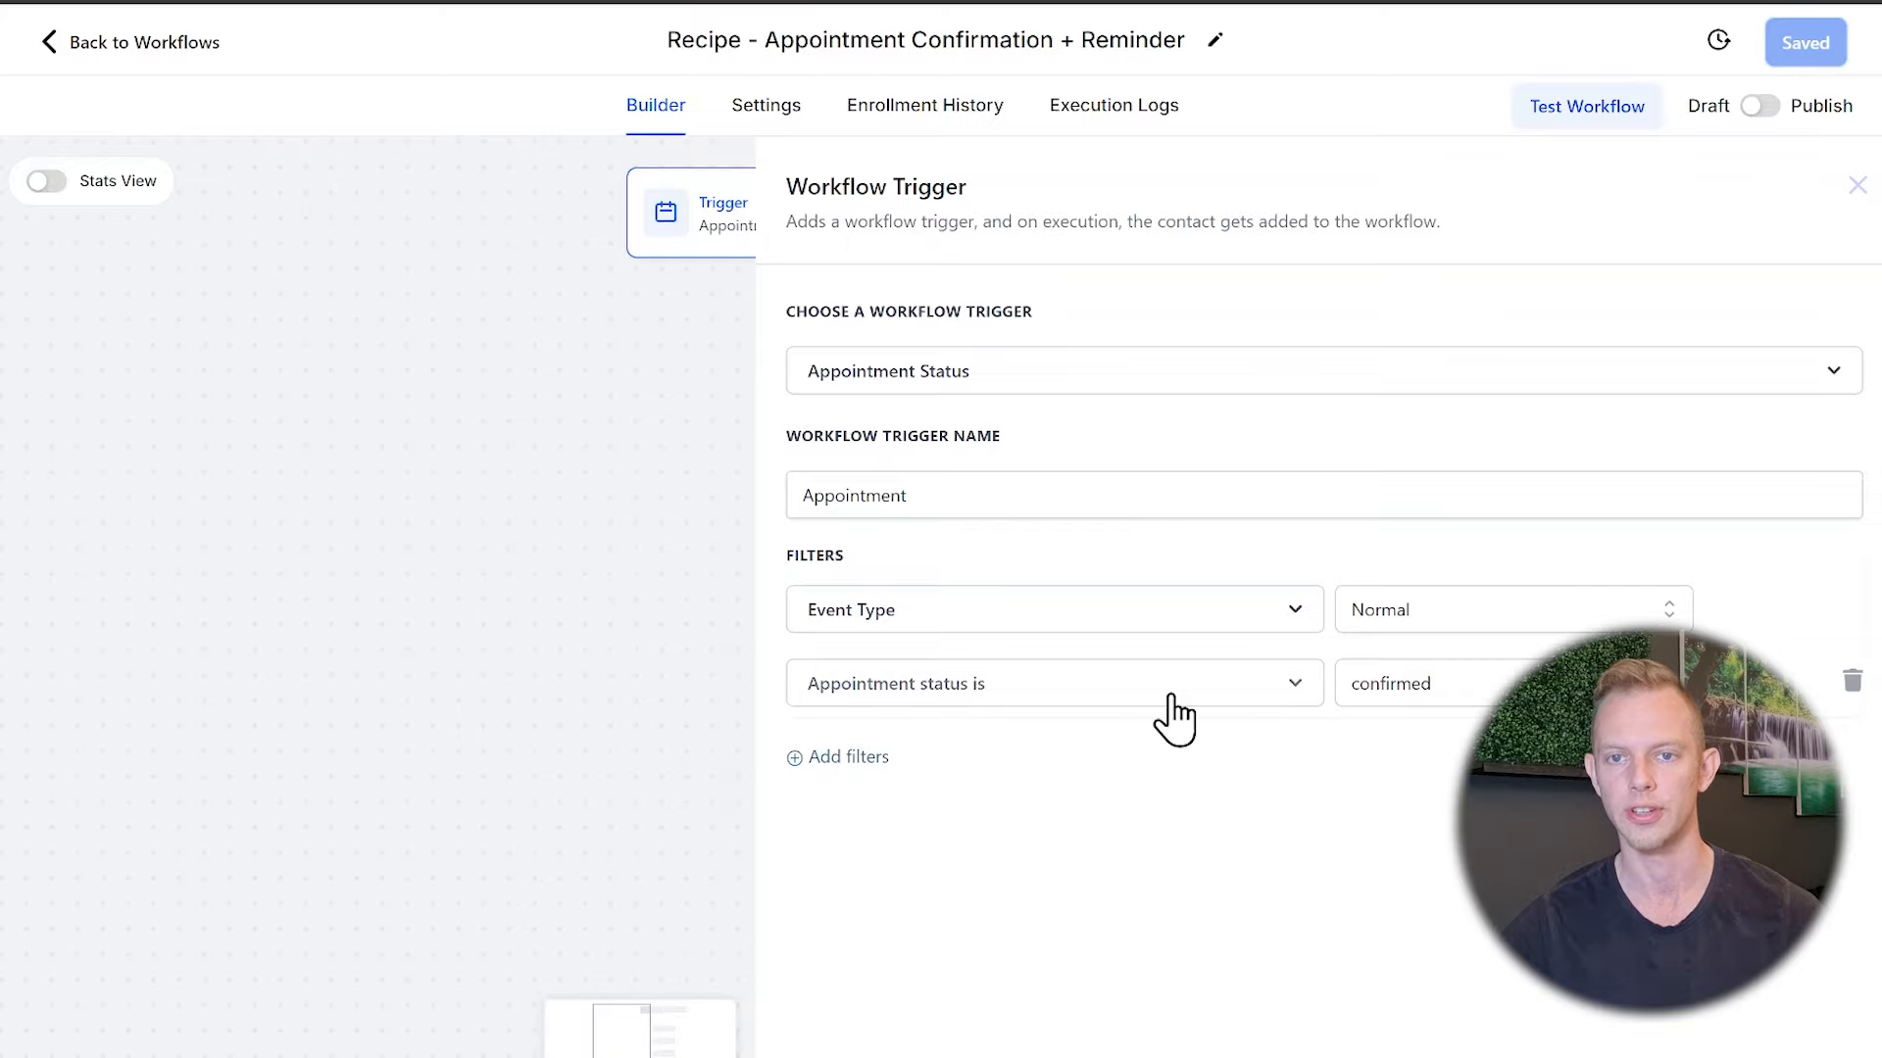
Examine the Confirmation Email, the 24 hr Reminder Email and the subsequent reminder steps of the Appointment Confirmation + Reminder workflow
{"action": "left_click", "coordinate": [644, 589]}
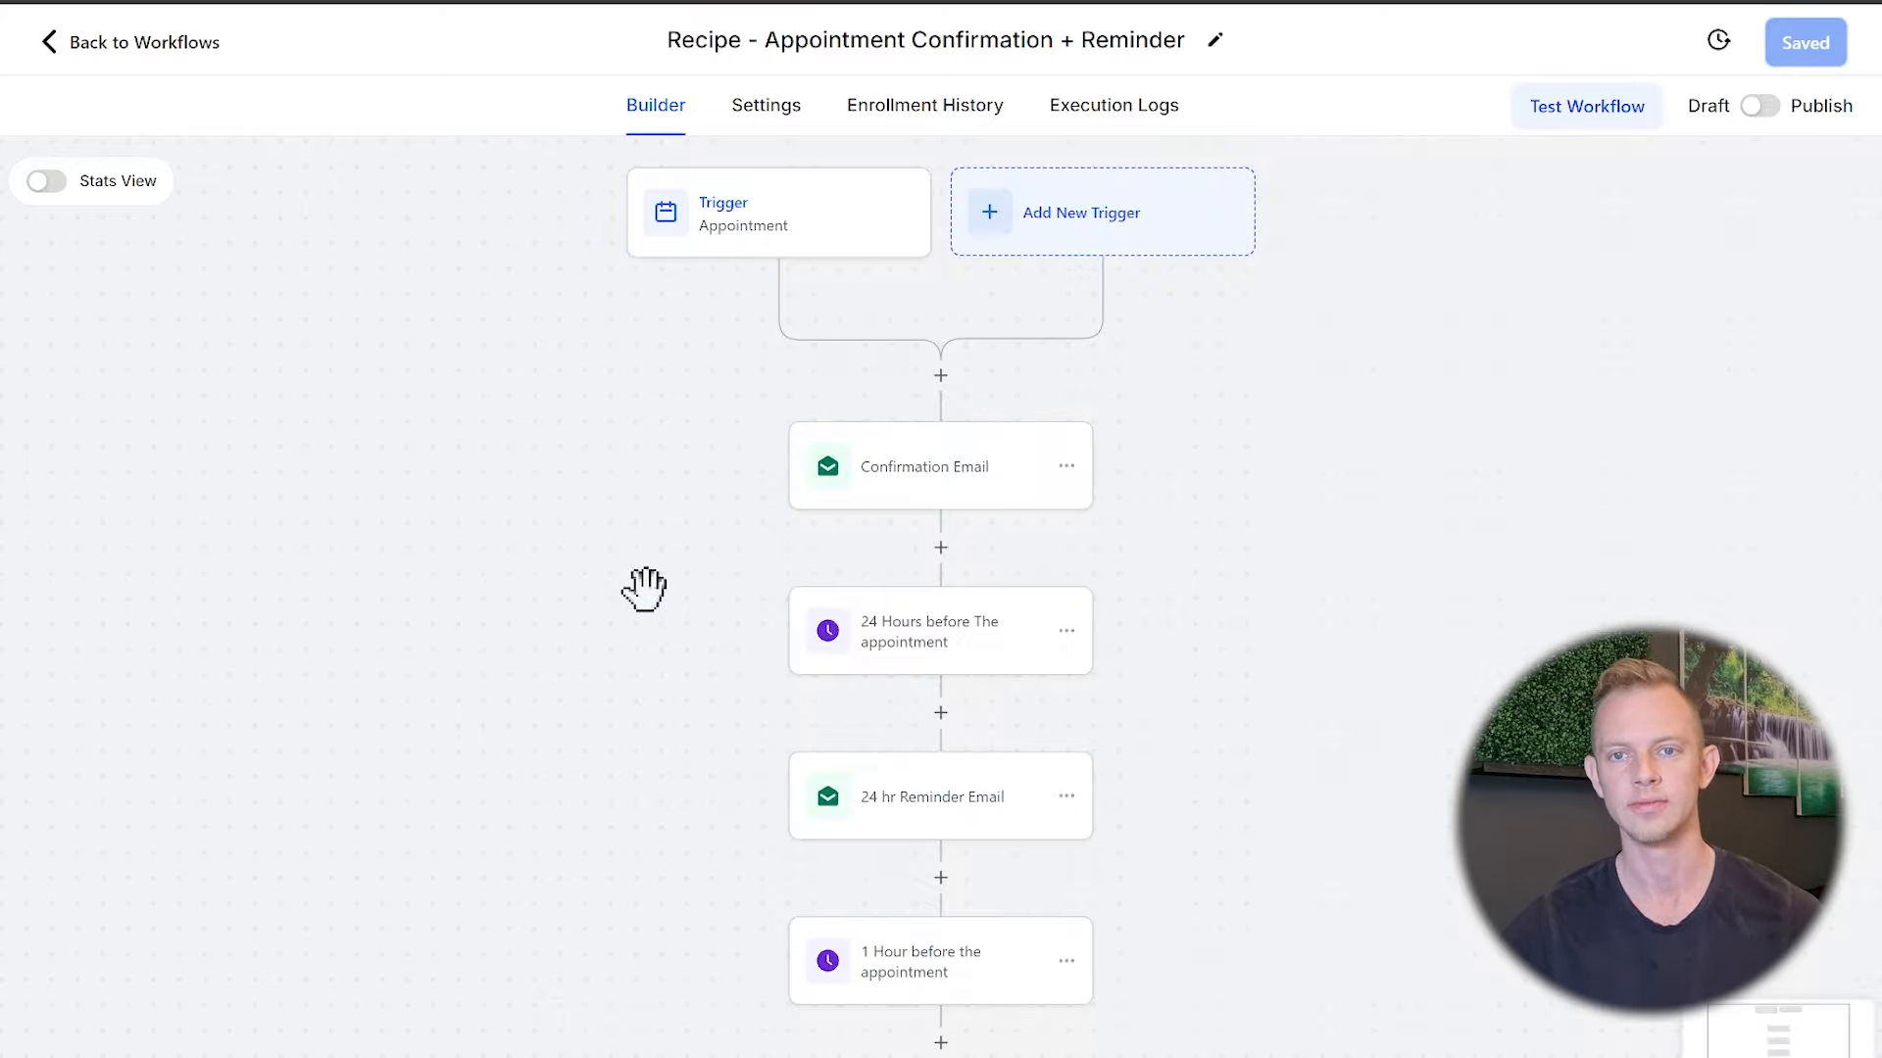
{"action": "left_click", "coordinate": [918, 495]}
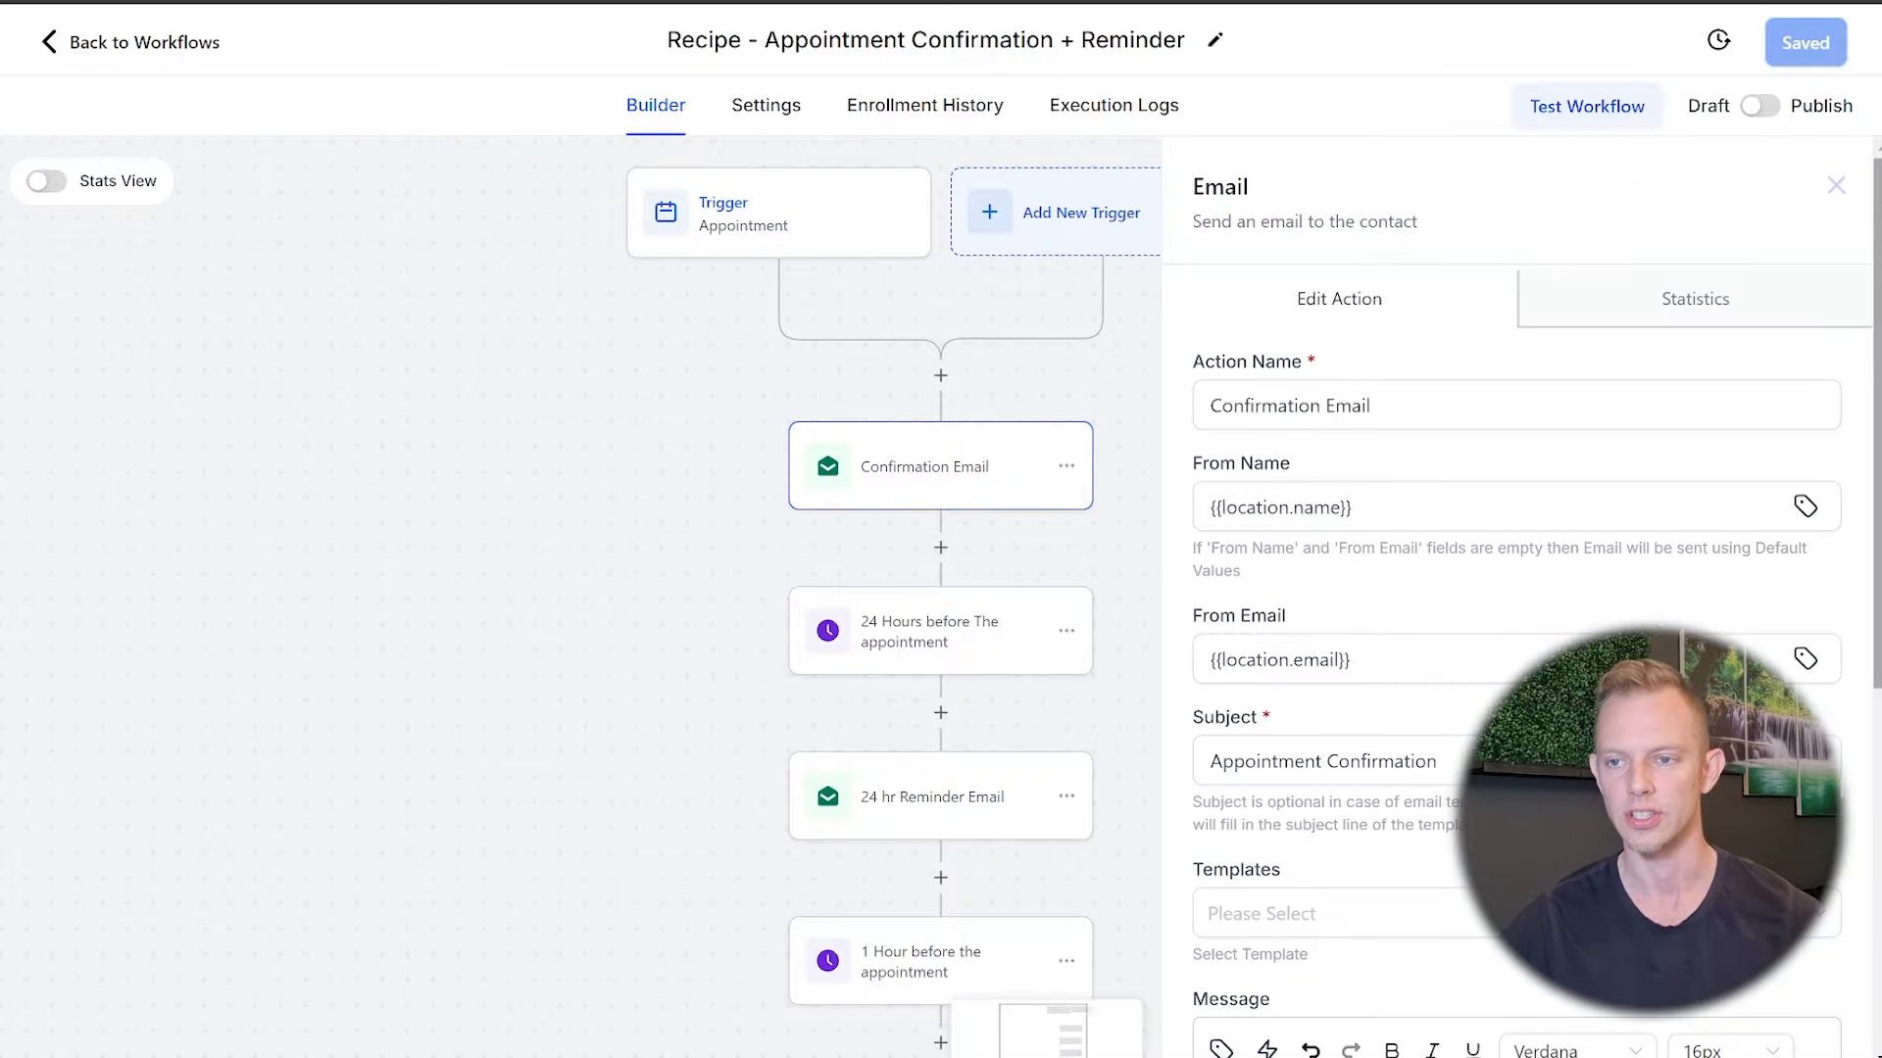
{"action": "scroll", "coordinate": [1519, 588], "scroll_direction": "down", "scroll_amount": 5}
{"action": "left_click", "coordinate": [1127, 670]}
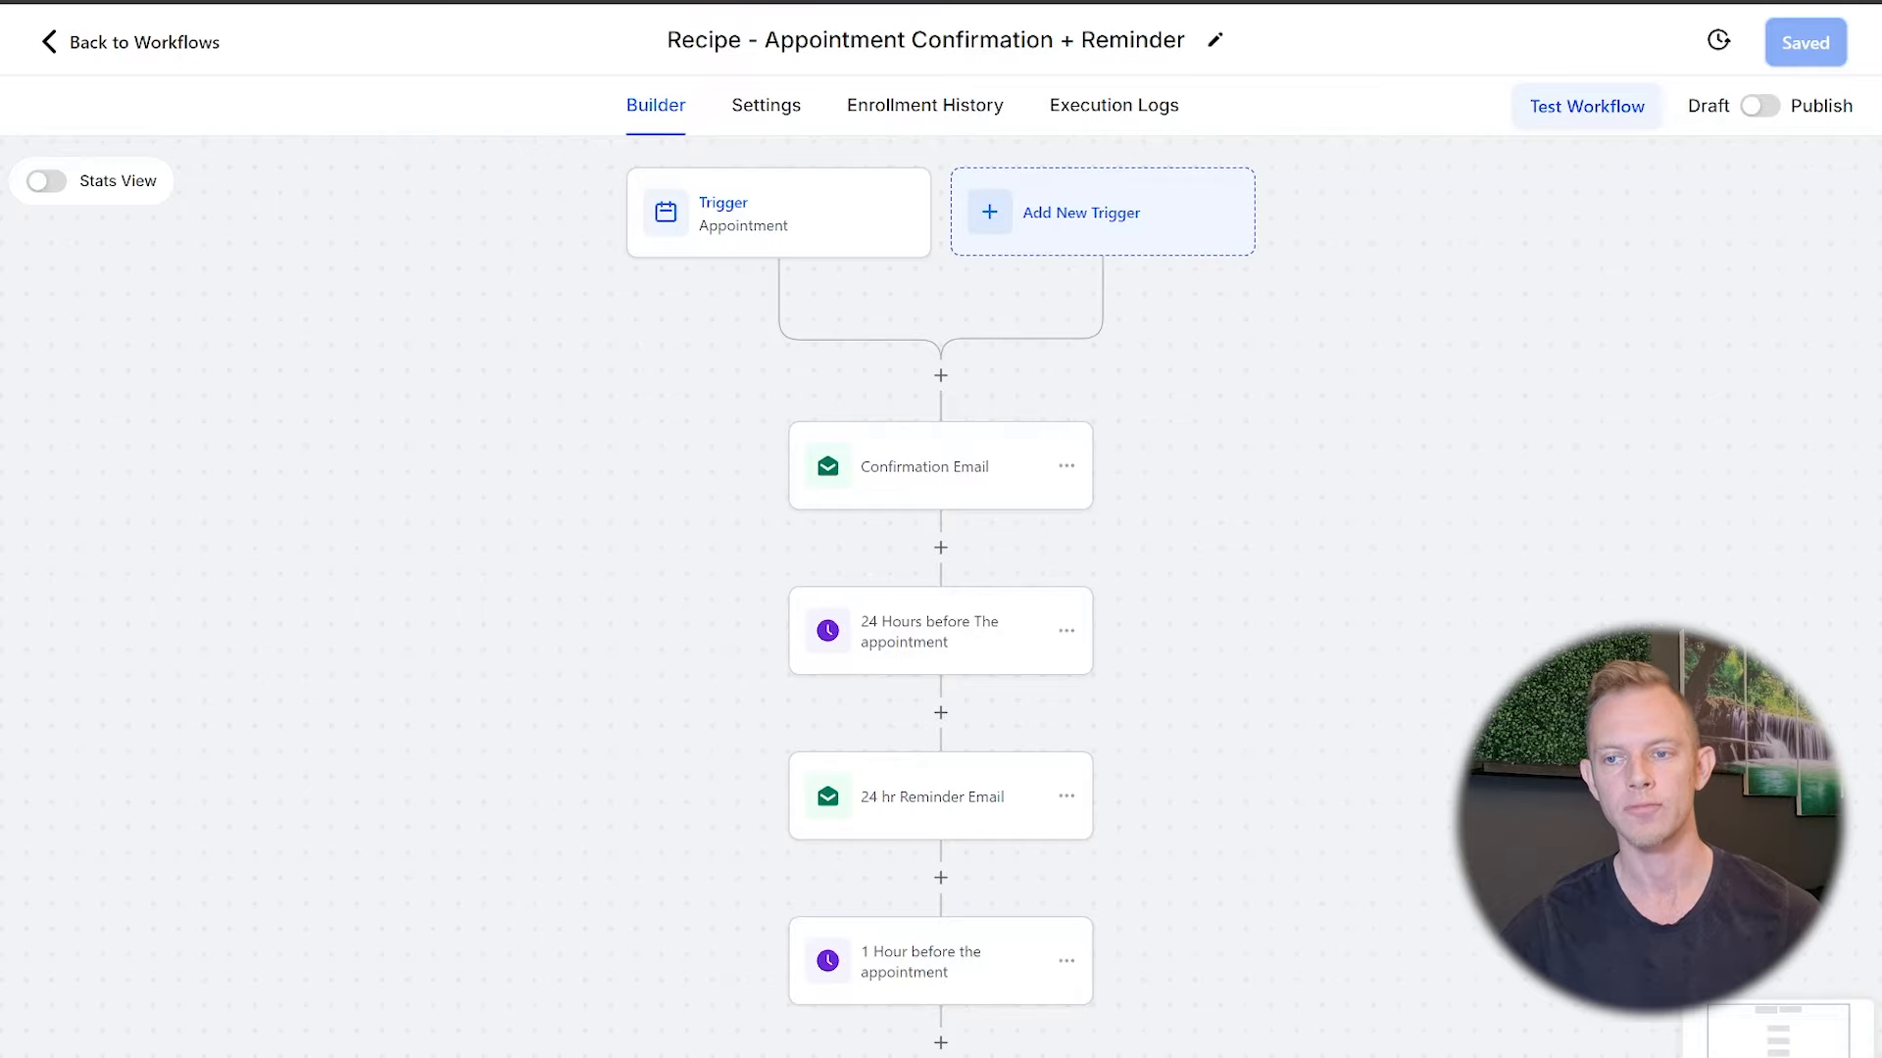
{"action": "scroll", "coordinate": [941, 588], "scroll_direction": "down", "scroll_amount": 2}
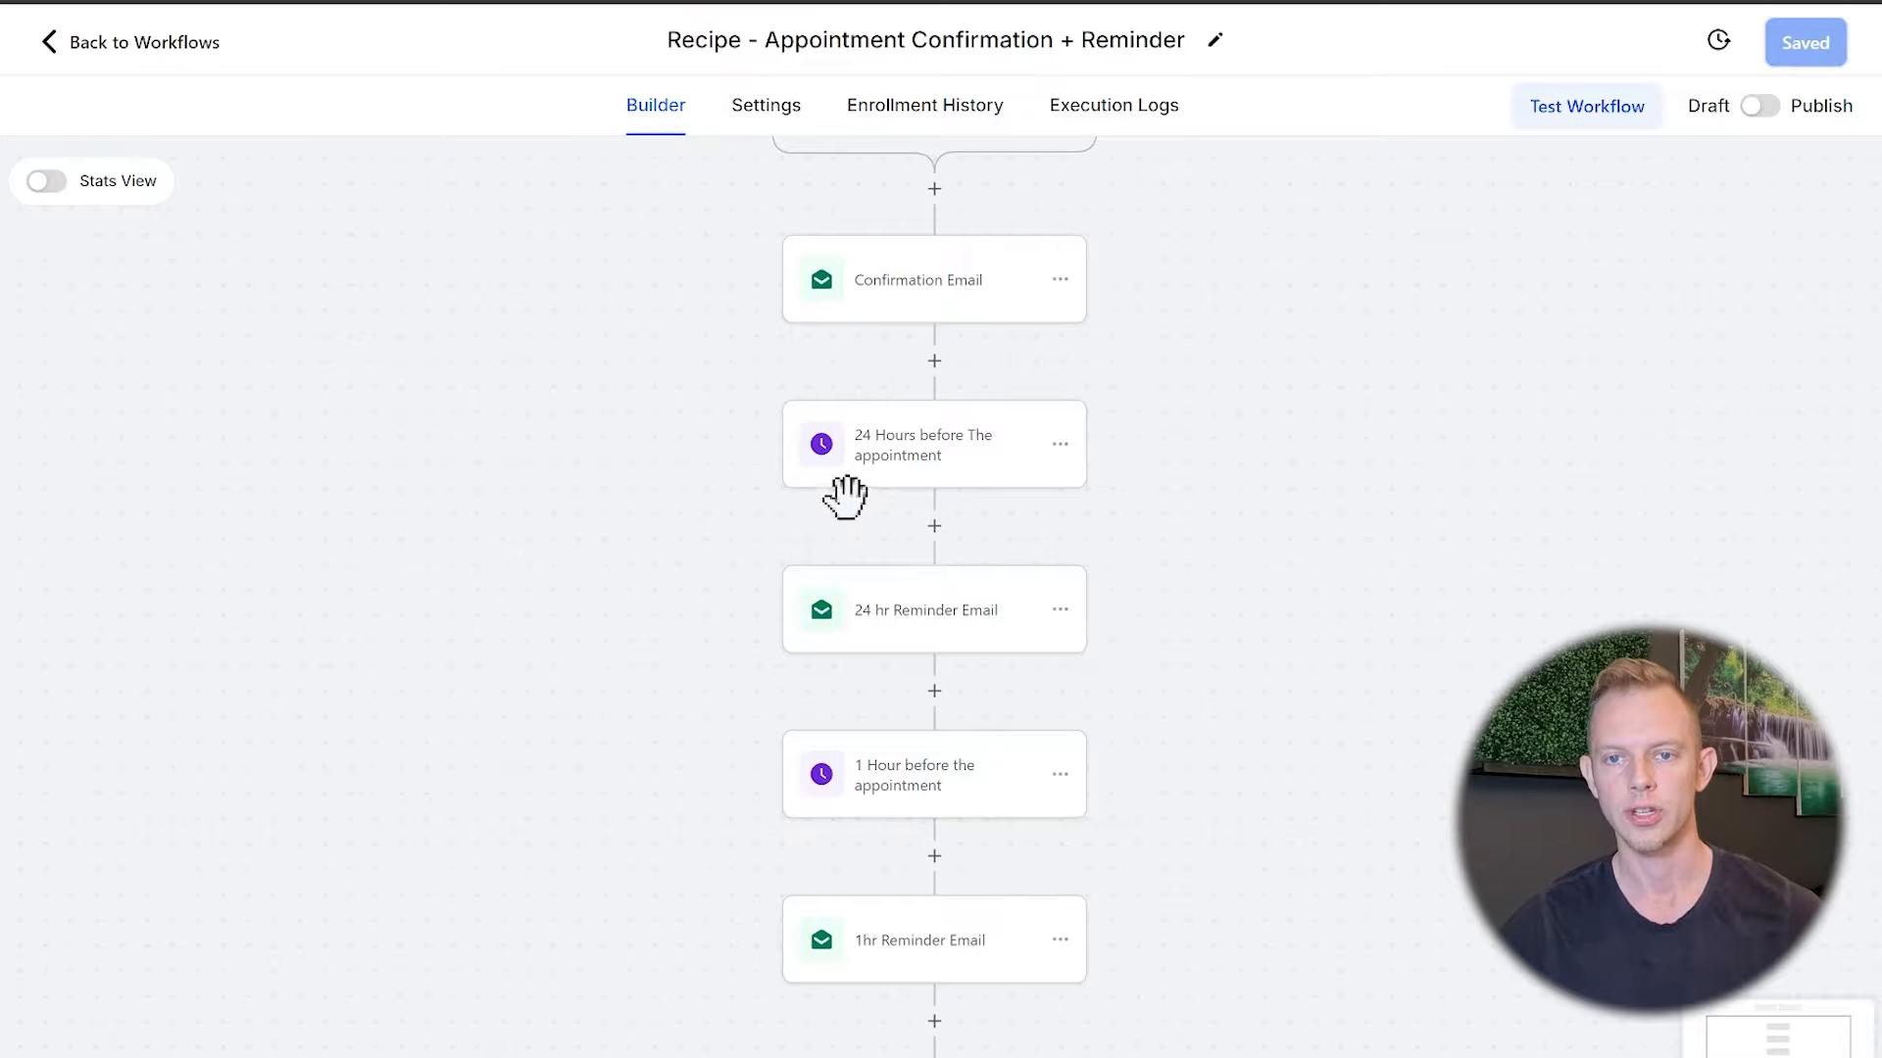
{"action": "left_click", "coordinate": [910, 627]}
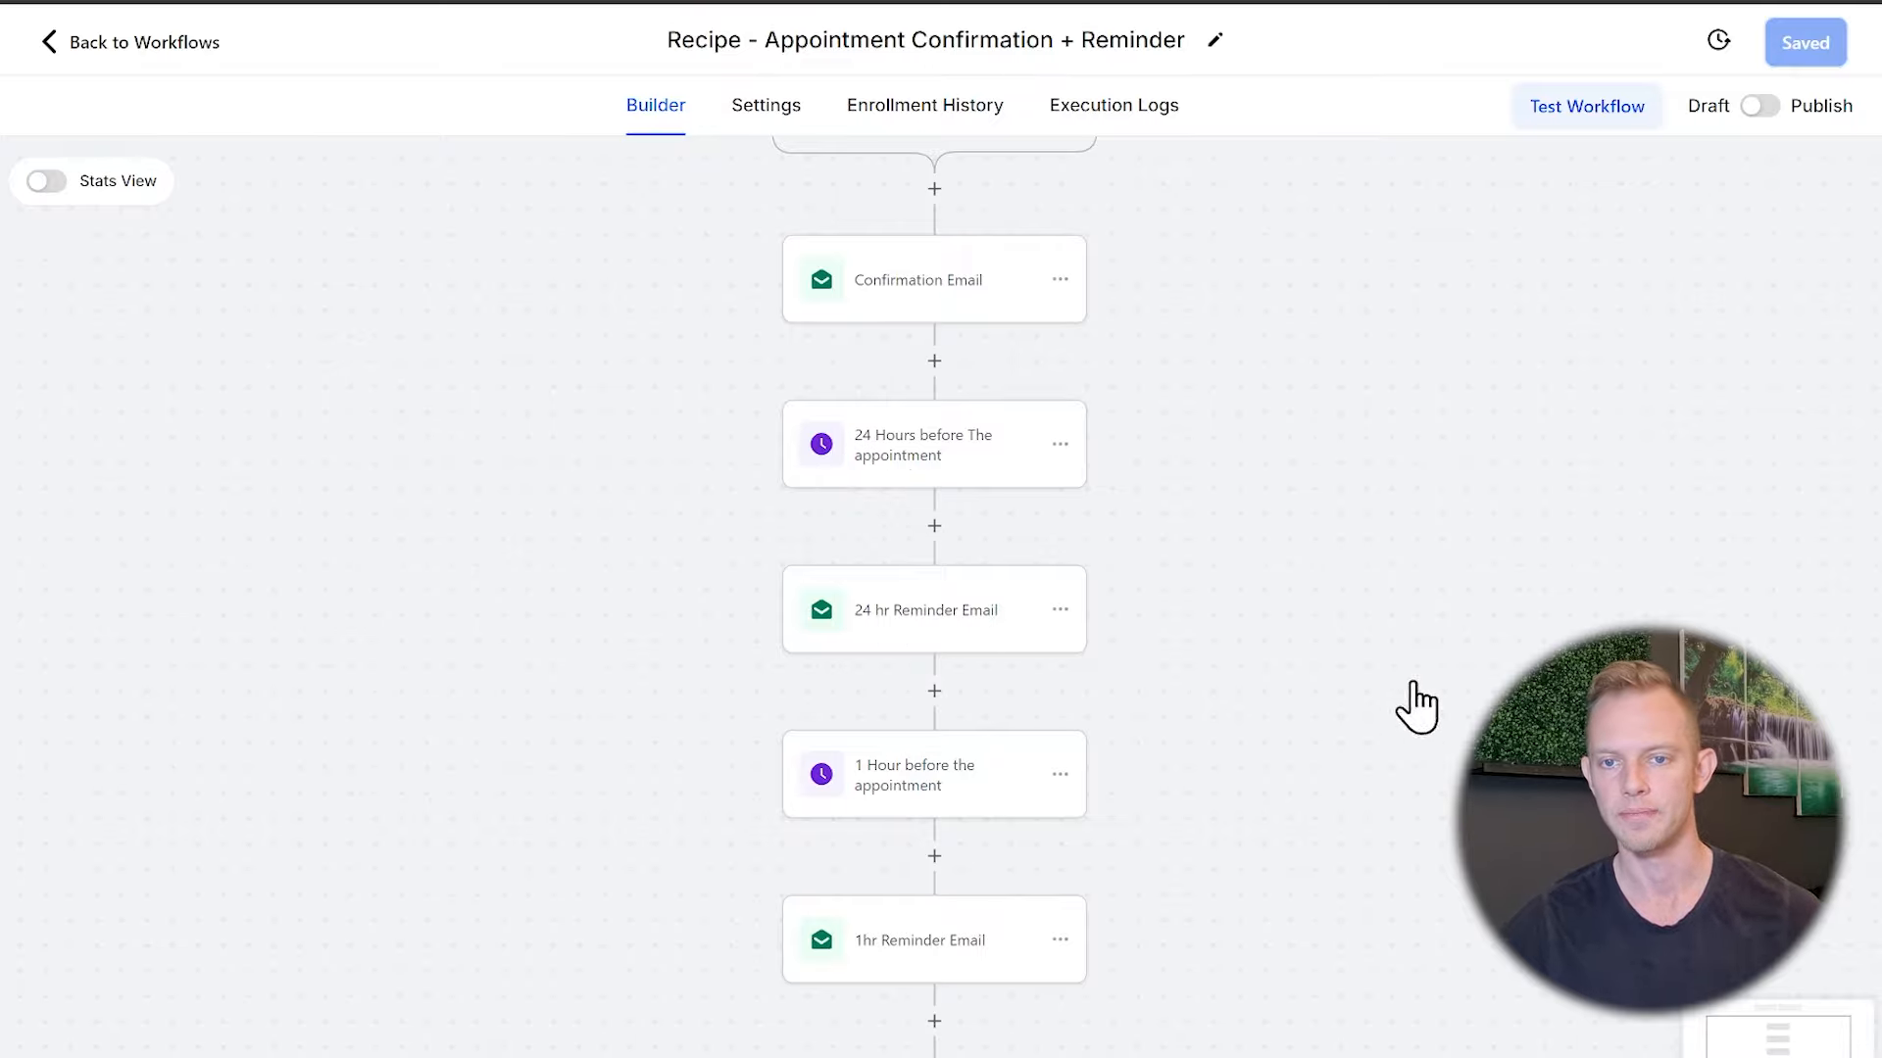
{"action": "scroll", "coordinate": [1666, 686], "scroll_direction": "down", "scroll_amount": 5}
{"action": "scroll", "coordinate": [1519, 686], "scroll_direction": "down", "scroll_amount": 2}
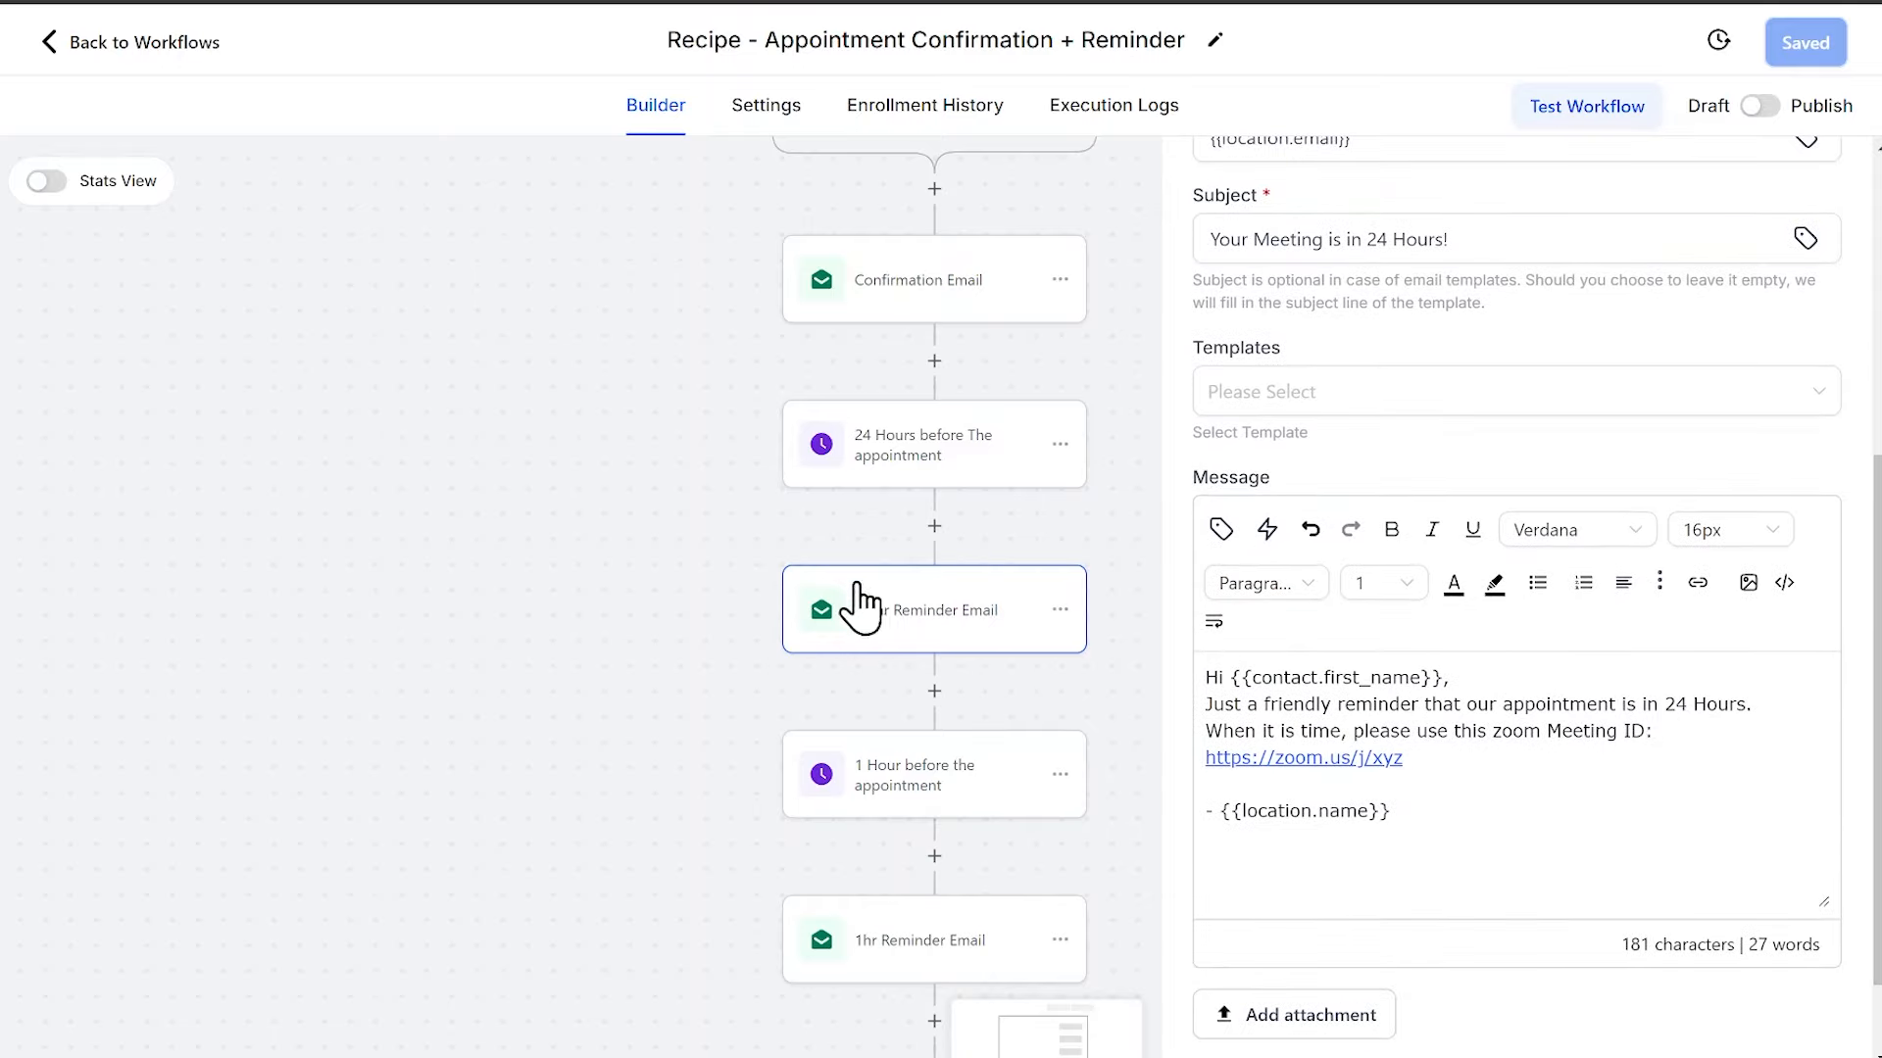
{"action": "left_click", "coordinate": [693, 517]}
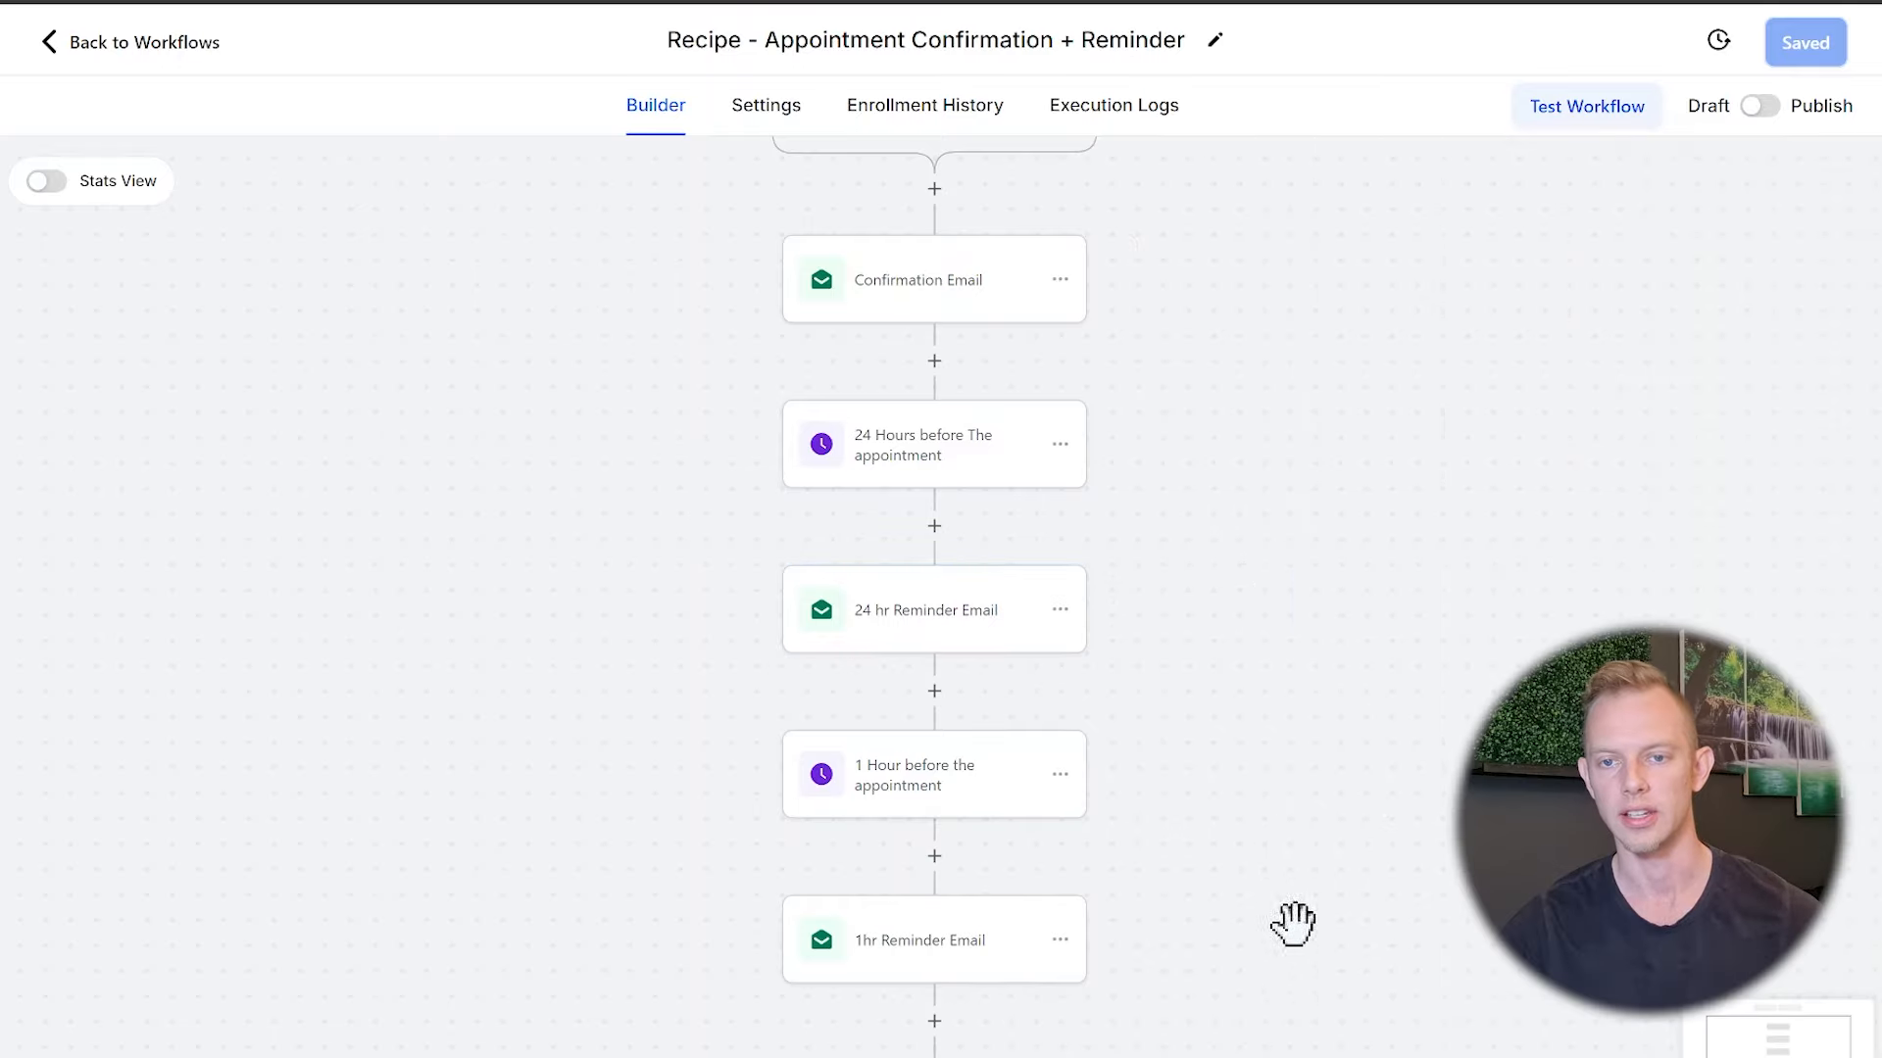
{"action": "left_click_drag", "start_coordinate": [1294, 923], "coordinate": [1255, 664]}
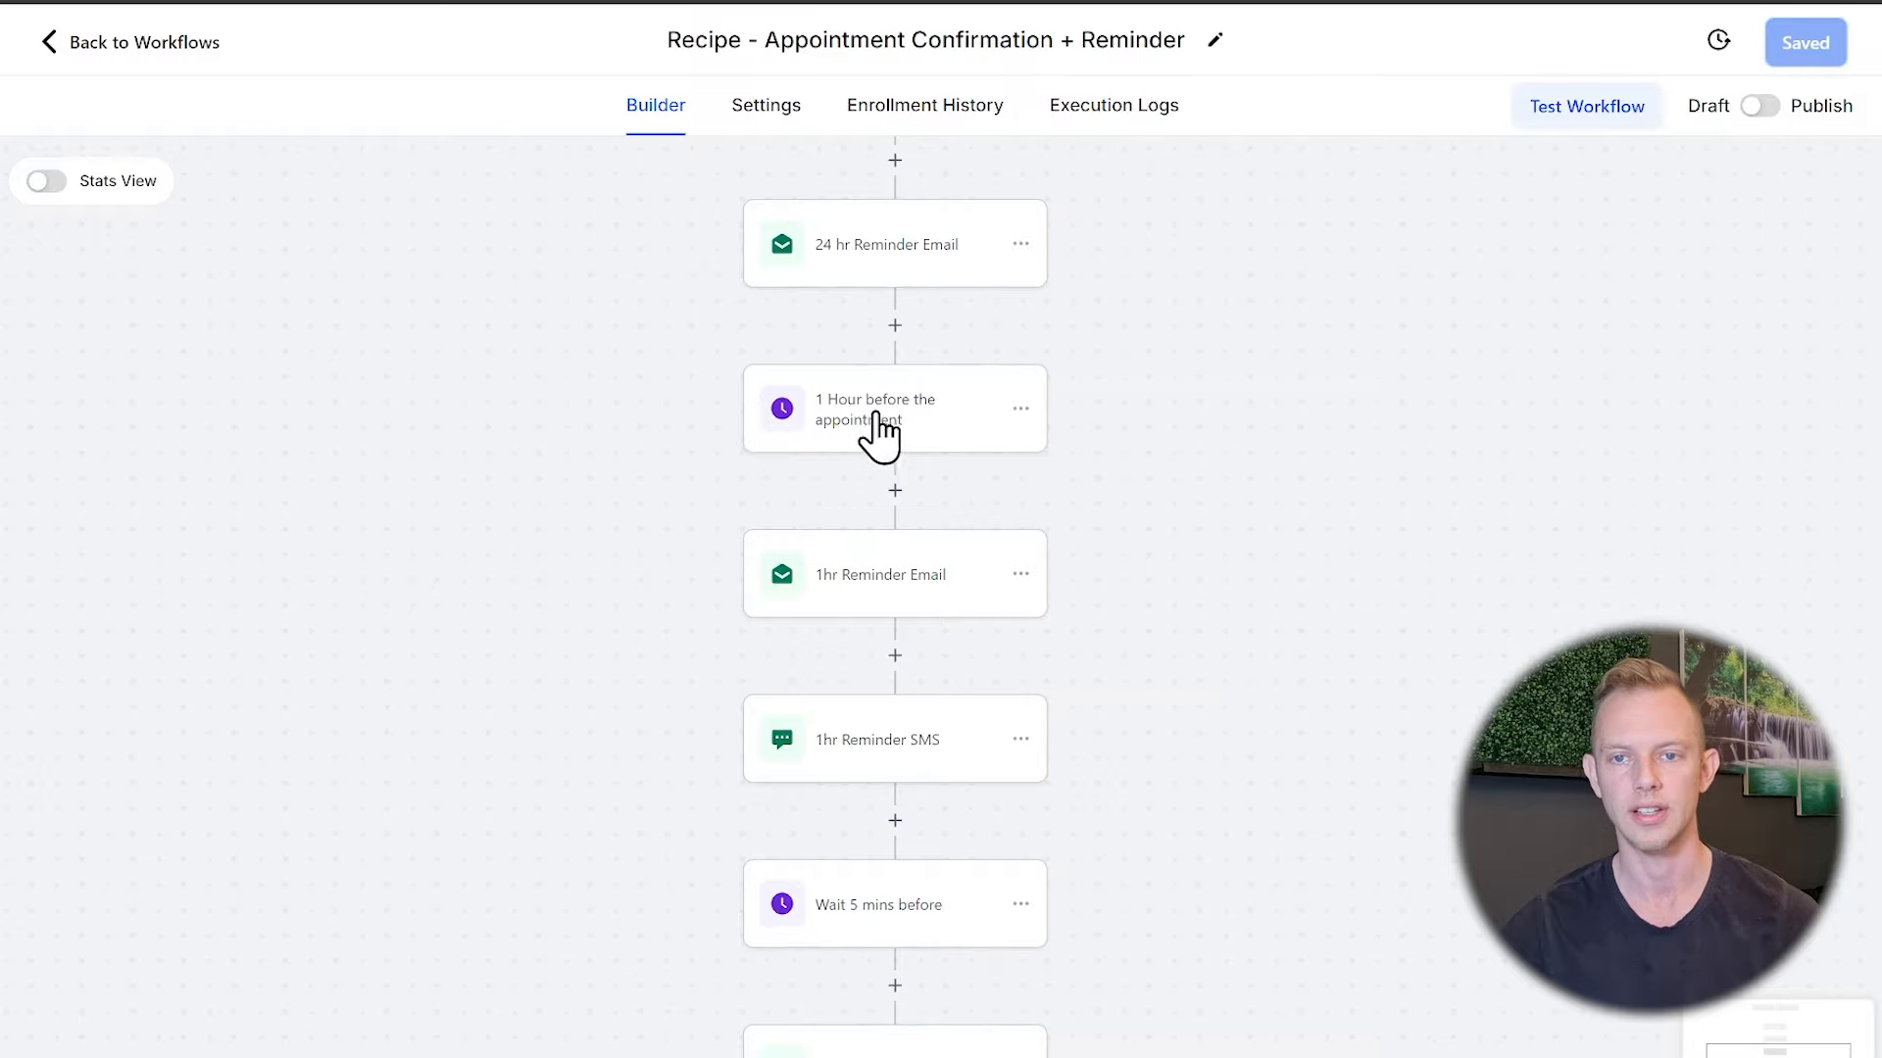
Examine the Google Review Request workflow's structure and read its Email 1 message
{"action": "scroll", "coordinate": [1206, 735], "scroll_direction": "down", "scroll_amount": 3}
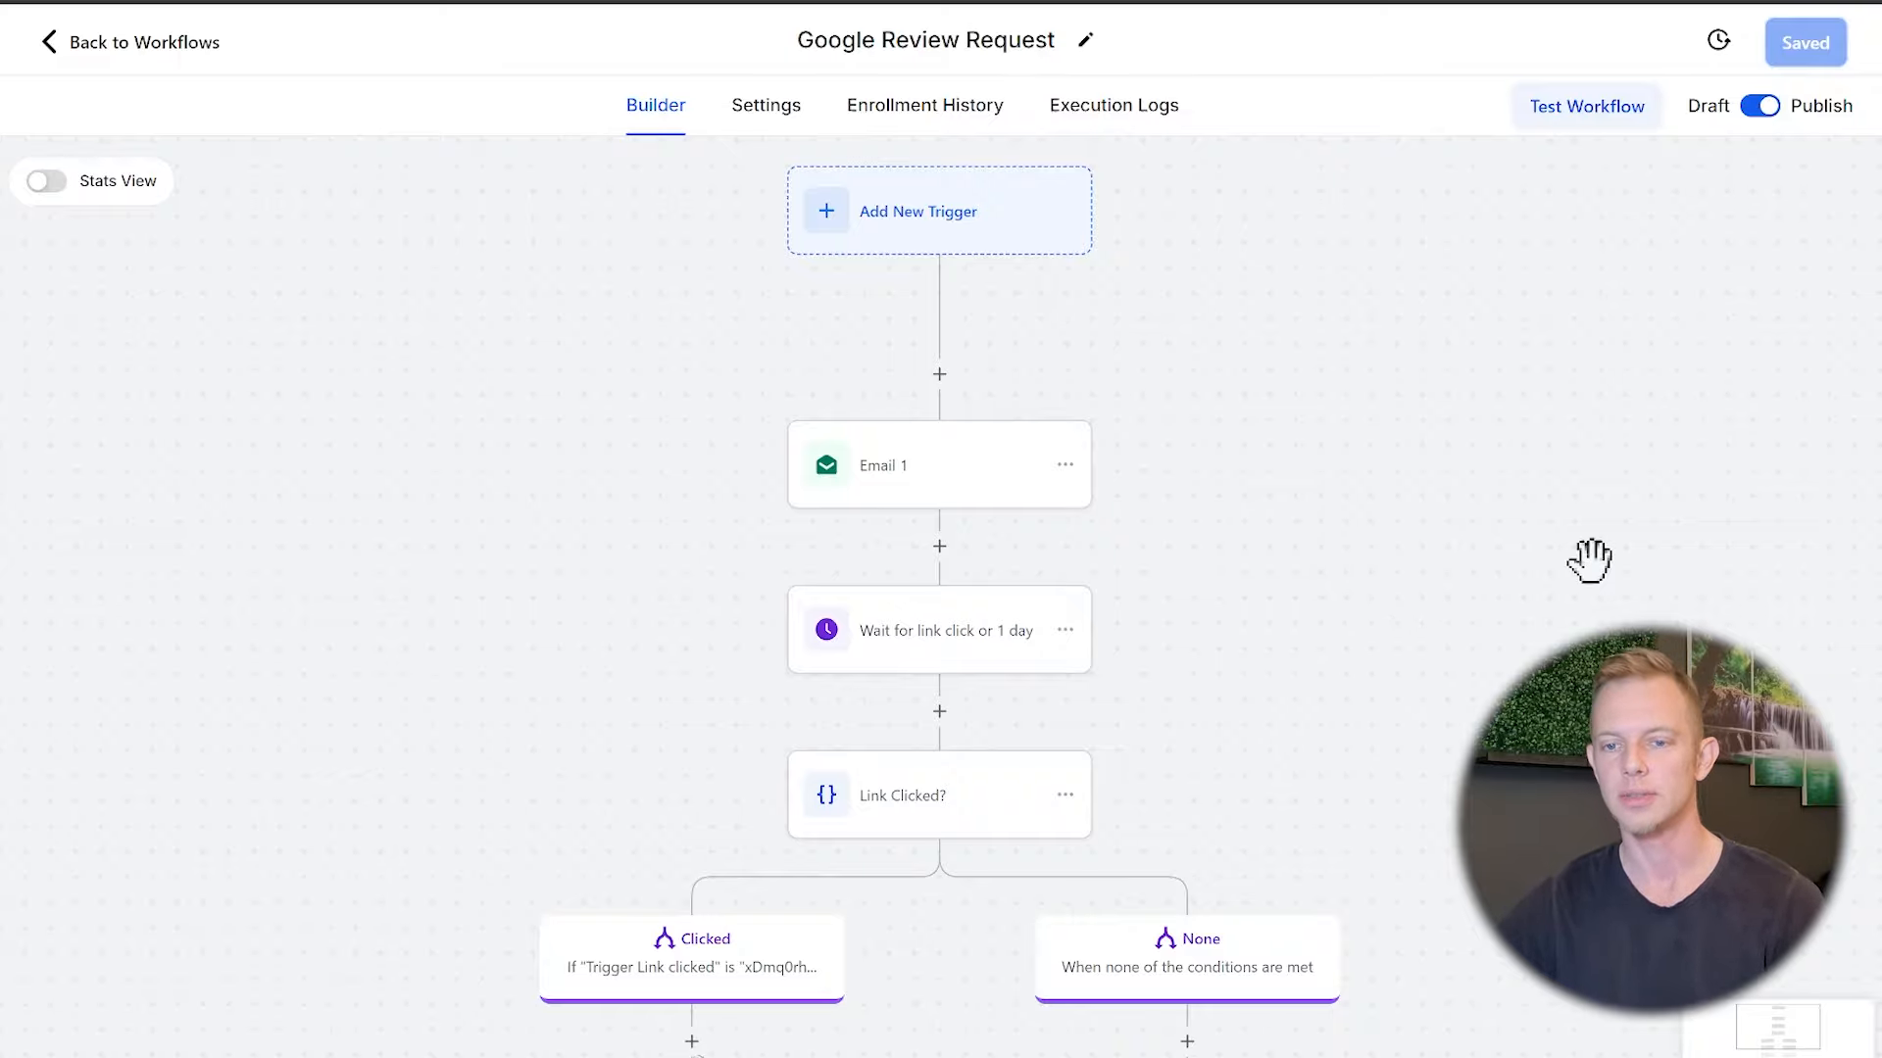
{"action": "scroll", "coordinate": [1509, 588], "scroll_direction": "down", "scroll_amount": 5}
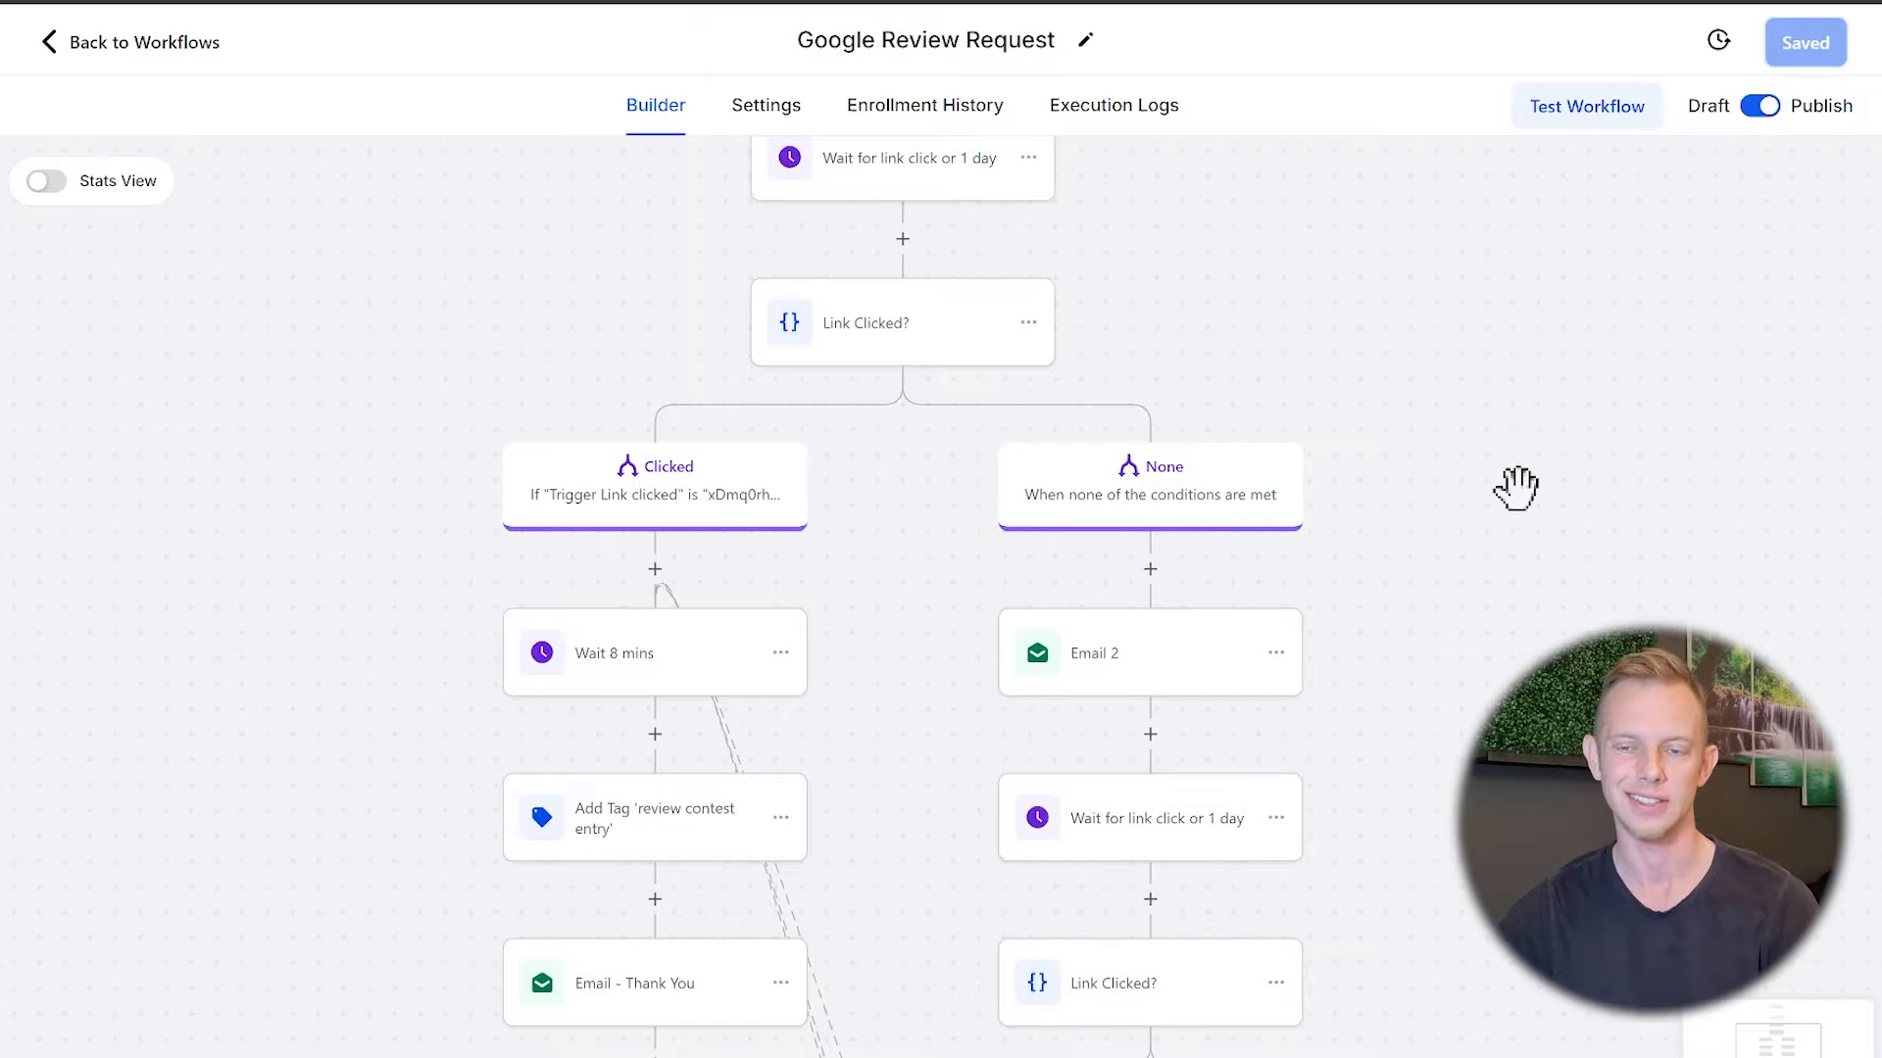
{"action": "scroll", "coordinate": [1517, 487], "scroll_direction": "up", "scroll_amount": 5}
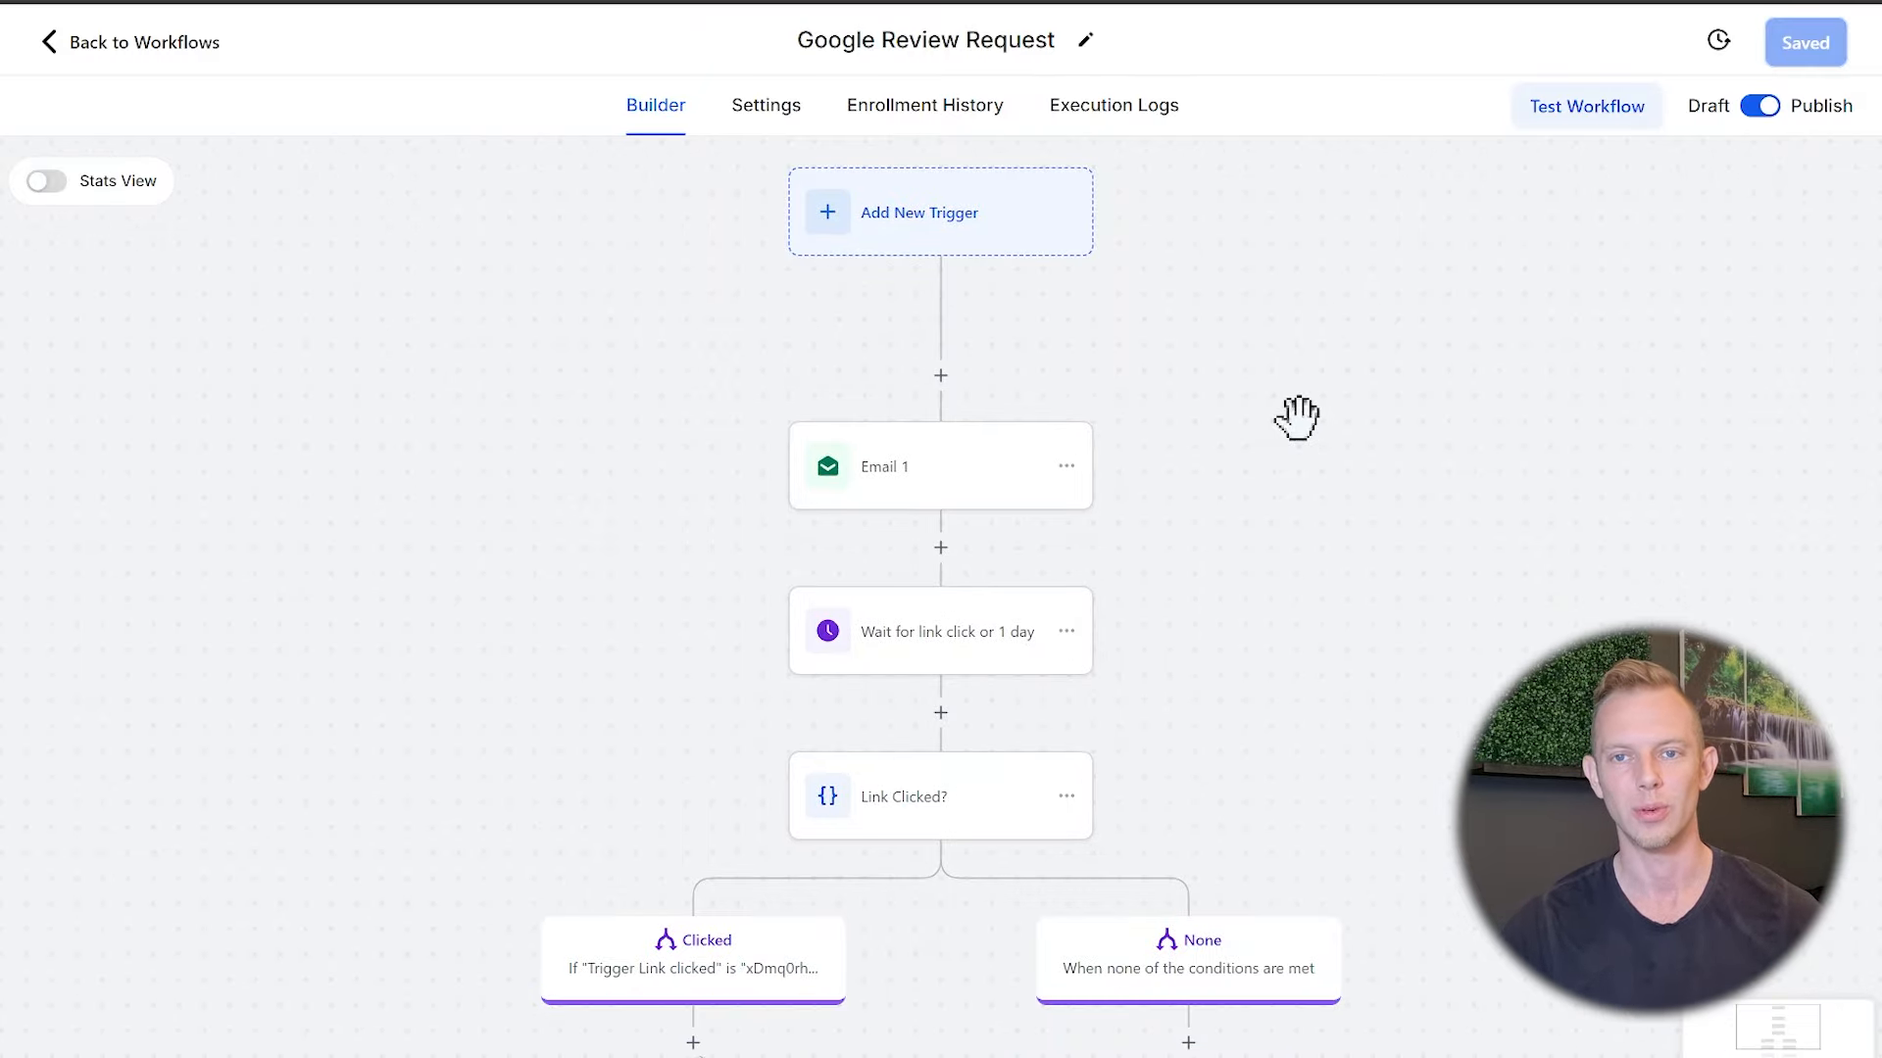
{"action": "left_click", "coordinate": [828, 480]}
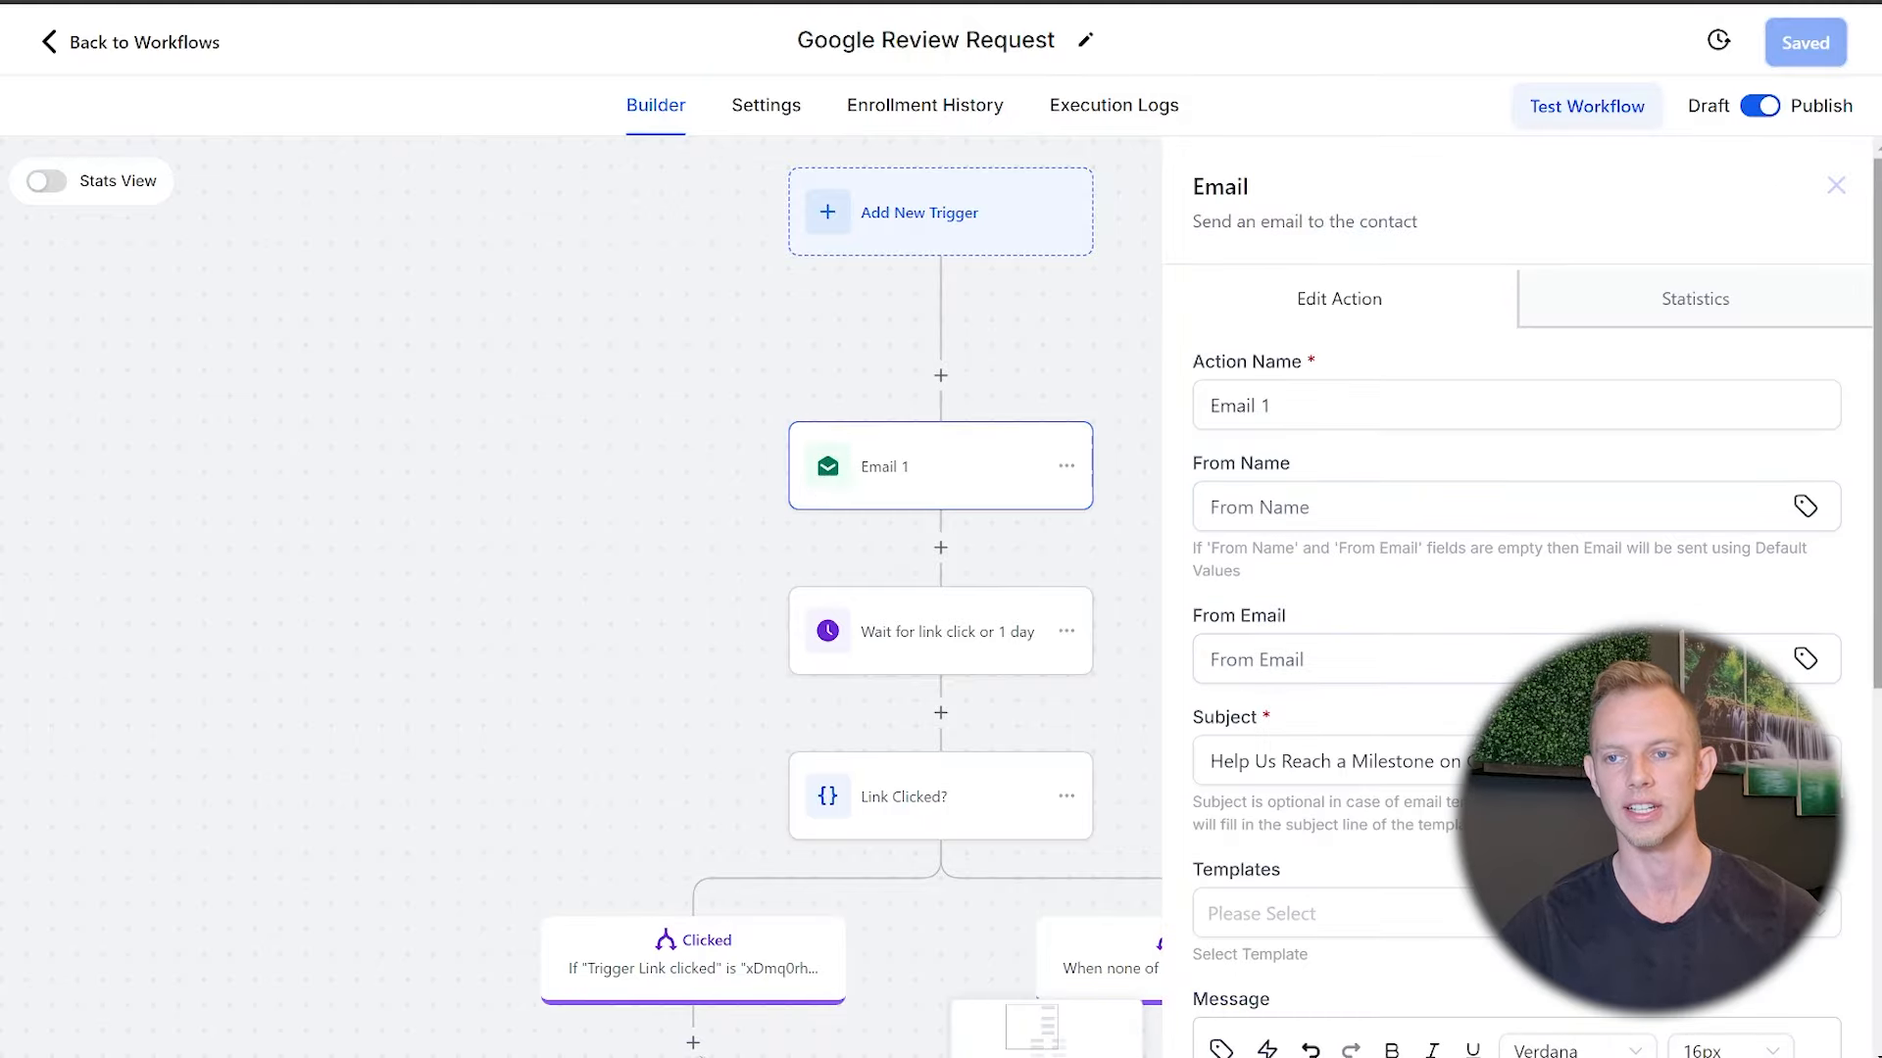
{"action": "scroll", "coordinate": [1353, 676], "scroll_direction": "down", "scroll_amount": 6}
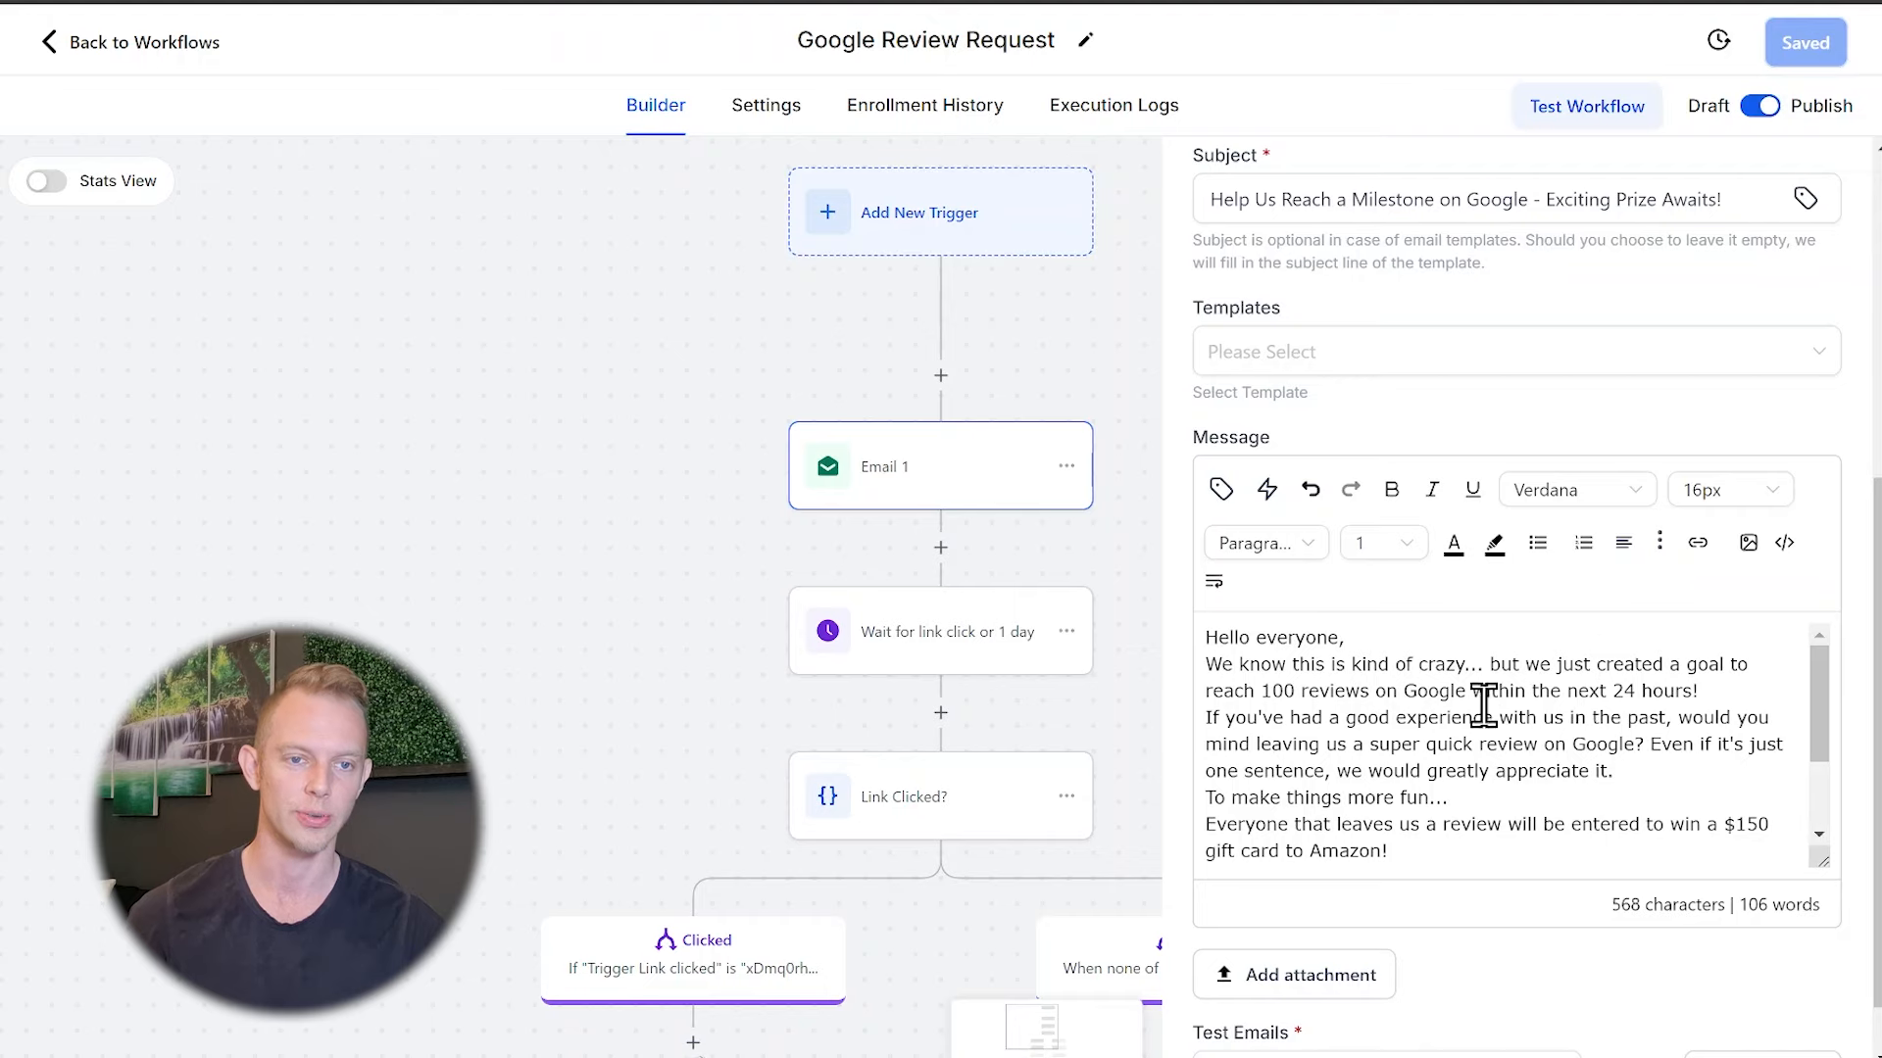
{"action": "left_click", "coordinate": [630, 601]}
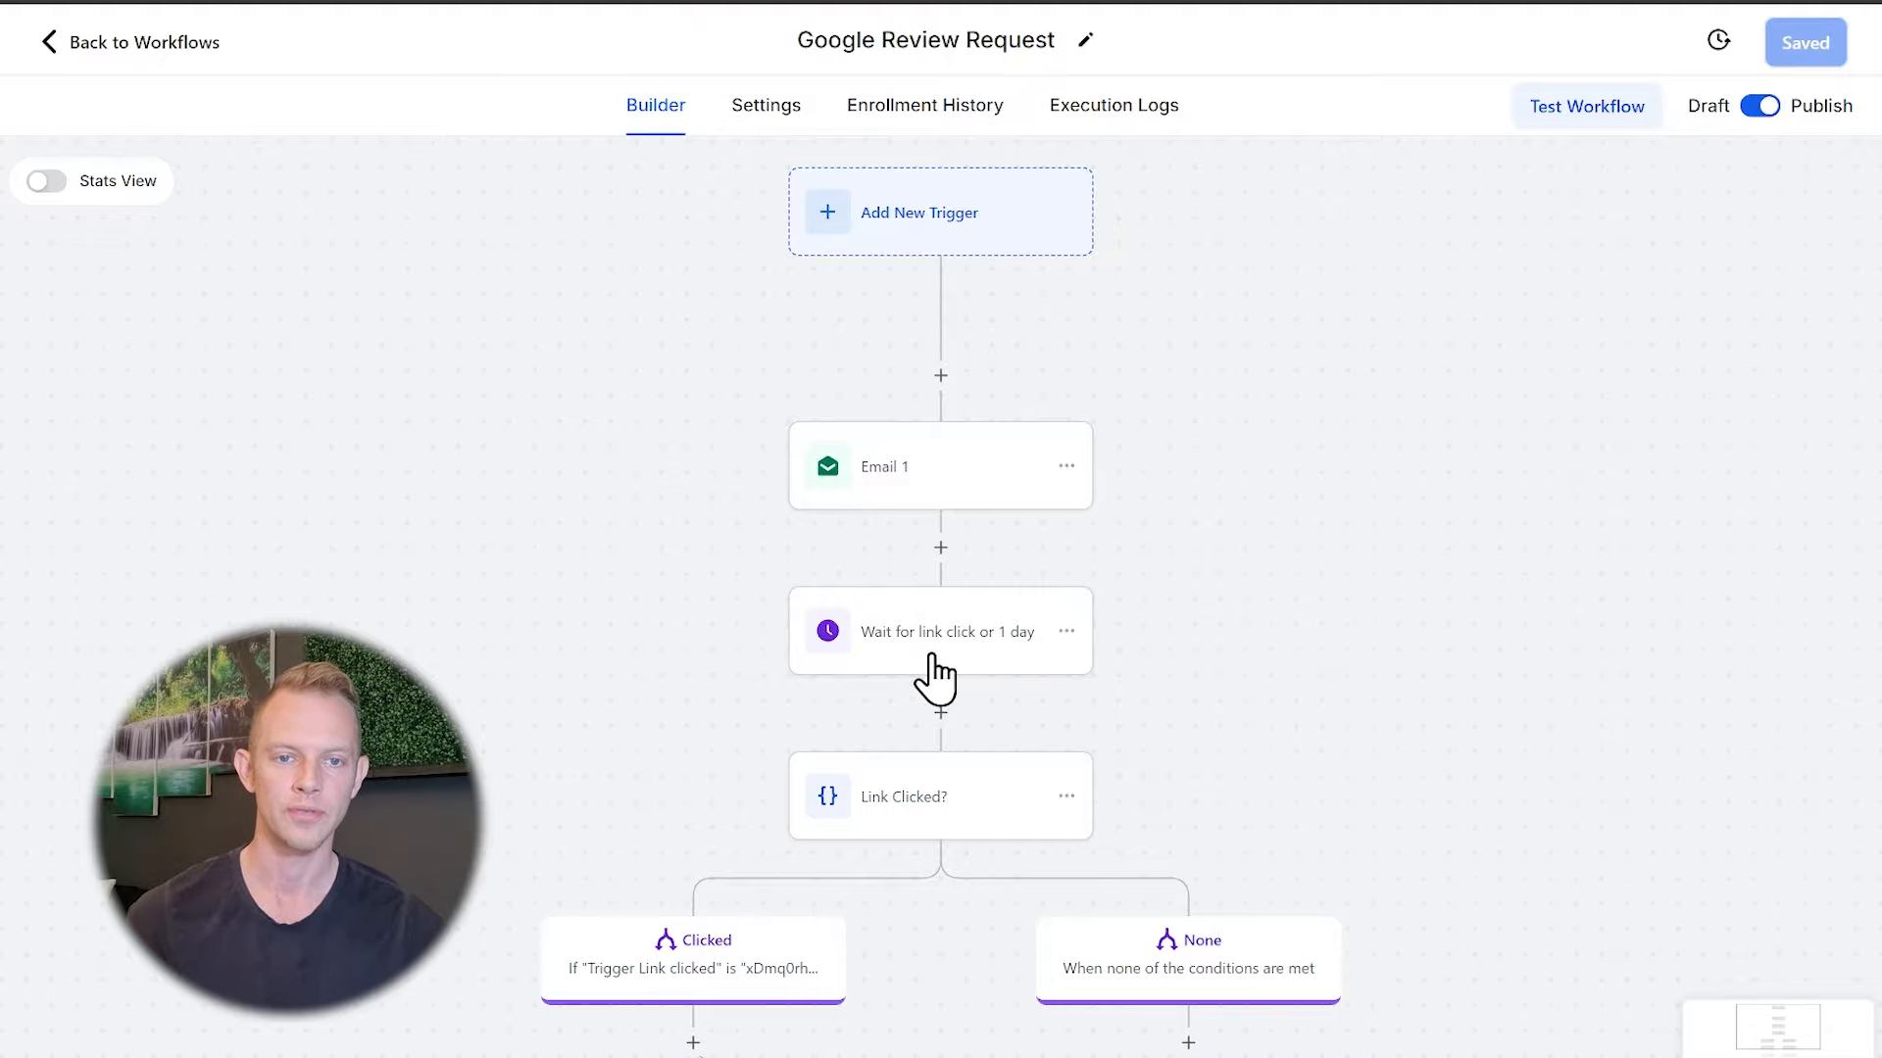
Inspect the first Link Clicked? split and read the Email 2 reminder in its None branch
{"action": "left_click_drag", "start_coordinate": [683, 769], "coordinate": [665, 333]}
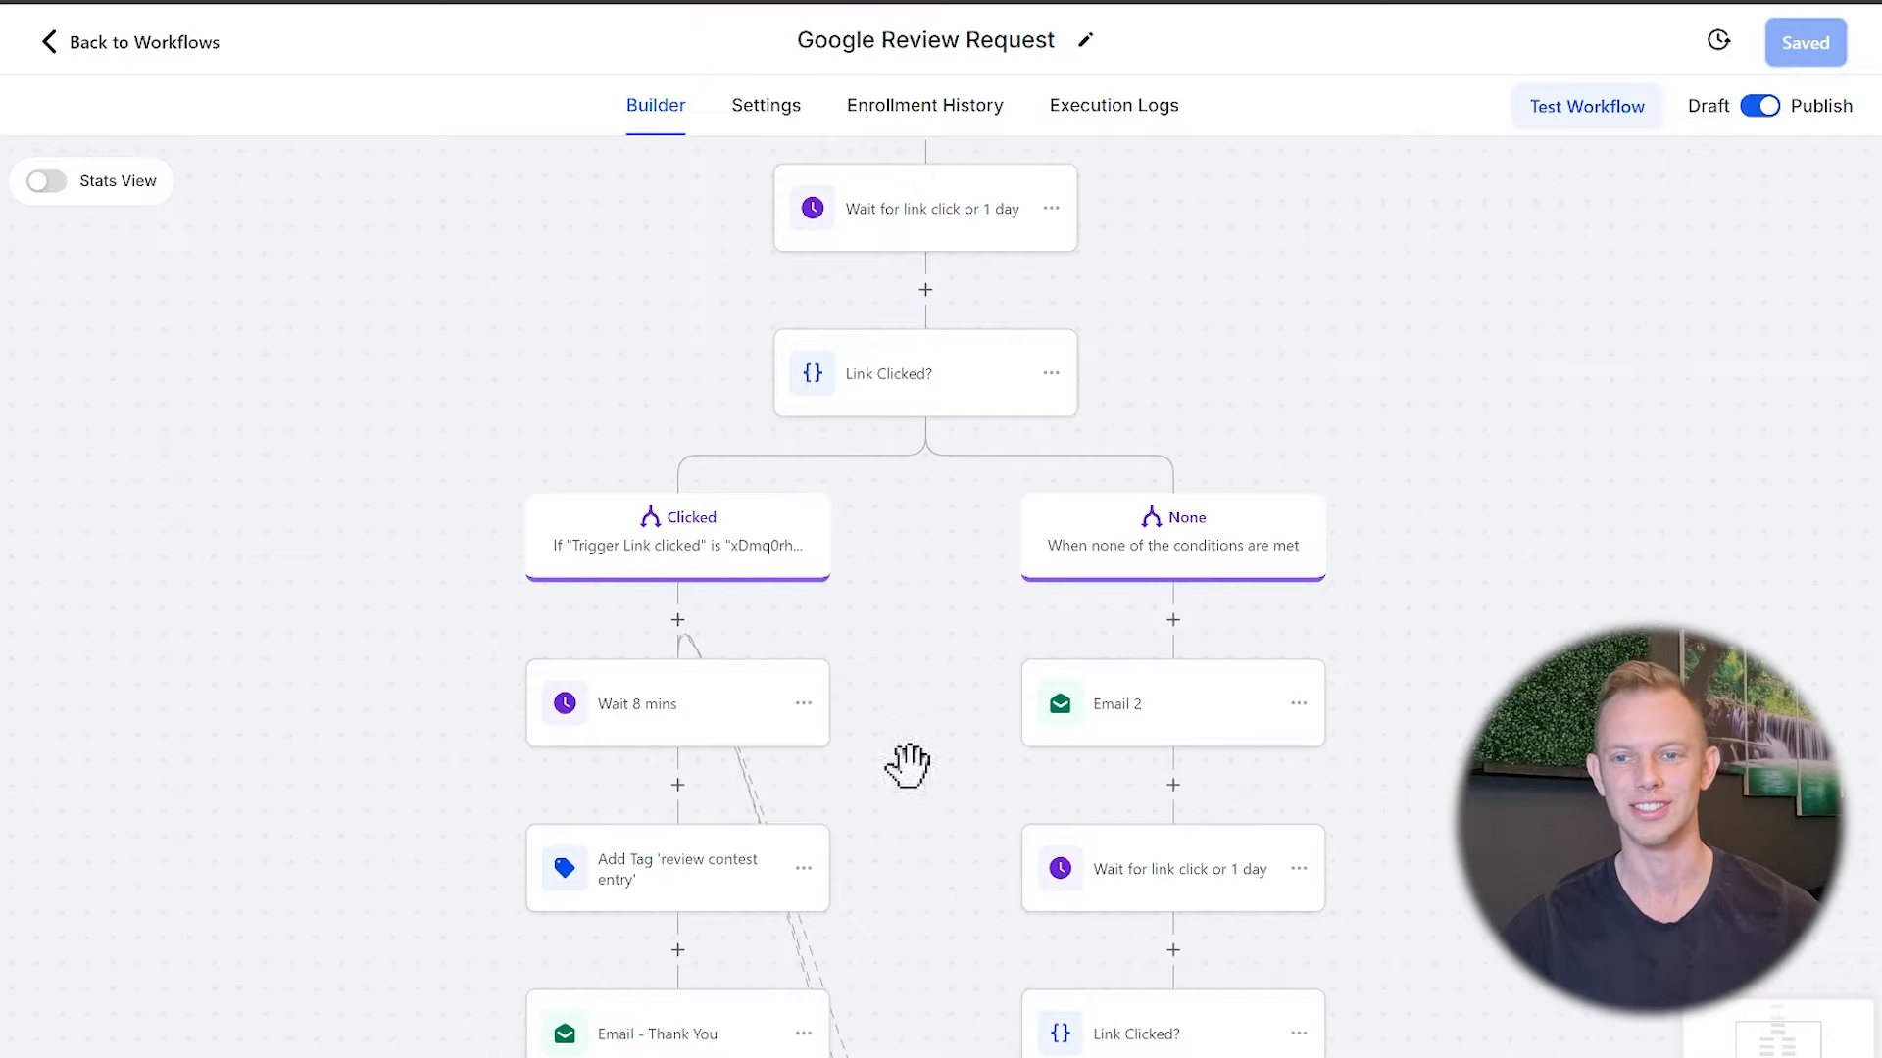
{"action": "left_click_drag", "start_coordinate": [927, 698], "coordinate": [939, 647]}
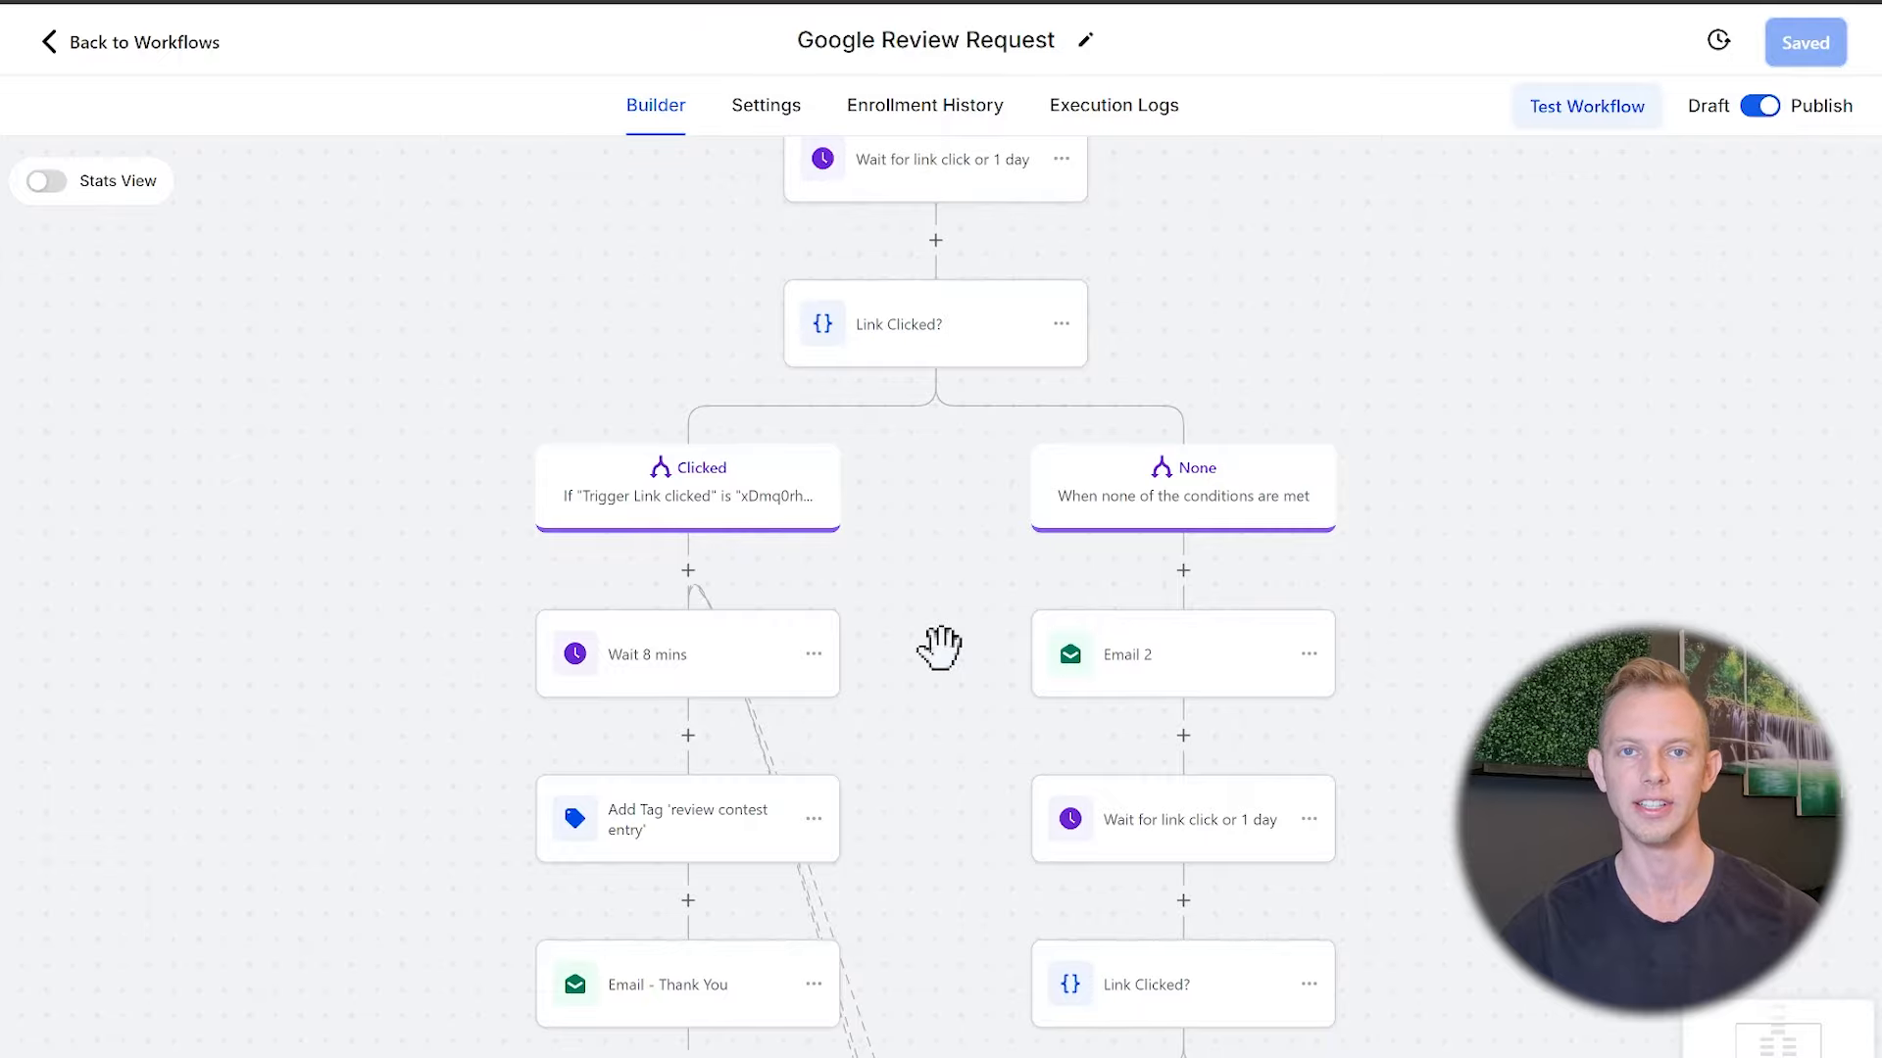
{"action": "left_click", "coordinate": [1186, 676]}
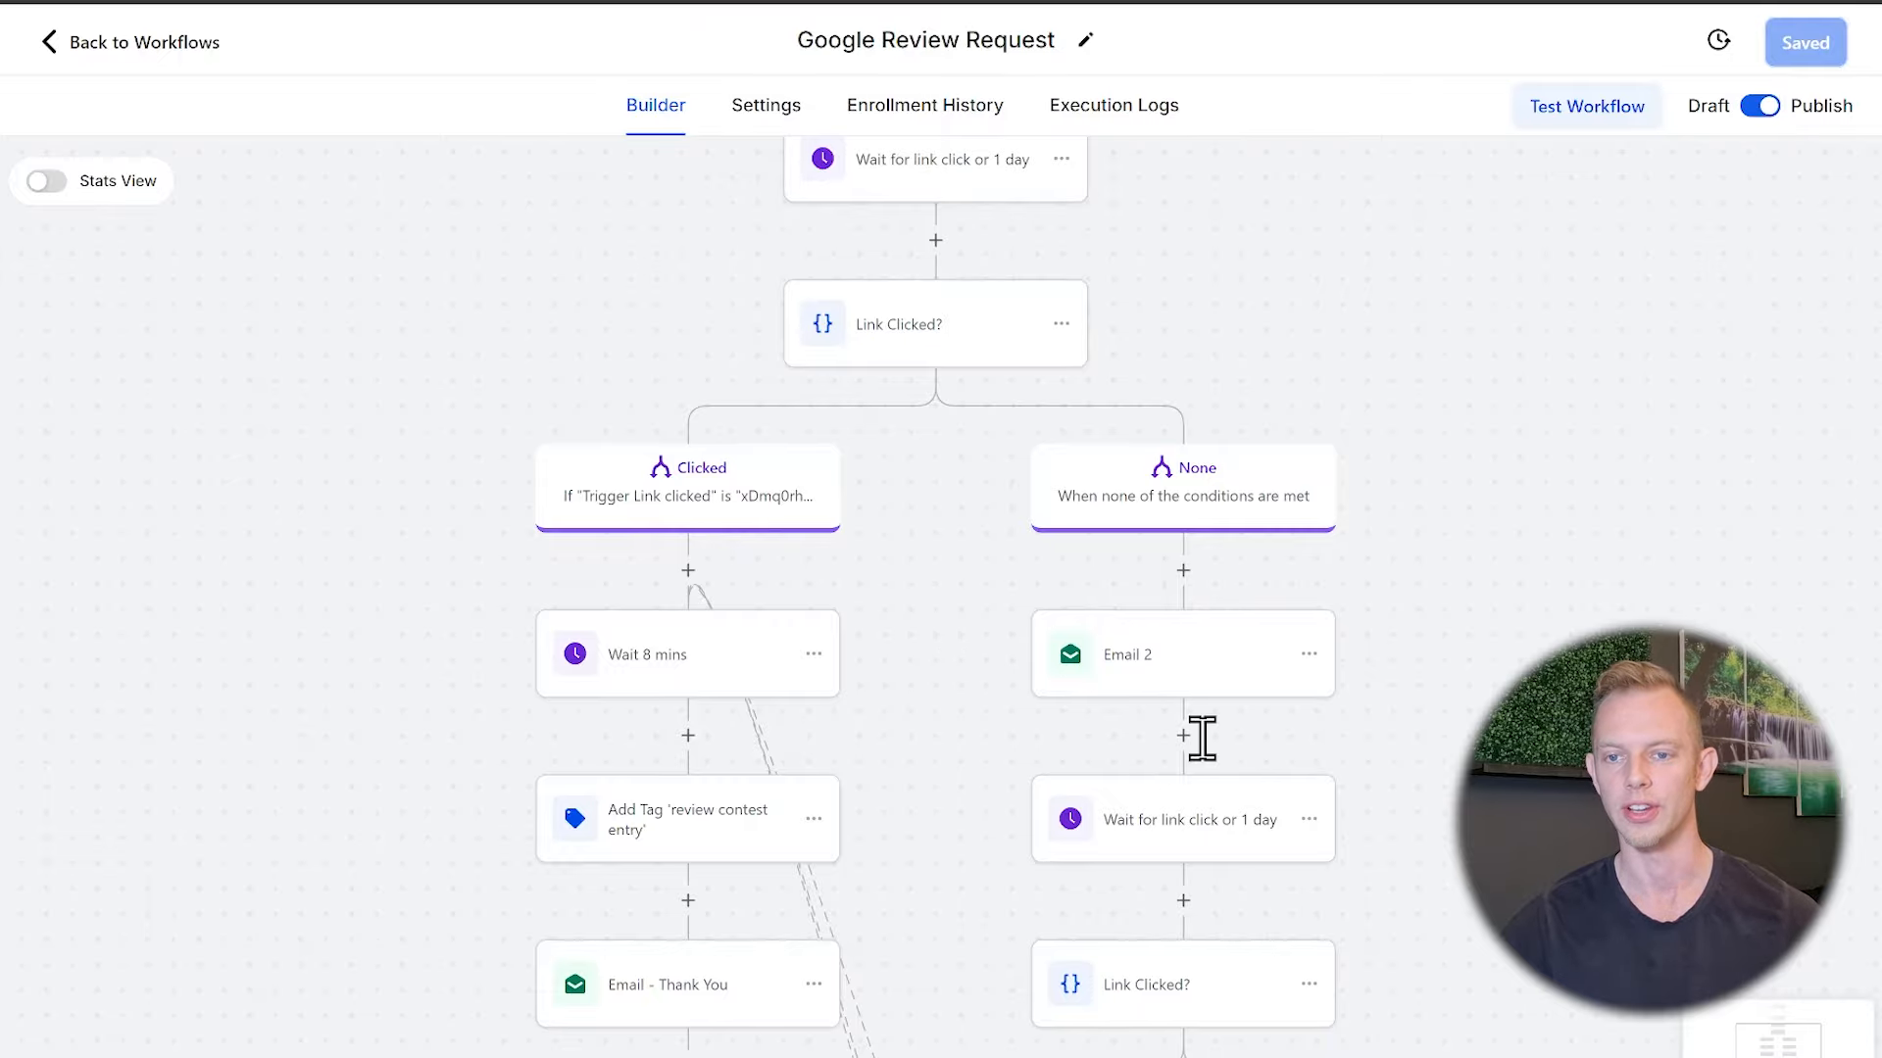
{"action": "scroll", "coordinate": [1516, 607], "scroll_direction": "down", "scroll_amount": 6}
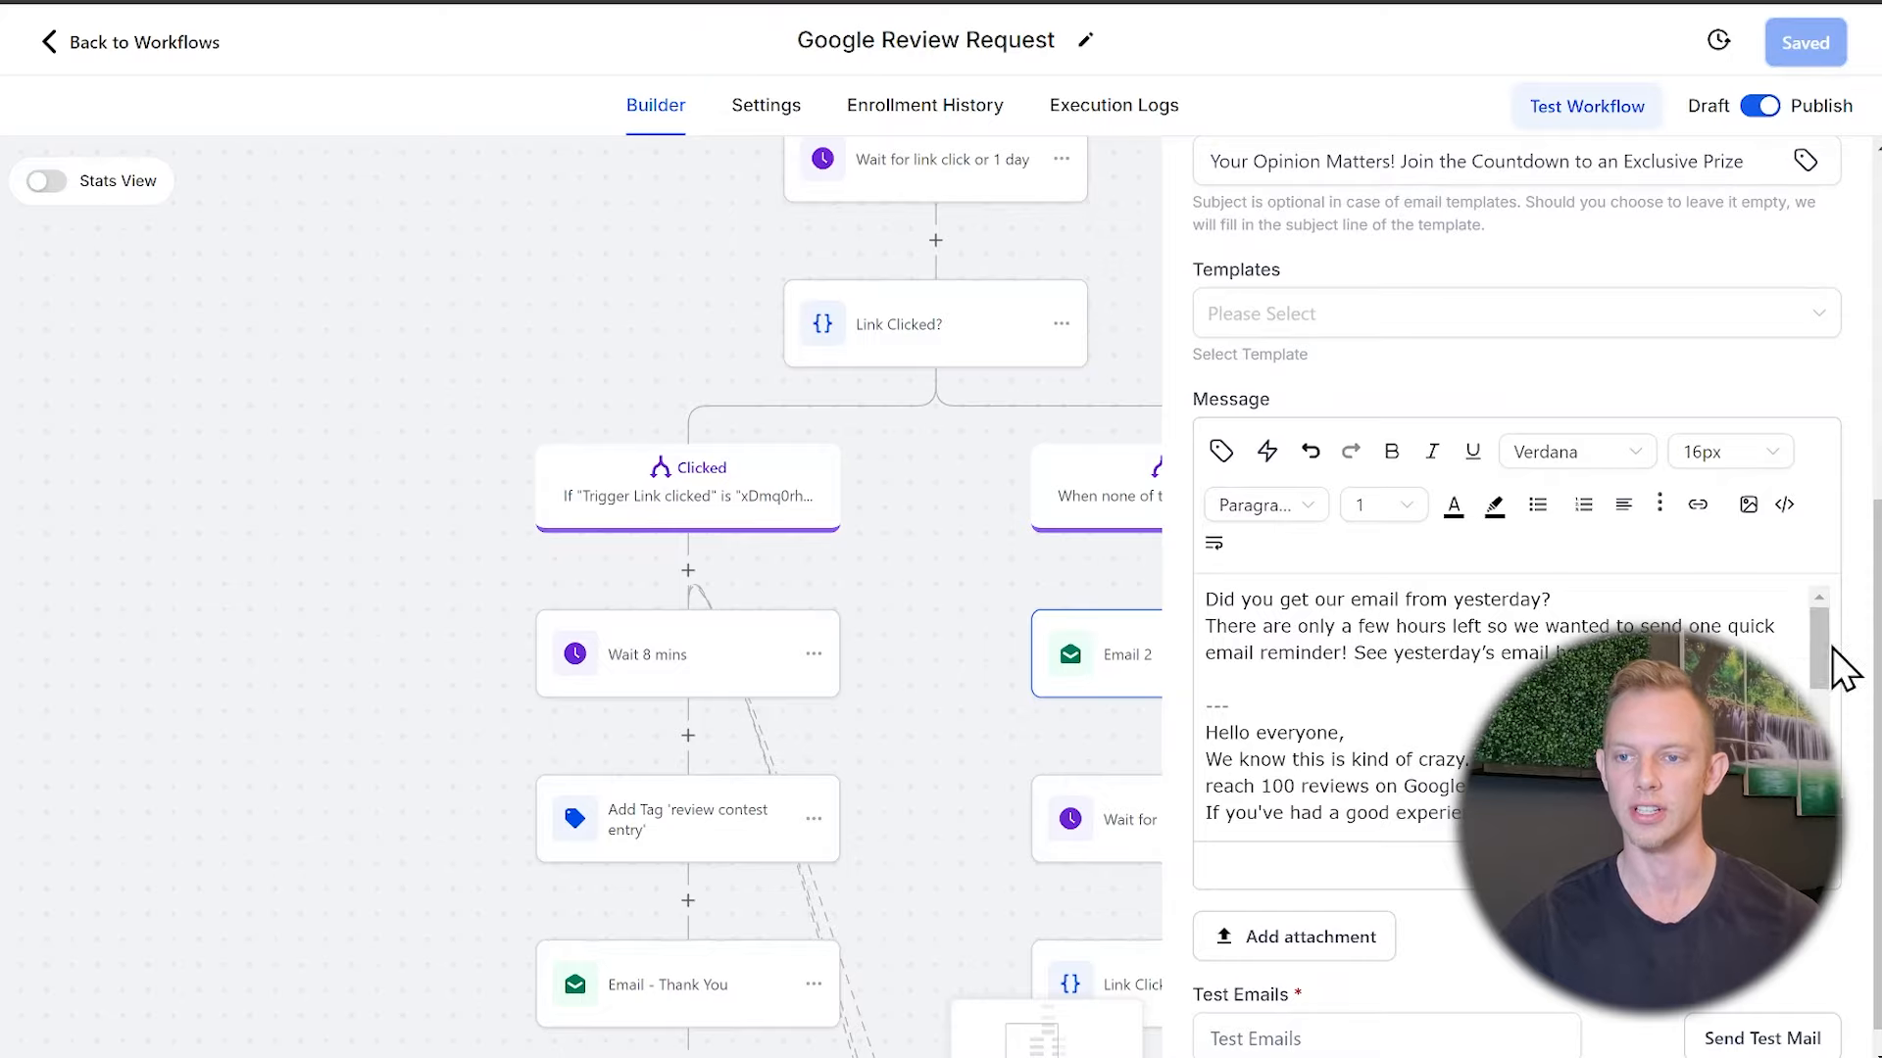
{"action": "left_click_drag", "start_coordinate": [1836, 672], "coordinate": [1840, 808]}
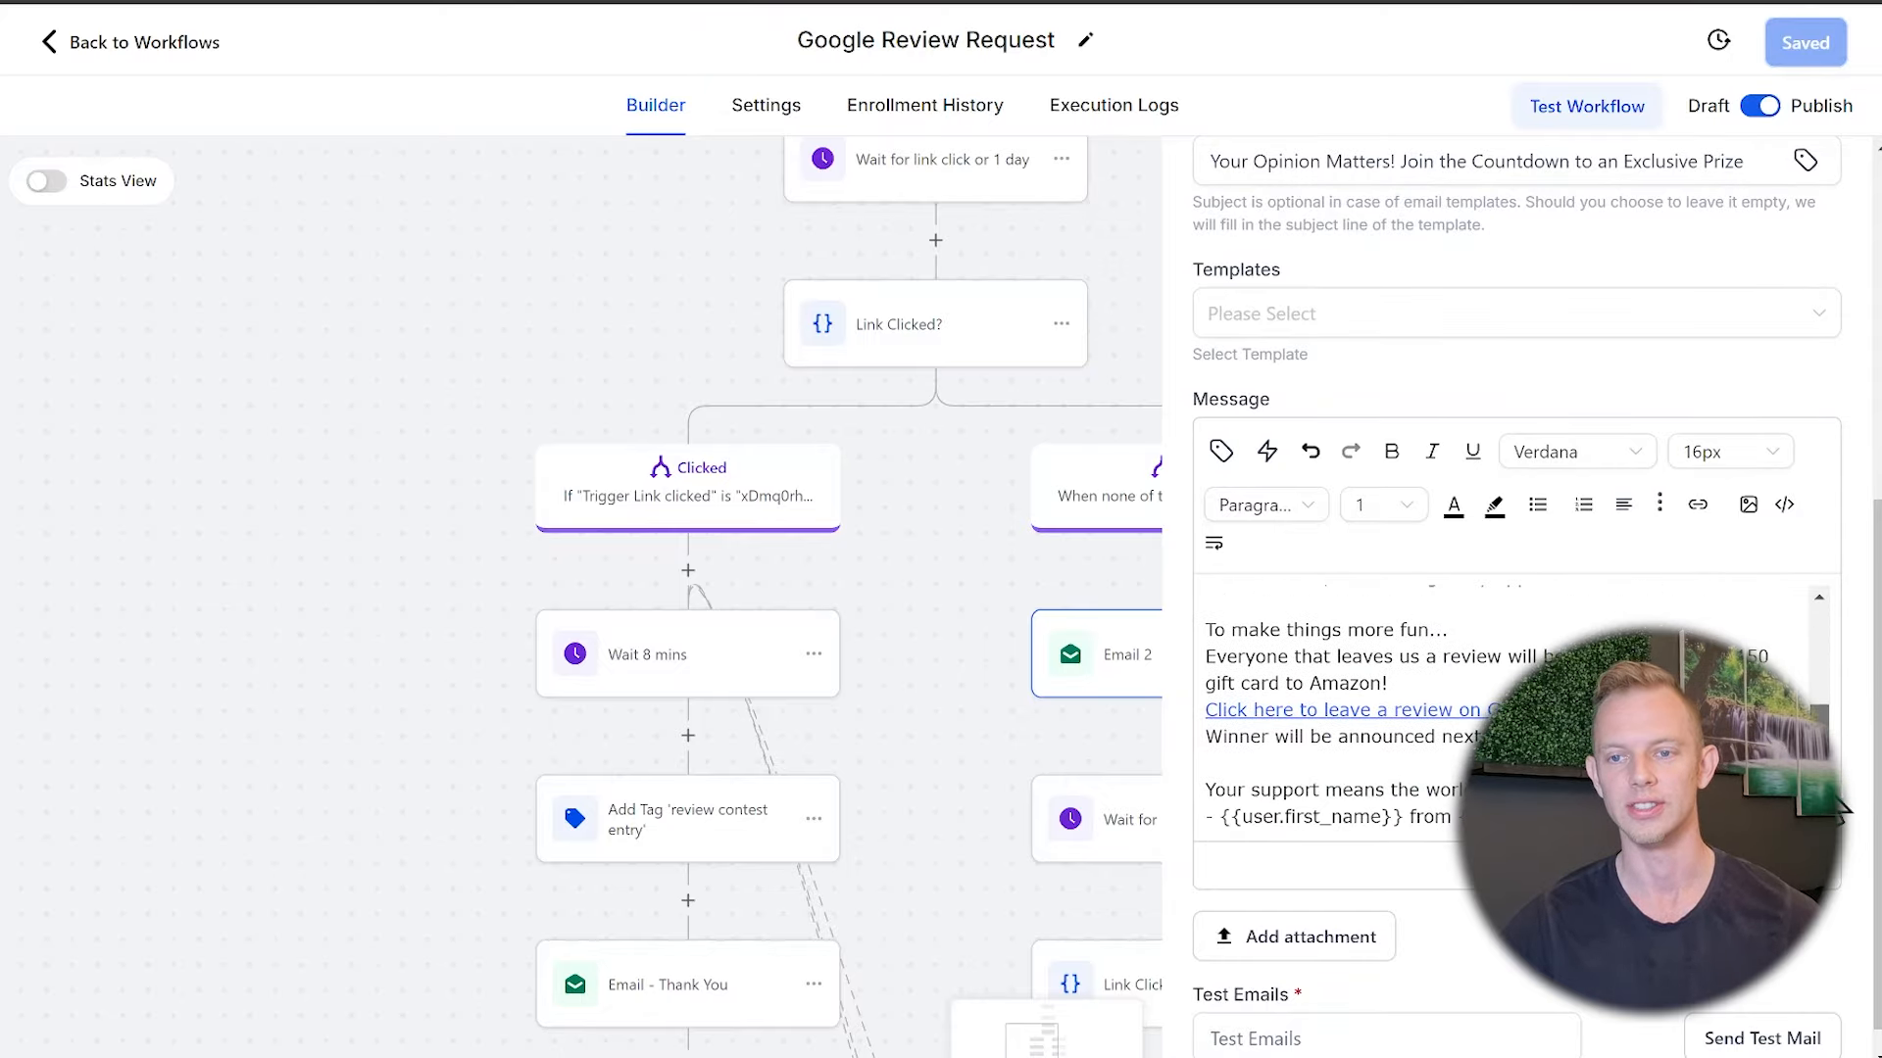
{"action": "left_click", "coordinate": [980, 588]}
Examine the follow-up emails, waits, link-click conditions and Go To steps through the end of the Google Review Request workflow
{"action": "scroll", "coordinate": [1453, 803], "scroll_direction": "down", "scroll_amount": 7}
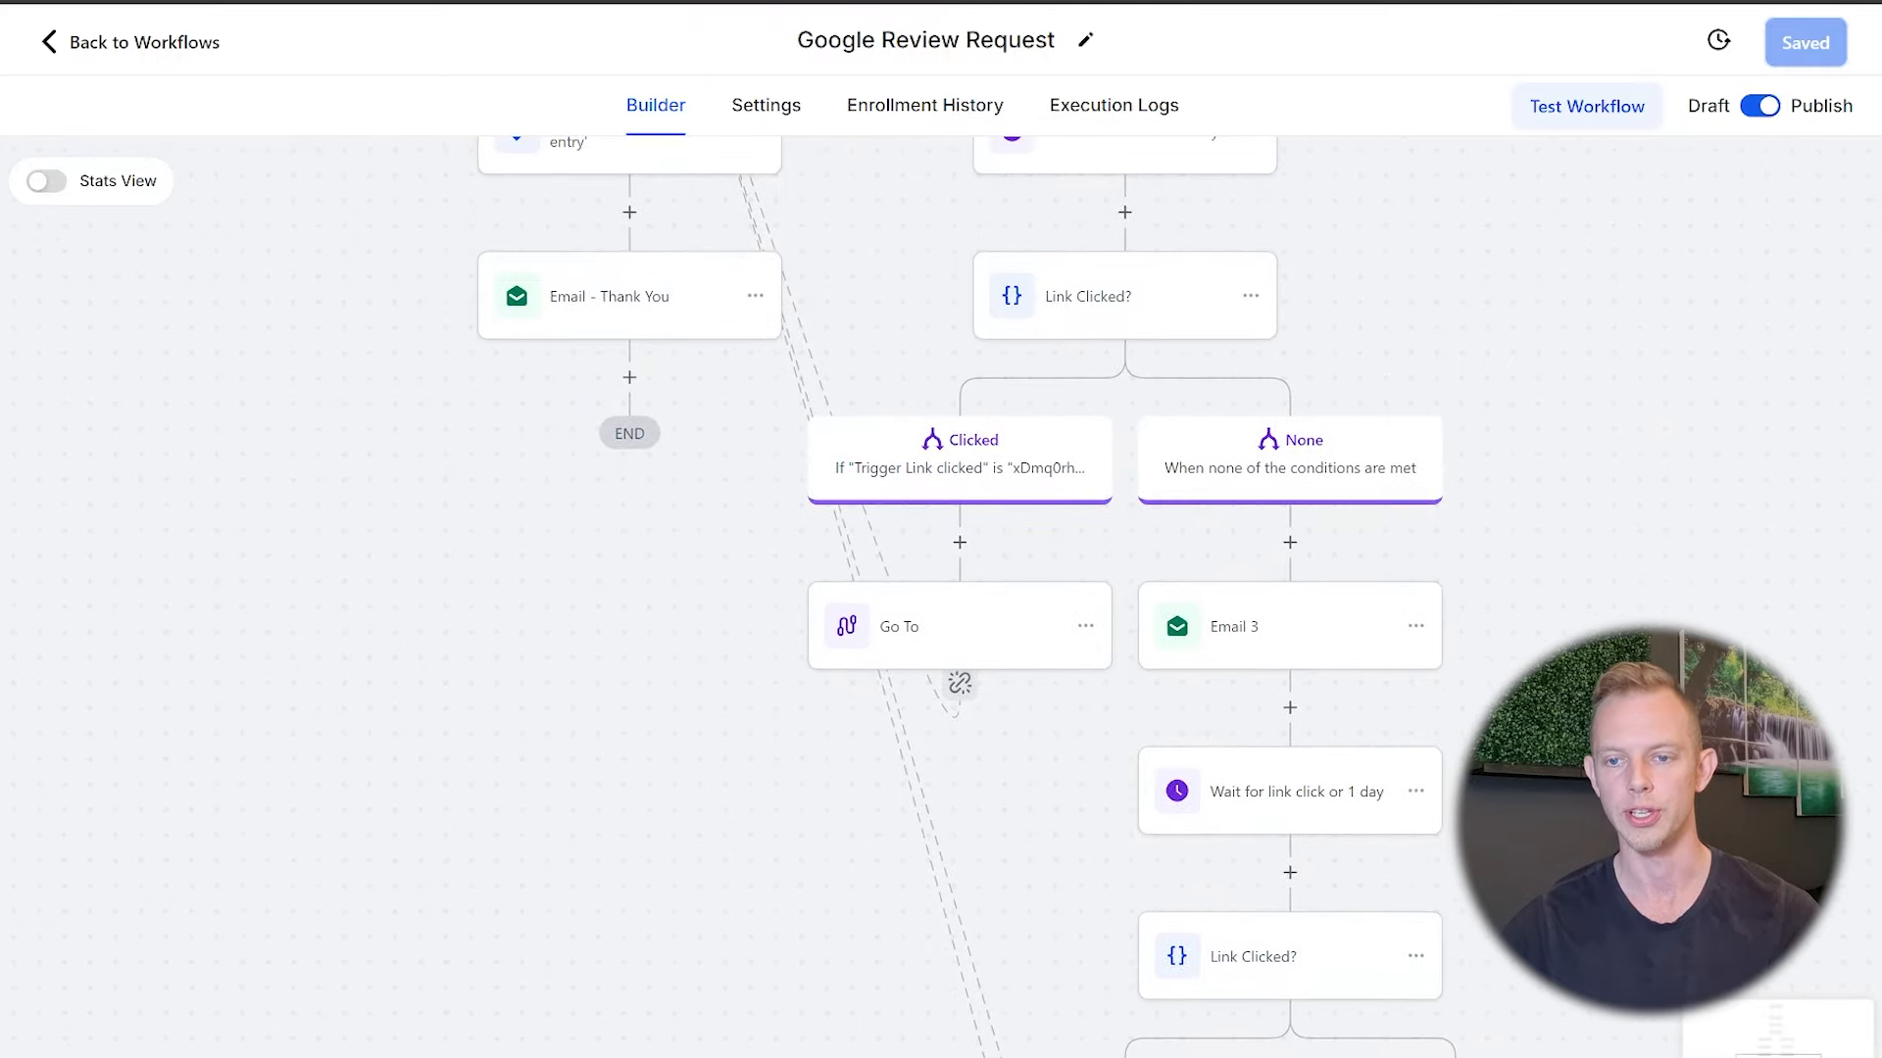
{"action": "scroll", "coordinate": [1520, 432], "scroll_direction": "down", "scroll_amount": 12}
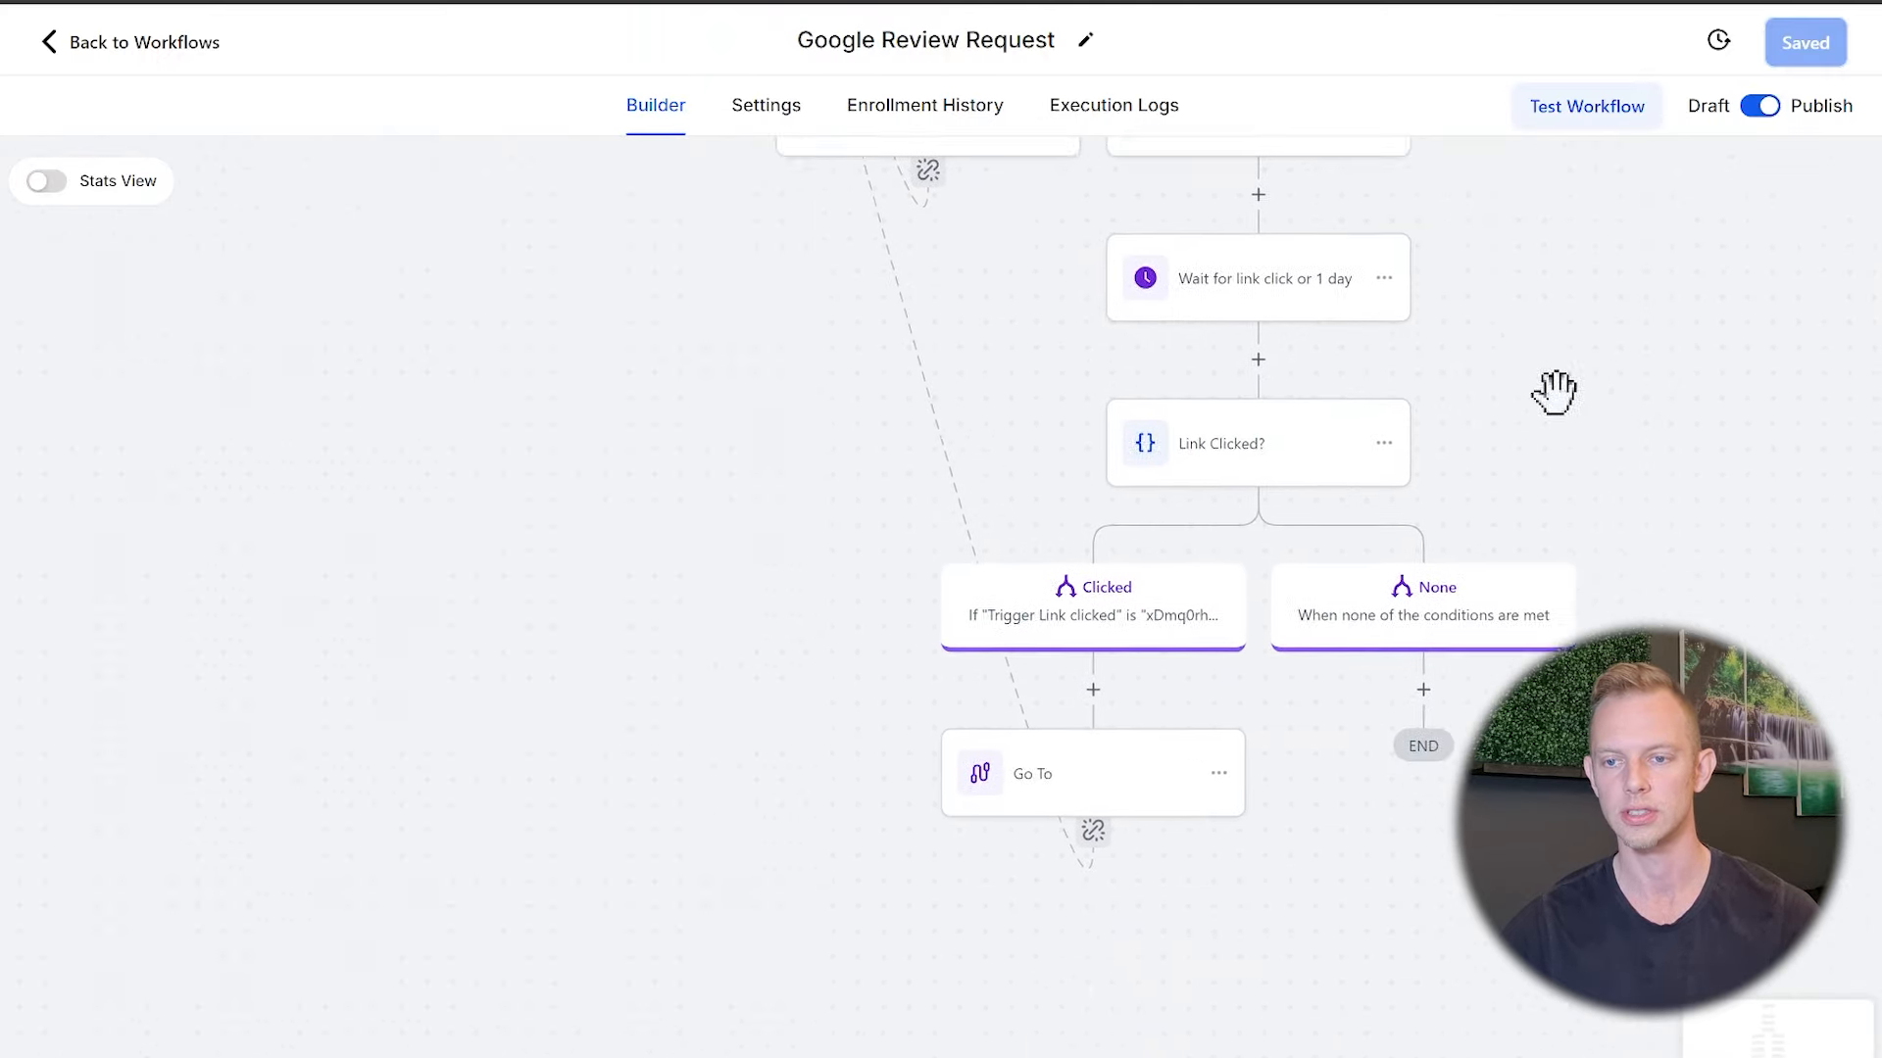
{"action": "scroll", "coordinate": [1656, 530], "scroll_direction": "up", "scroll_amount": 3}
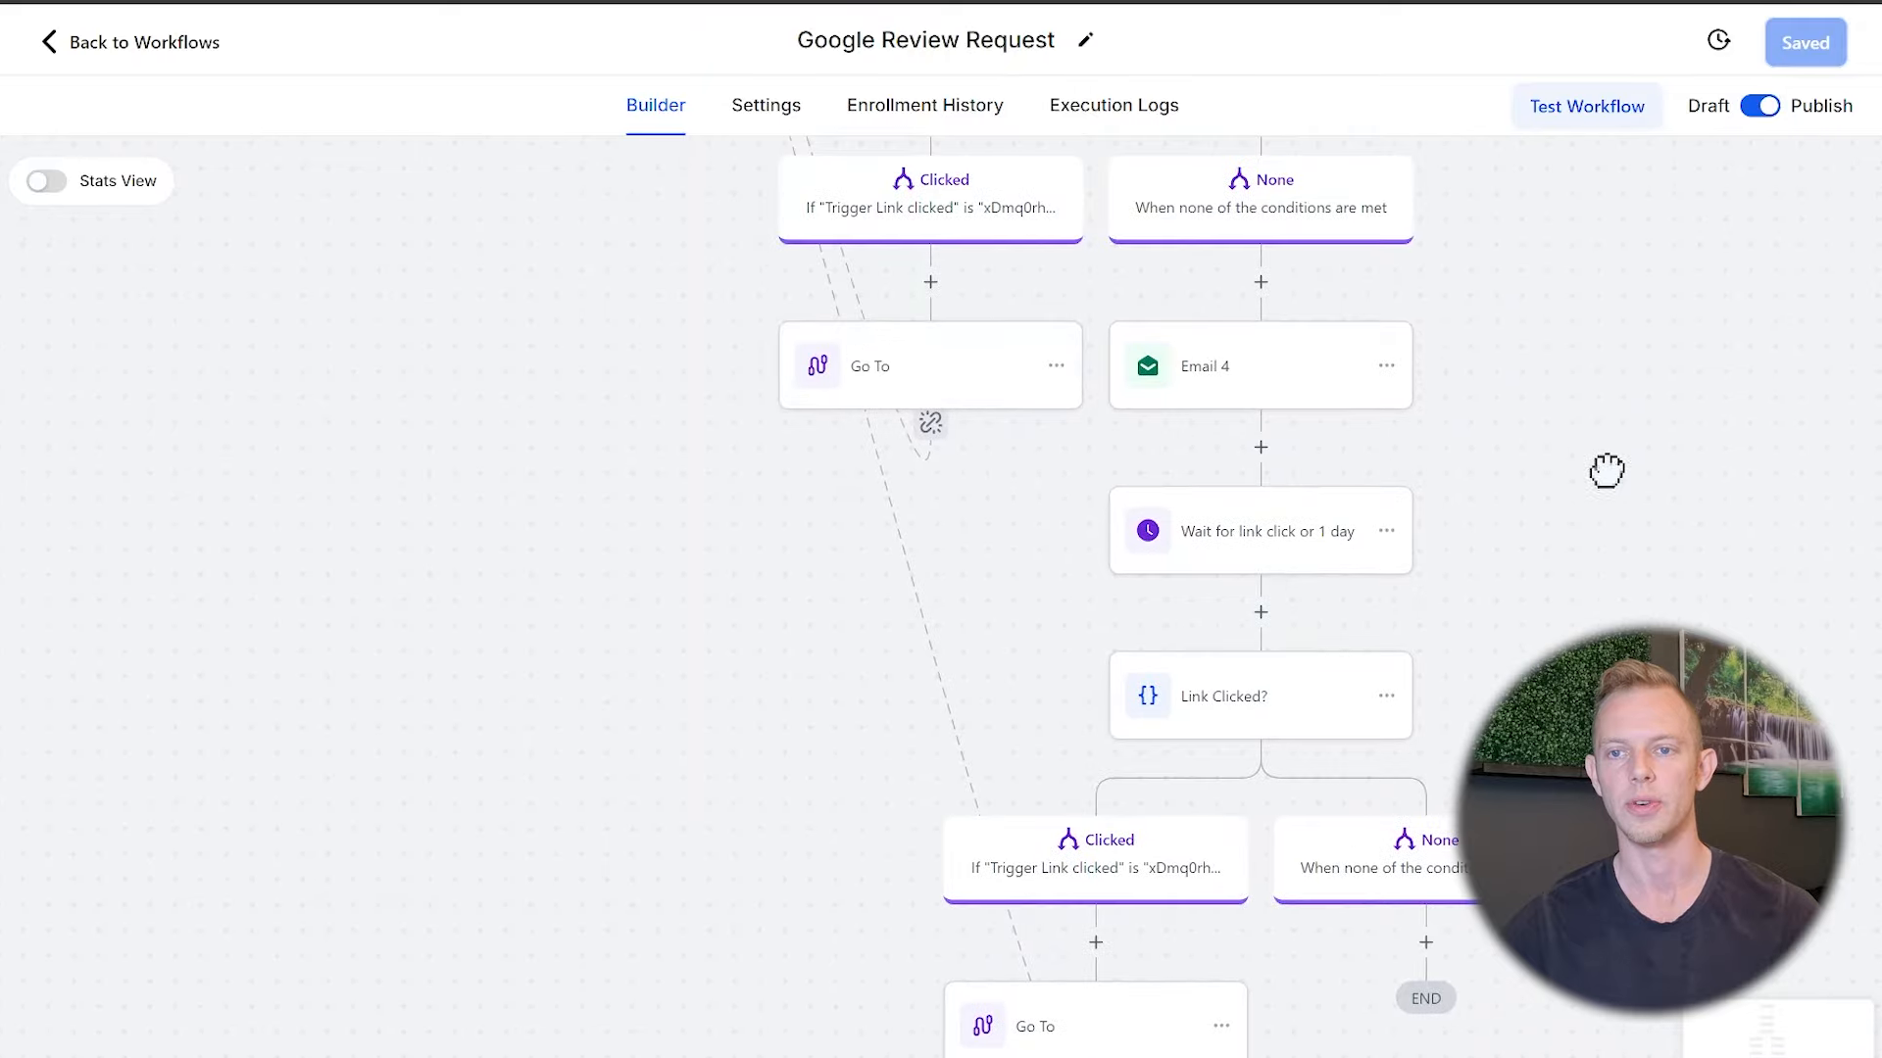
{"action": "scroll", "coordinate": [1607, 471], "scroll_direction": "up", "scroll_amount": 10}
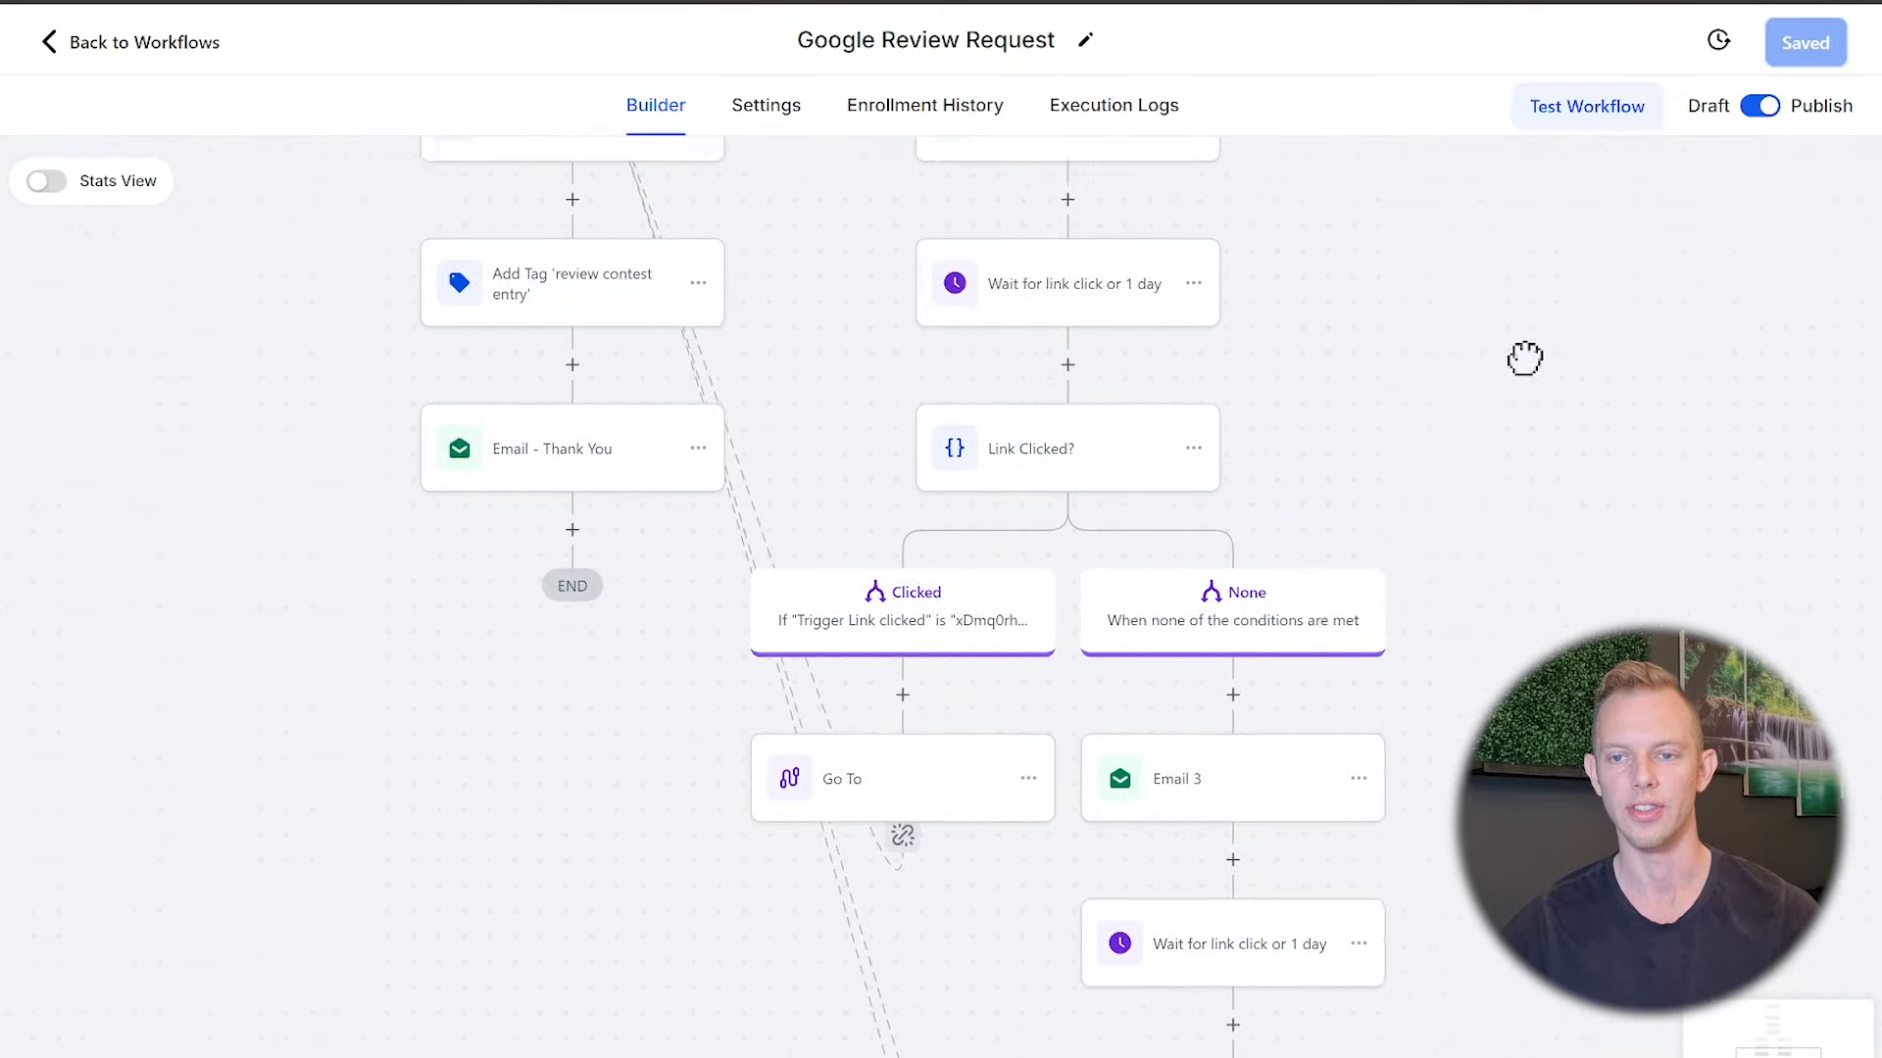
{"action": "scroll", "coordinate": [1524, 359], "scroll_direction": "down", "scroll_amount": 11}
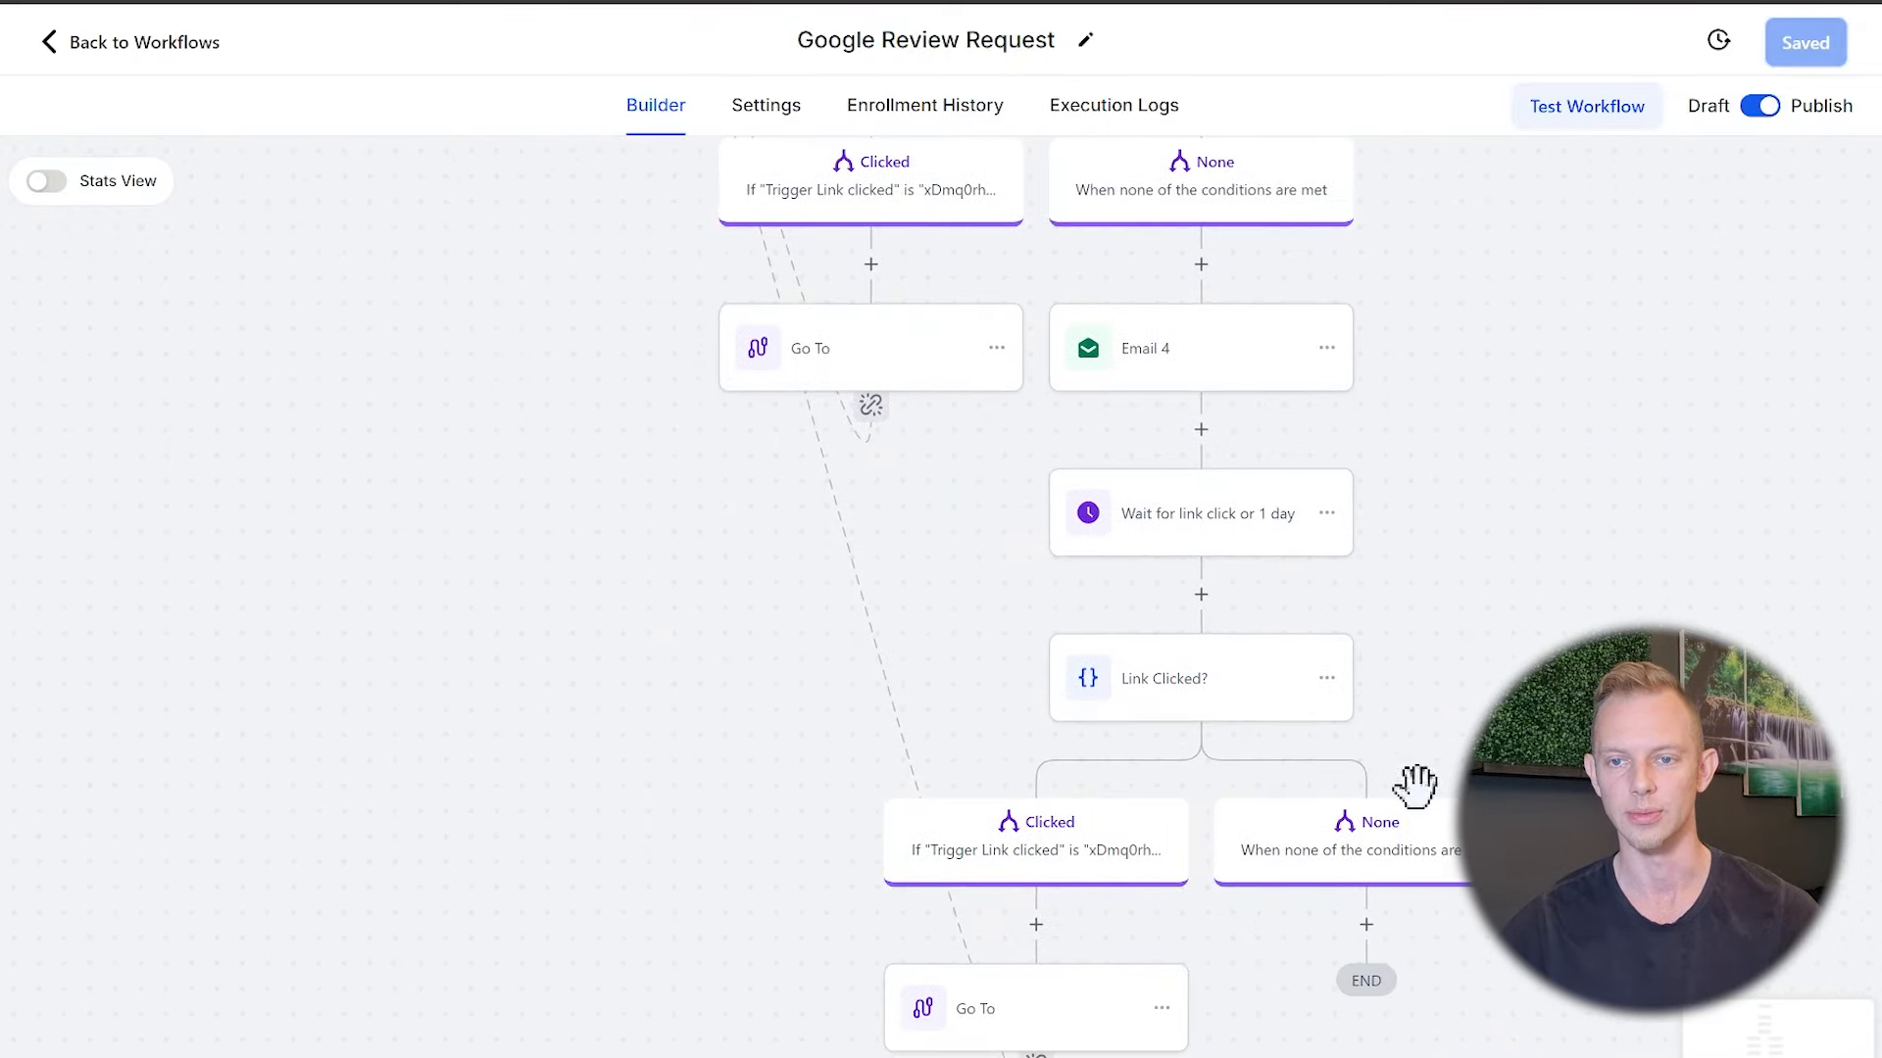
{"action": "left_click_drag", "start_coordinate": [618, 483], "coordinate": [704, 696]}
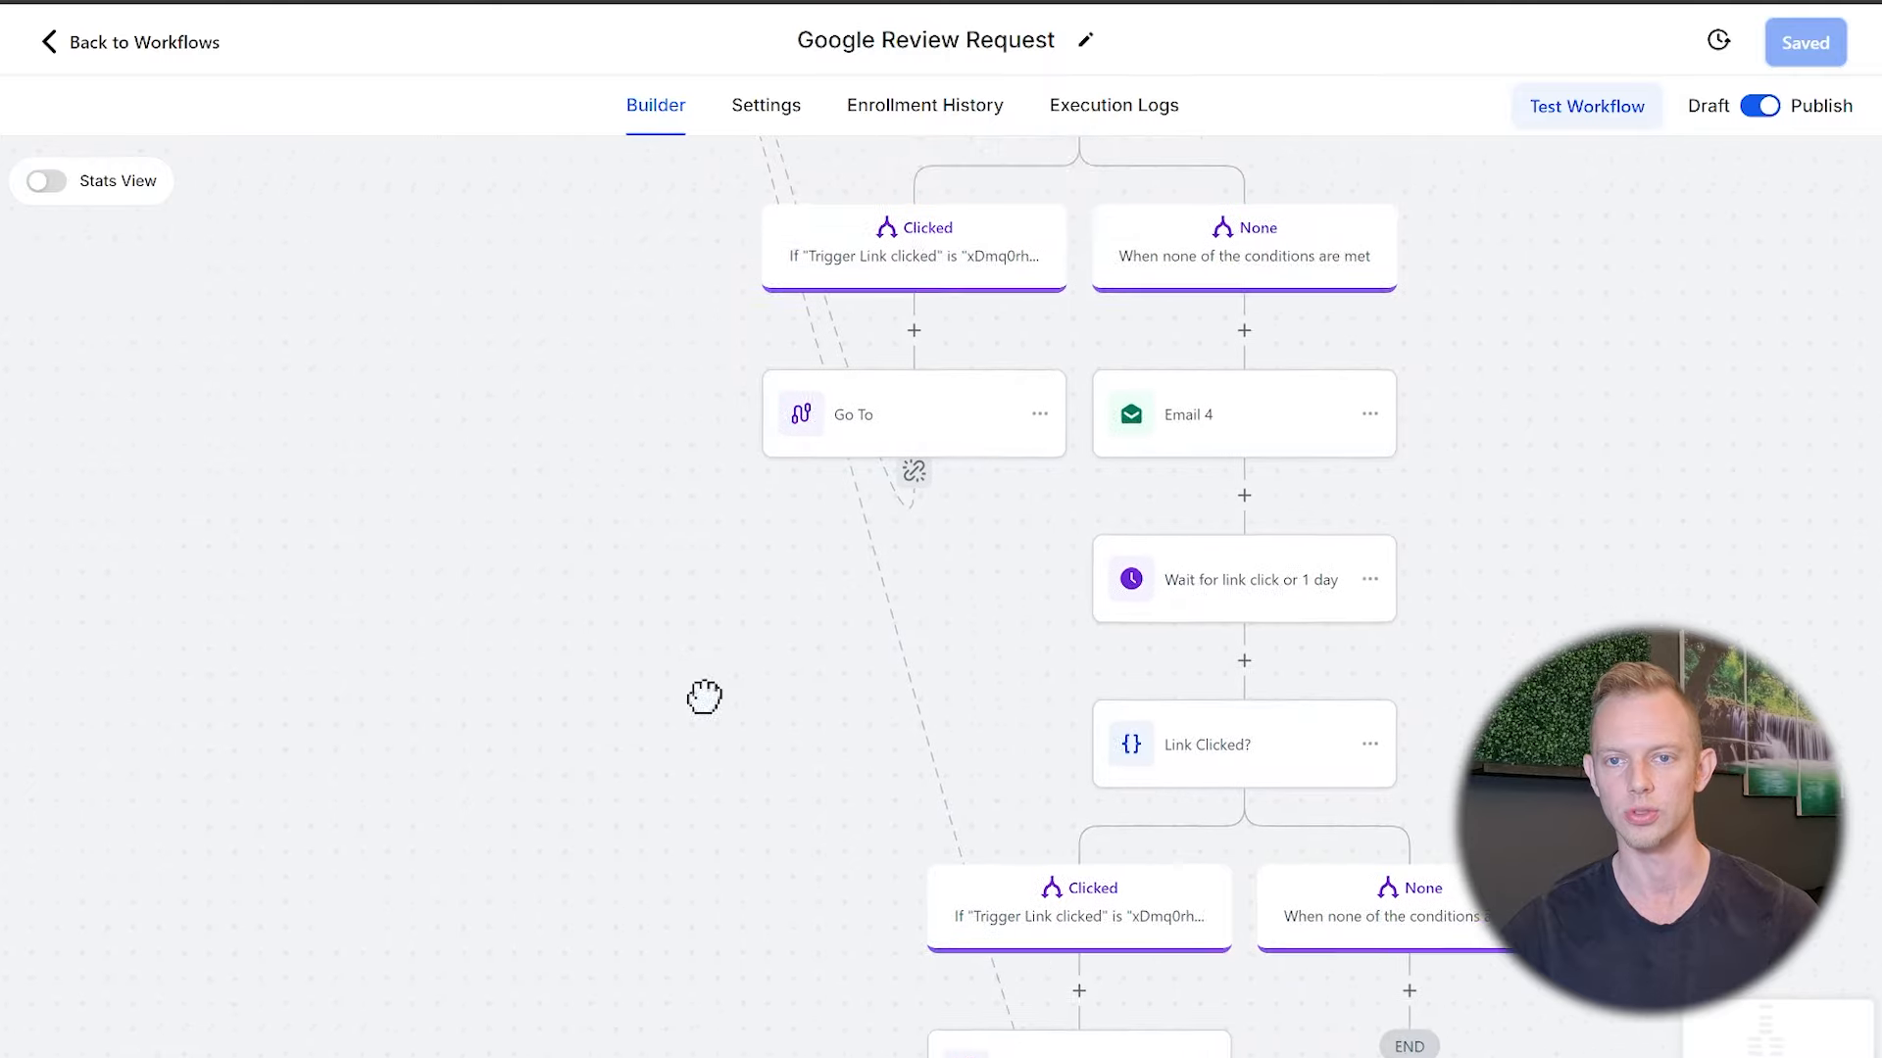
Read the Email - Thank You message in the workflow's first Clicked branch and close it
{"action": "scroll", "coordinate": [703, 696], "scroll_direction": "up", "scroll_amount": 13}
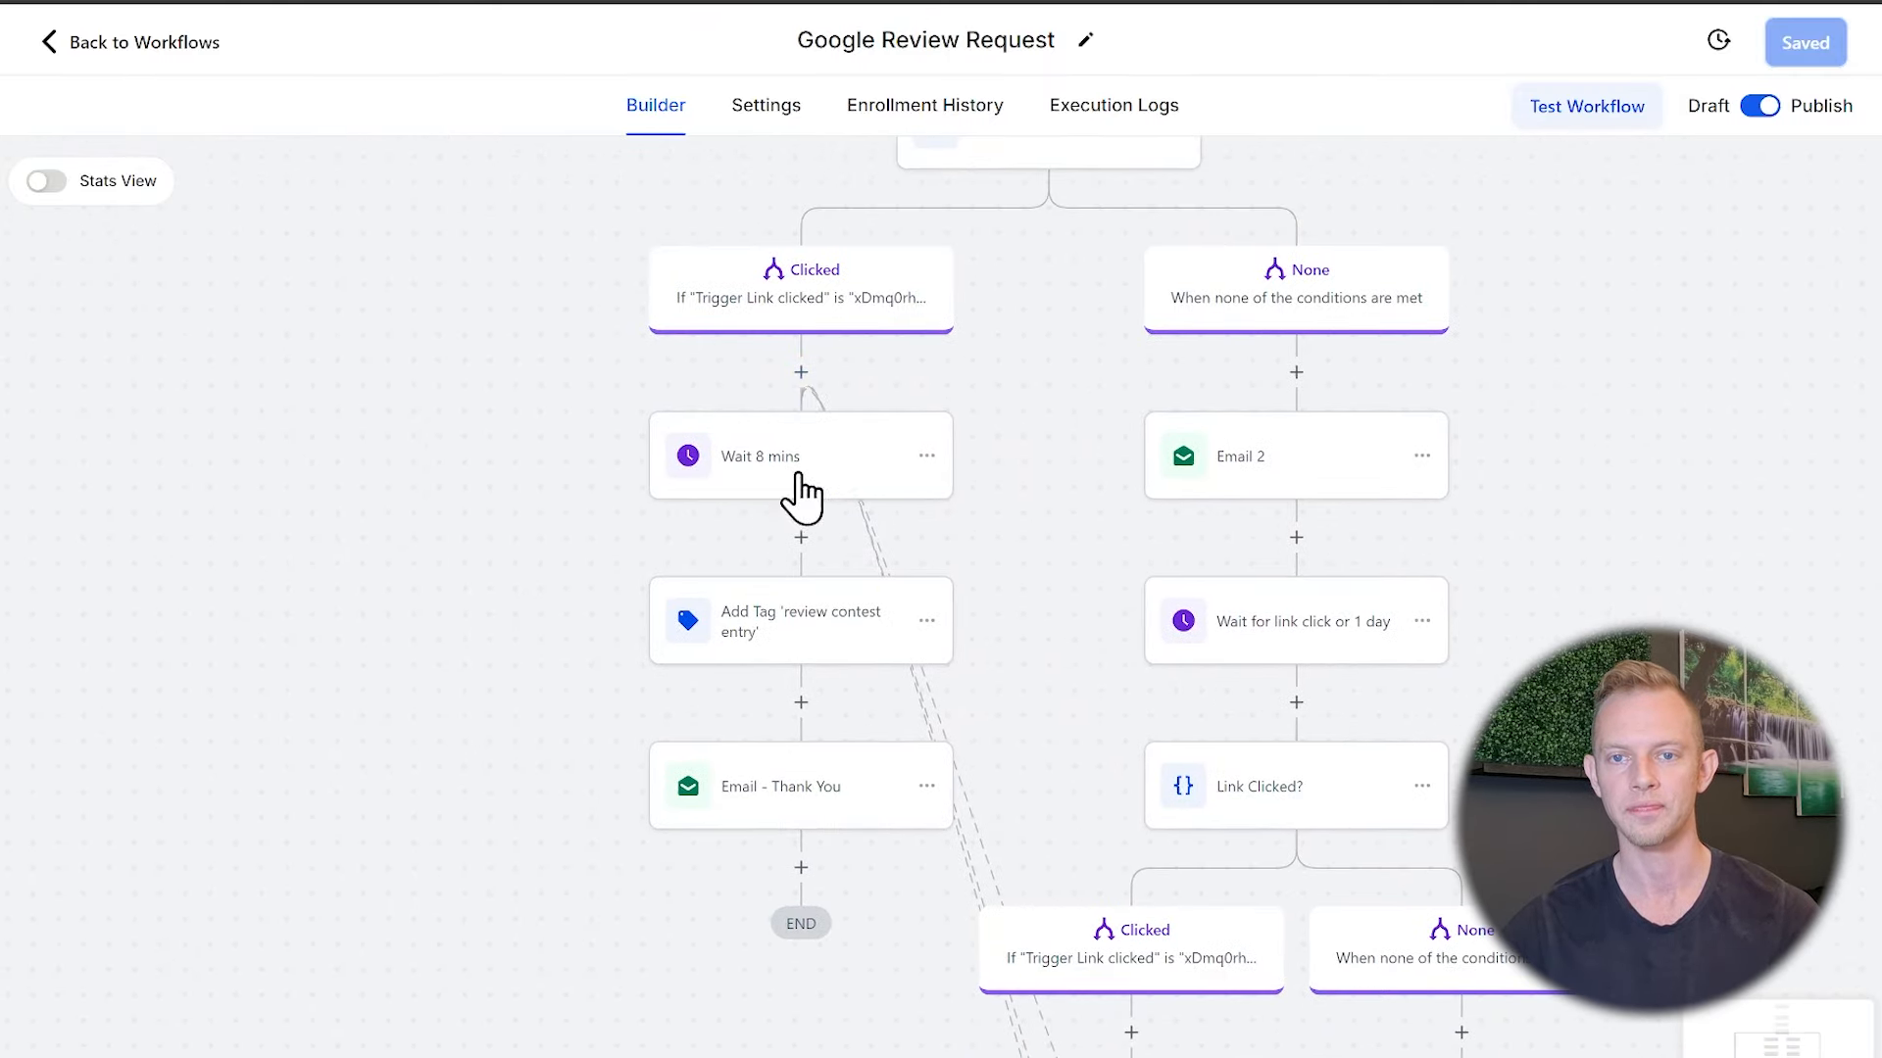
{"action": "left_click", "coordinate": [781, 786]}
{"action": "scroll", "coordinate": [1670, 701], "scroll_direction": "down", "scroll_amount": 4}
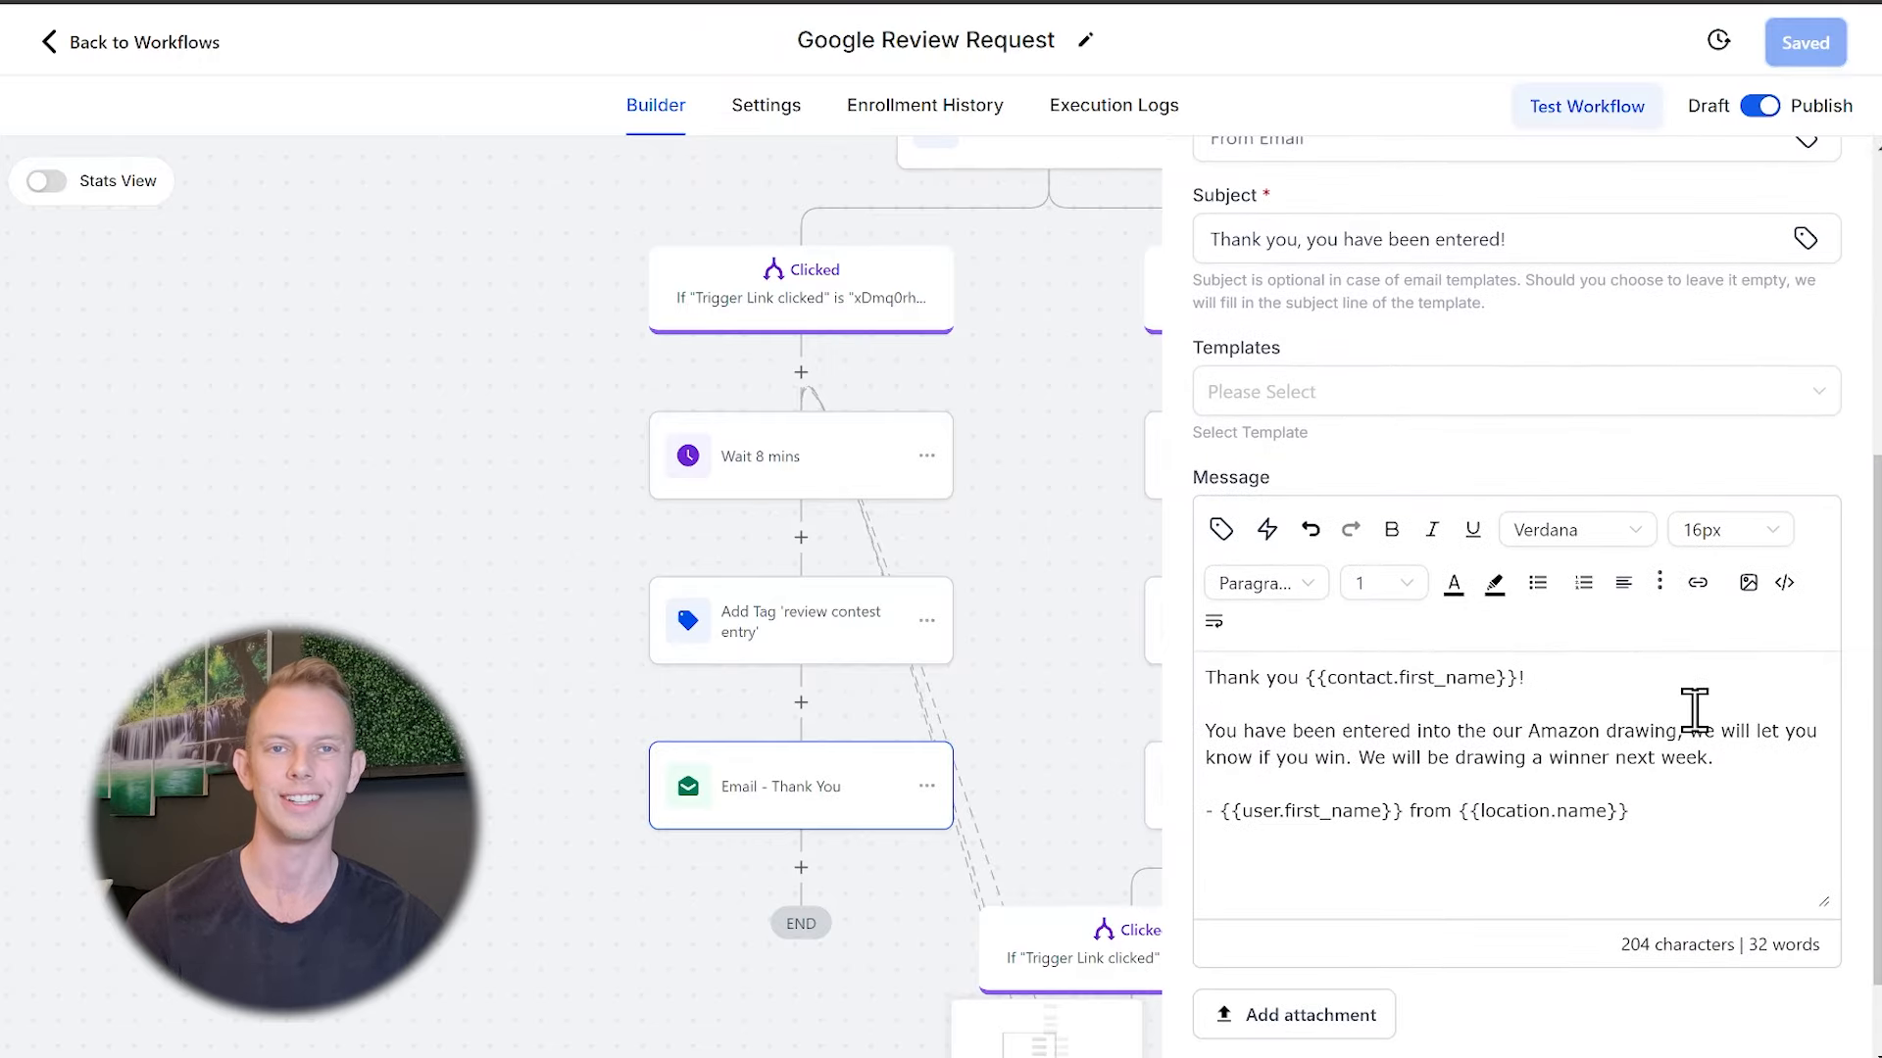
{"action": "left_click", "coordinate": [508, 508]}
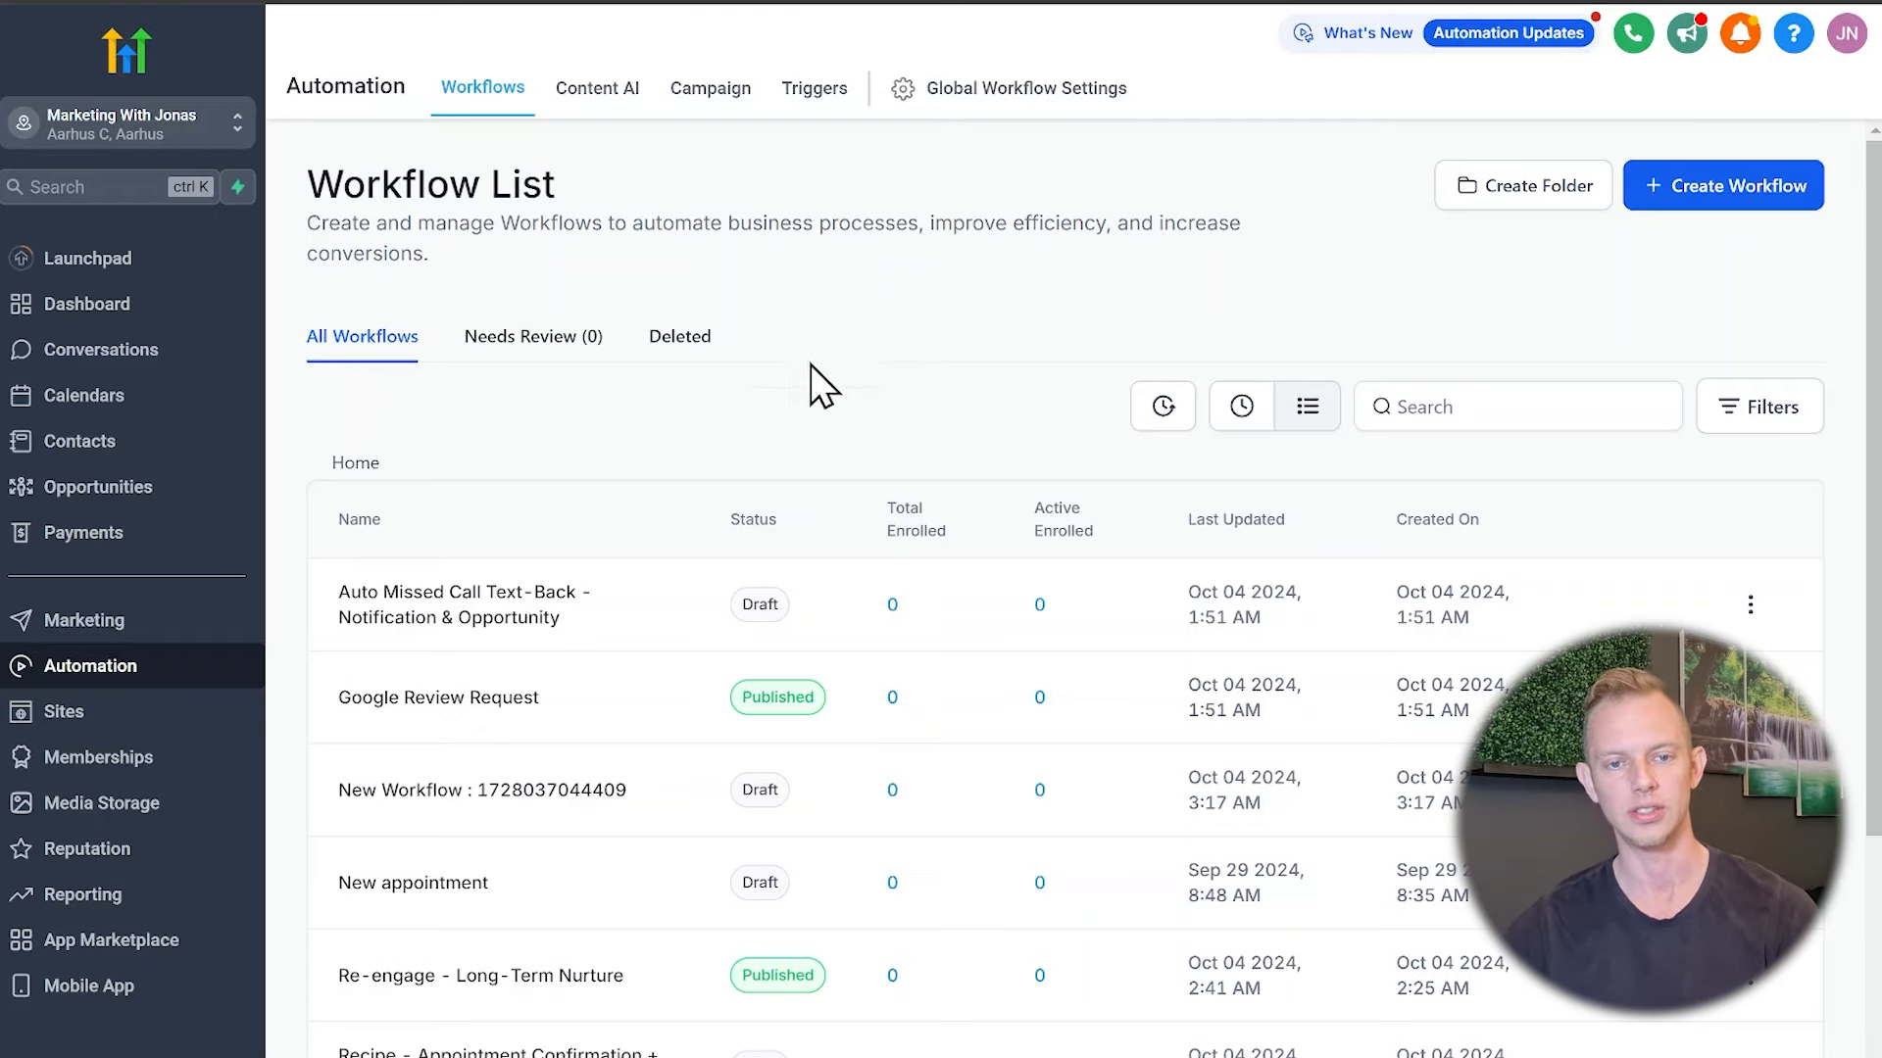
Enable SMS Review Requests in the Reputation settings
{"action": "left_click", "coordinate": [111, 860]}
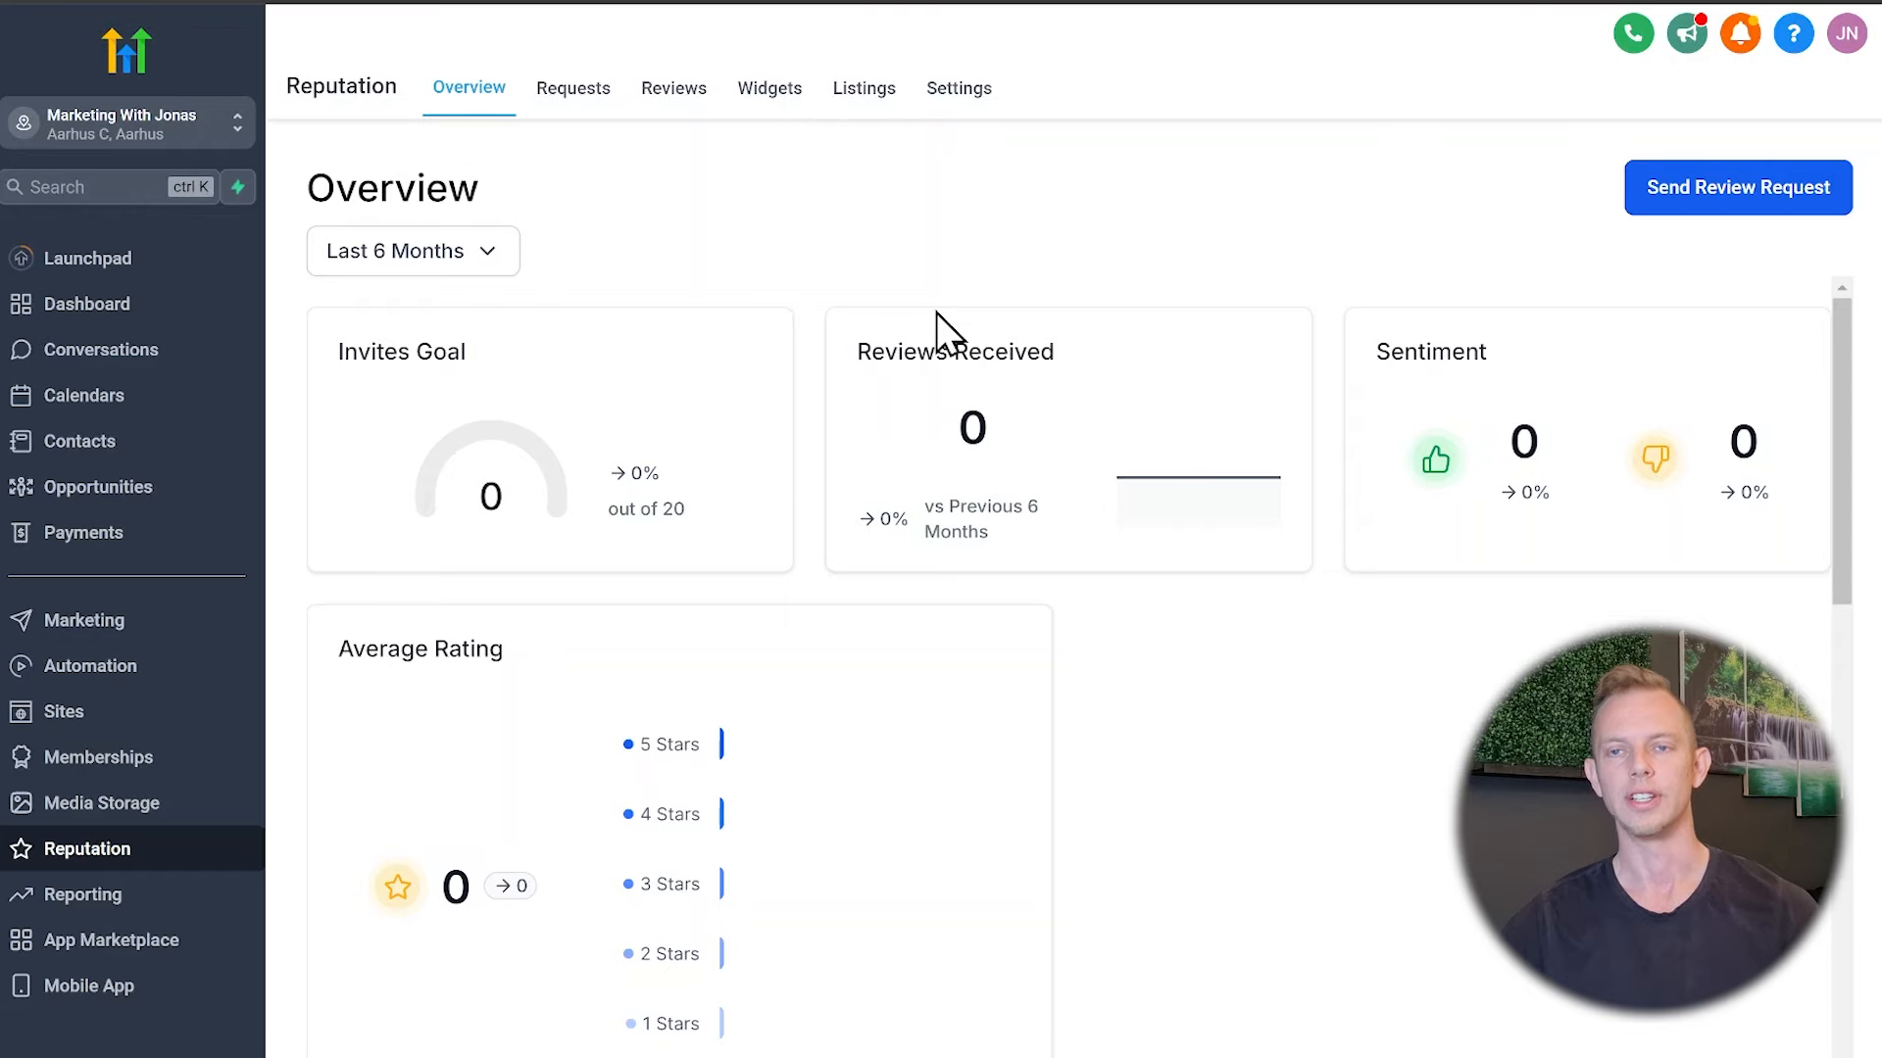
{"action": "left_click", "coordinate": [951, 93]}
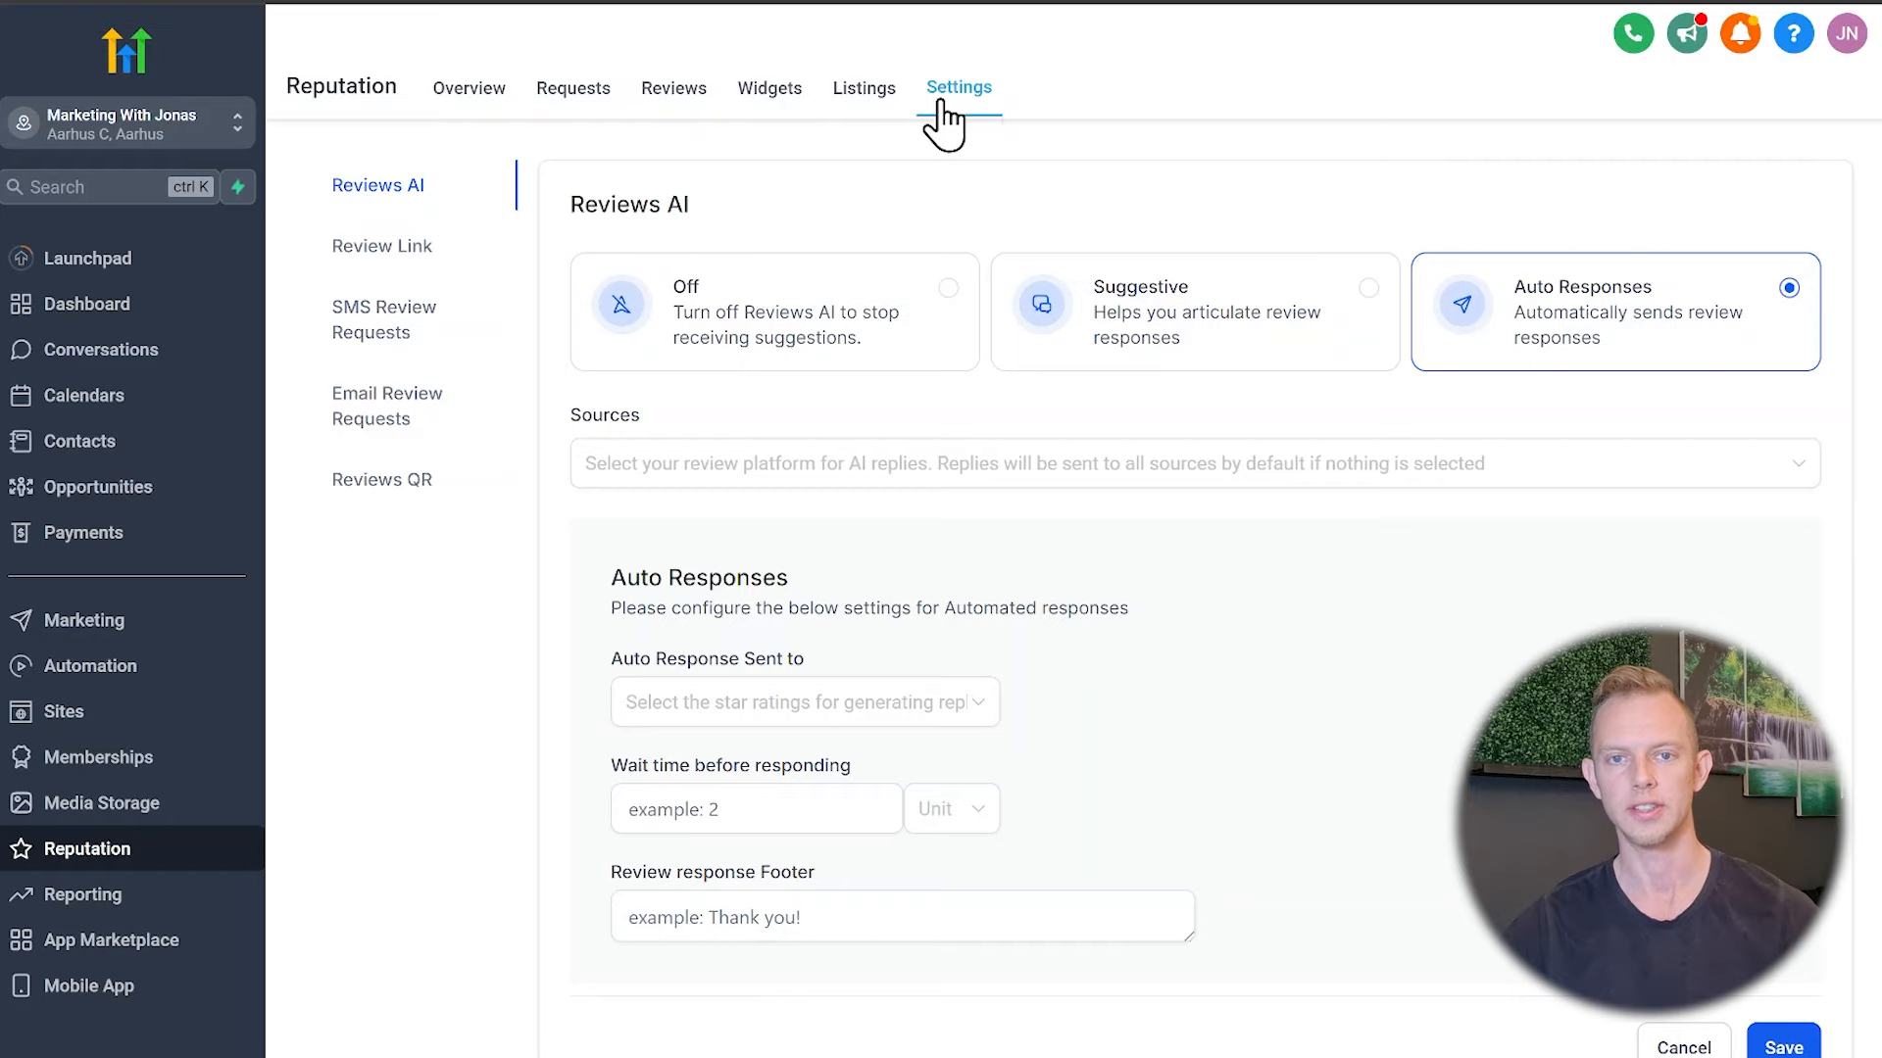
{"action": "left_click", "coordinate": [382, 311]}
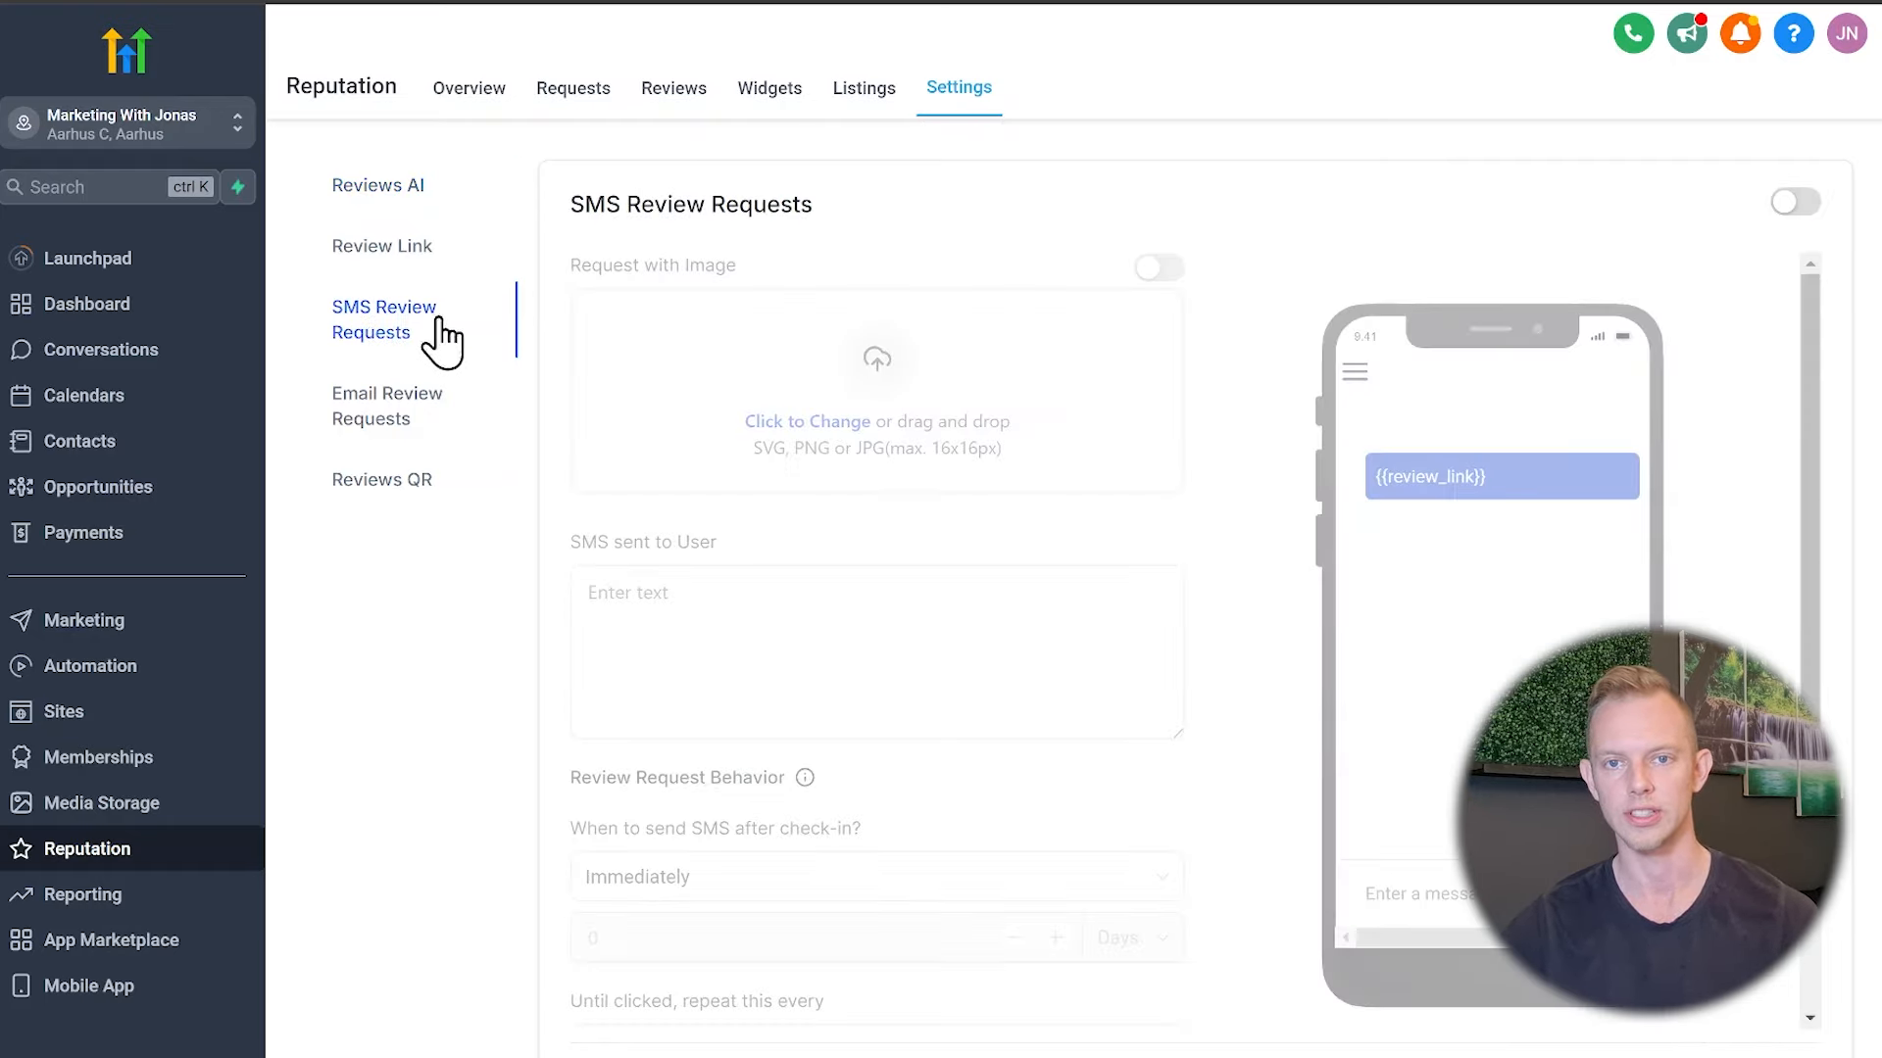
{"action": "left_click", "coordinate": [1782, 199]}
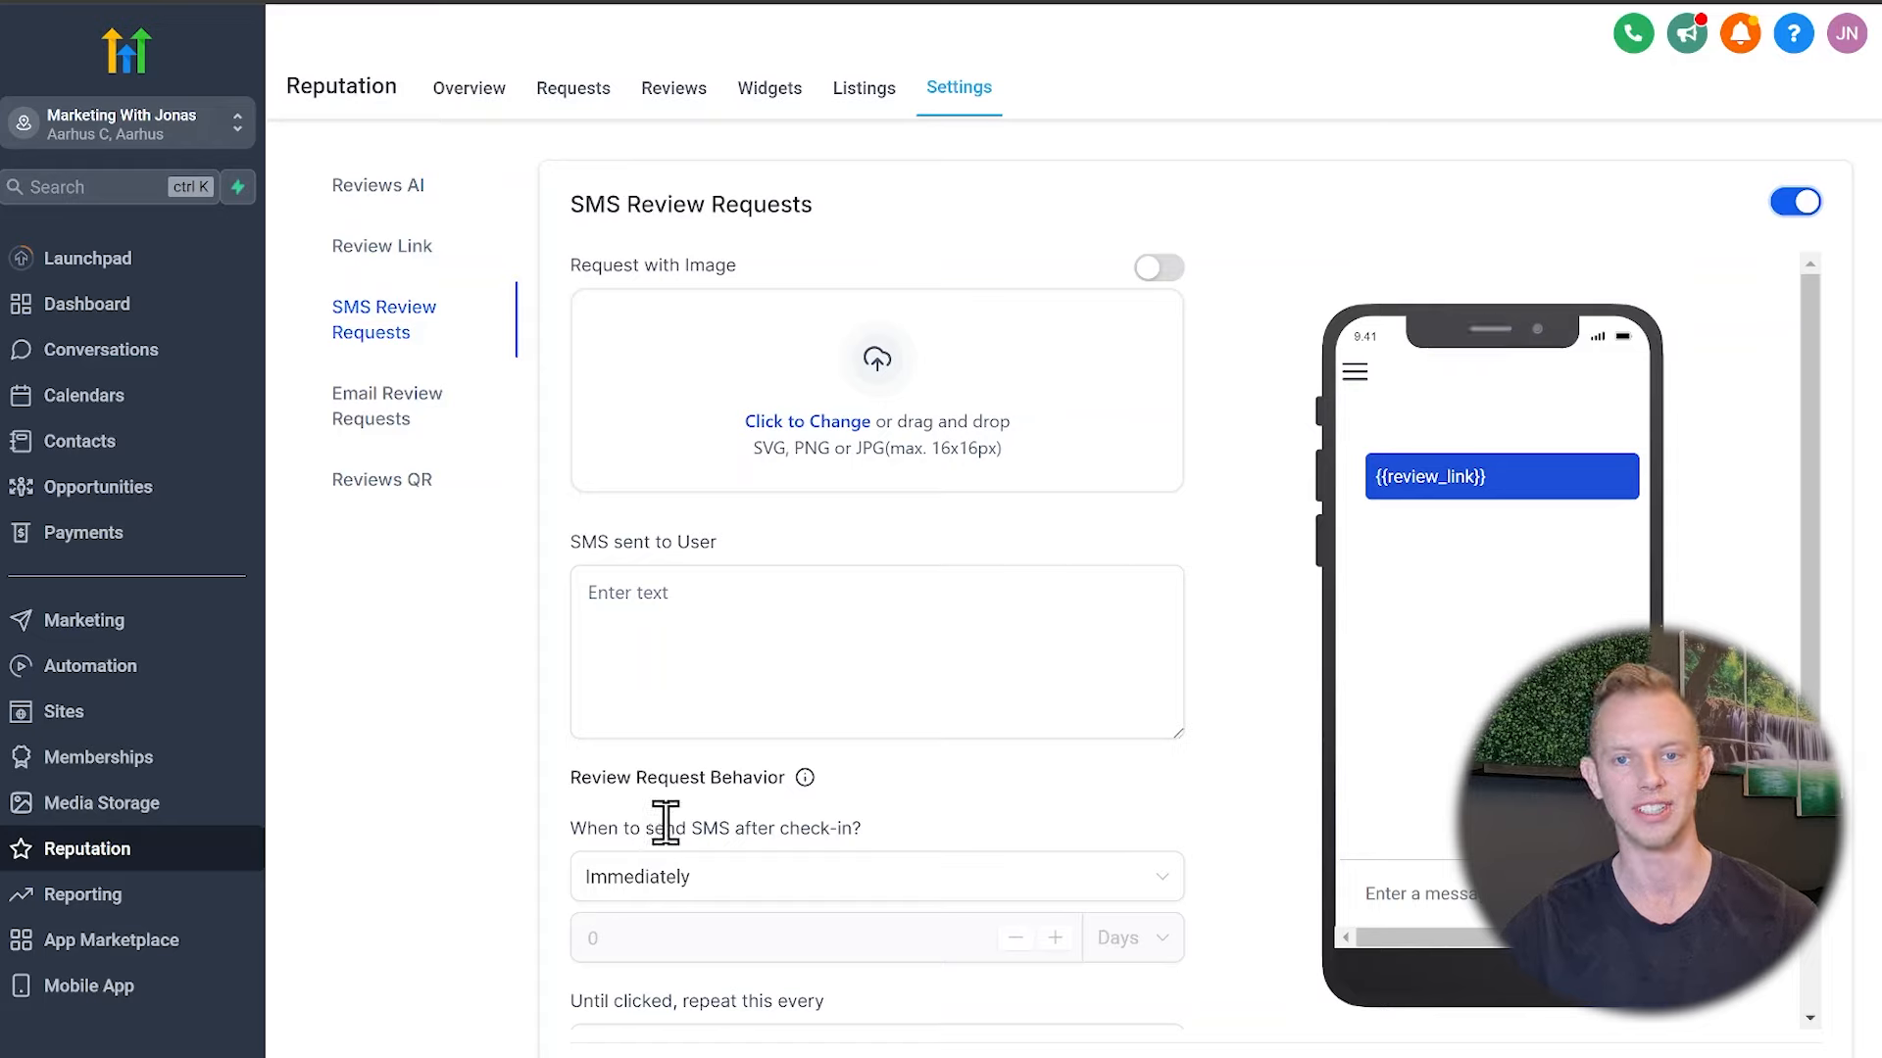
Set email review requests to send 1 Hour after check-in and open the Reviews QR settings
{"action": "left_click", "coordinate": [384, 419]}
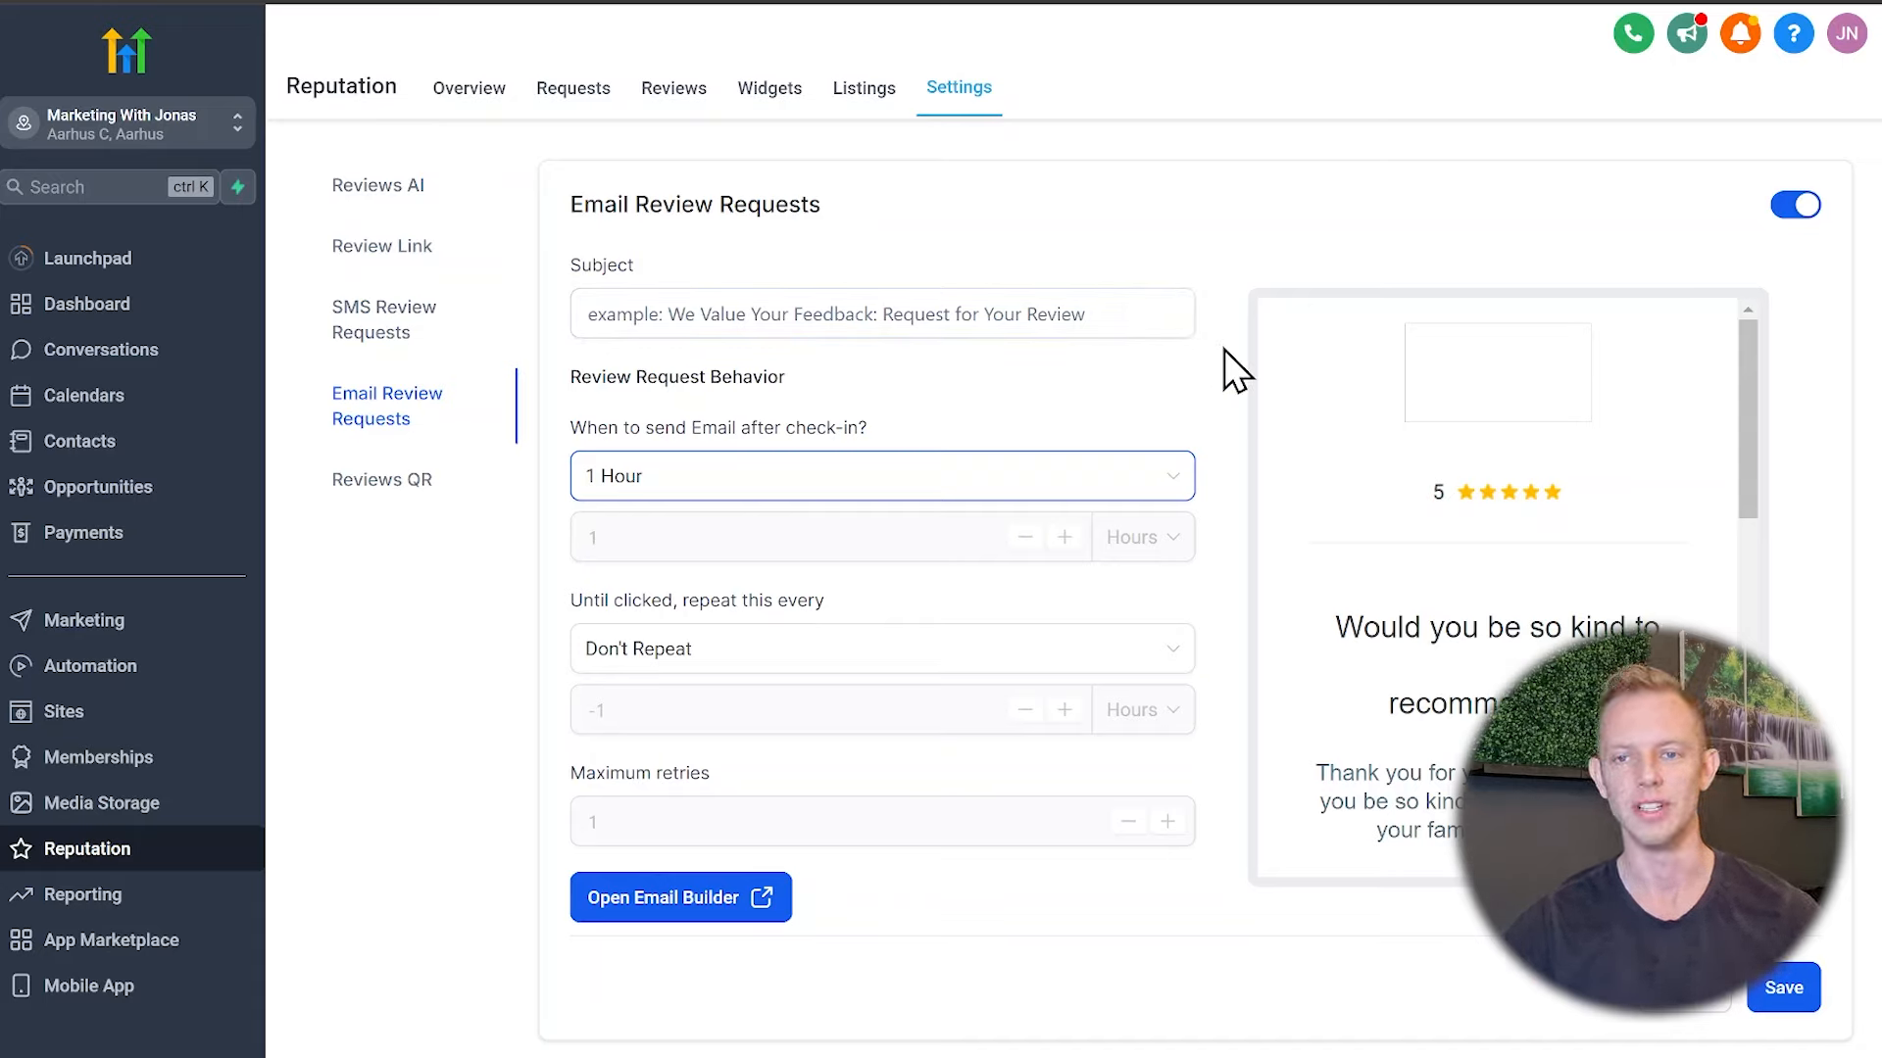
{"action": "left_click", "coordinate": [370, 486]}
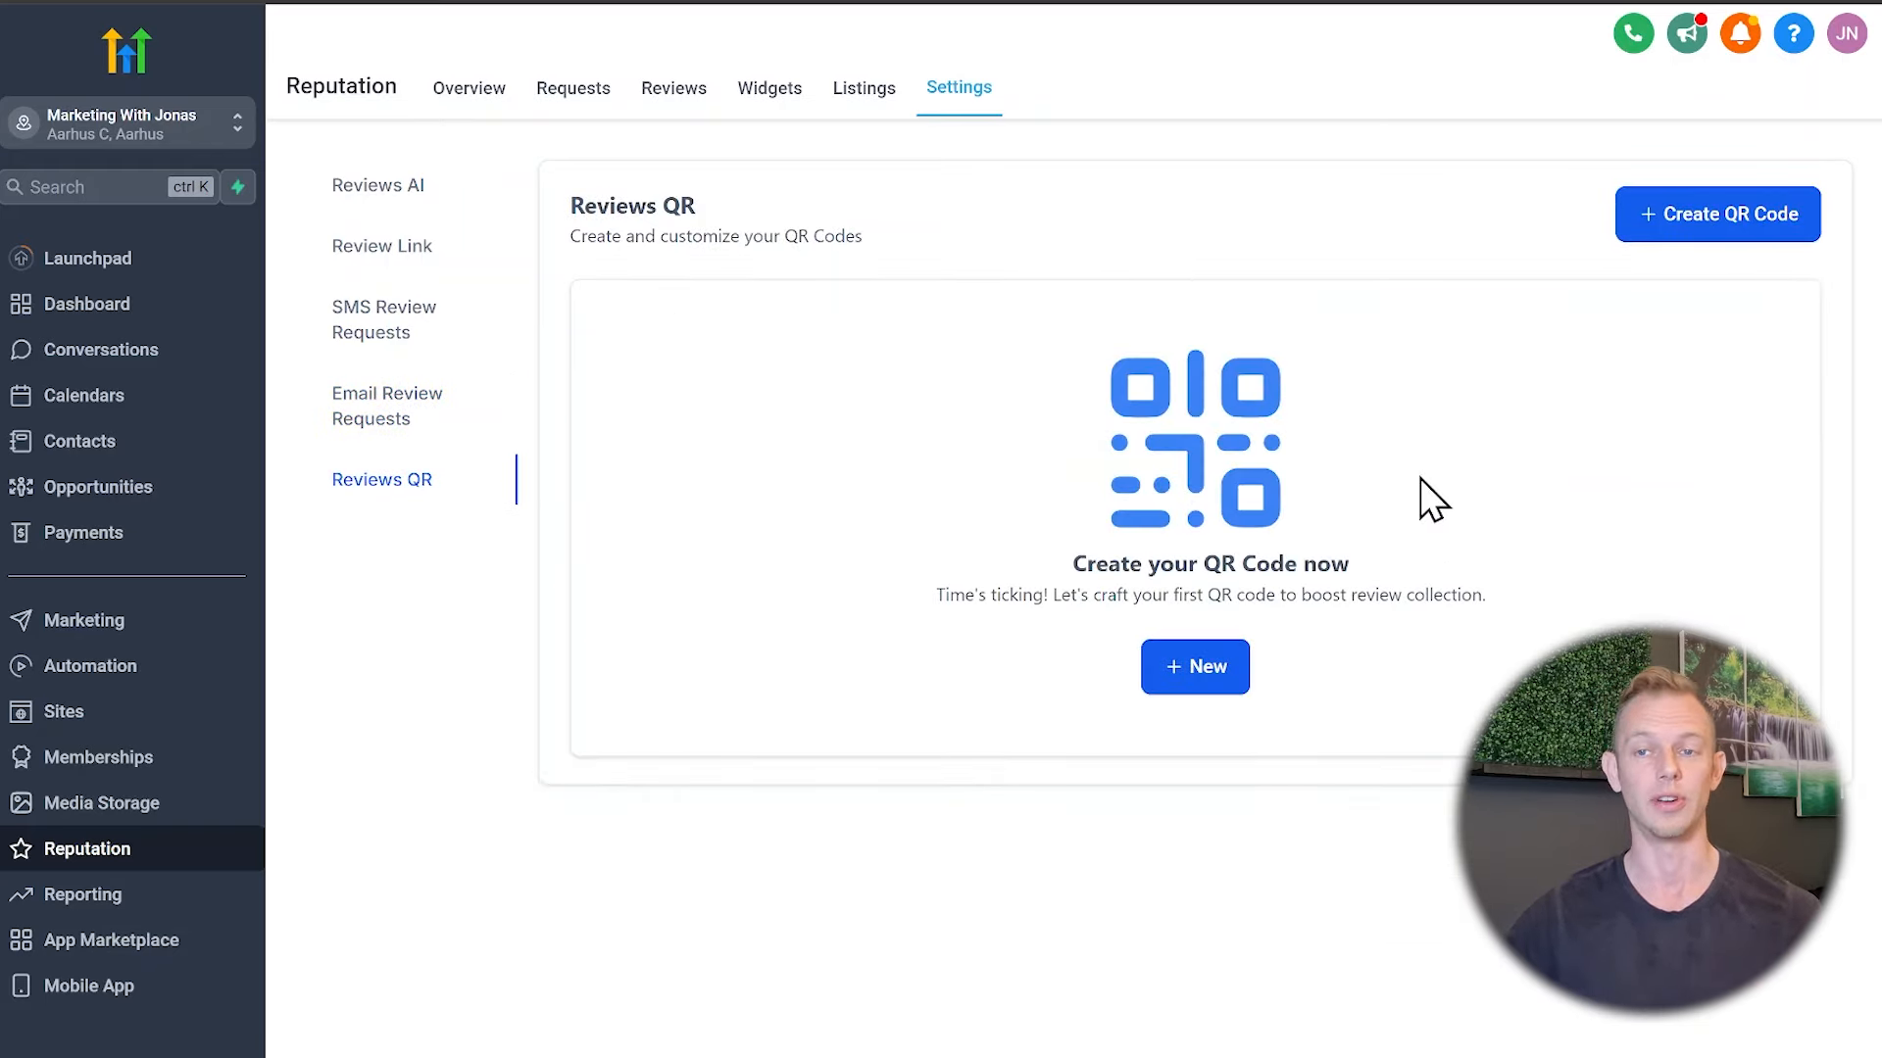
Open the Sites area and look over the options for Forms and Surveys
{"action": "left_click", "coordinate": [103, 725]}
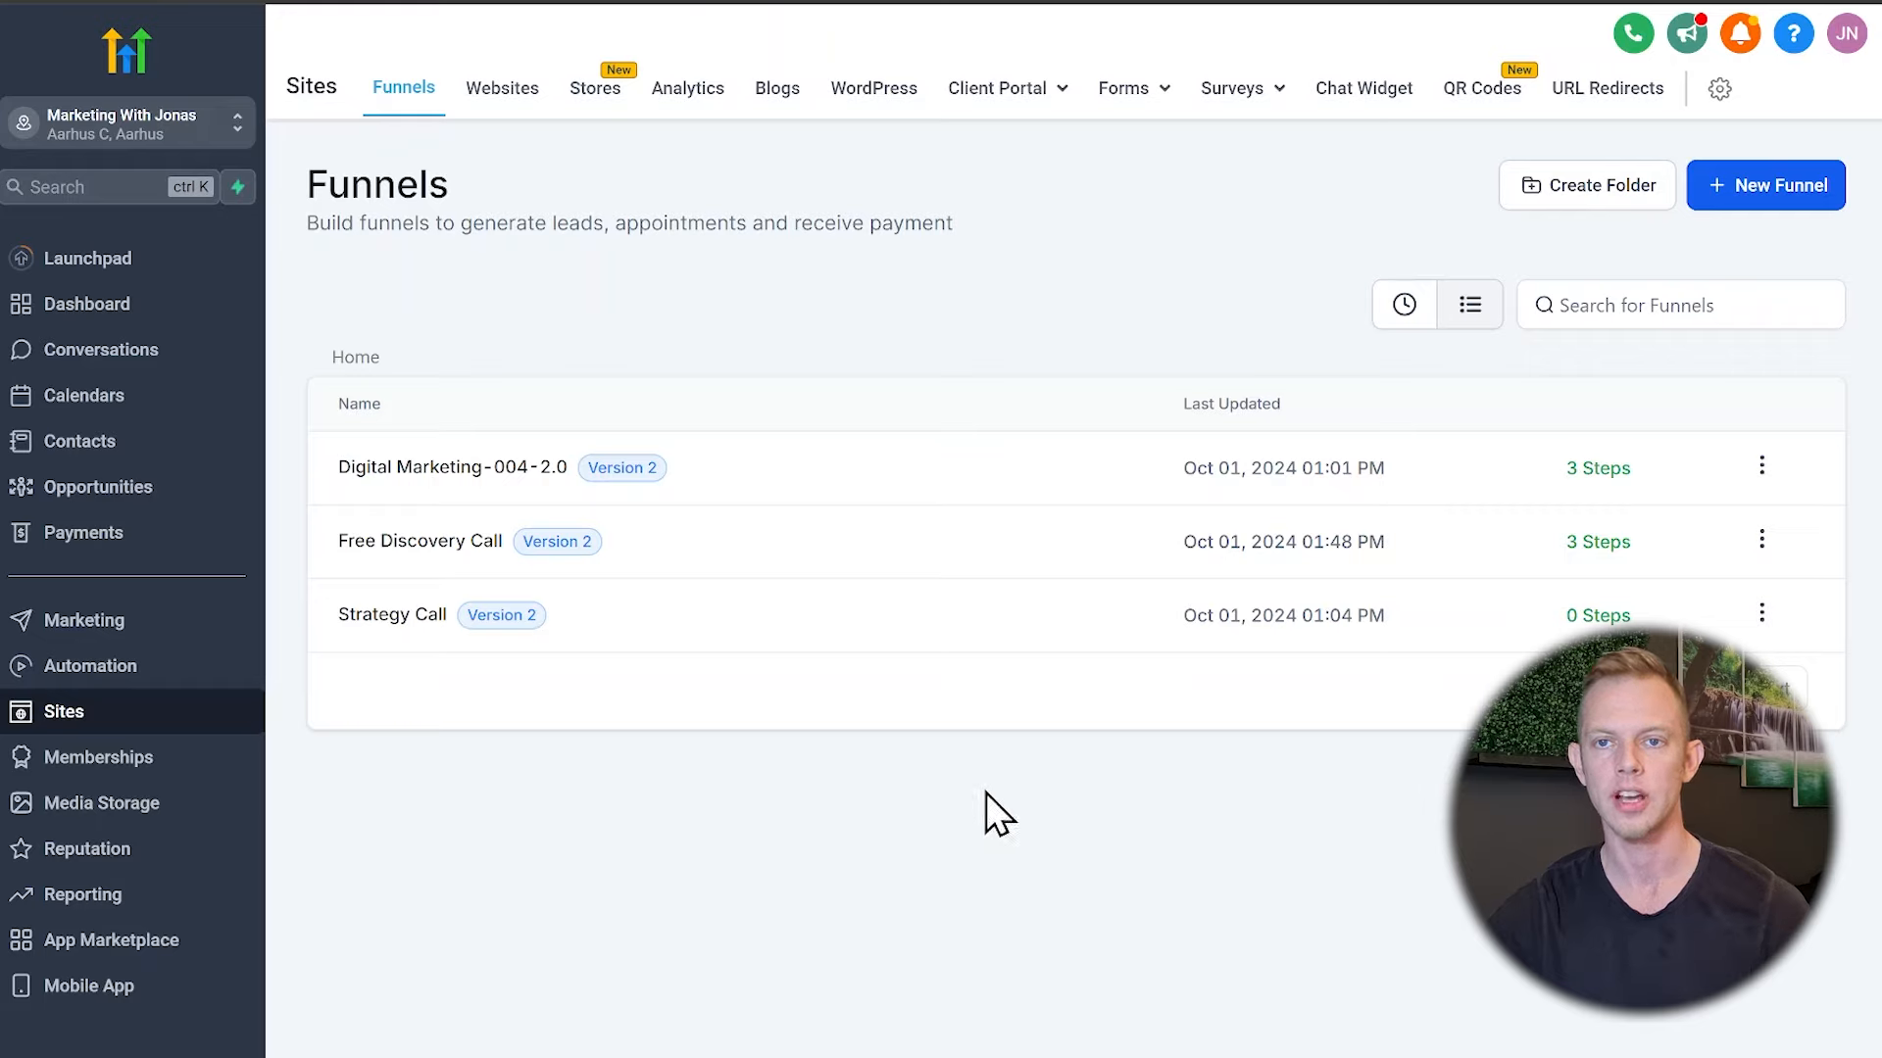
{"action": "left_click", "coordinate": [1143, 97]}
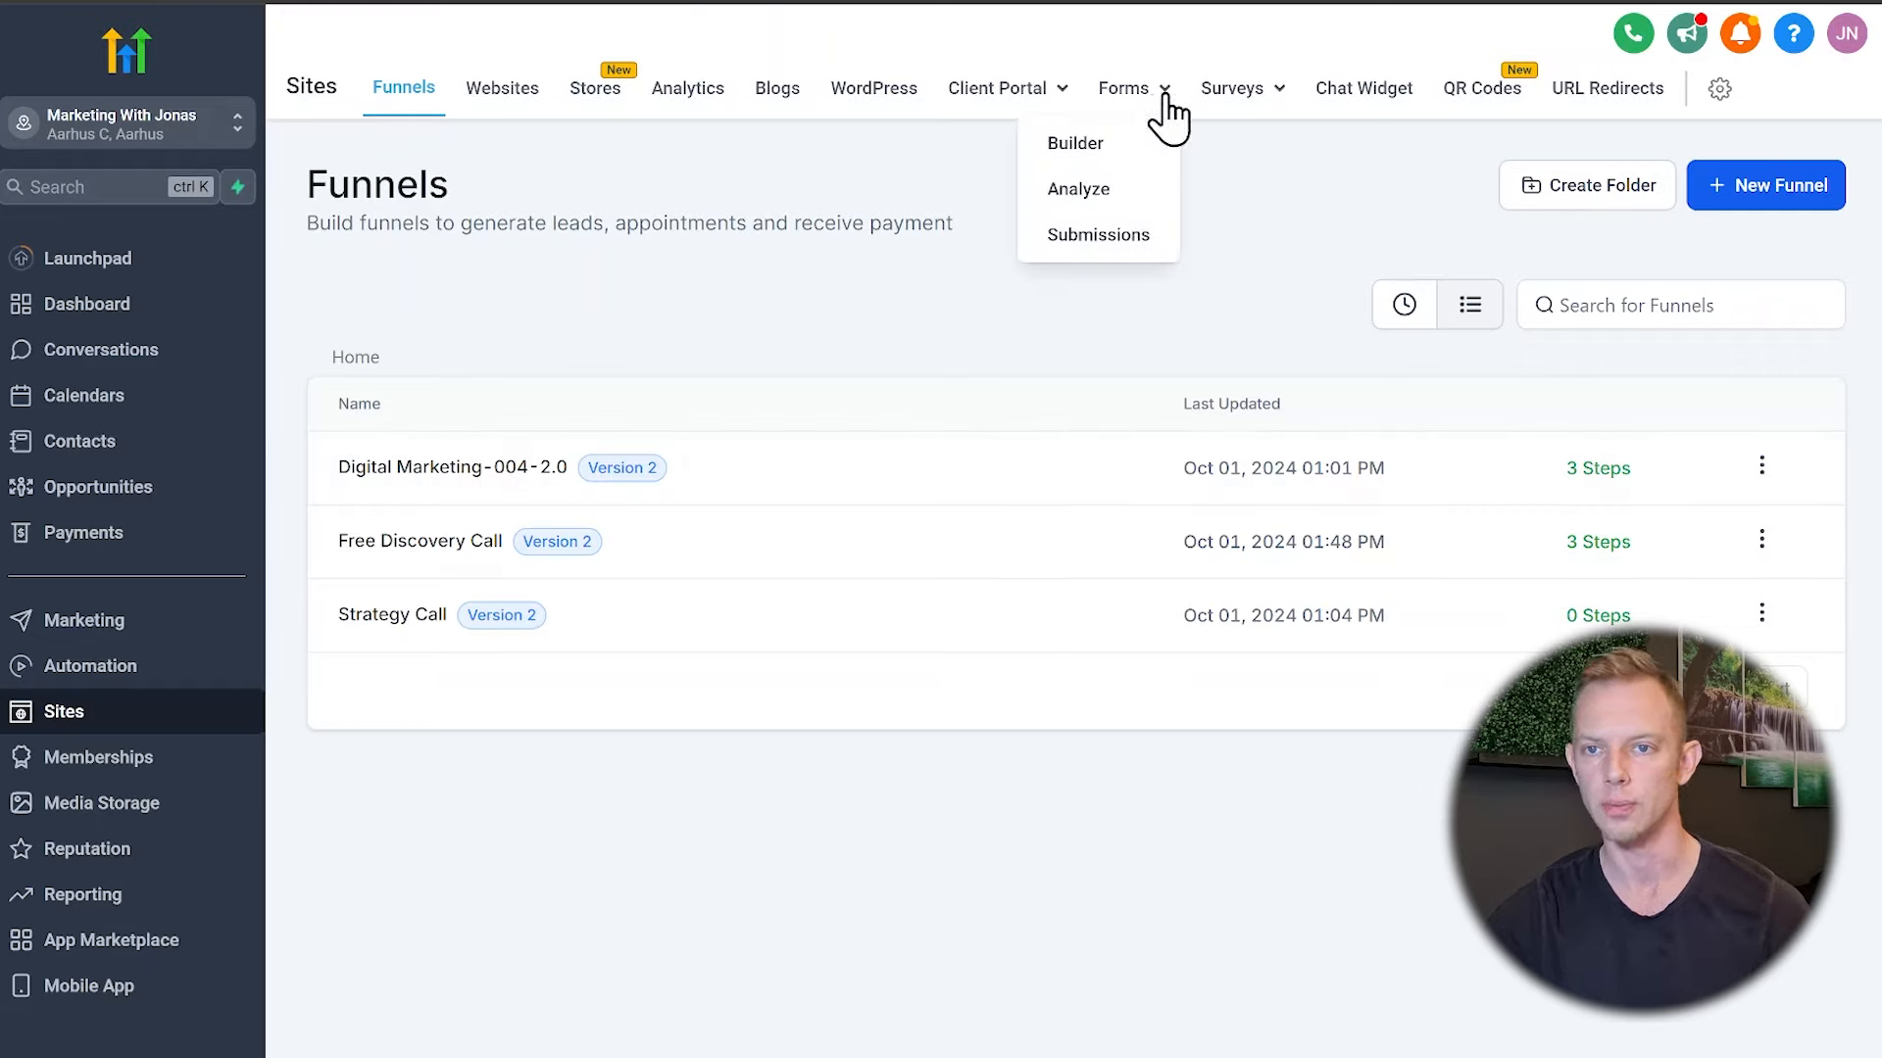
{"action": "mouse_move", "coordinate": [1257, 96]}
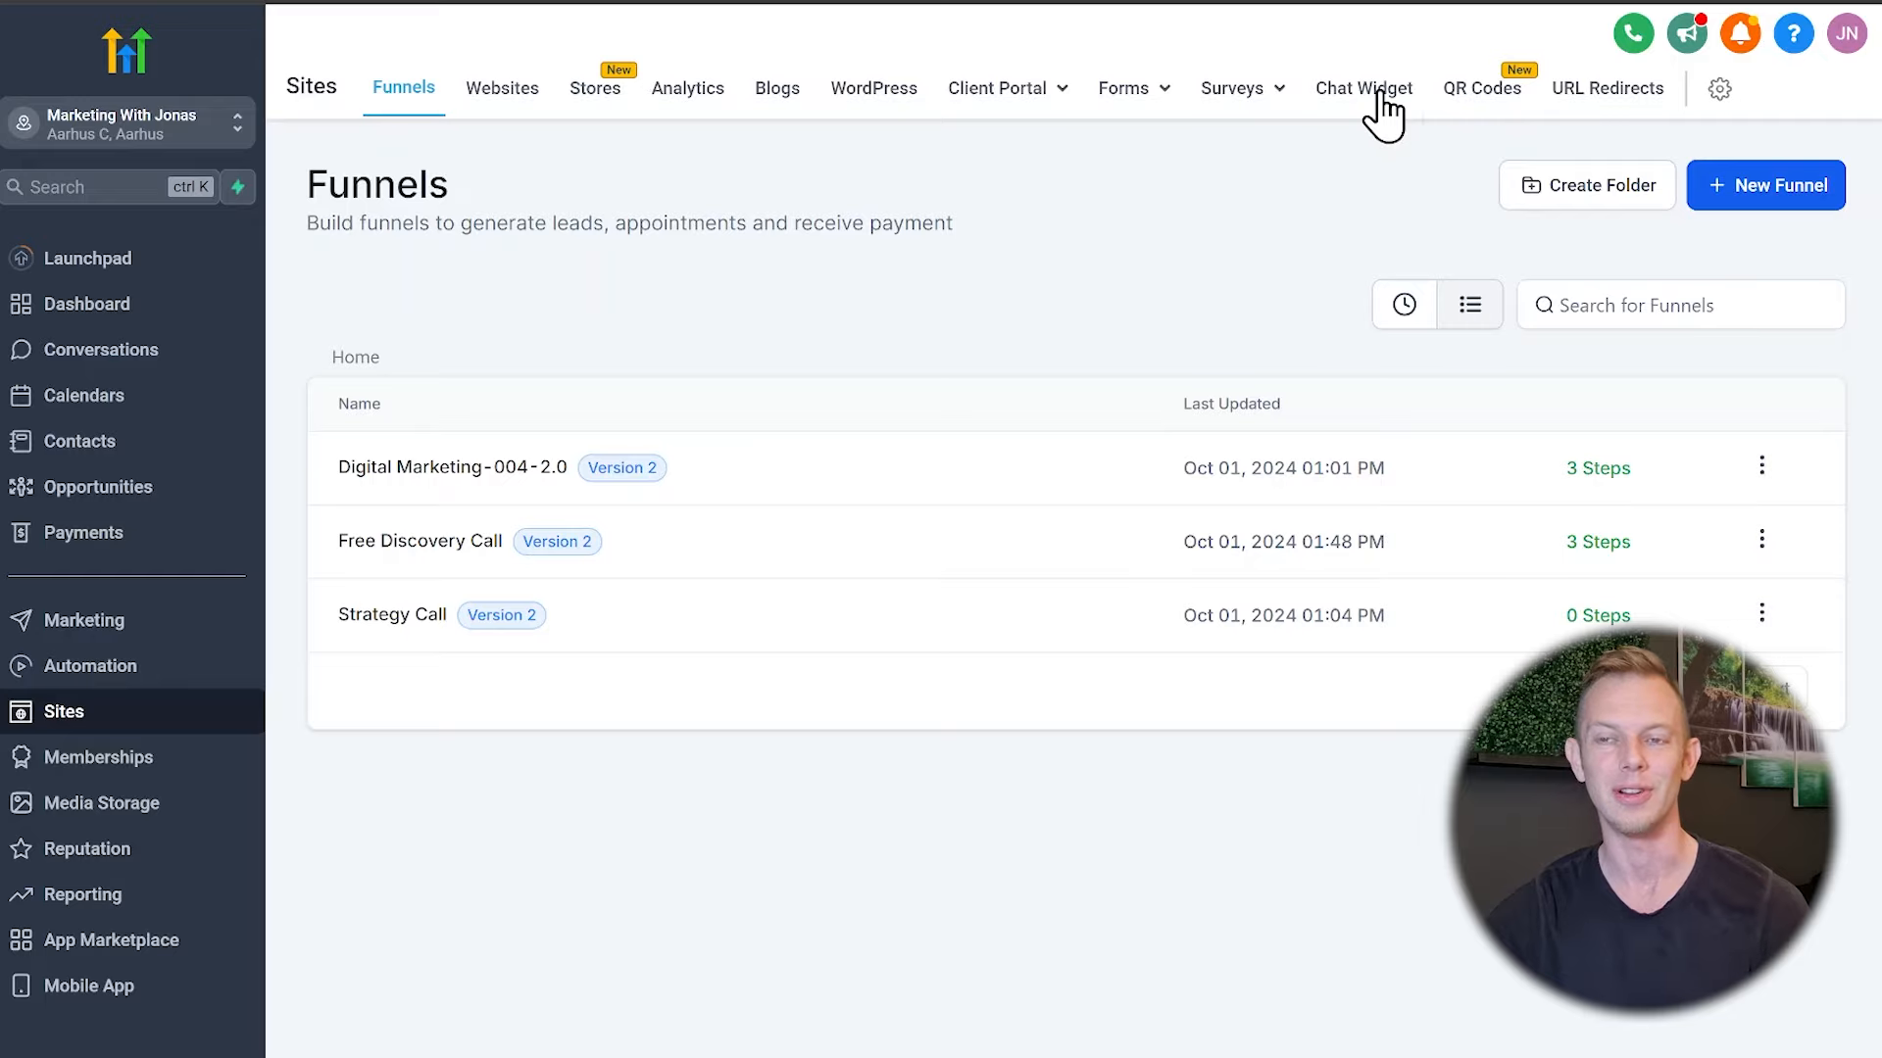
View the form for connecting a domain in the Sites domain settings and leave the settings
{"action": "left_click", "coordinate": [1721, 95]}
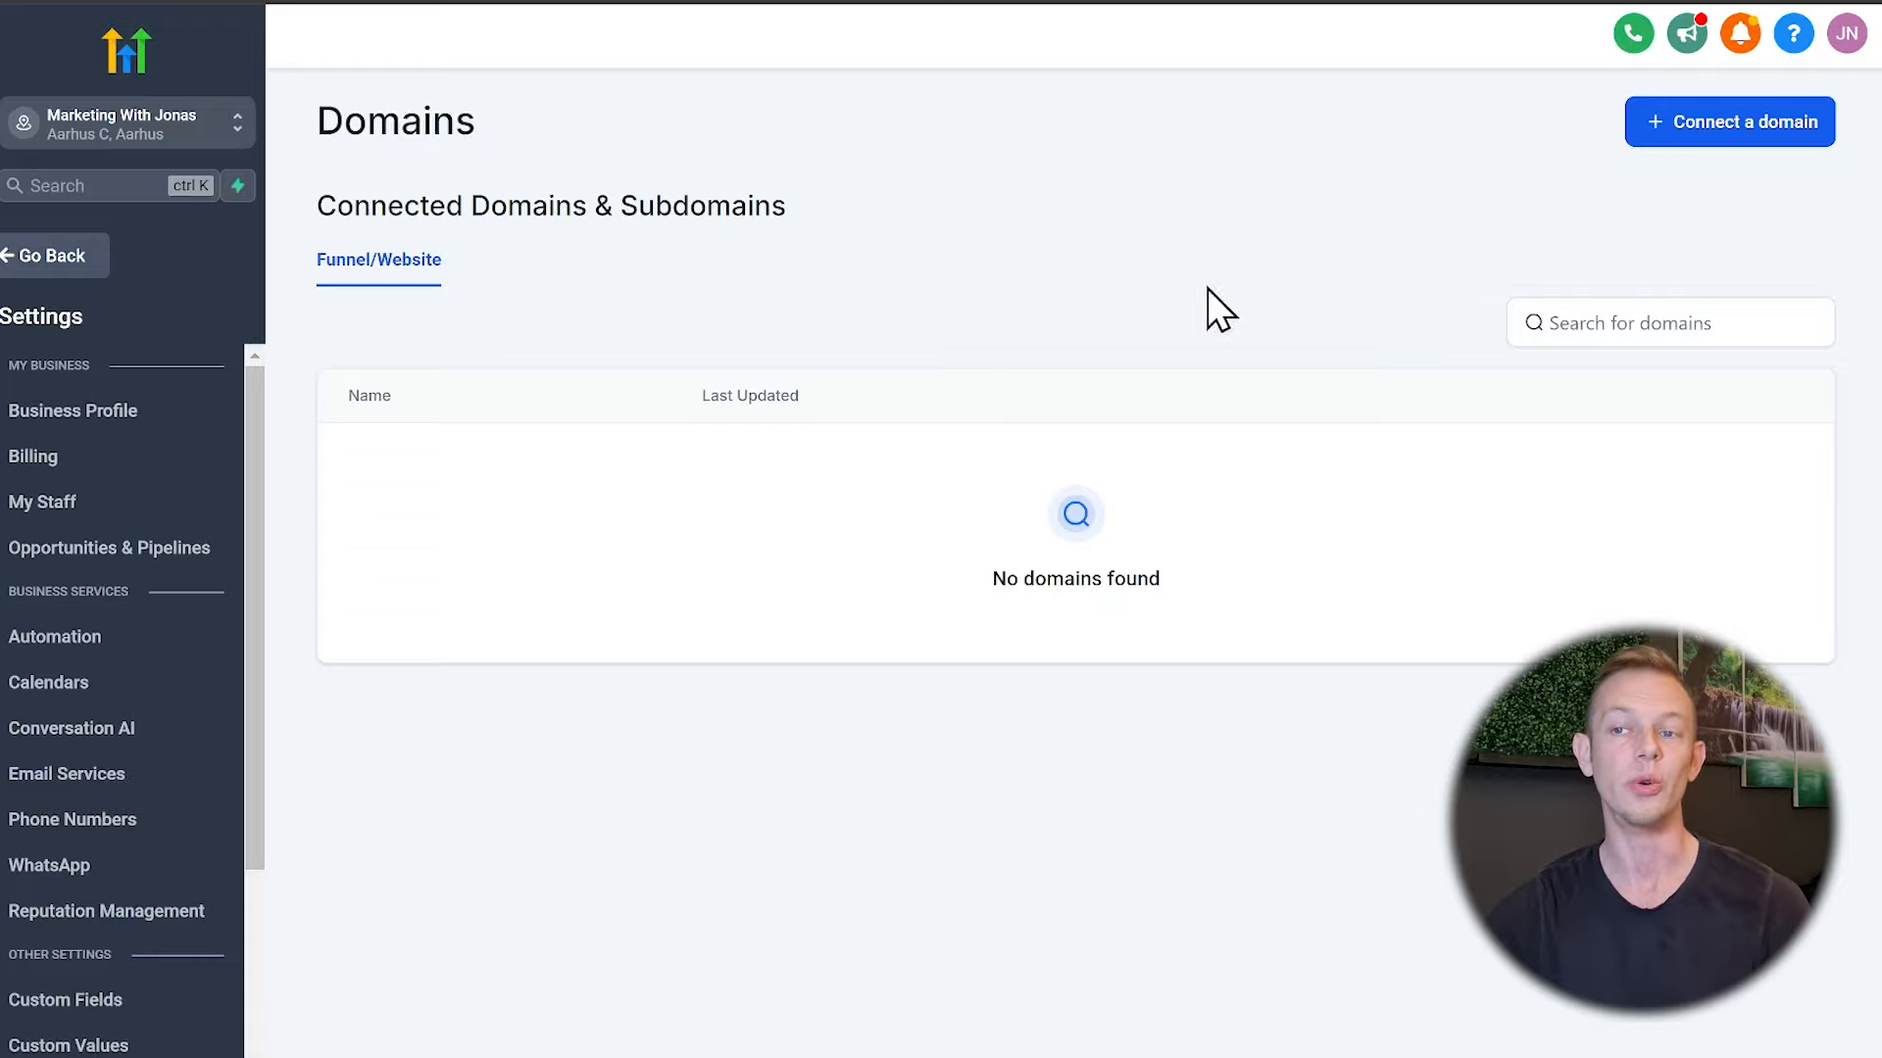
{"action": "left_click", "coordinate": [1699, 147]}
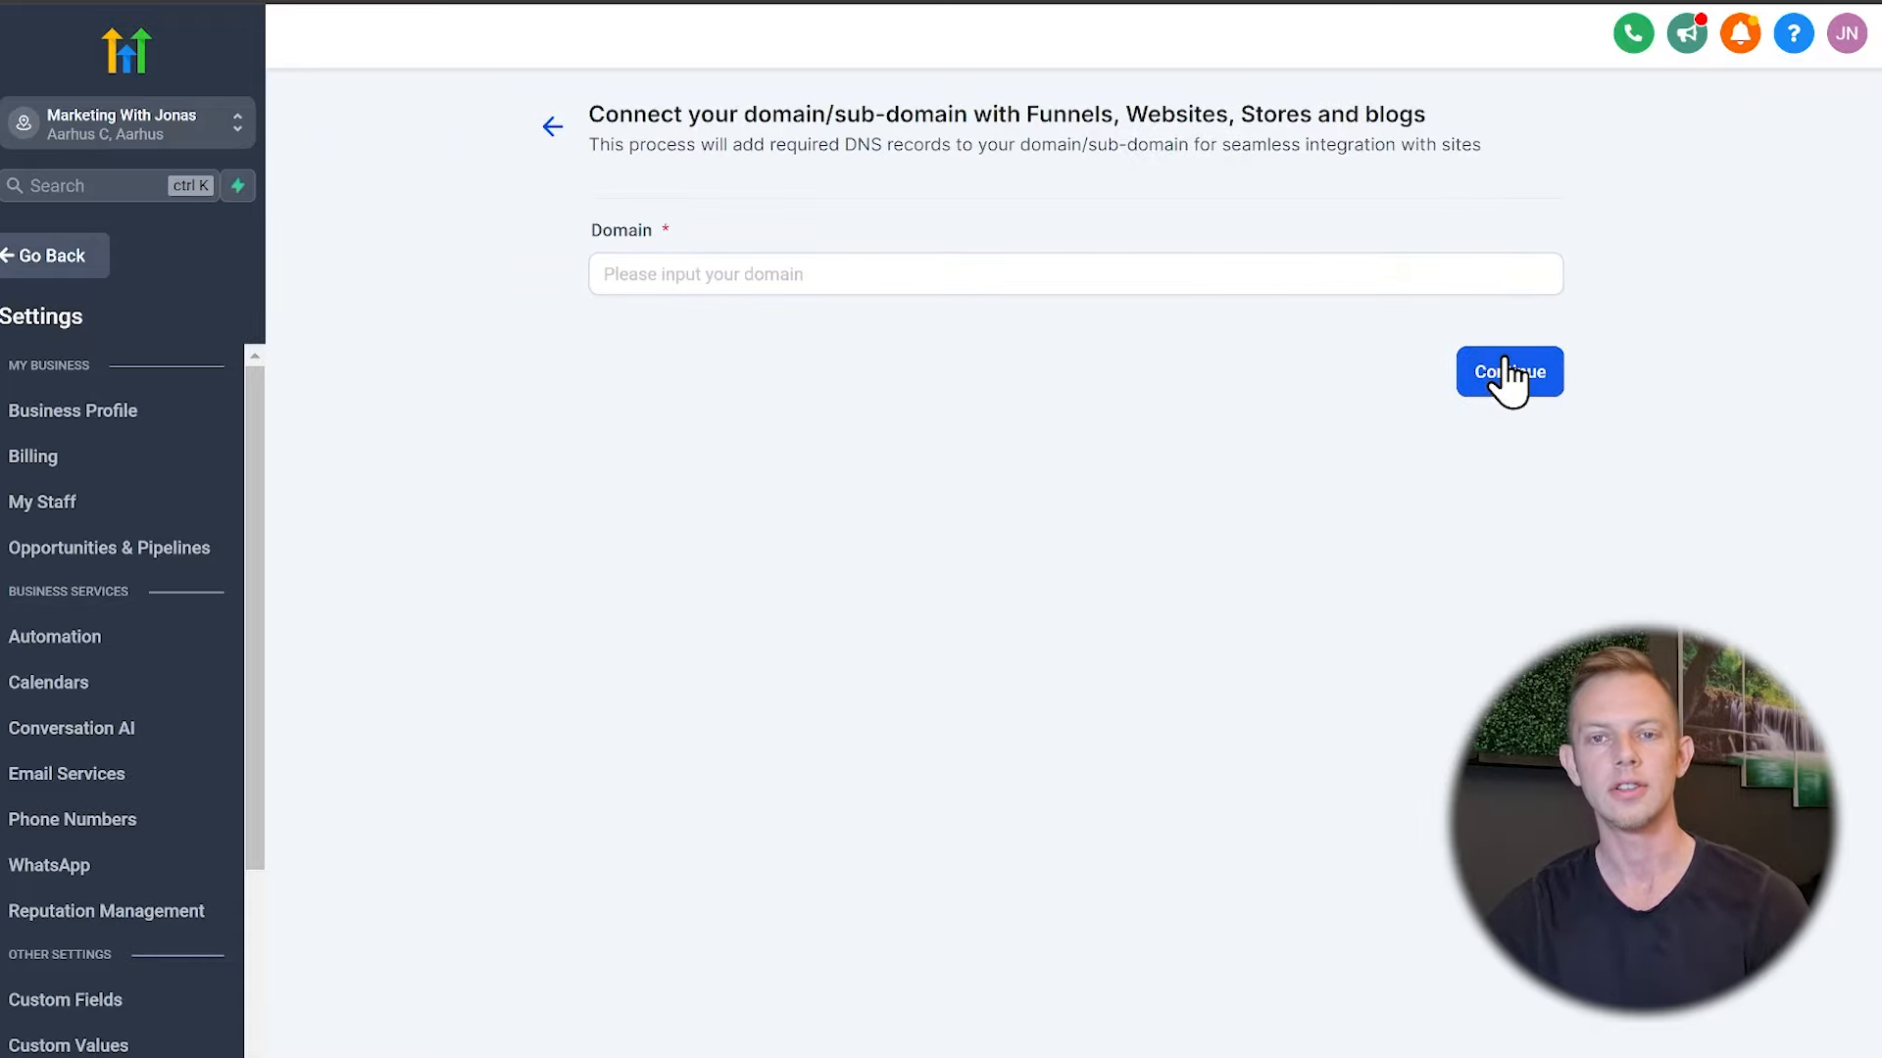
{"action": "left_click", "coordinate": [554, 129]}
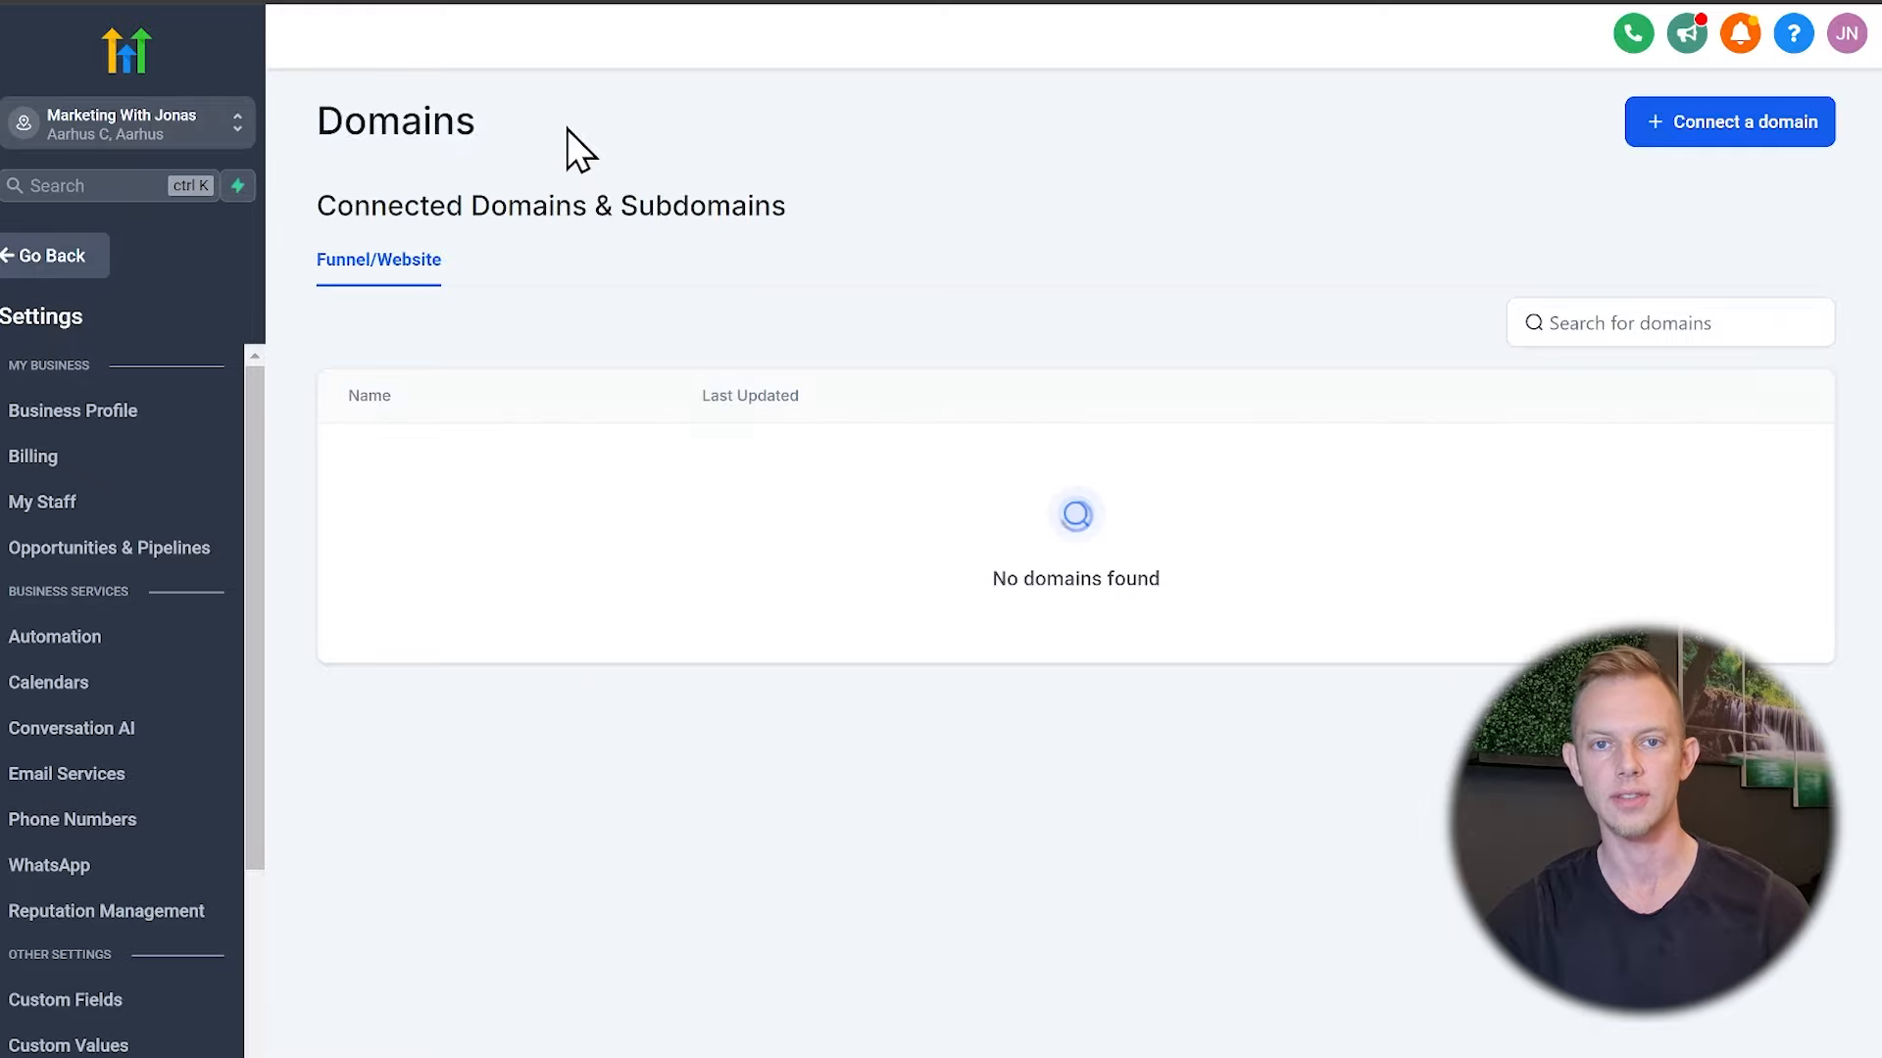
{"action": "left_click", "coordinate": [22, 265]}
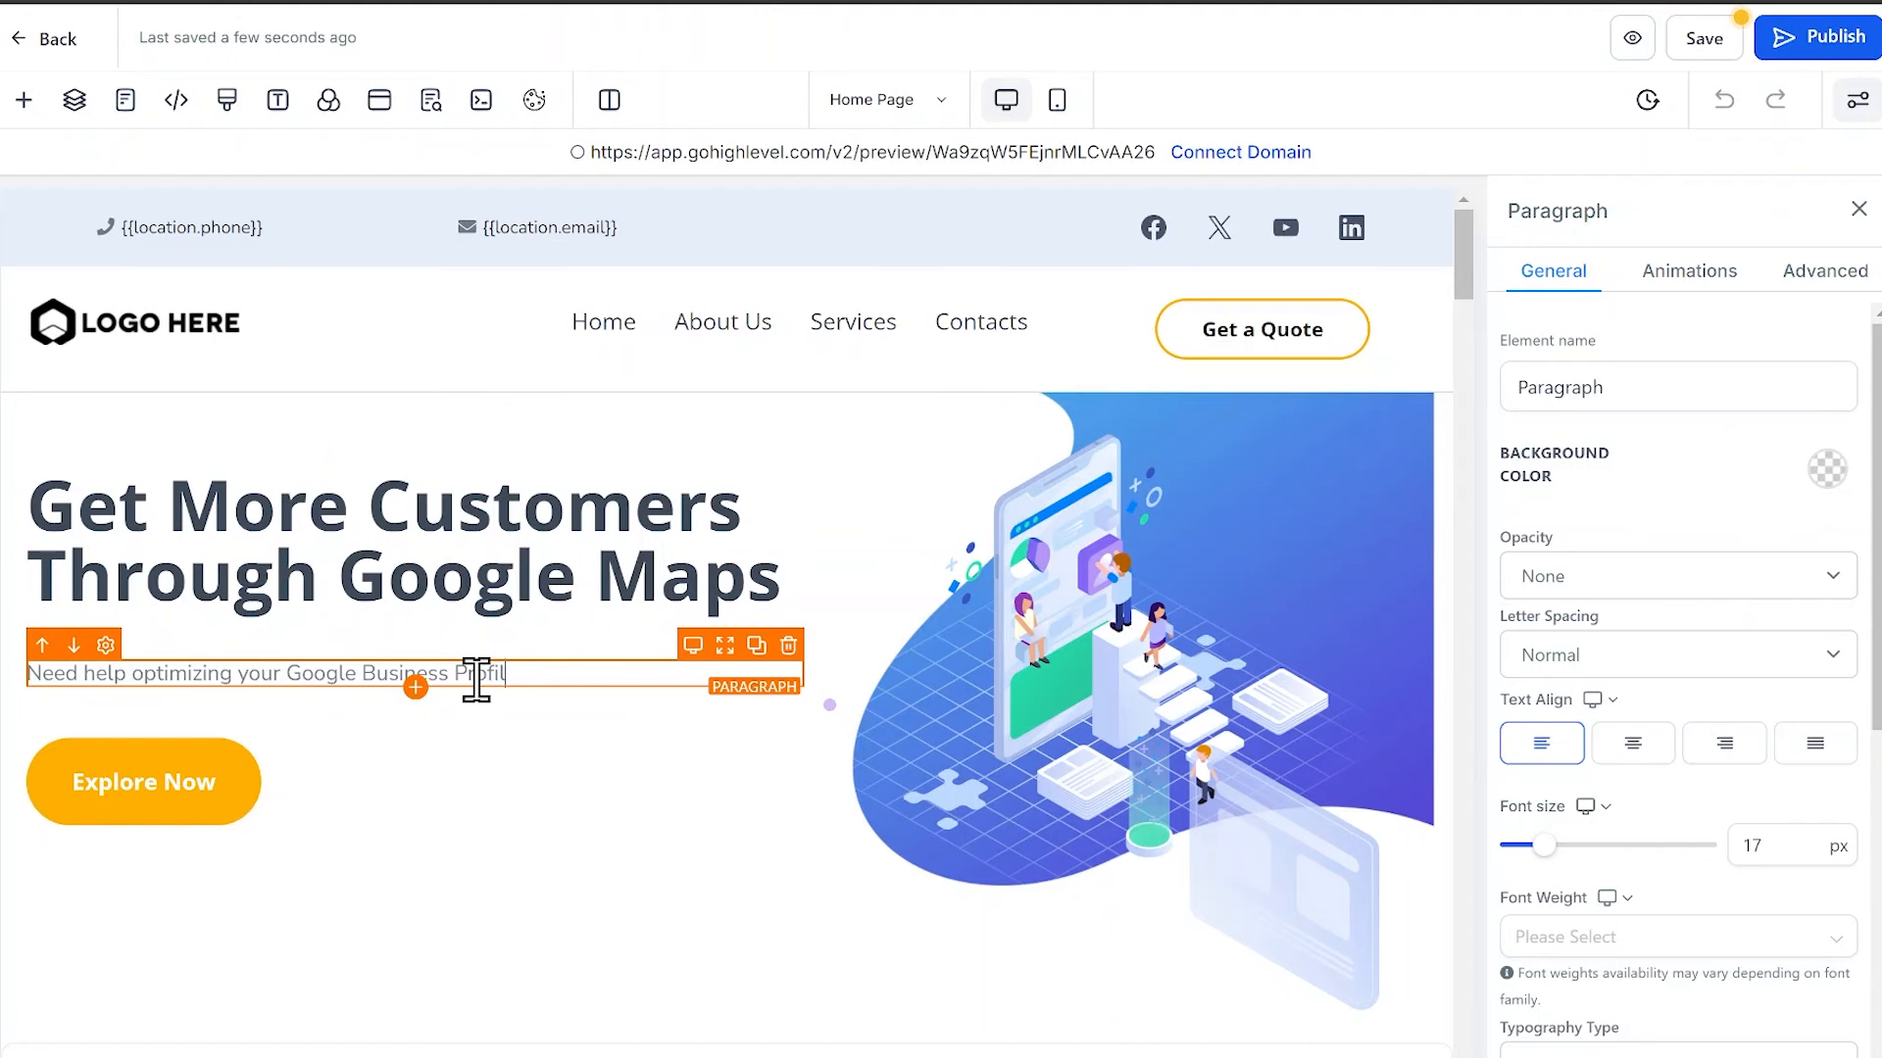
Remove "Google Business Profil" from the Home Page hero paragraph and enter "Goog" after "Need help optimizing your"
{"action": "key", "text": "BackSpace"}
{"action": "key", "text": "BackSpace"}
{"action": "key", "text": "BackSpace"}
{"action": "key", "text": "BackSpace"}
{"action": "key", "text": "BackSpace"}
{"action": "key", "text": "BackSpace"}
{"action": "key", "text": "BackSpace"}
{"action": "key", "text": "BackSpace"}
{"action": "key", "text": "BackSpace"}
{"action": "key", "text": "BackSpace"}
{"action": "key", "text": "BackSpace"}
{"action": "key", "text": "BackSpace"}
{"action": "key", "text": "BackSpace"}
{"action": "key", "text": "BackSpace"}
{"action": "key", "text": "BackSpace"}
{"action": "key", "text": "BackSpace"}
{"action": "key", "text": "BackSpace"}
{"action": "key", "text": "BackSpace"}
{"action": "key", "text": "BackSpace"}
{"action": "key", "text": "BackSpace"}
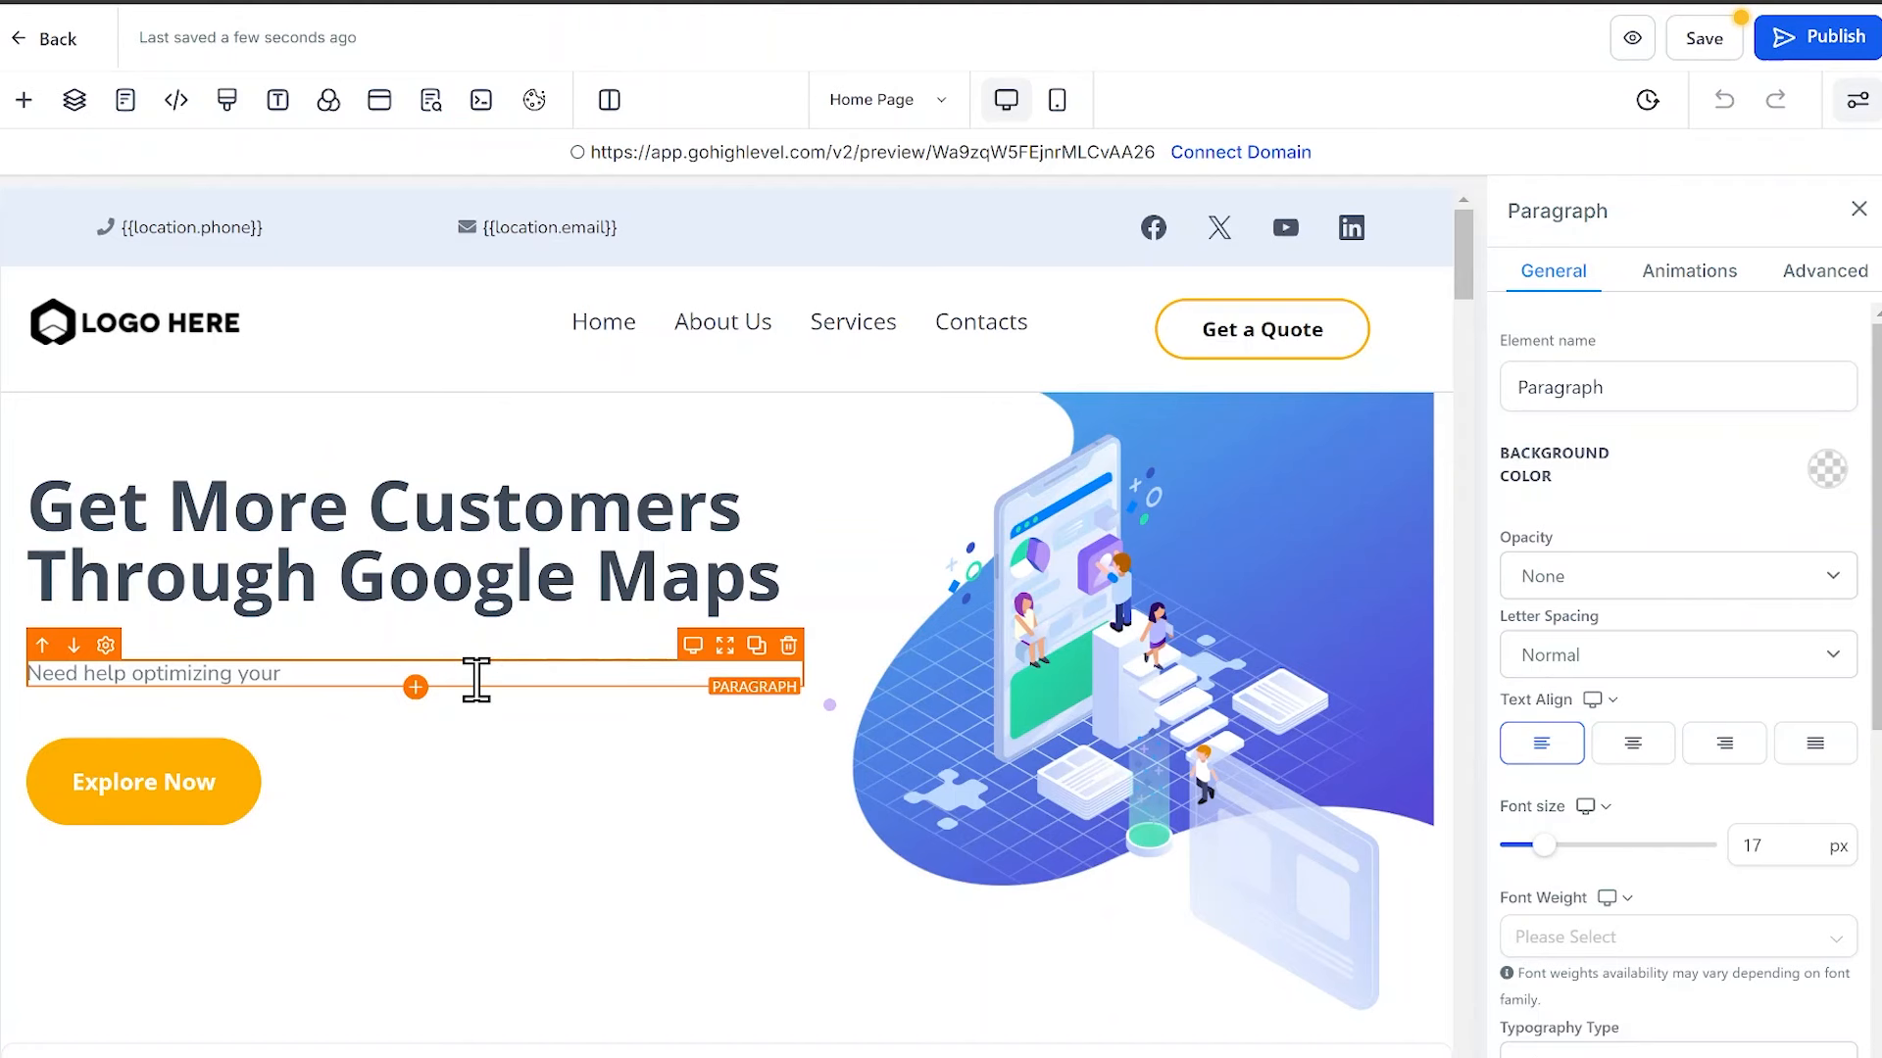
{"action": "type", "text": "Goog"}
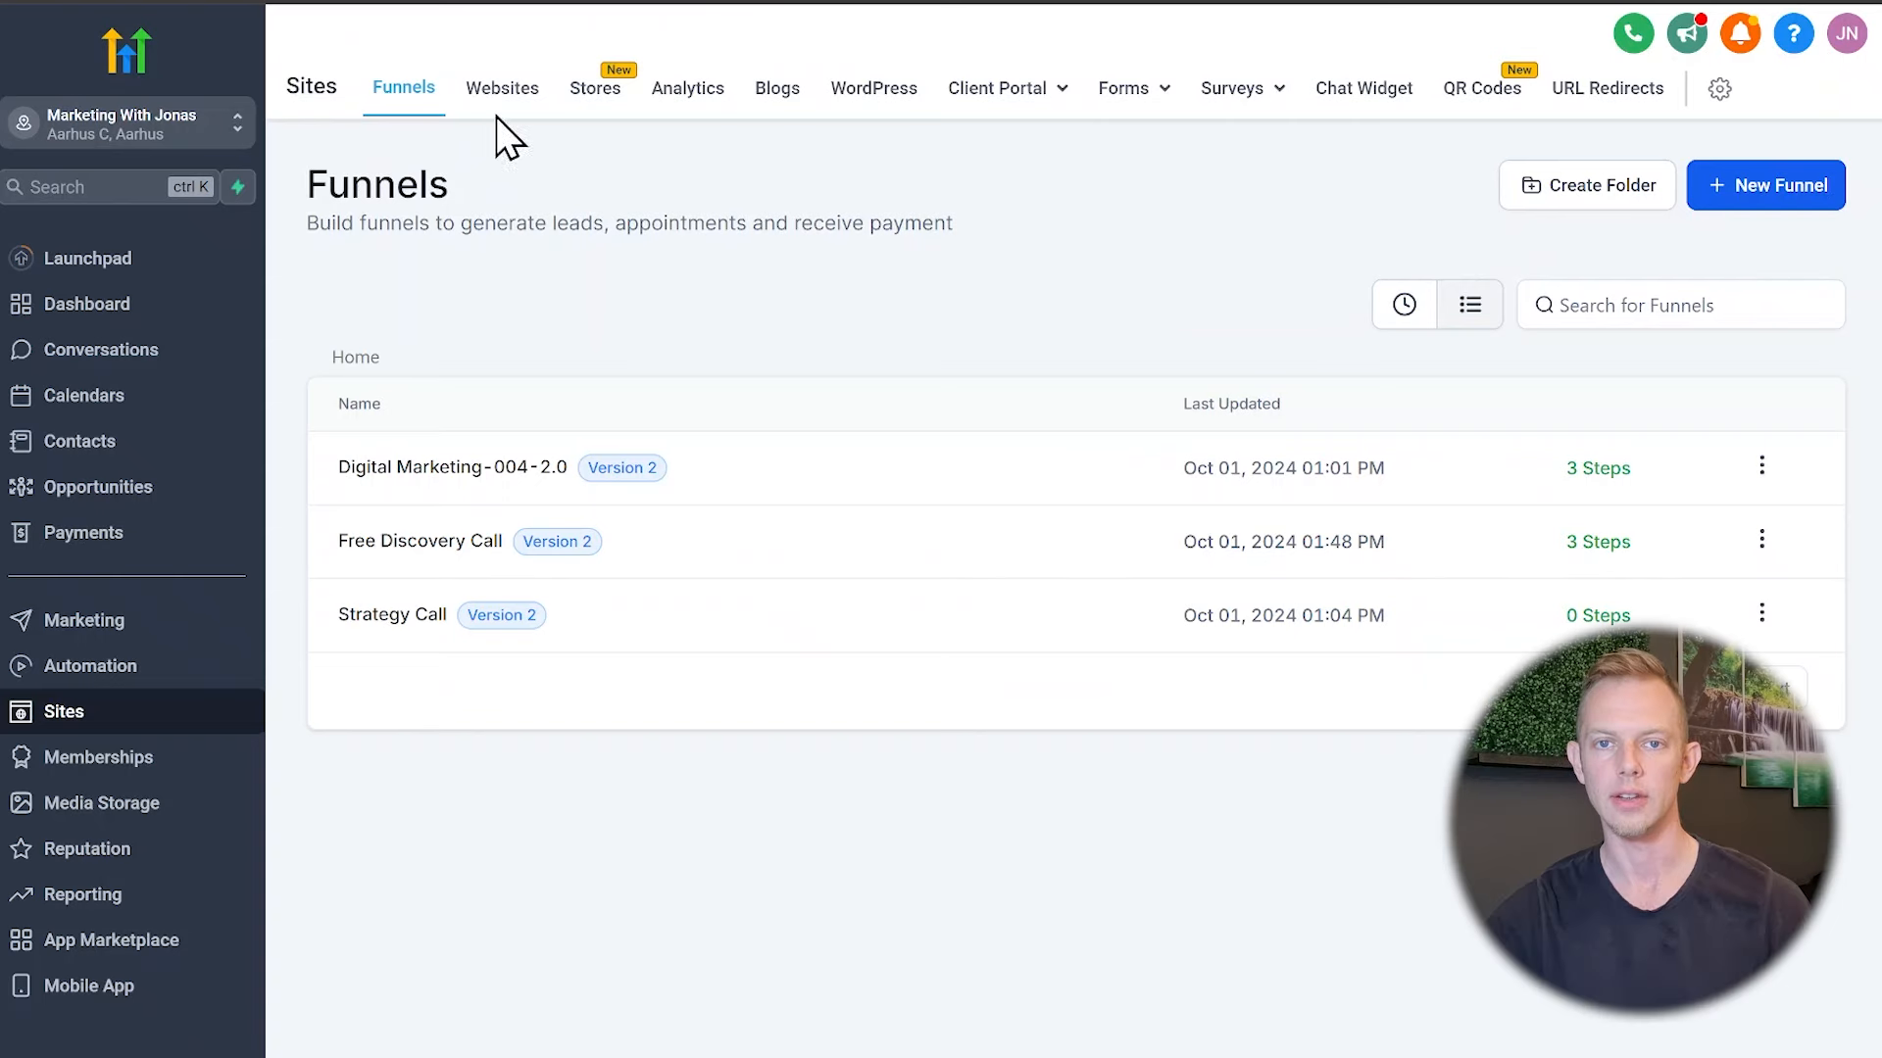
Start a new website from templates in the Websites area, opening the template library
{"action": "left_click", "coordinate": [498, 110]}
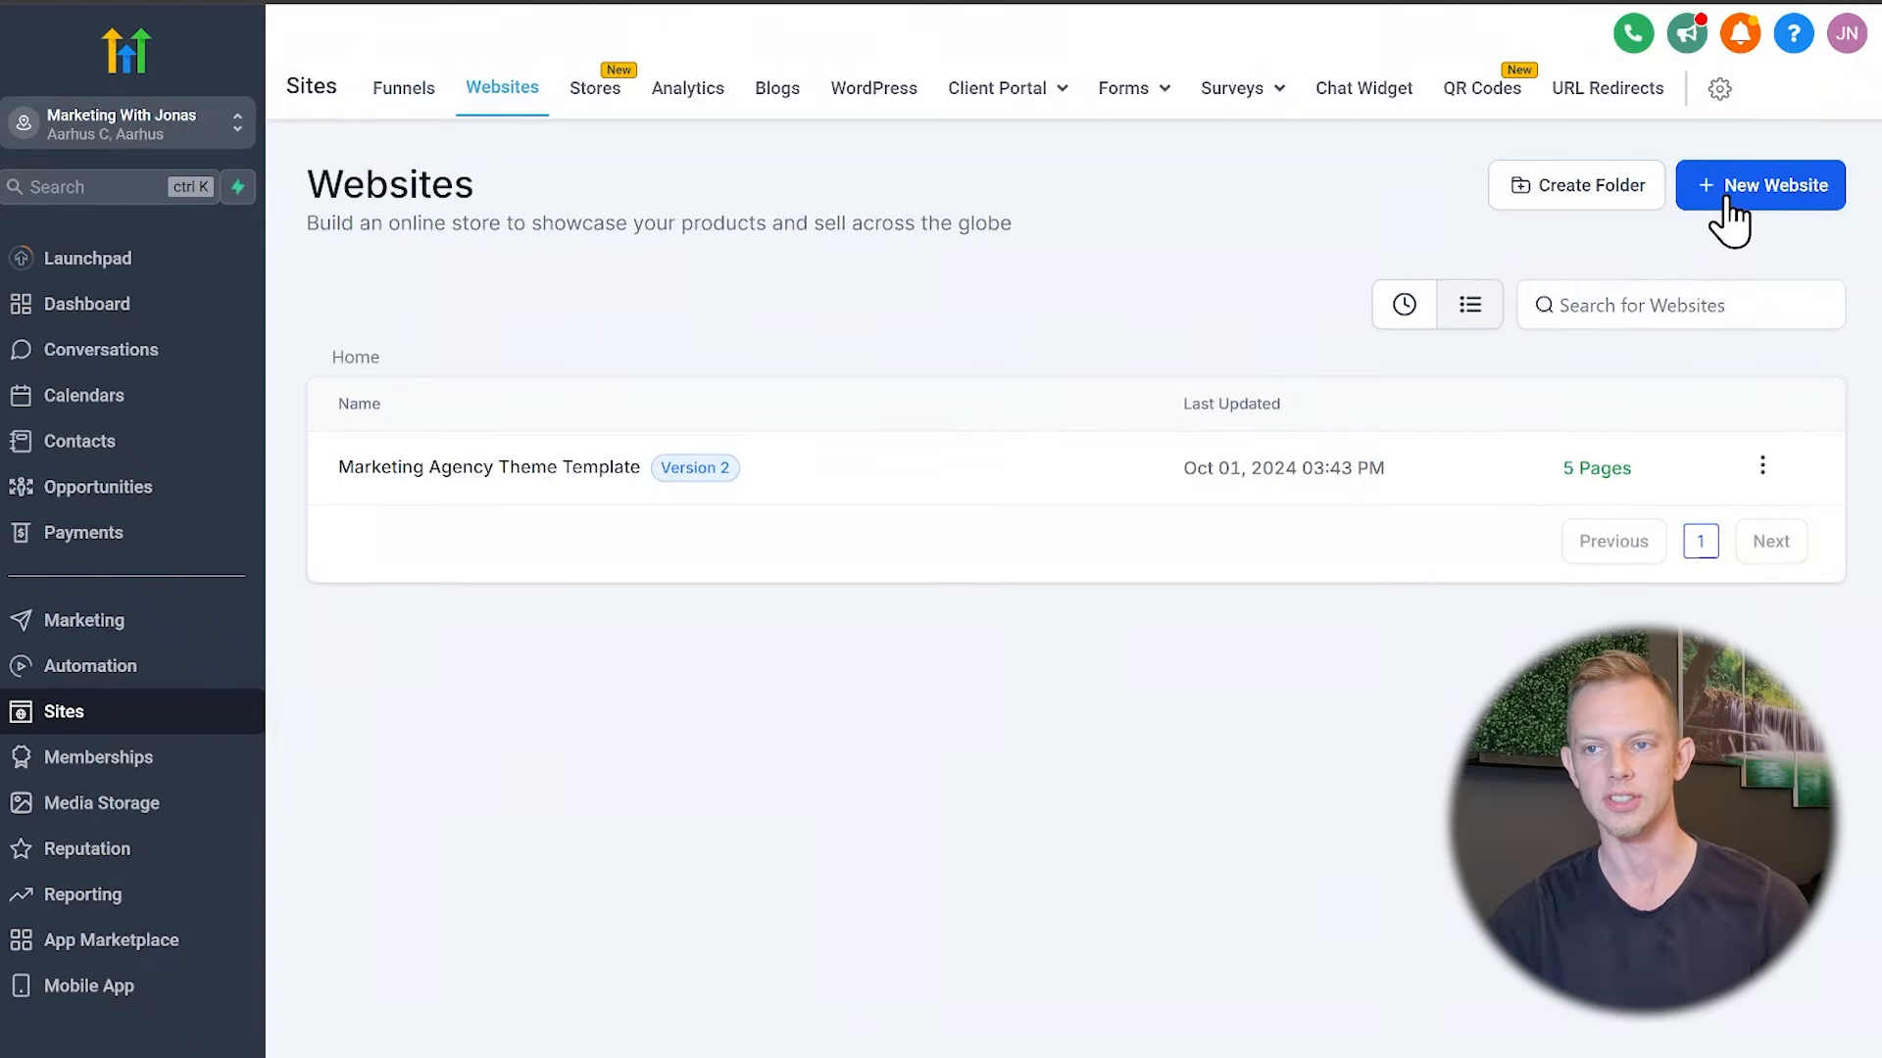
{"action": "left_click", "coordinate": [1821, 189]}
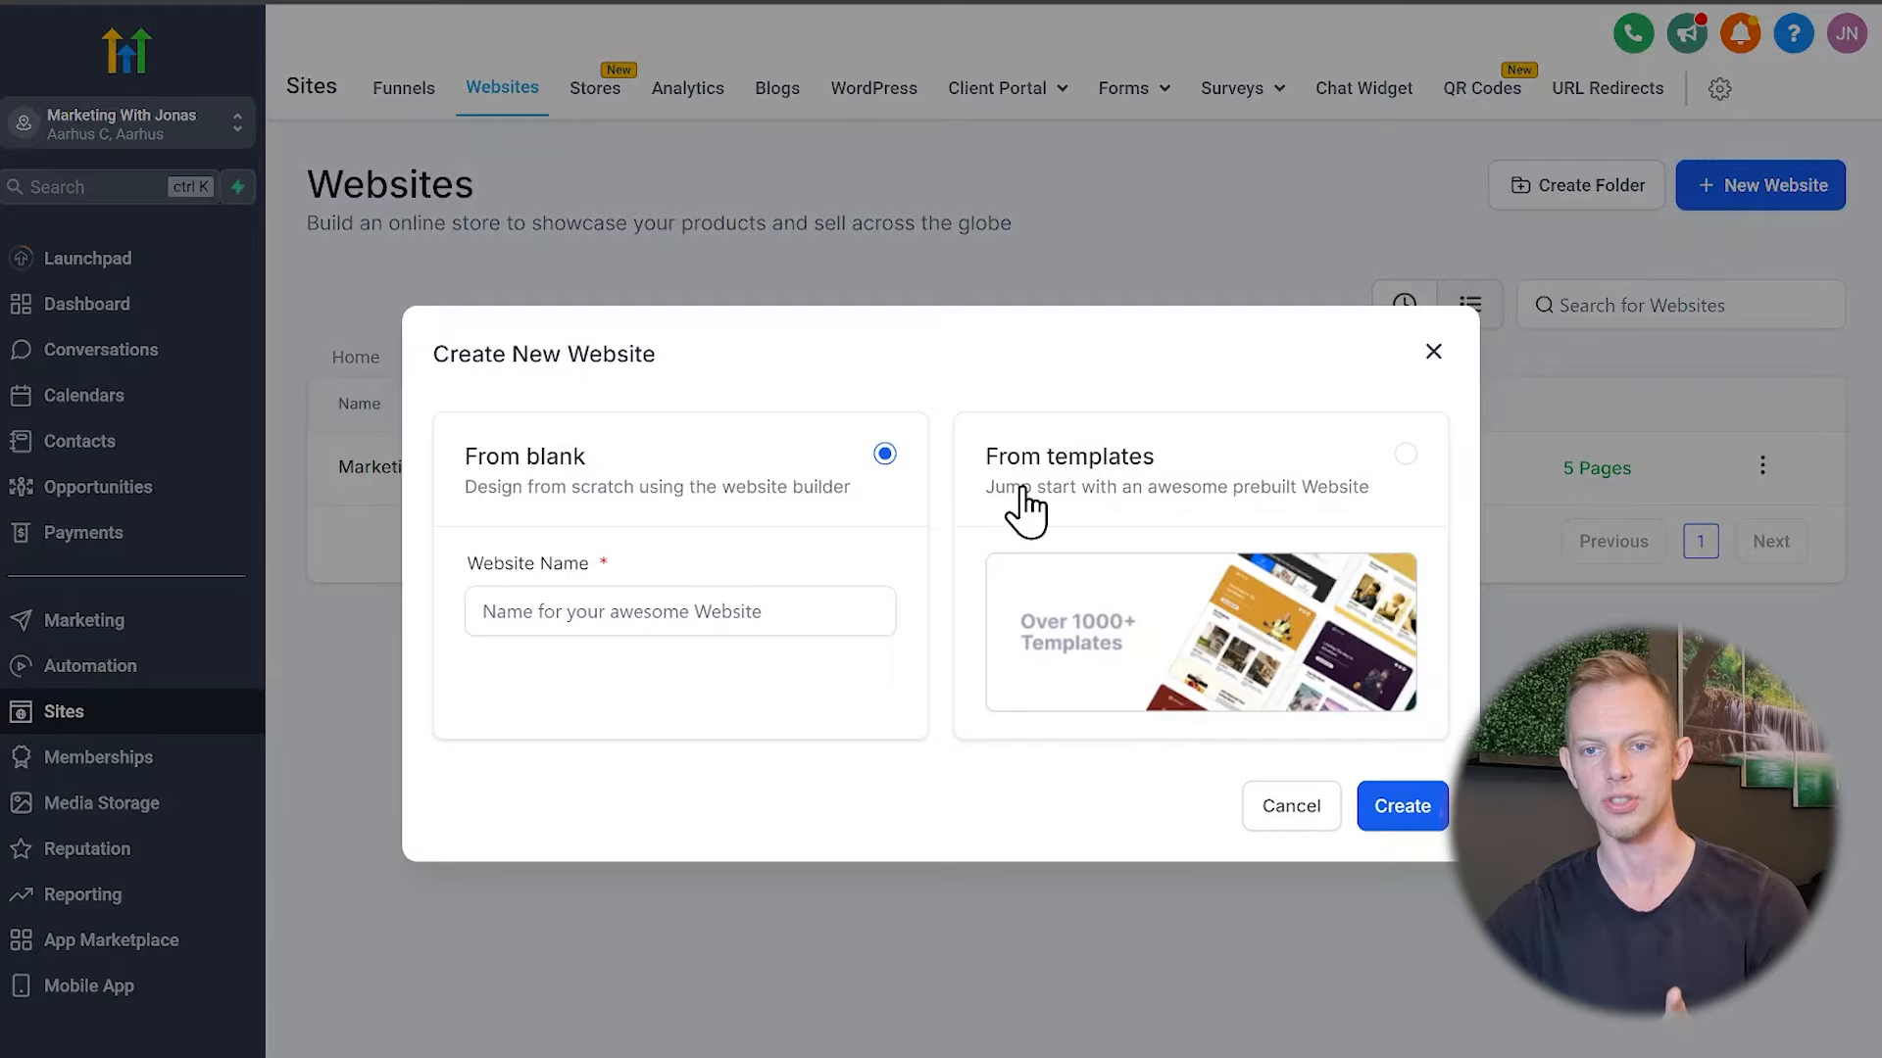
{"action": "left_click", "coordinate": [1113, 521]}
{"action": "left_click", "coordinate": [1395, 823]}
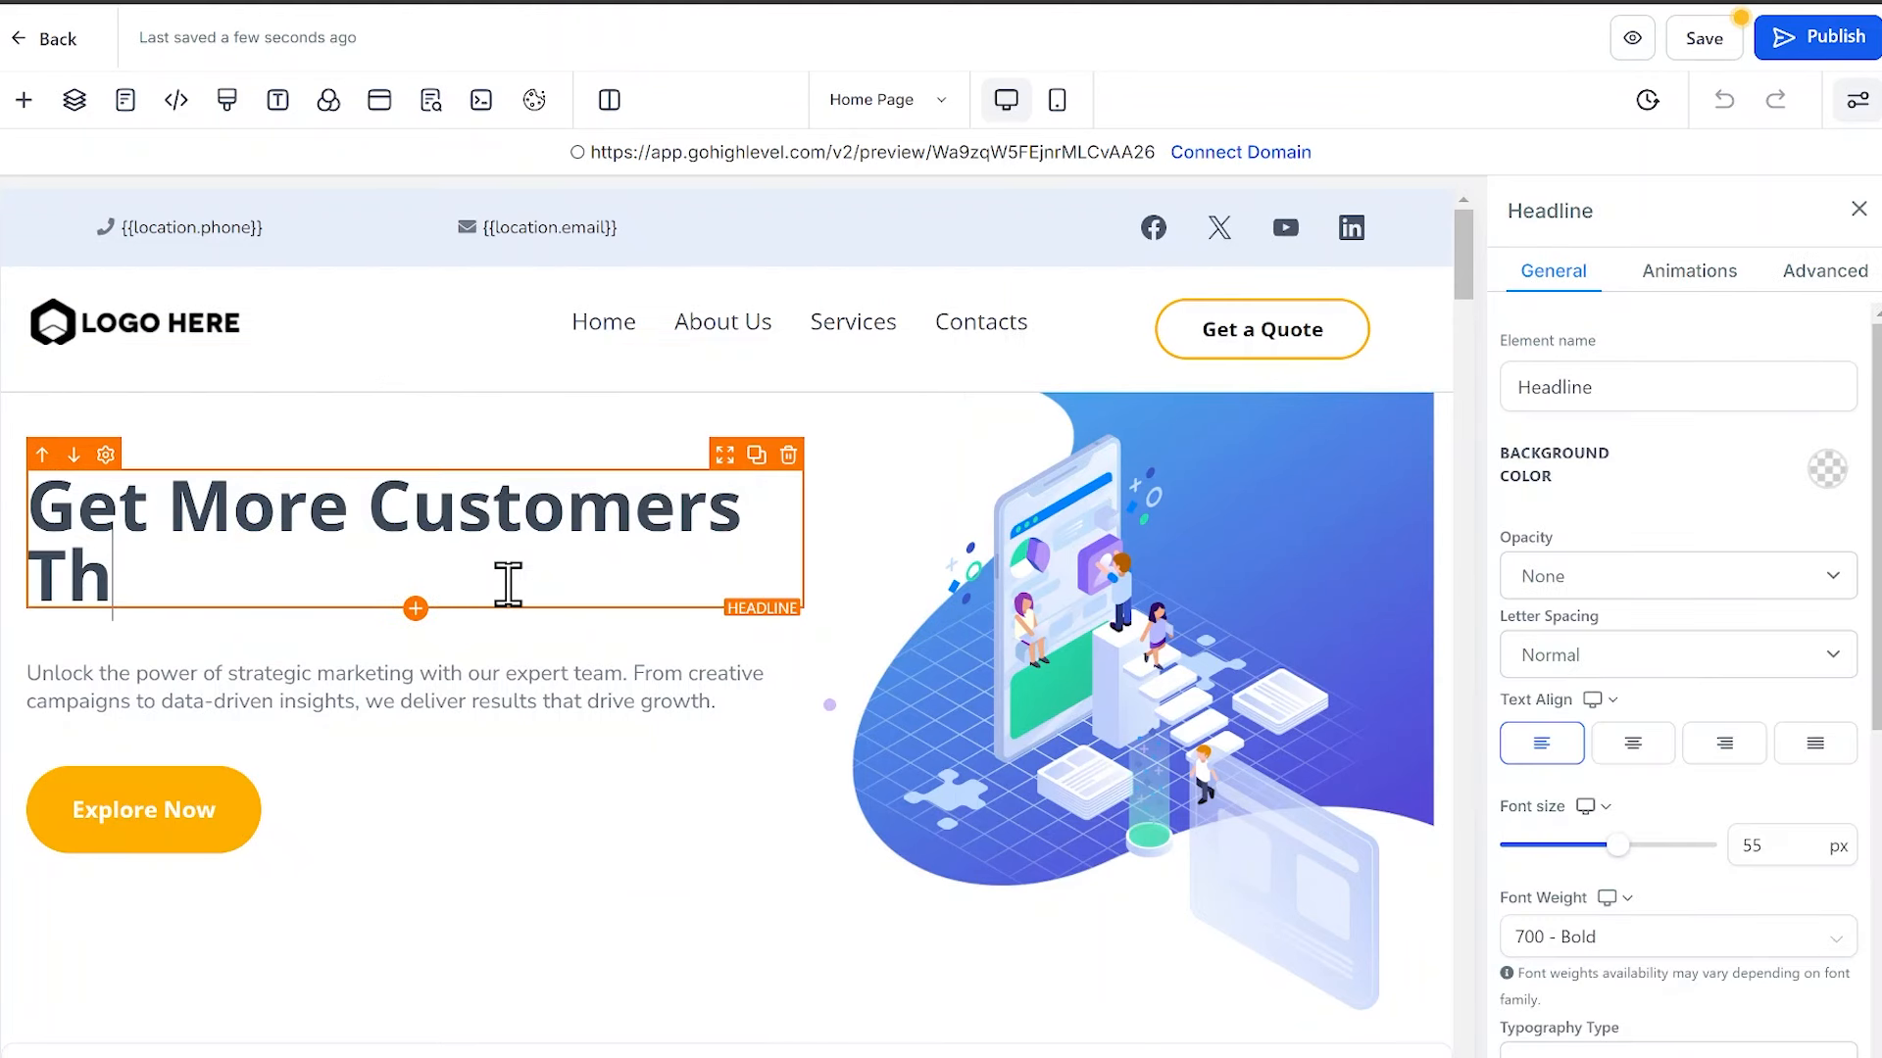
Complete the Home Page hero headline as "Get More Customers Through Google Maps"
{"action": "type", "text": "rough G"}
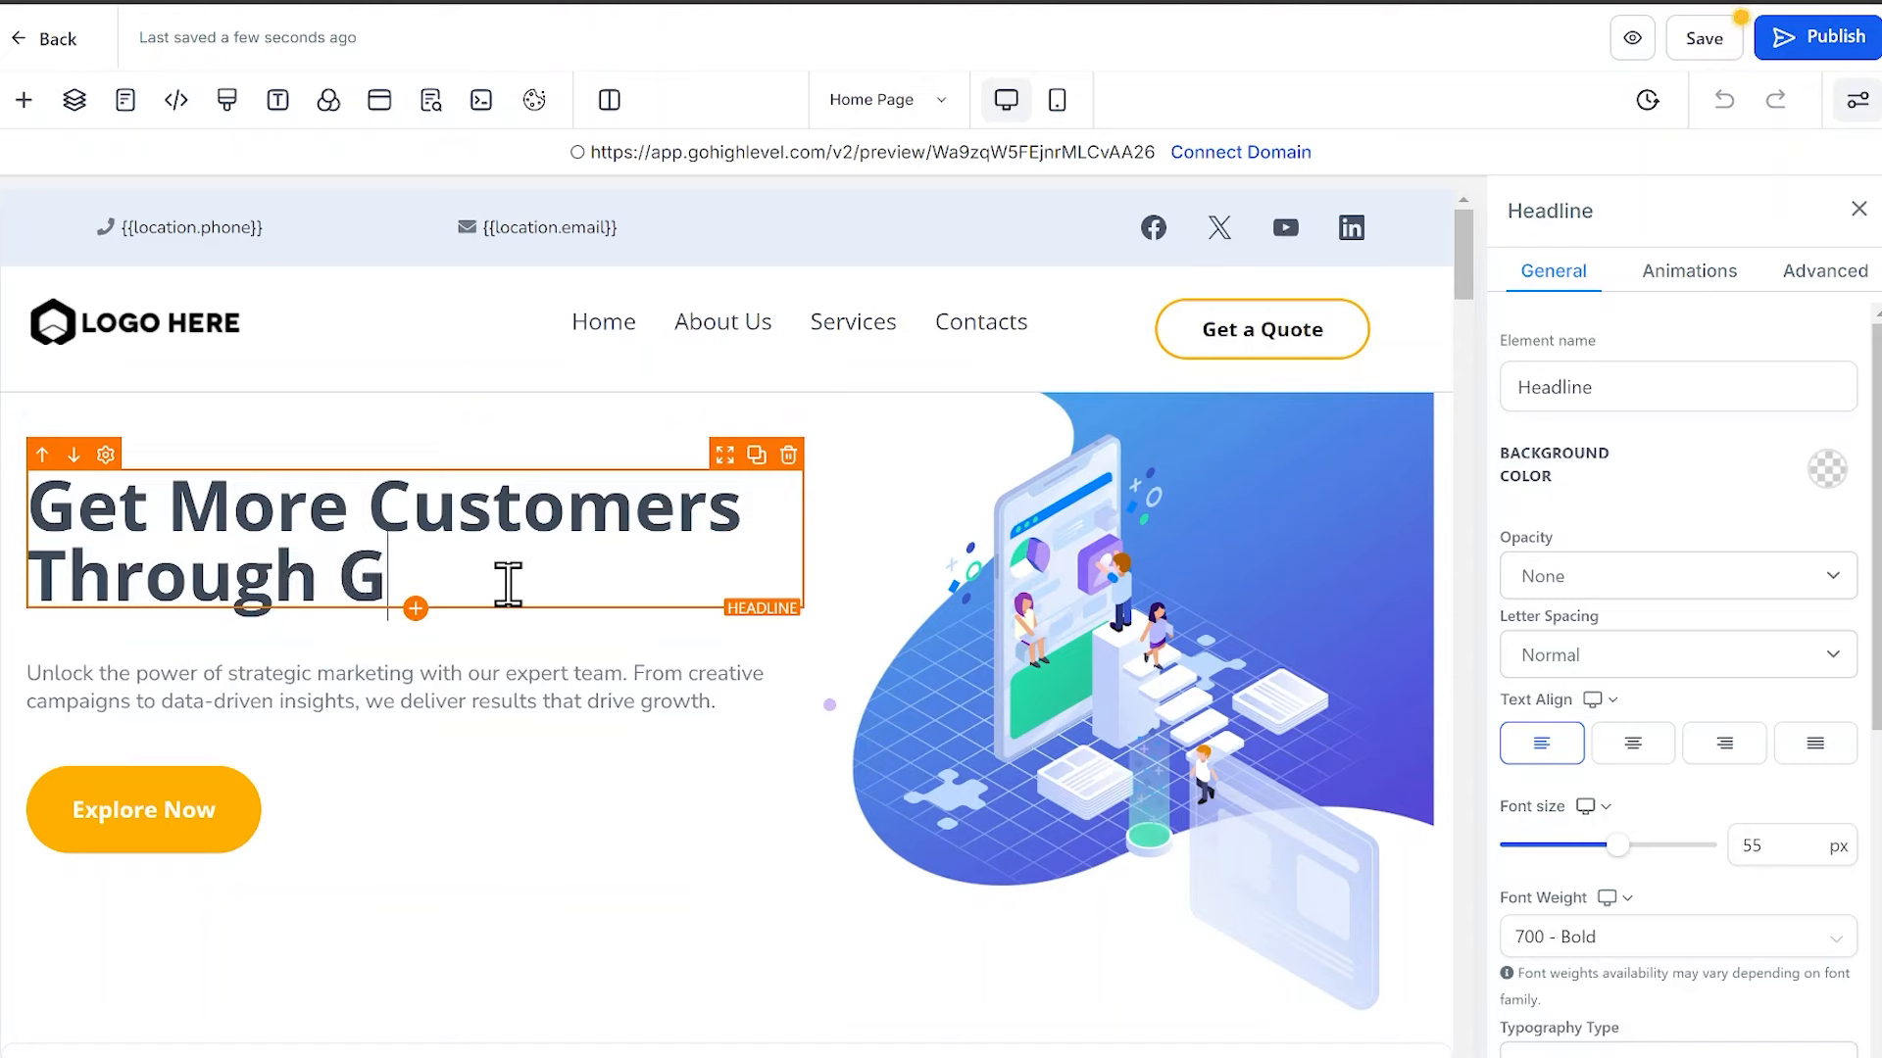
{"action": "type", "text": "oogle Maps"}
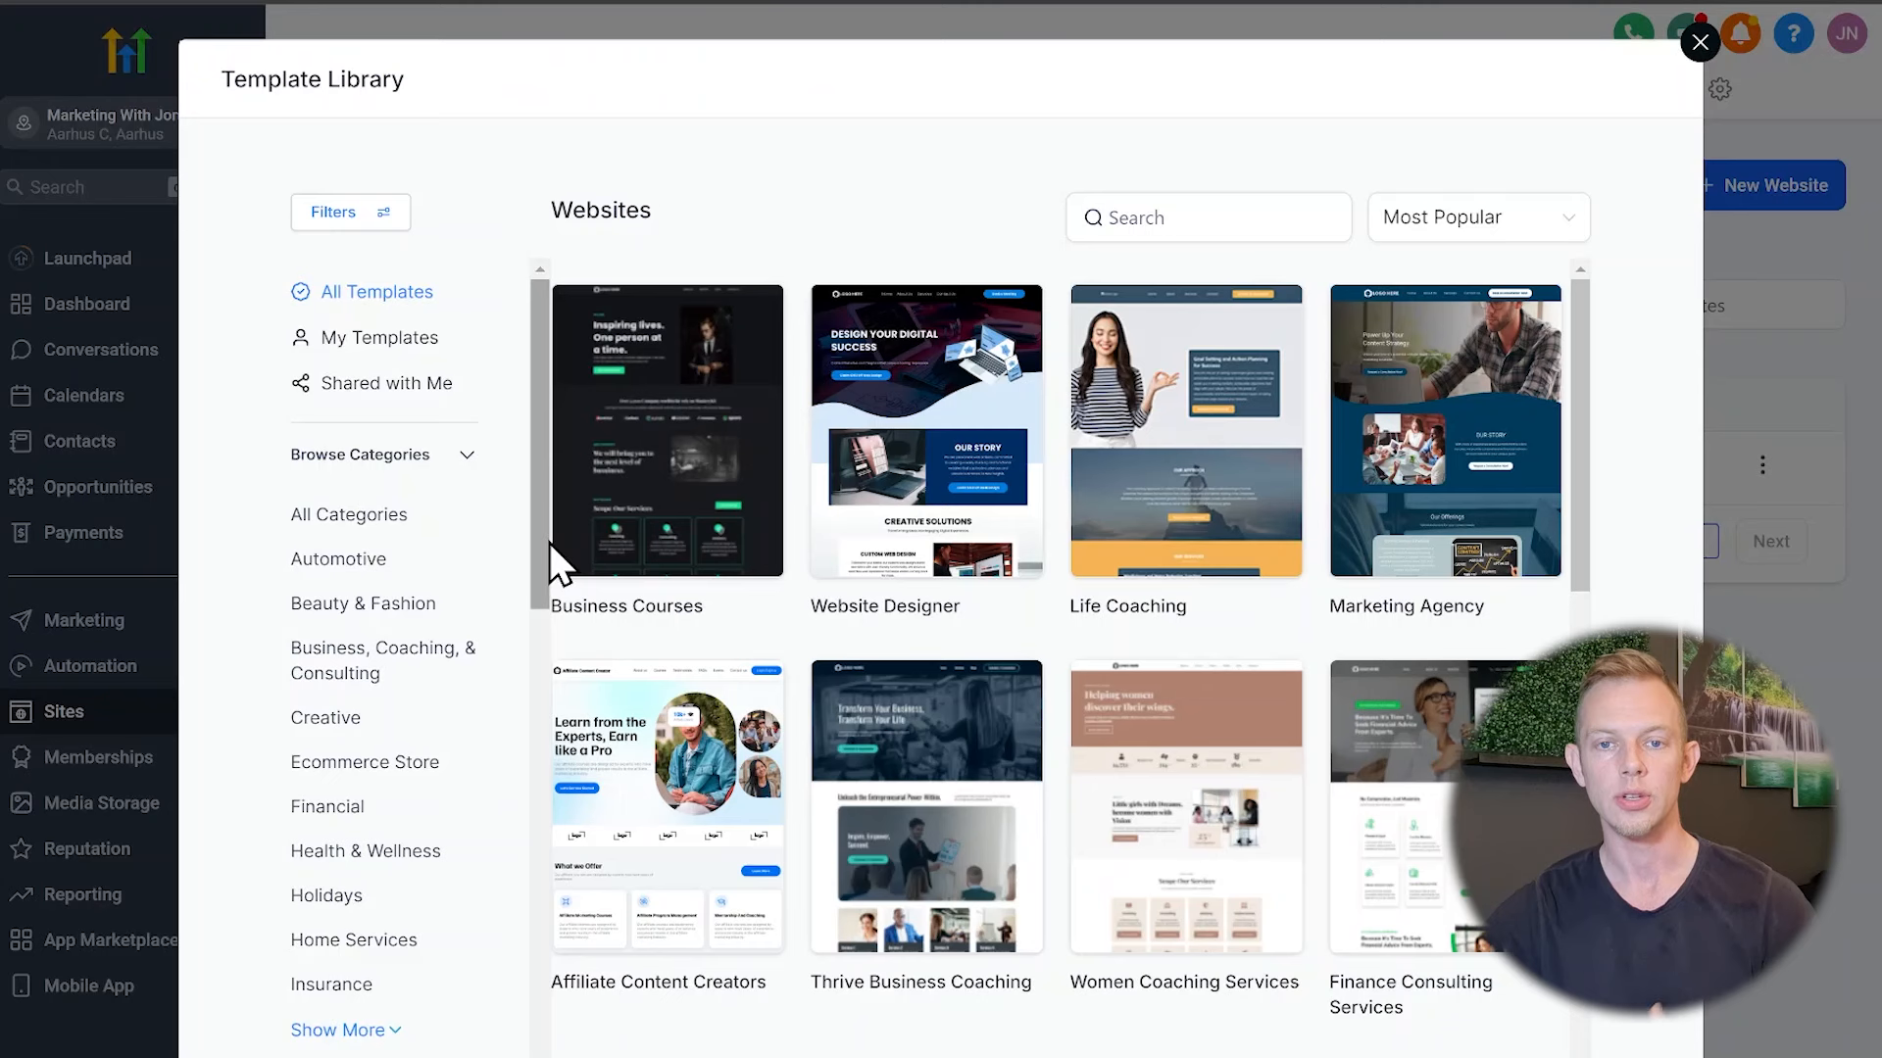
Expand the category list in the Template Library and look through the categories and most popular website templates
{"action": "scroll", "coordinate": [549, 549], "scroll_direction": "down", "scroll_amount": 2}
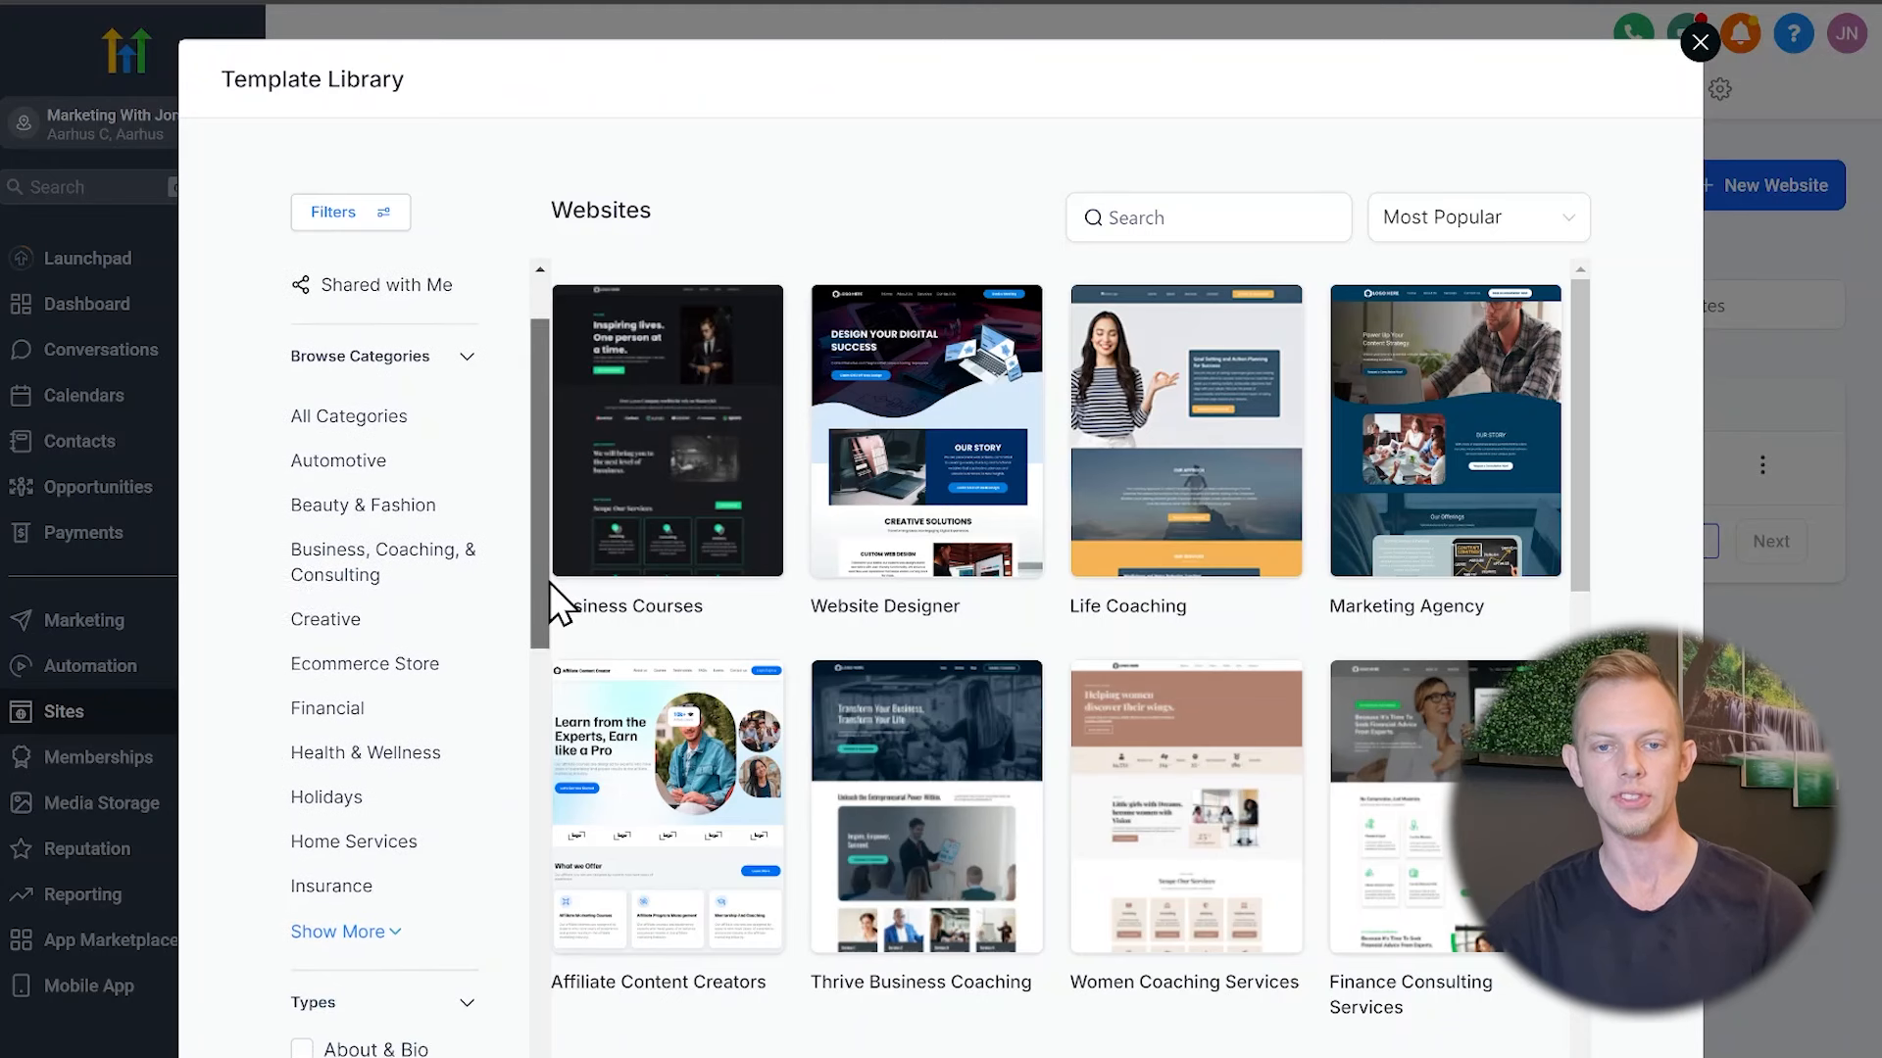
{"action": "left_click", "coordinate": [372, 929]}
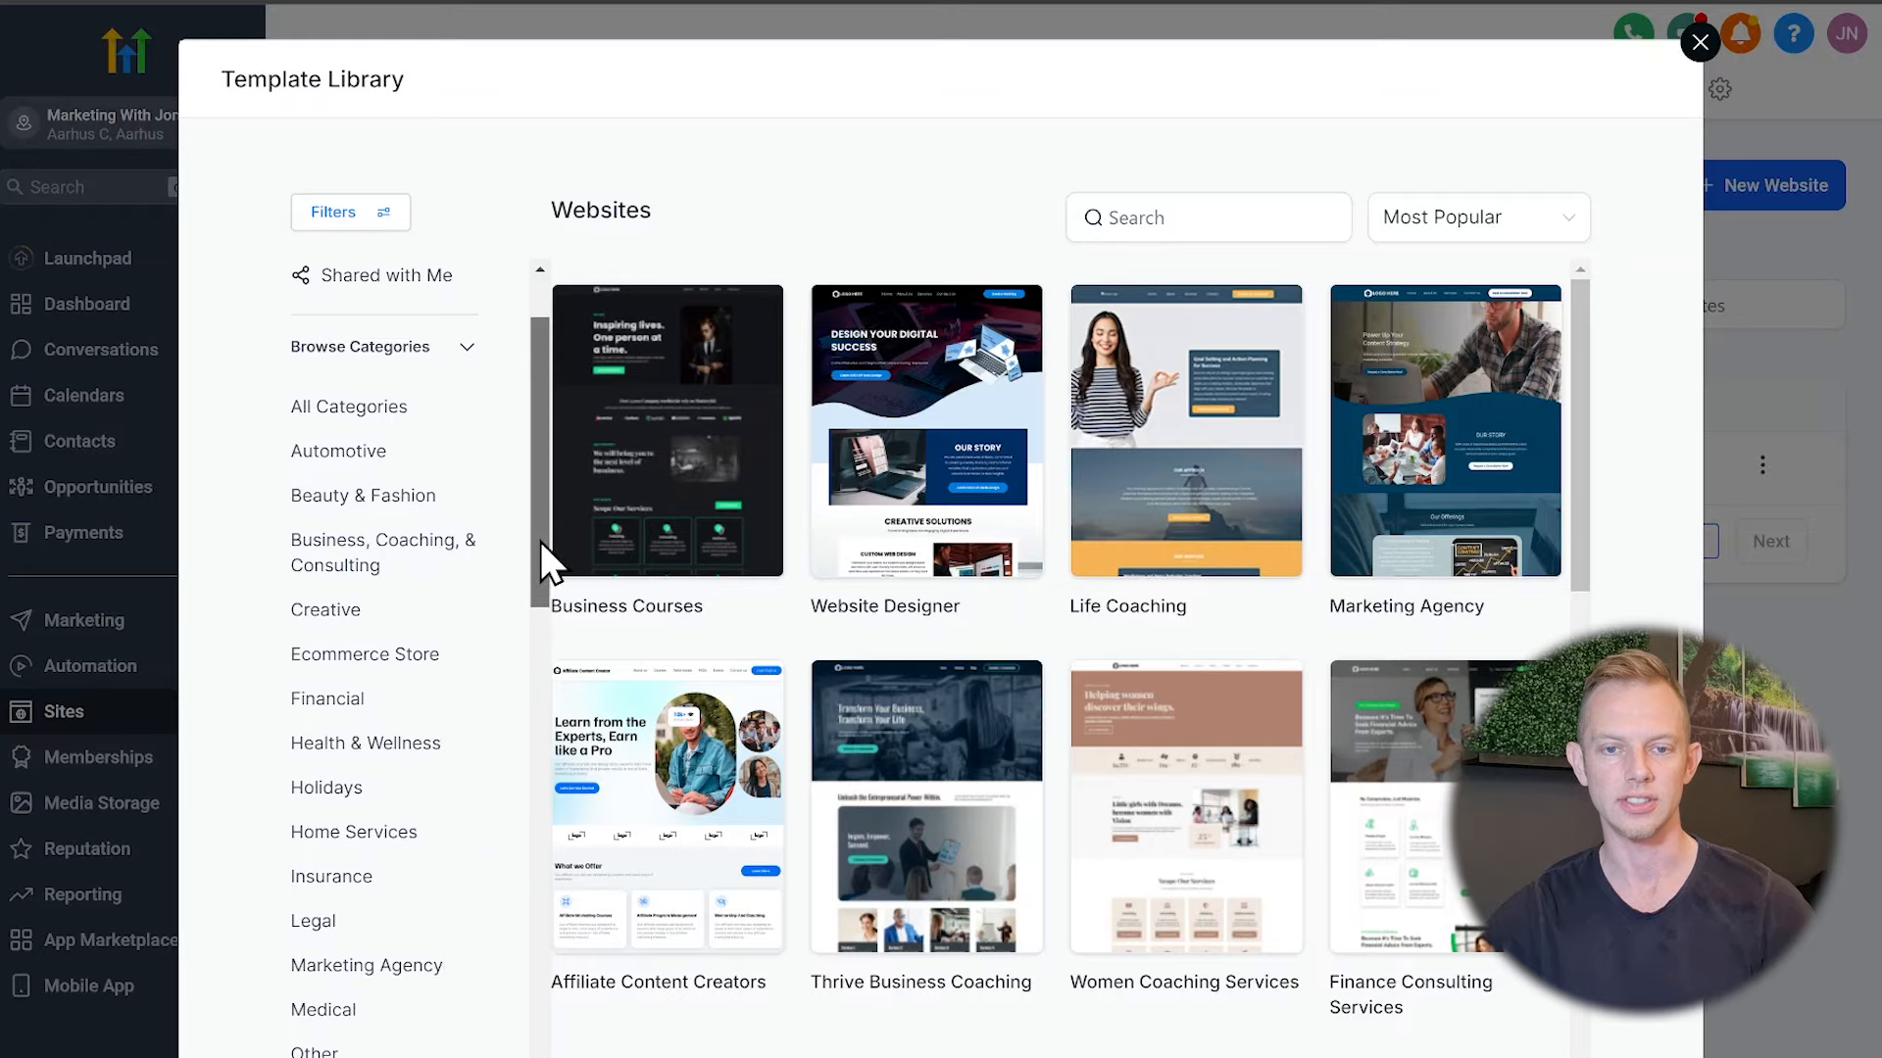
{"action": "left_click_drag", "start_coordinate": [539, 541], "coordinate": [538, 627]}
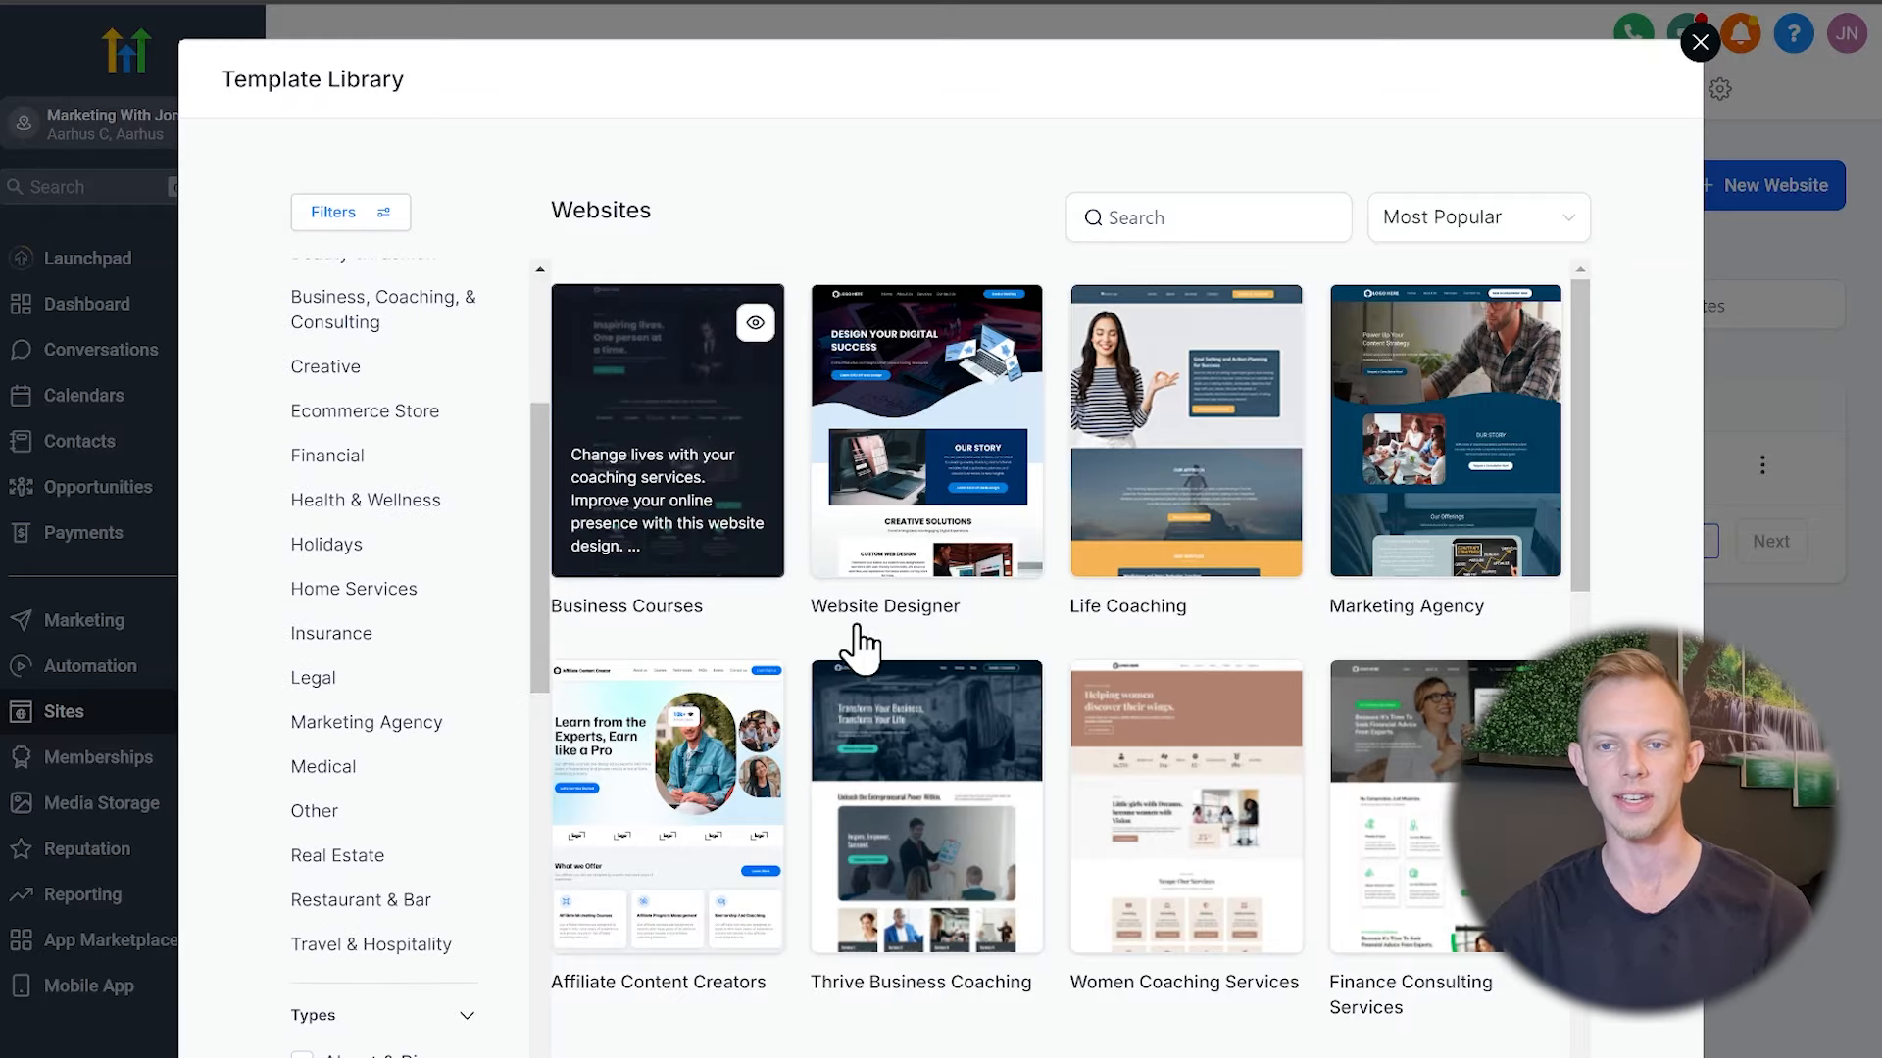
{"action": "left_click_drag", "start_coordinate": [1578, 559], "coordinate": [1580, 747]}
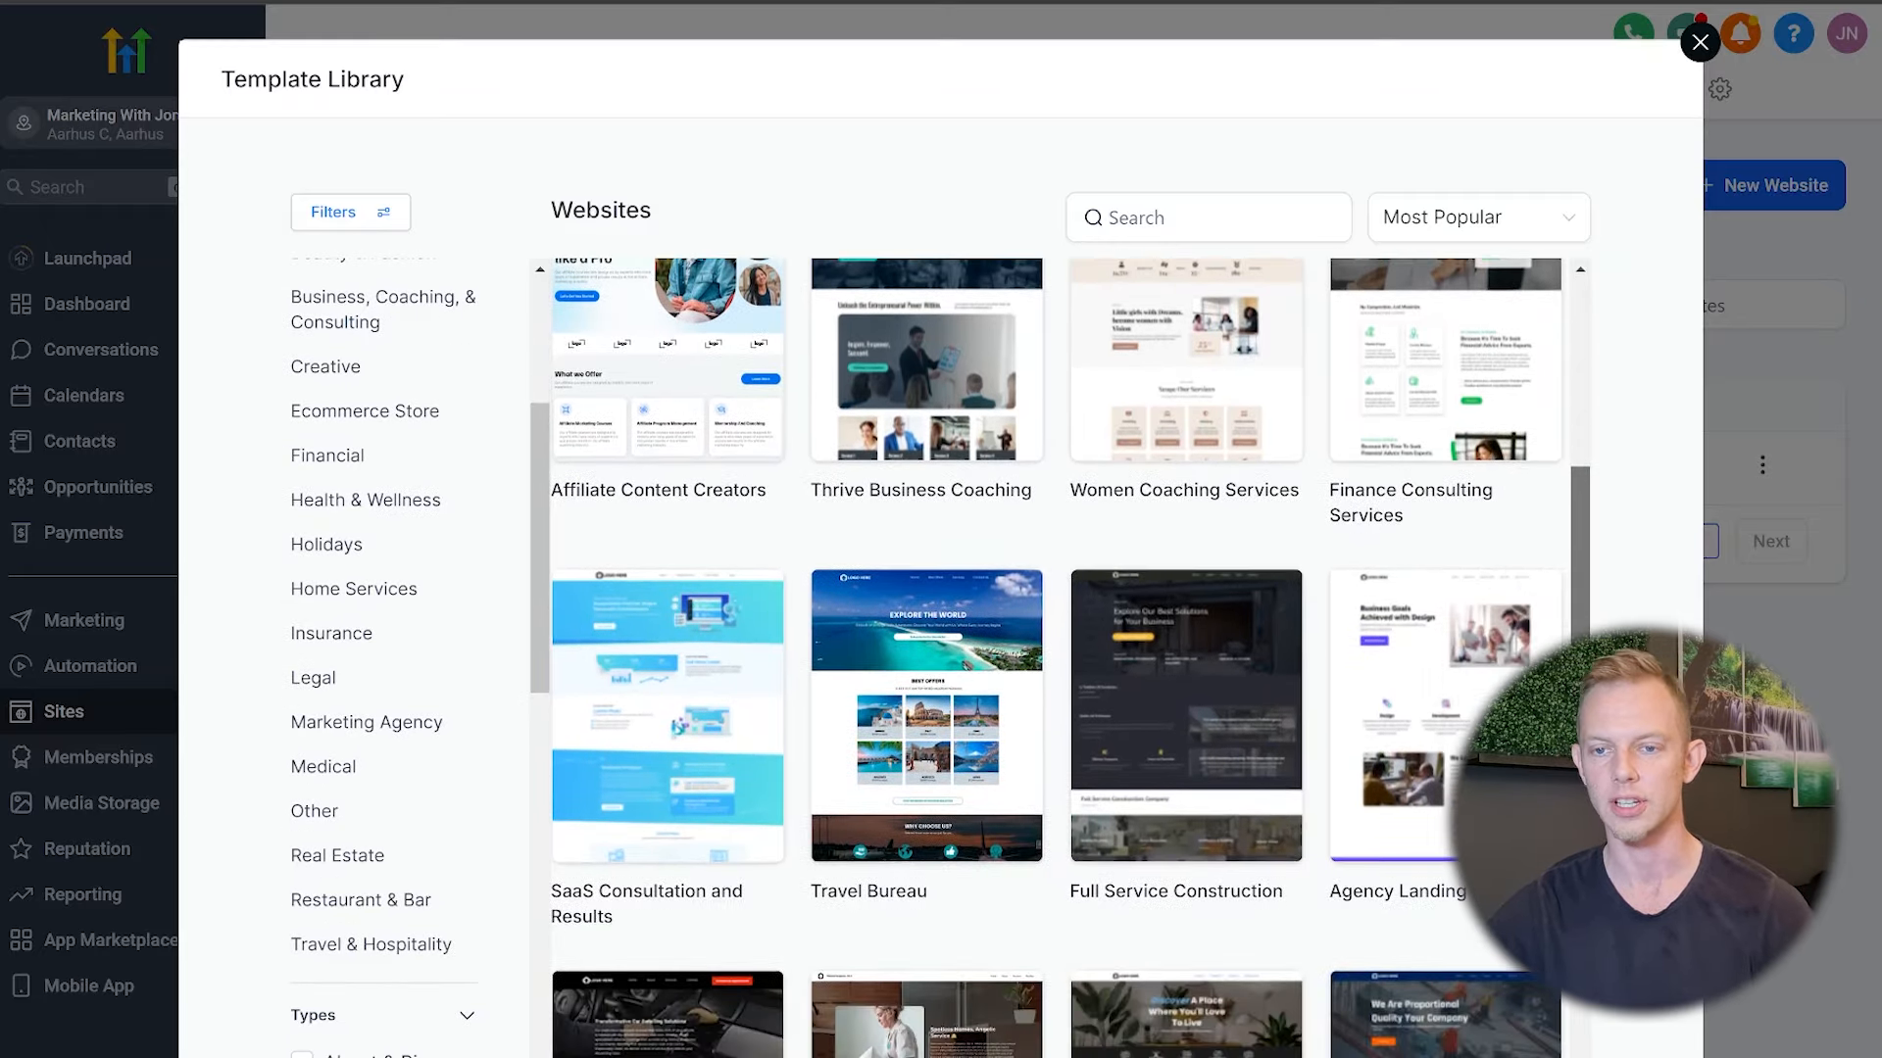